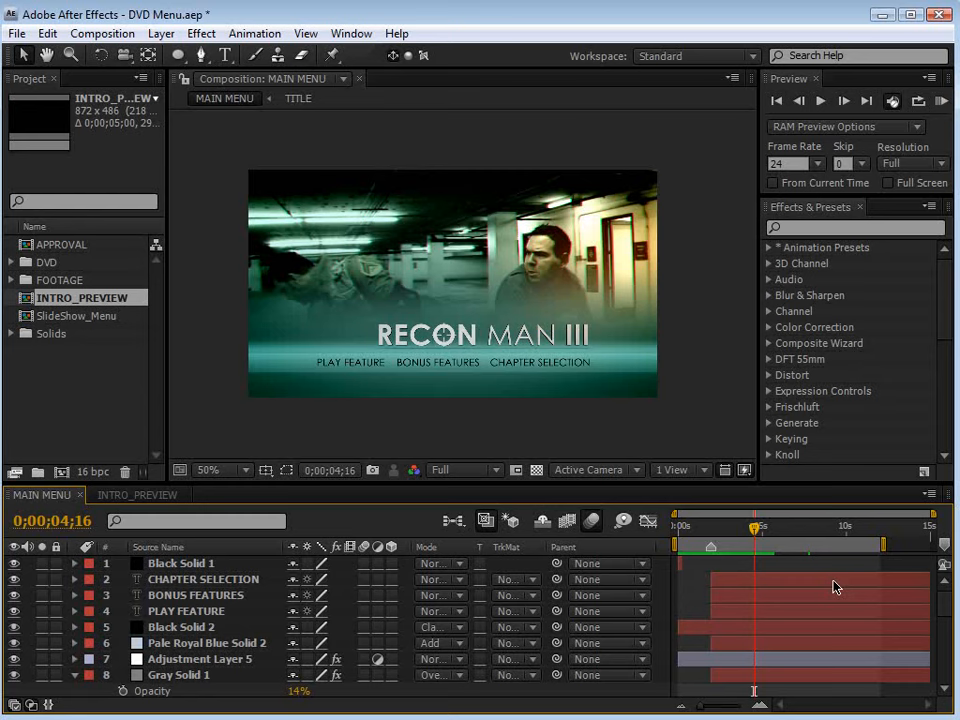
# Step: Scrub through the MAIN MENU composition to review the opening fight footage, the menu reveal and the title with its buttons
pyautogui.click(680, 527)
pyautogui.moveTo(680, 527); pyautogui.dragTo(697, 548)
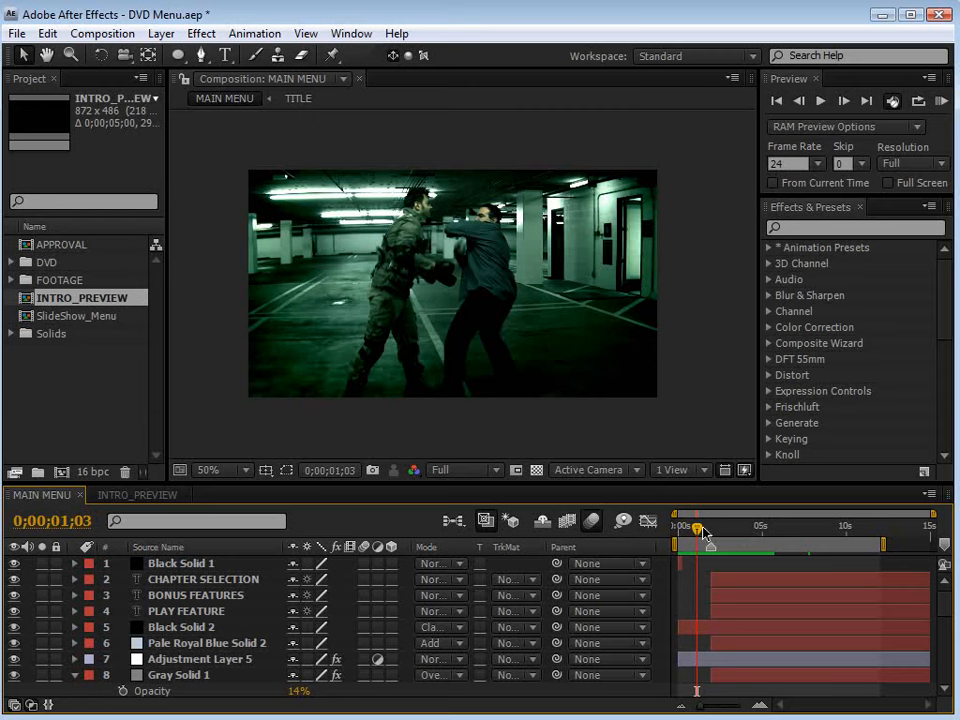
pyautogui.moveTo(697, 527); pyautogui.dragTo(733, 540)
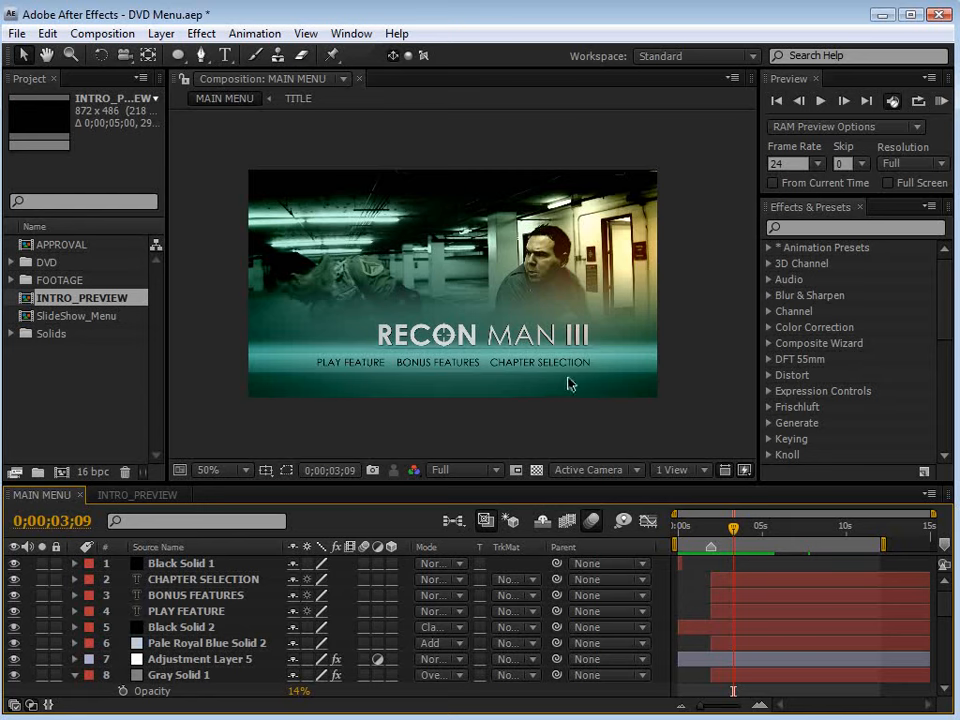
pyautogui.moveTo(708, 537); pyautogui.dragTo(717, 536)
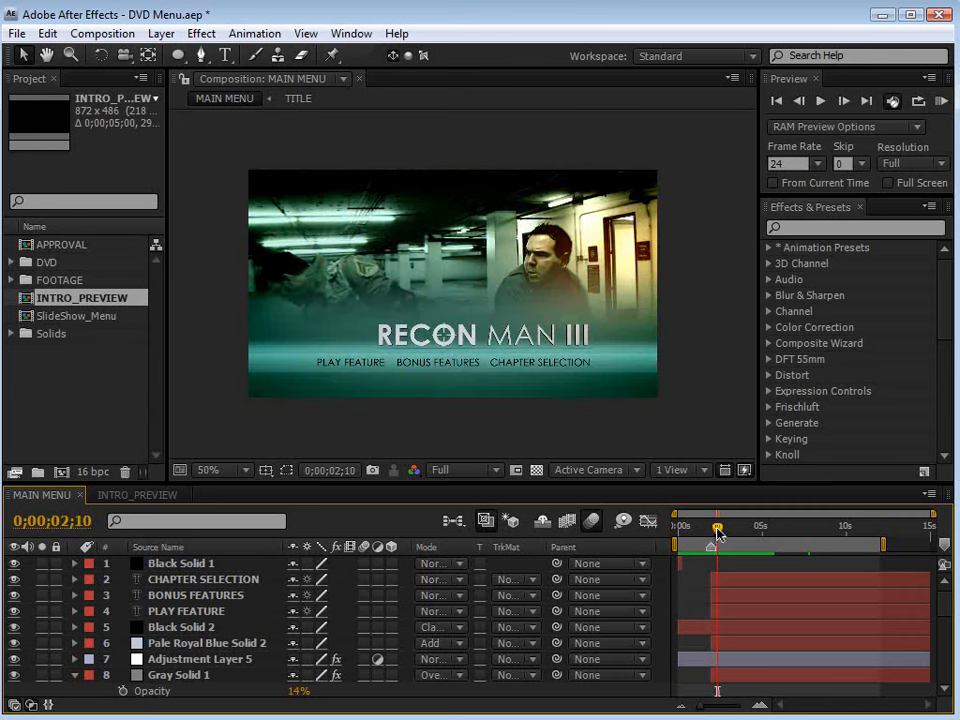
pyautogui.moveTo(717, 536); pyautogui.dragTo(733, 538)
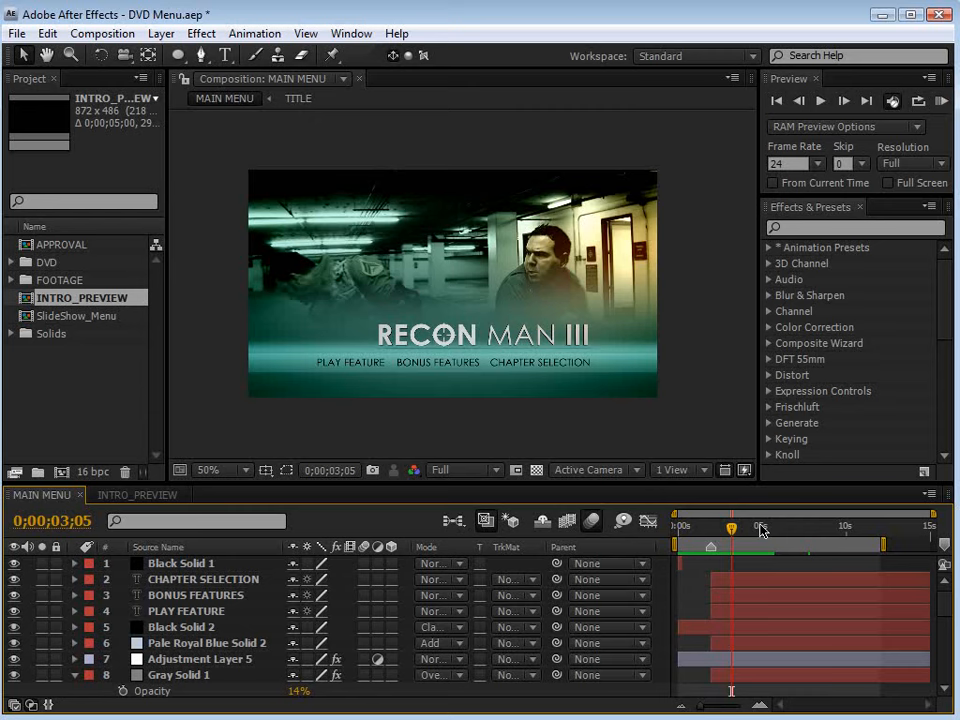
pyautogui.moveTo(717, 530); pyautogui.dragTo(727, 532)
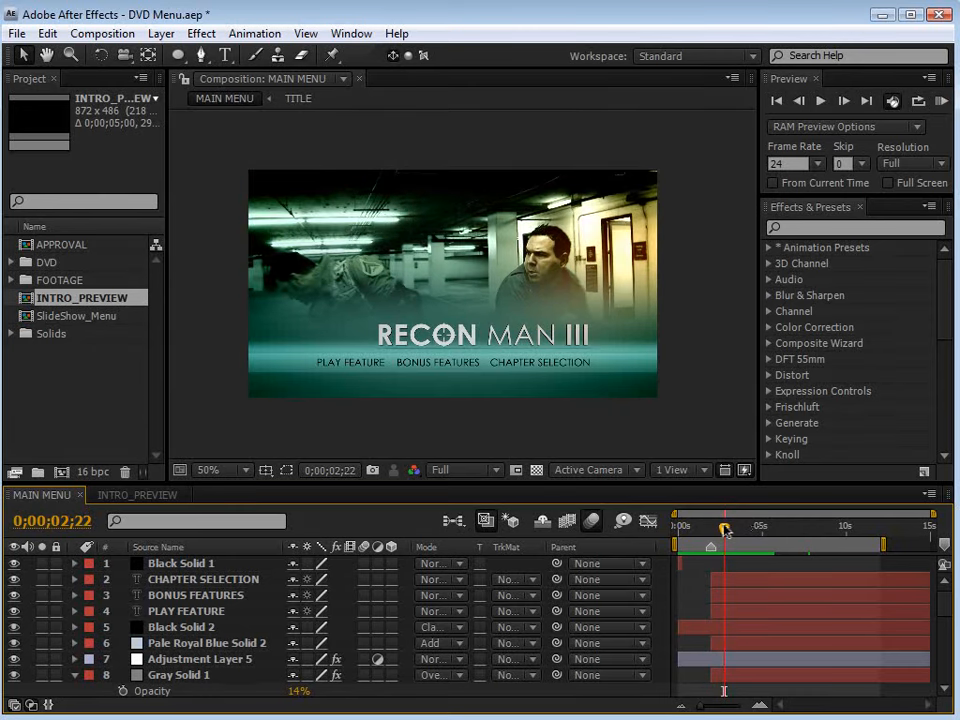
pyautogui.moveTo(722, 527)
pyautogui.mouseDown()
pyautogui.moveTo(709, 527)
pyautogui.moveTo(724, 534)
pyautogui.mouseUp()
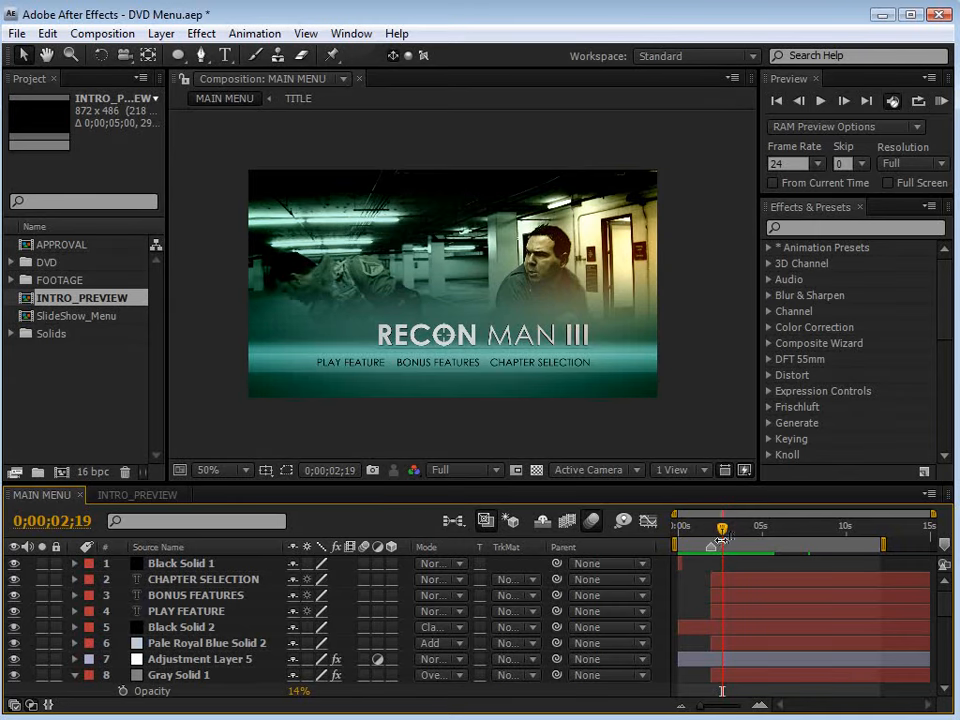
pyautogui.moveTo(722, 531); pyautogui.dragTo(761, 528)
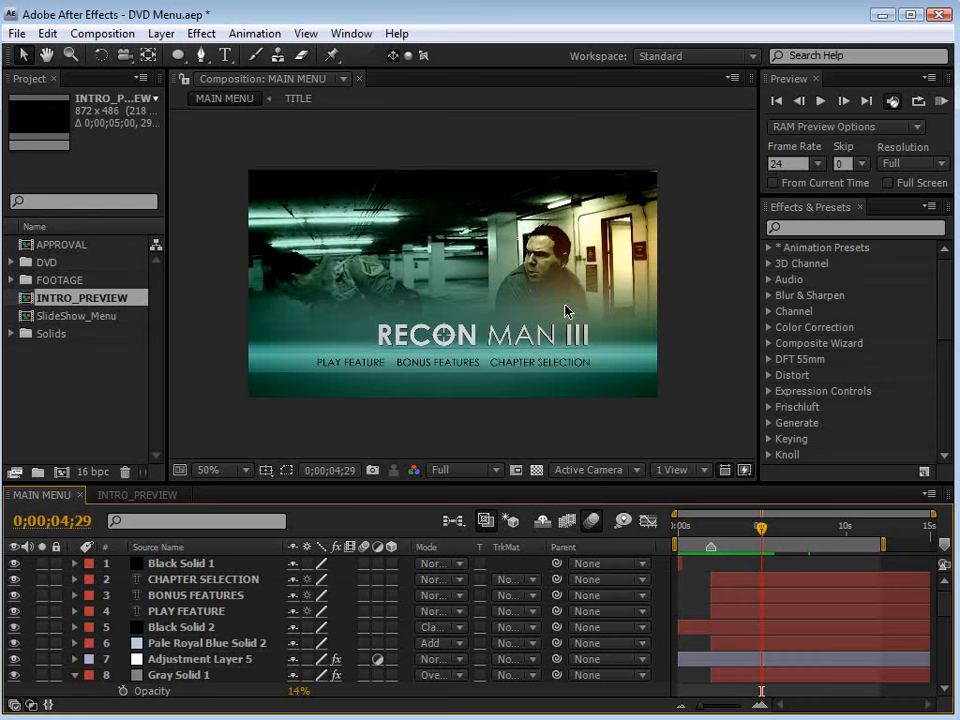
# Step: Create a new composition using the NTSC D1 Widescreen Square Pixel preset with a duration of 15 seconds
pyautogui.click(102, 33)
pyautogui.click(167, 57)
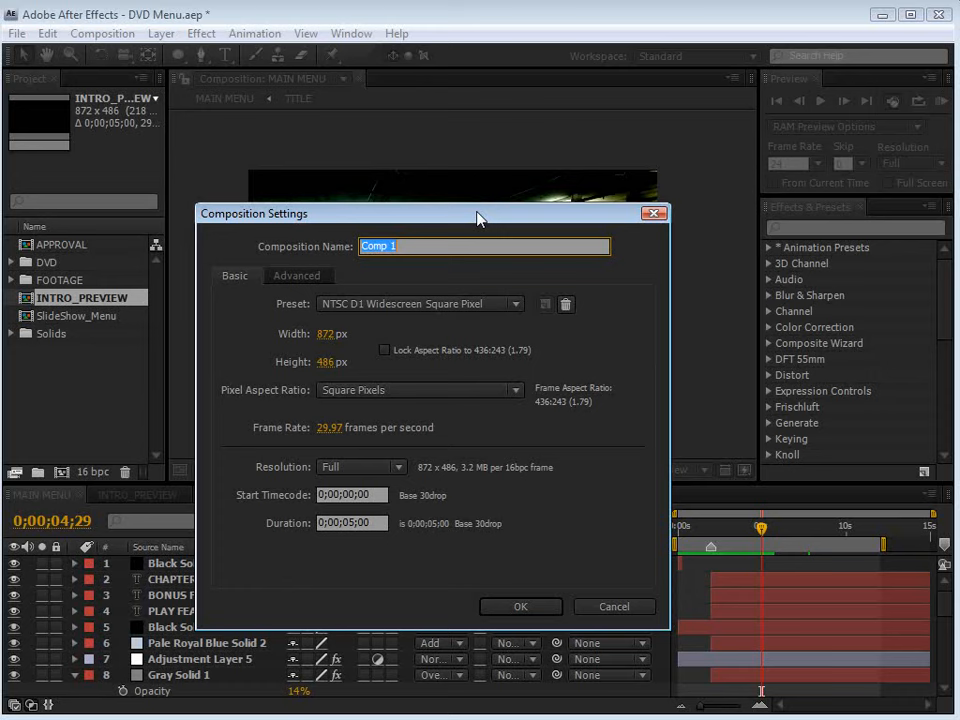
pyautogui.click(415, 304)
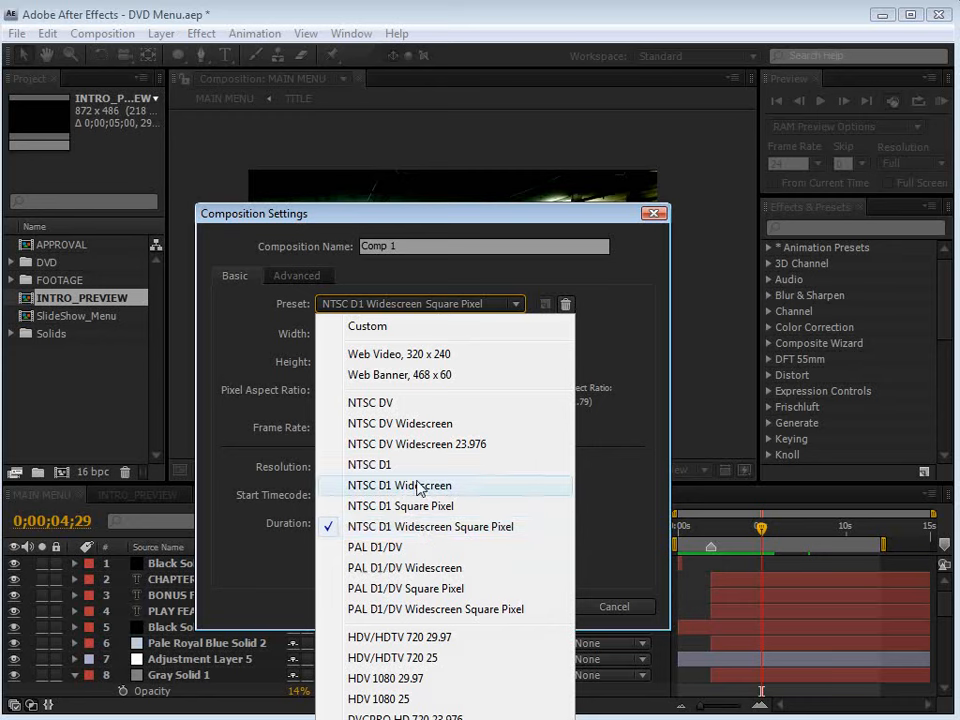
pyautogui.click(422, 530)
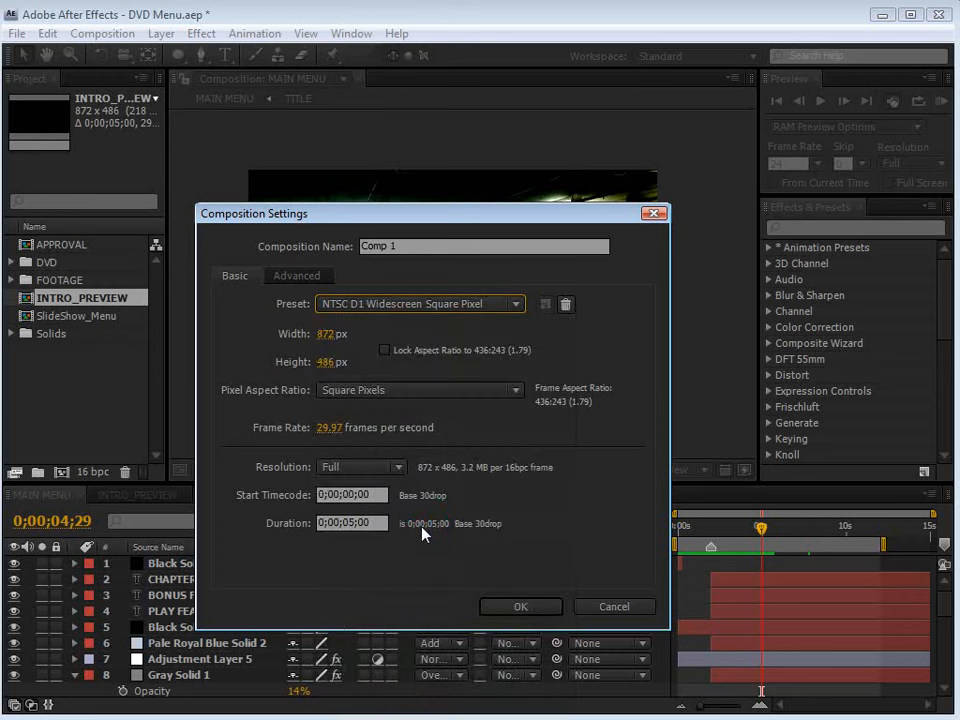
pyautogui.doubleClick(348, 522)
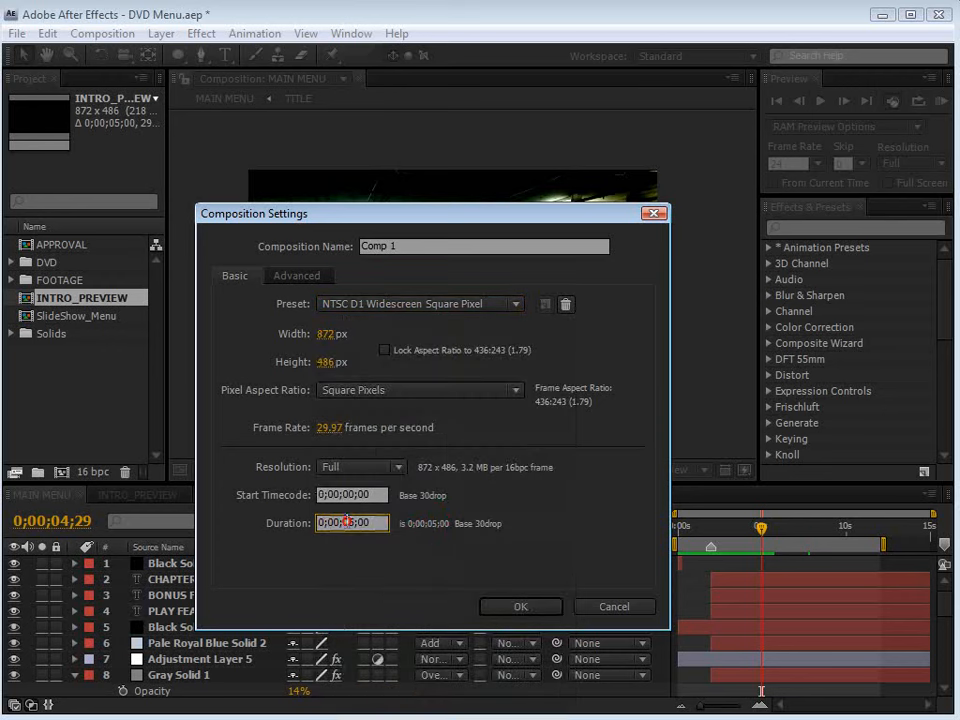
pyautogui.write('15')
pyautogui.click(515, 607)
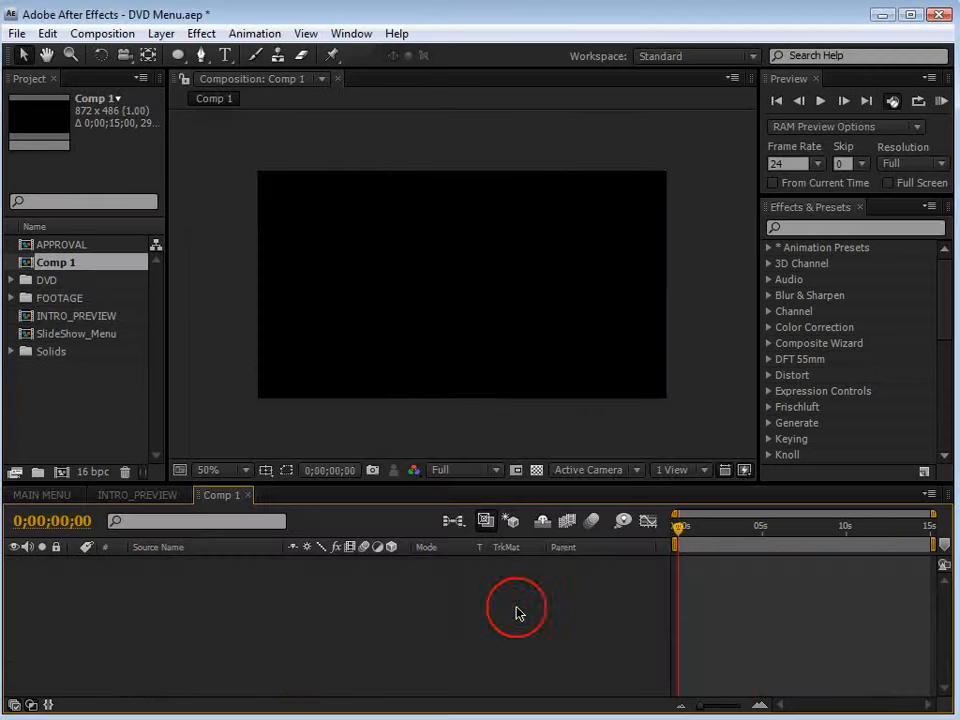
# Step: Add a composition-sized solid in a muted gray-green colour as the menu background
pyautogui.click(161, 33)
pyautogui.moveTo(180, 55)
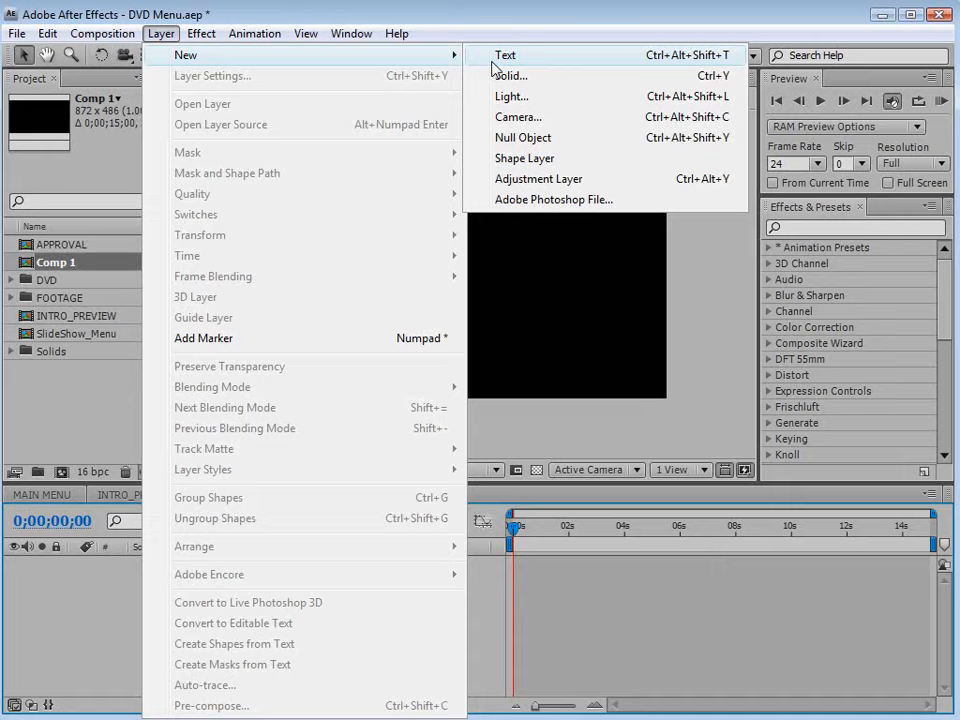
pyautogui.click(543, 80)
pyautogui.click(444, 505)
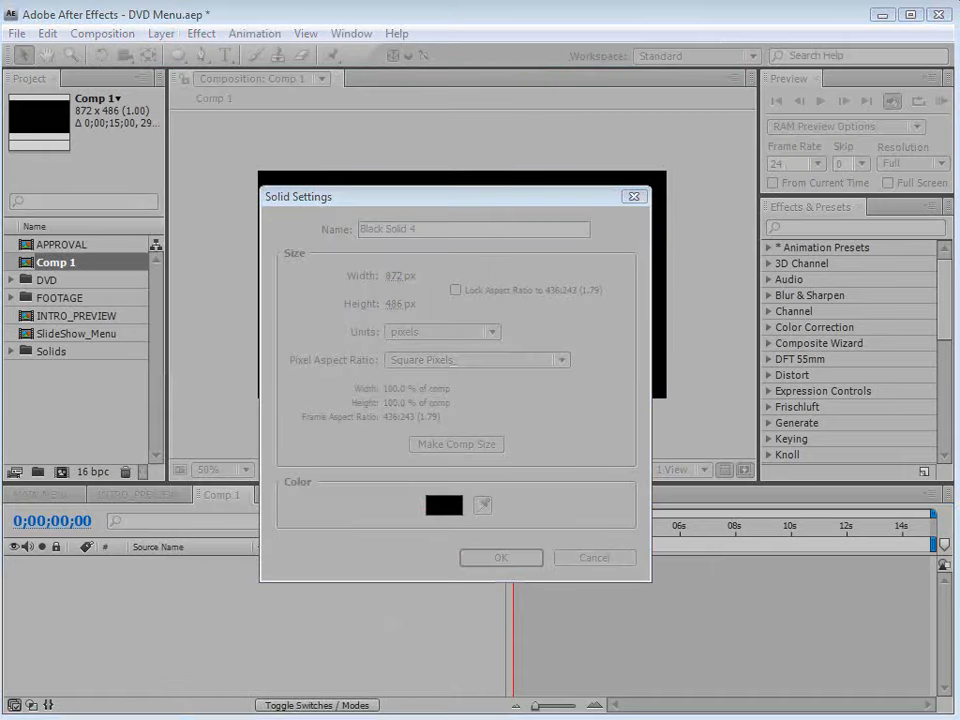
pyautogui.moveTo(430, 378); pyautogui.dragTo(424, 223)
pyautogui.click(493, 427)
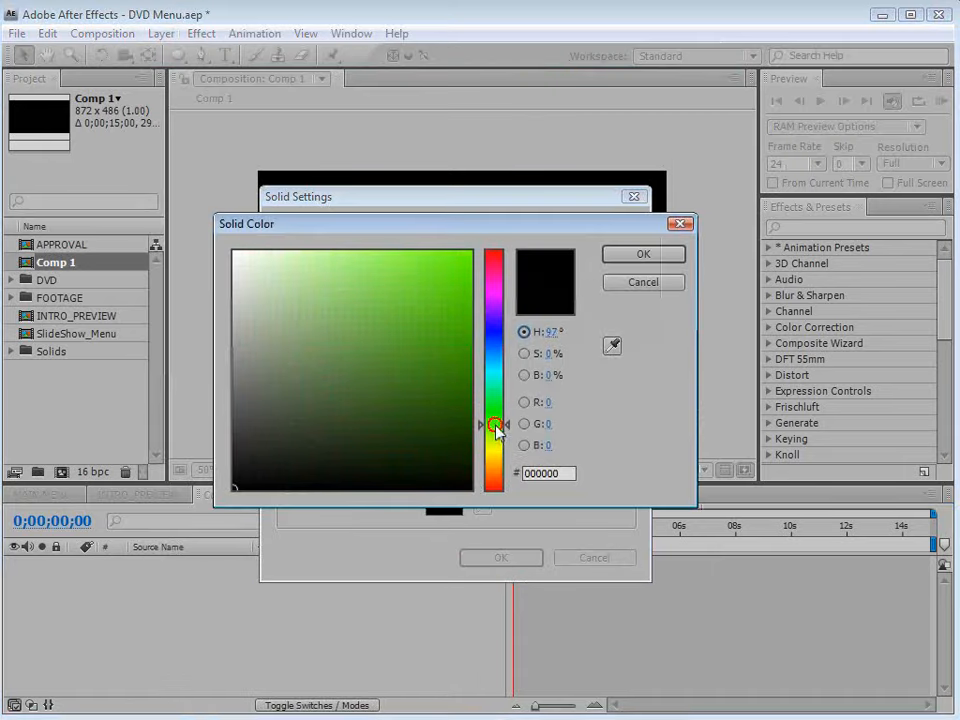
pyautogui.moveTo(273, 351)
pyautogui.mouseDown()
pyautogui.moveTo(264, 328)
pyautogui.moveTo(259, 371)
pyautogui.moveTo(272, 362)
pyautogui.mouseUp()
pyautogui.click(645, 254)
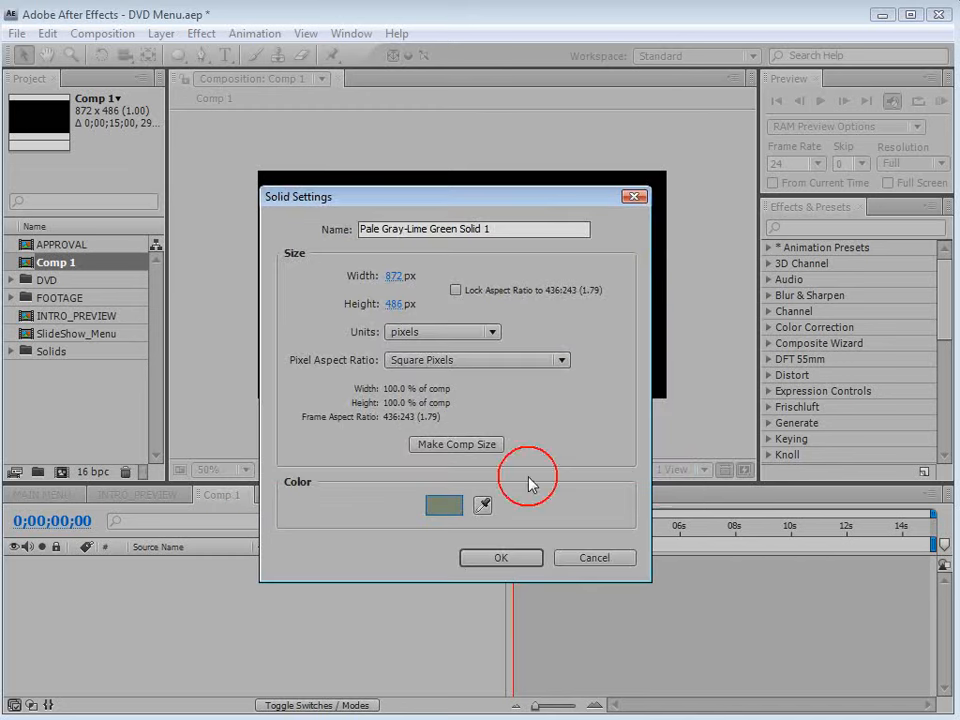
pyautogui.click(499, 558)
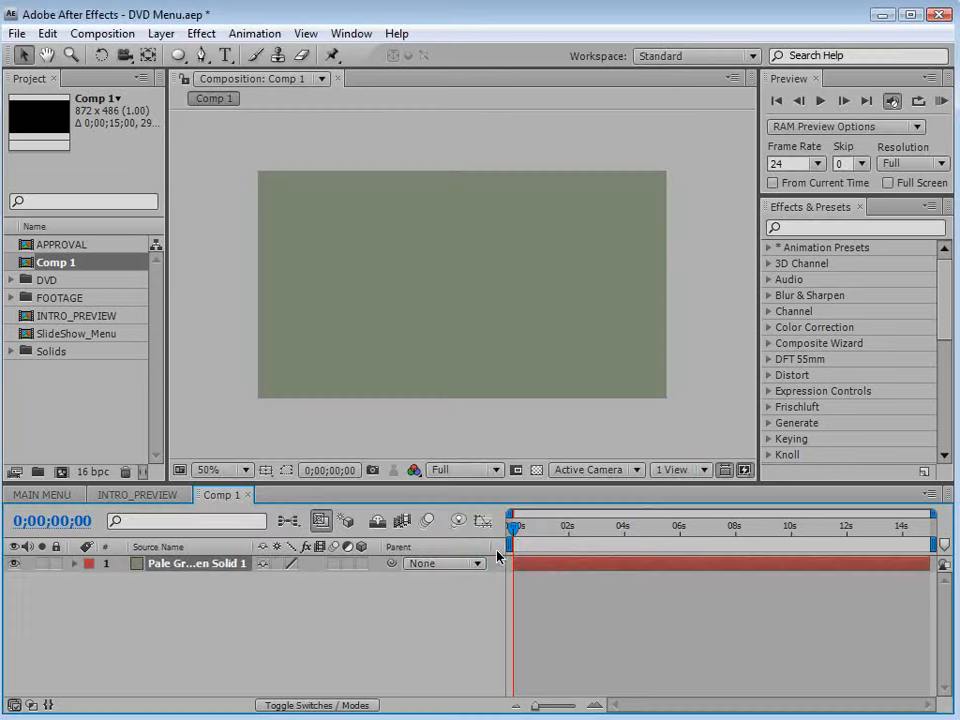
# Step: Add a second composition-sized solid in a lighter shade of the same gray-green above the background
pyautogui.click(161, 33)
pyautogui.moveTo(200, 55)
pyautogui.click(508, 76)
pyautogui.click(445, 507)
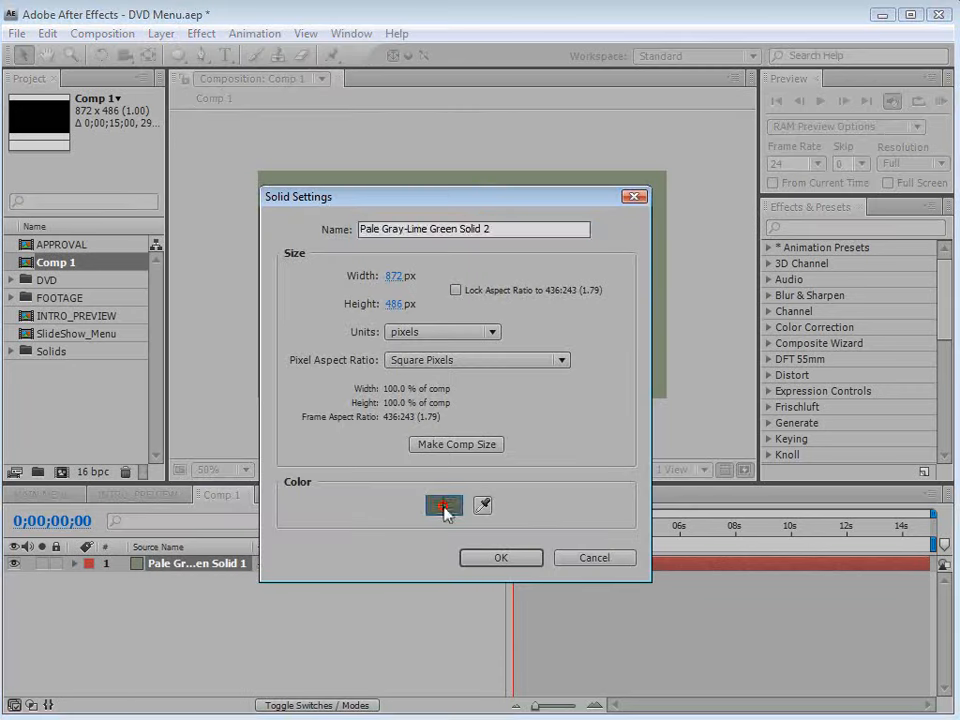
pyautogui.click(265, 361)
pyautogui.moveTo(265, 361); pyautogui.dragTo(260, 331)
pyautogui.click(645, 254)
pyautogui.click(501, 558)
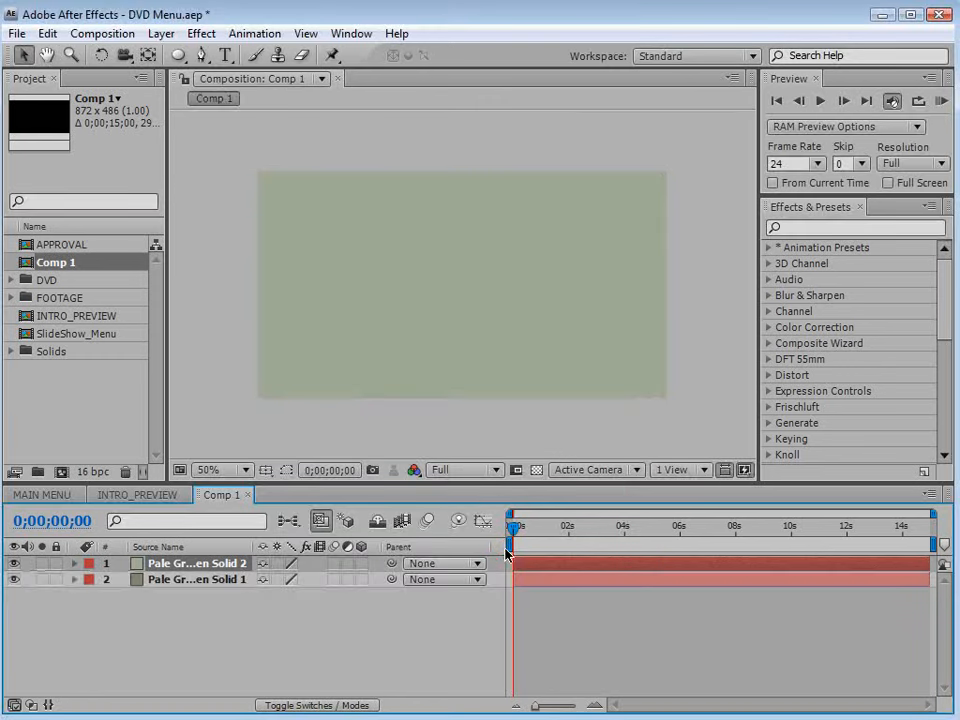
# Step: Draw a rectangular mask on the lighter solid covering the lower third of the frame and extending past its edges
pyautogui.click(180, 57)
pyautogui.click(240, 66)
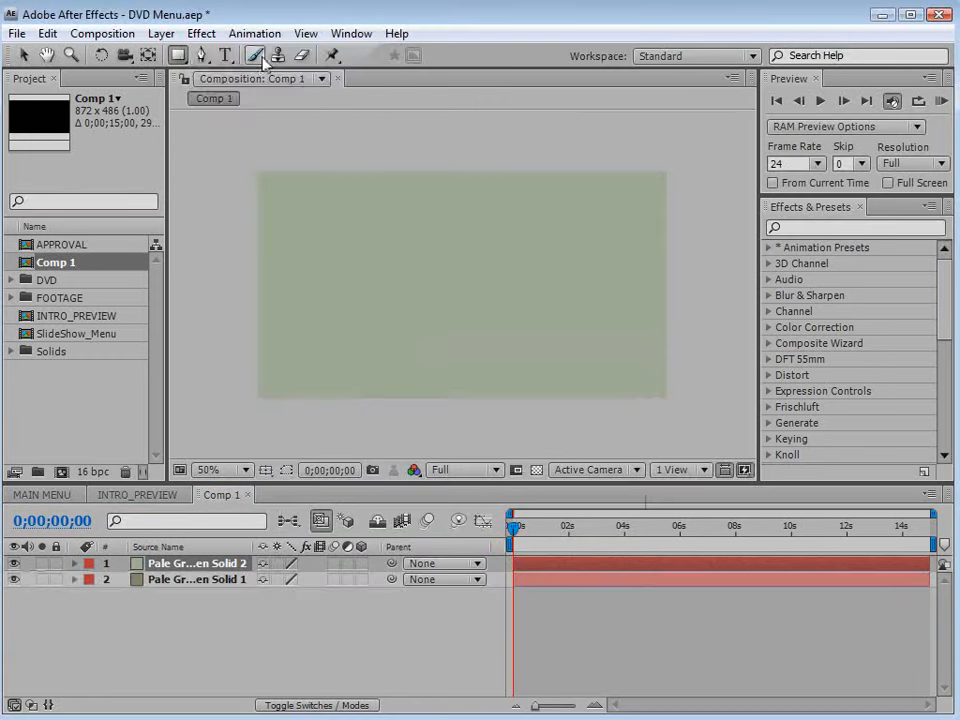
pyautogui.moveTo(190, 326); pyautogui.dragTo(735, 423)
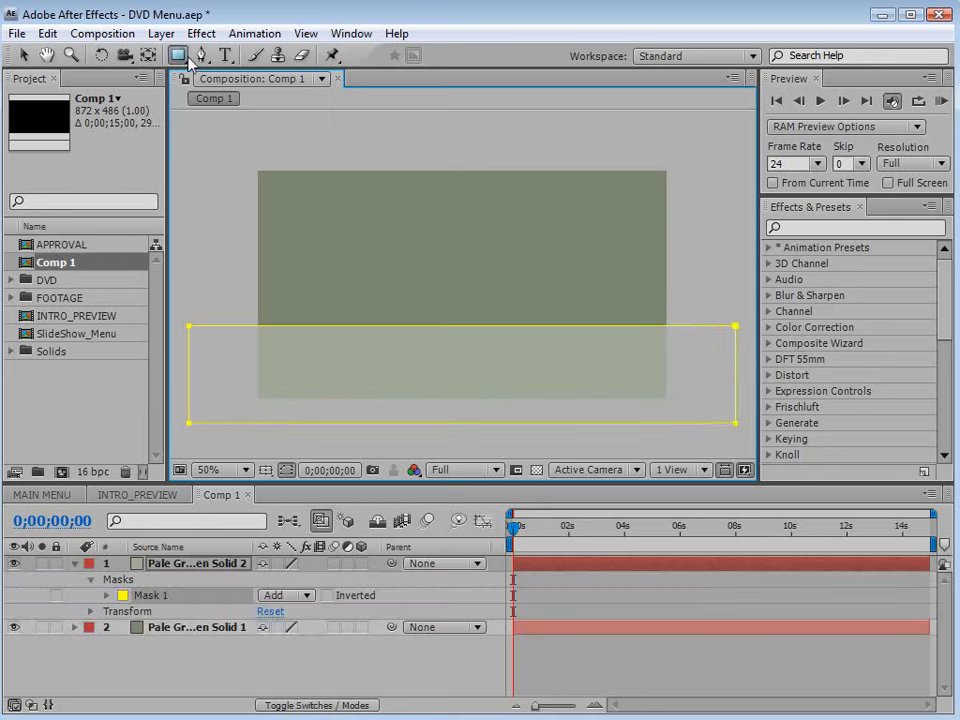
# Step: Draw a second, wider rectangular mask overlapping the lower part of the first and set its mode to Subtract
pyautogui.click(381, 381)
pyautogui.press(',')
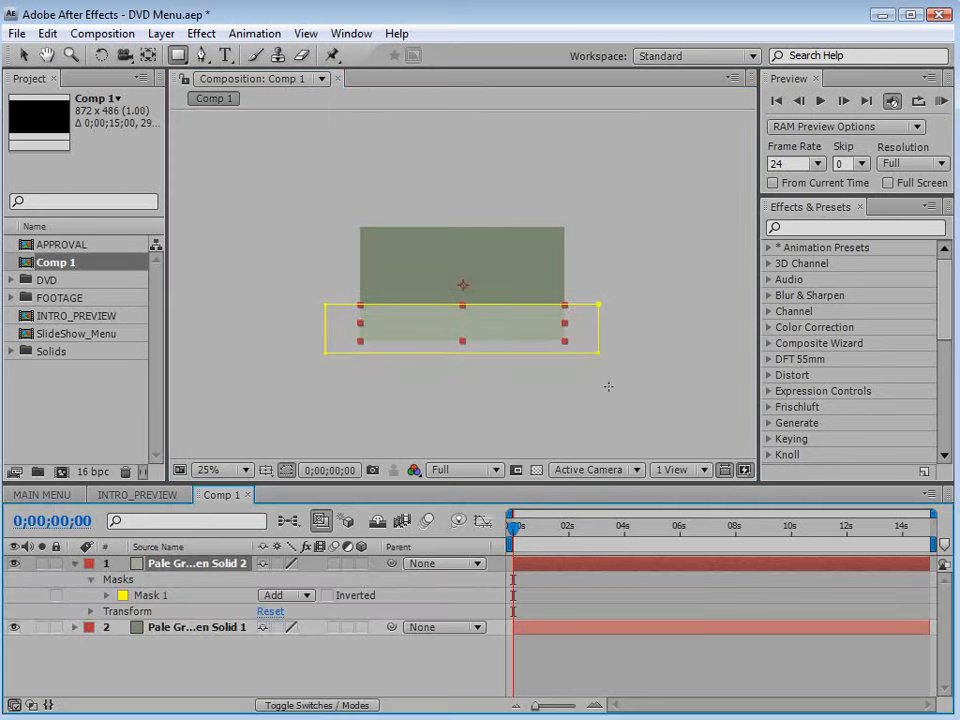
pyautogui.moveTo(655, 408); pyautogui.dragTo(269, 325)
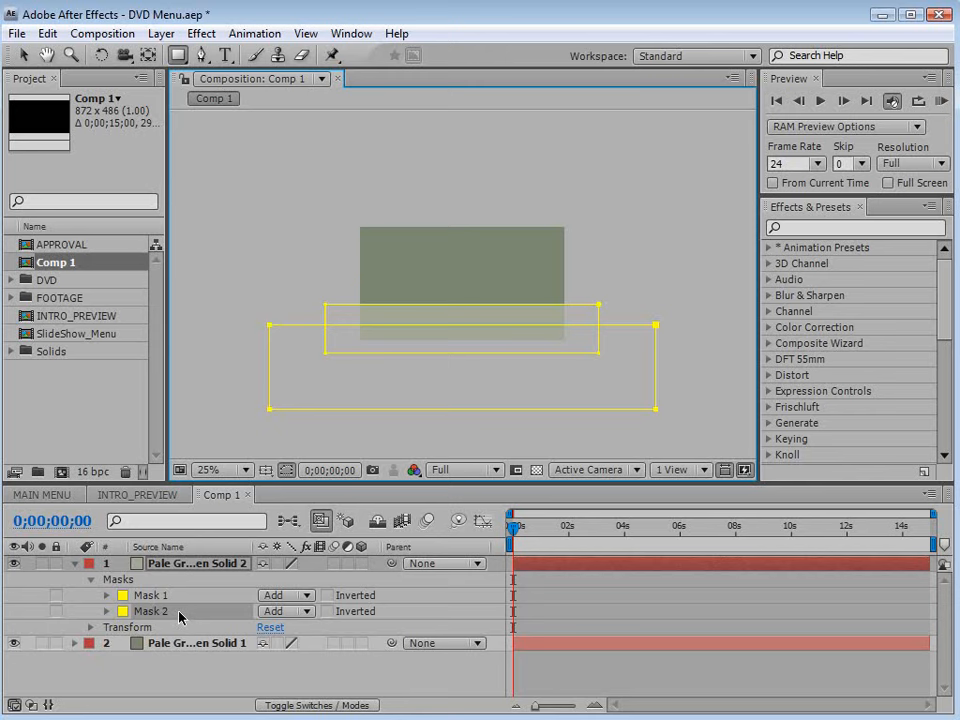
pyautogui.click(285, 611)
pyautogui.click(292, 631)
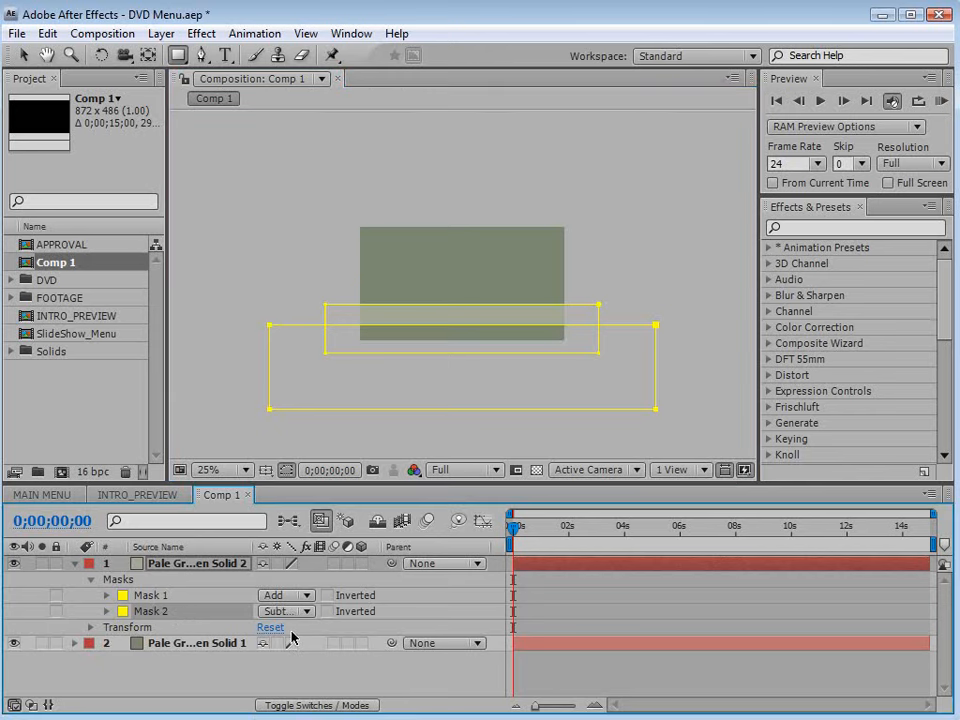
# Step: Set the feather of Mask 2 to 121 pixels so the light band fades out downward
pyautogui.click(107, 611)
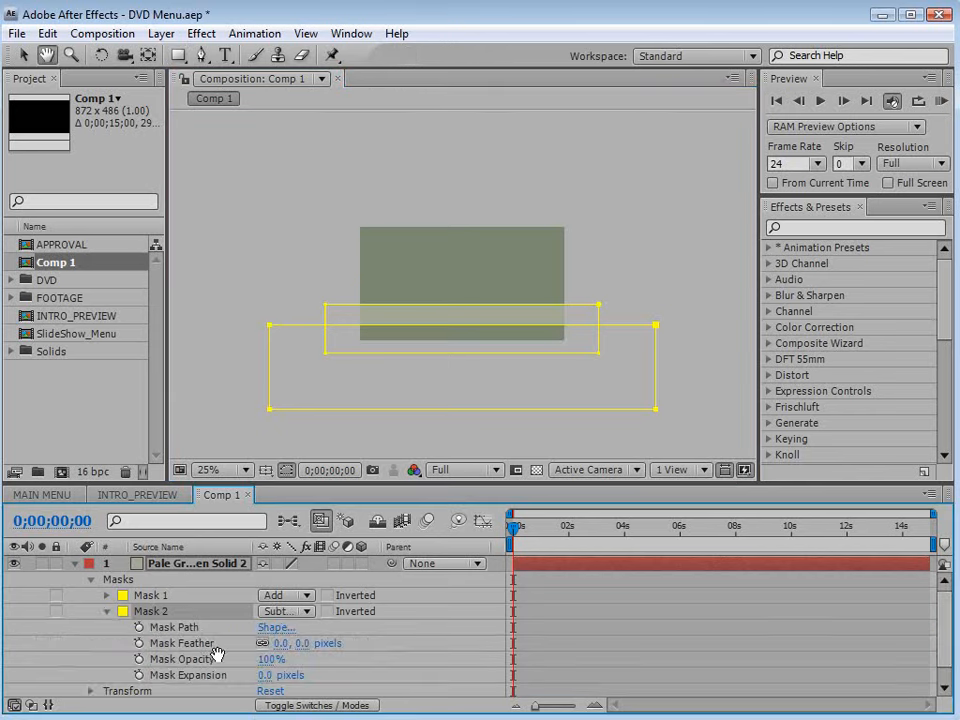
pyautogui.scroll(-1, 214, 650)
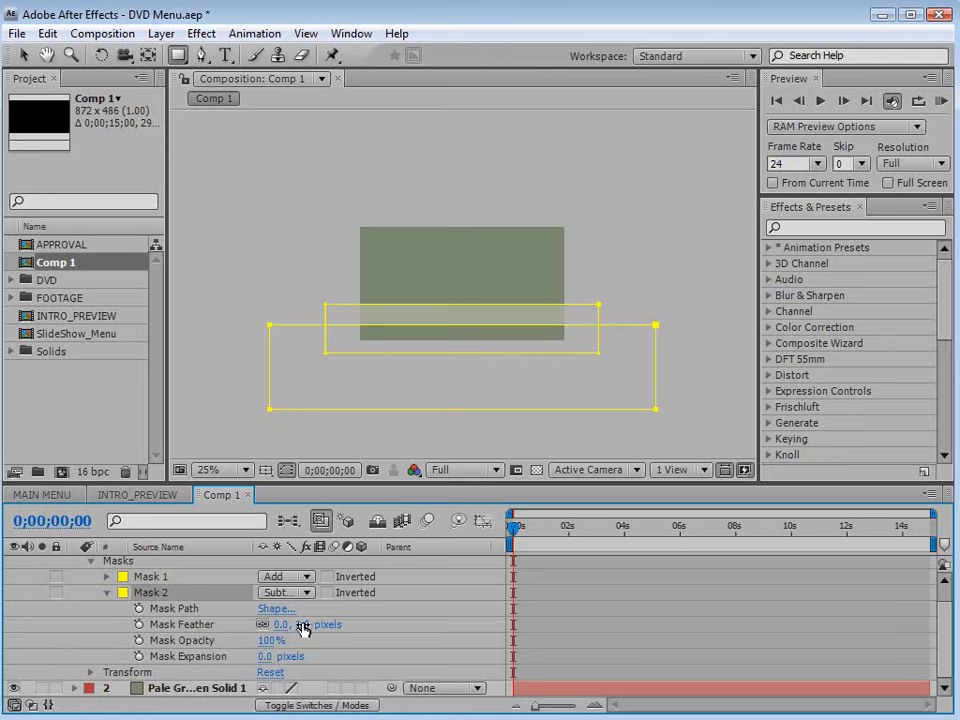
pyautogui.moveTo(281, 624); pyautogui.dragTo(409, 616)
pyautogui.click(582, 594)
pyautogui.scroll(2, 525, 402)
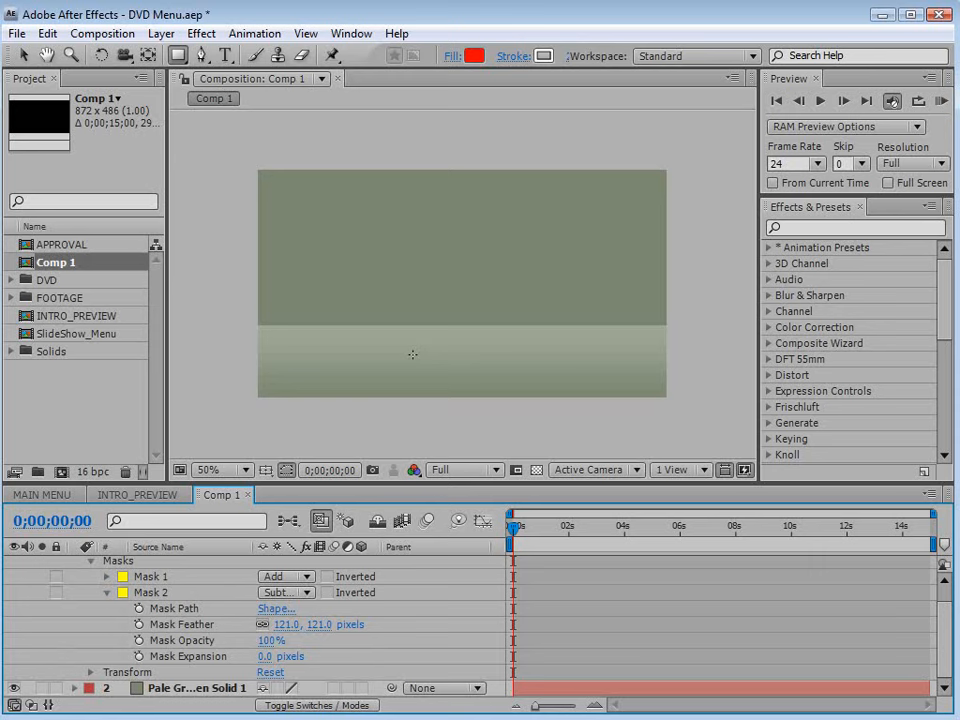
# Step: Move the subtracting Mask 2 slightly upward so the light band fades out higher
pyautogui.scroll(-2, 294, 328)
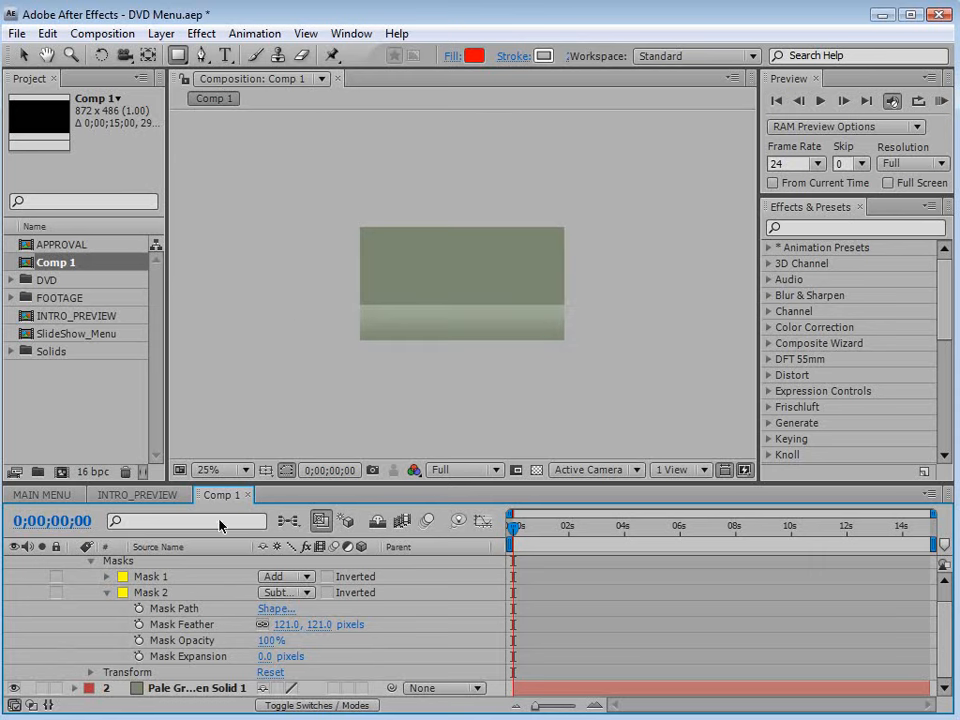
pyautogui.click(160, 592)
pyautogui.press('v')
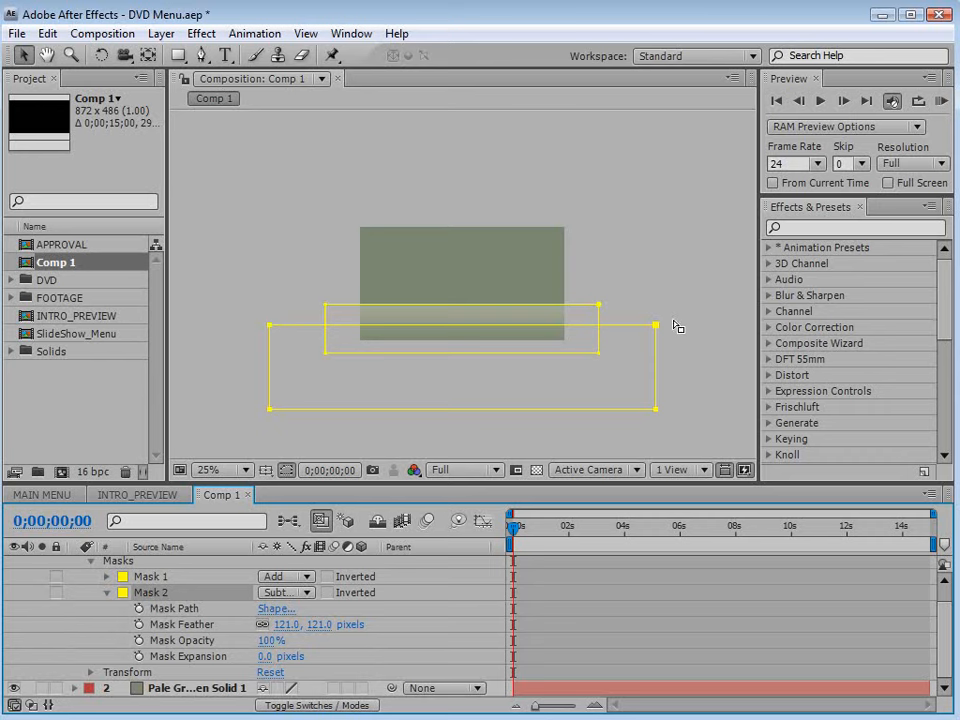
pyautogui.moveTo(655, 328); pyautogui.dragTo(655, 320)
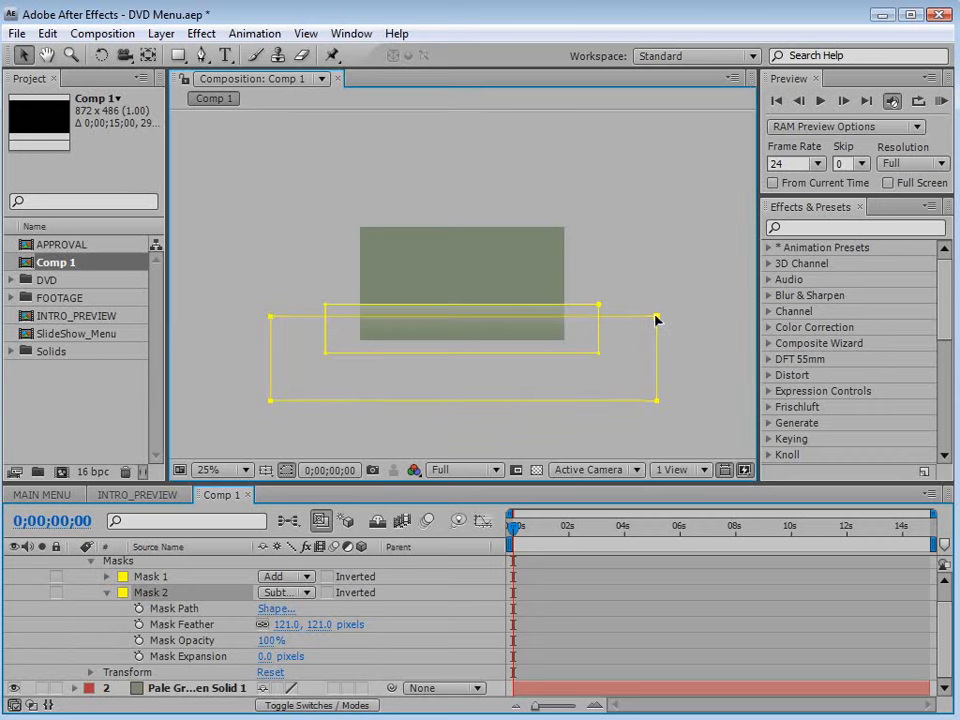
# Step: Show the feather values of both masks and set the feather of Mask 1 to 20 pixels
pyautogui.click(587, 570)
pyautogui.press('f')
pyautogui.press('.')
pyautogui.click(574, 614)
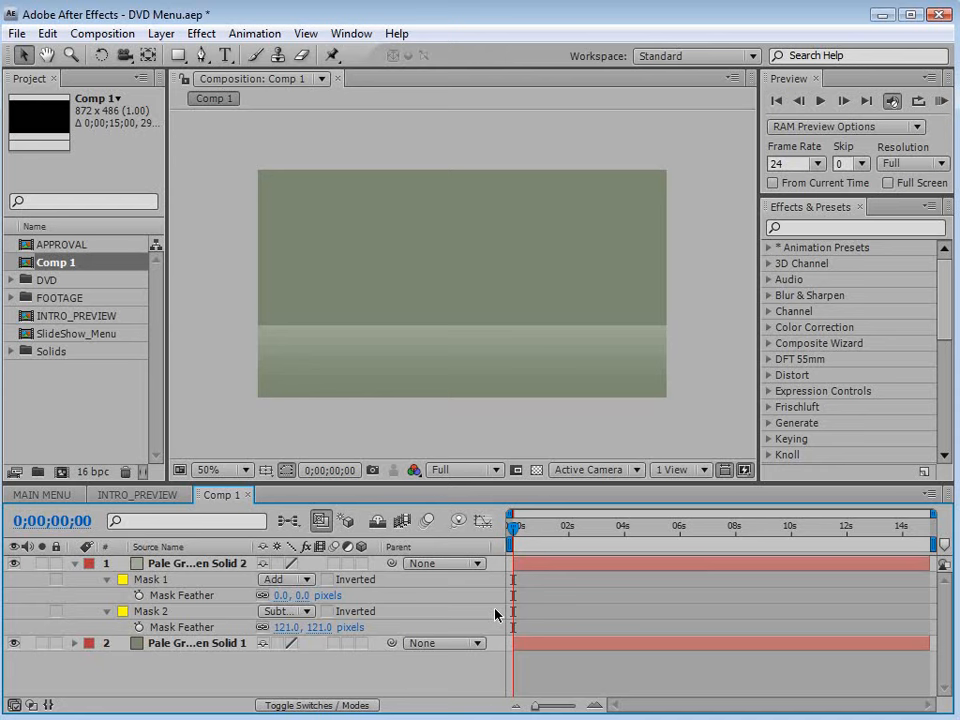
pyautogui.moveTo(282, 595); pyautogui.dragTo(316, 595)
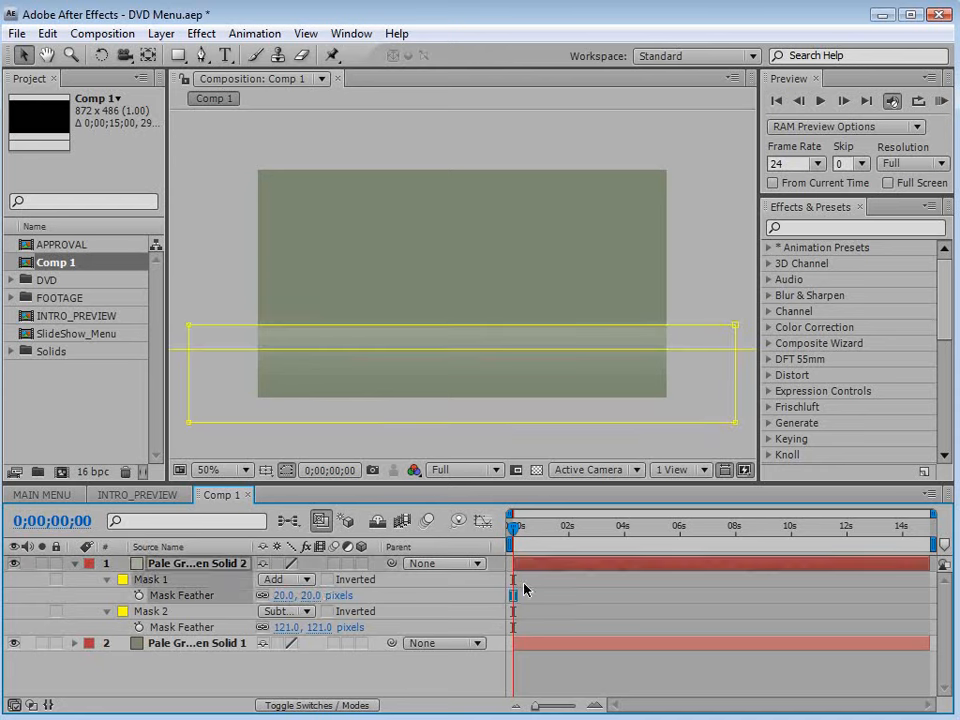
pyautogui.click(541, 584)
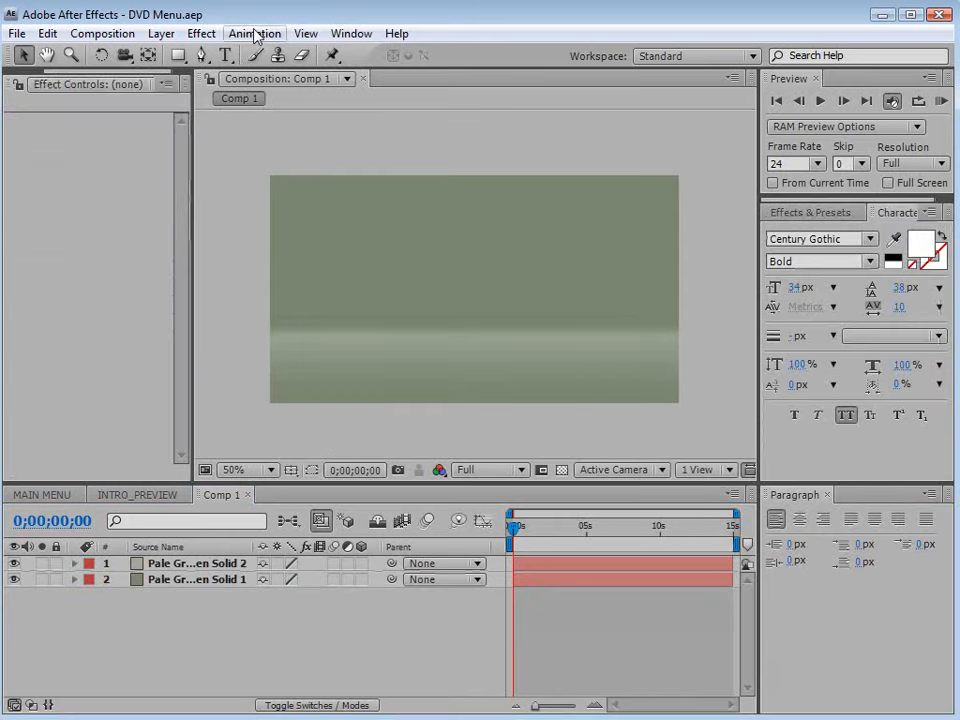
# Step: Add a text layer reading "RECON MAN IV" along the upper edge of the light band
pyautogui.click(225, 55)
pyautogui.click(412, 336)
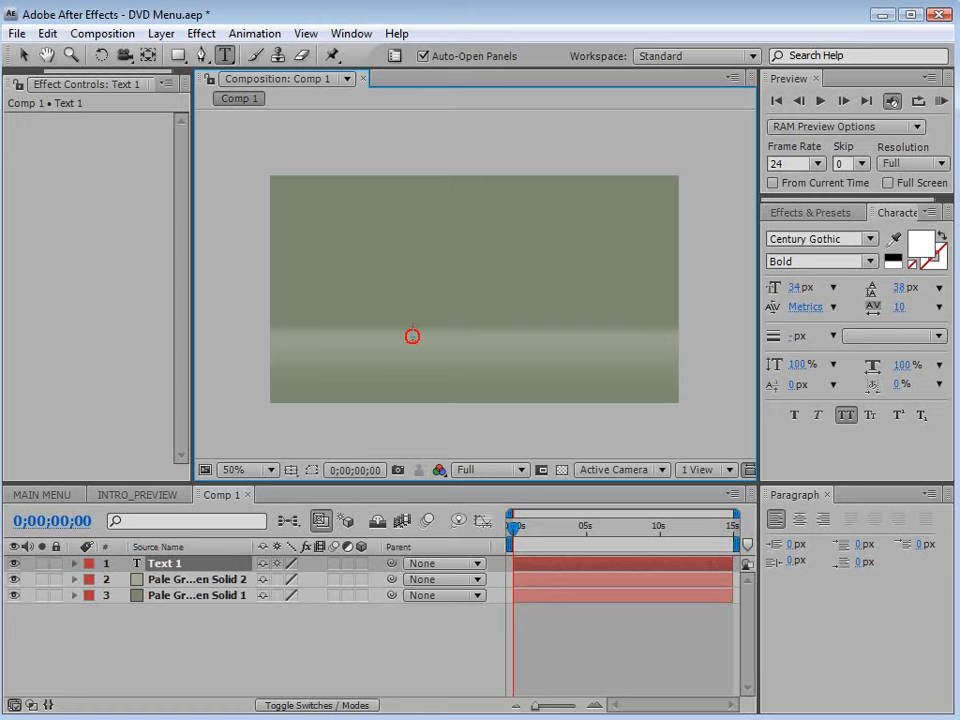
pyautogui.write('RECON MAN IV')
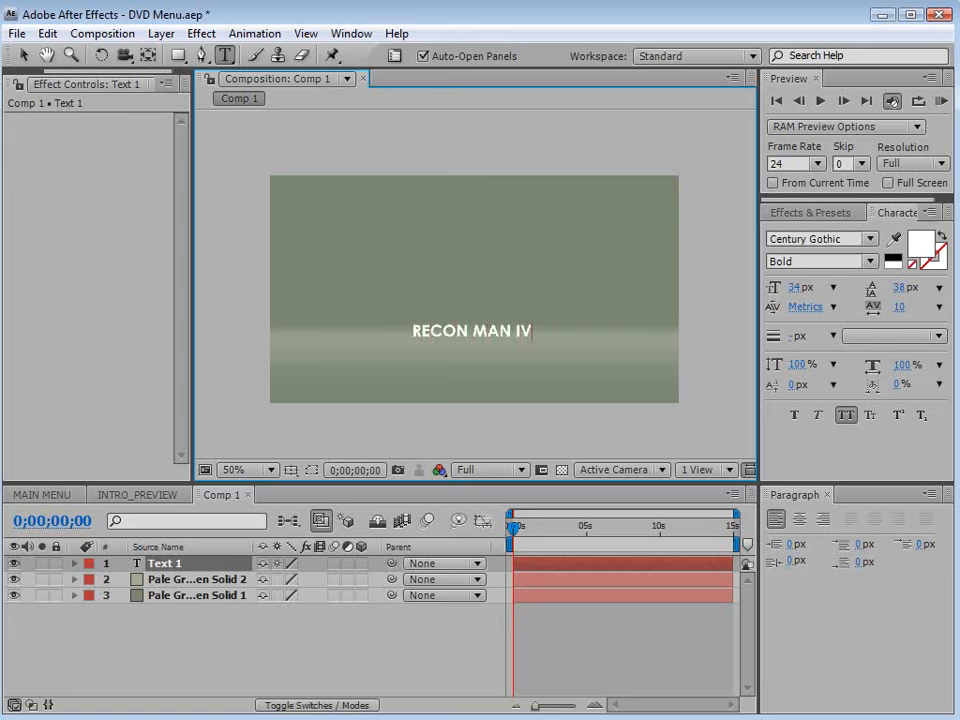
# Step: Change the word "MAN" in the RECON MAN IV title to the Regular weight of Century Gothic
pyautogui.click(22, 55)
pyautogui.press('.')
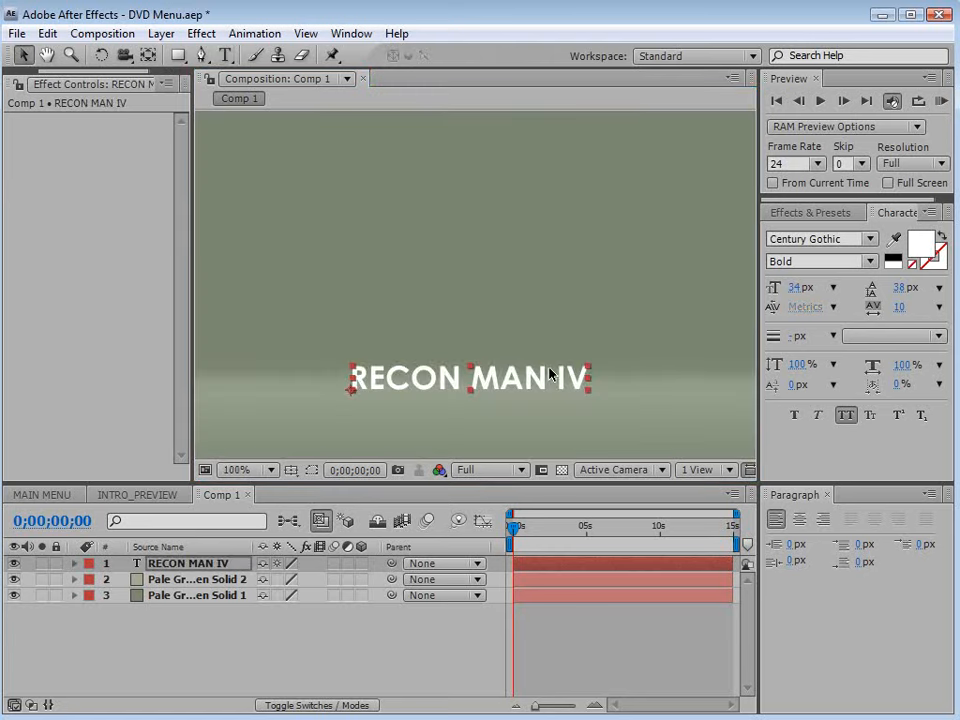
pyautogui.doubleClick(493, 378)
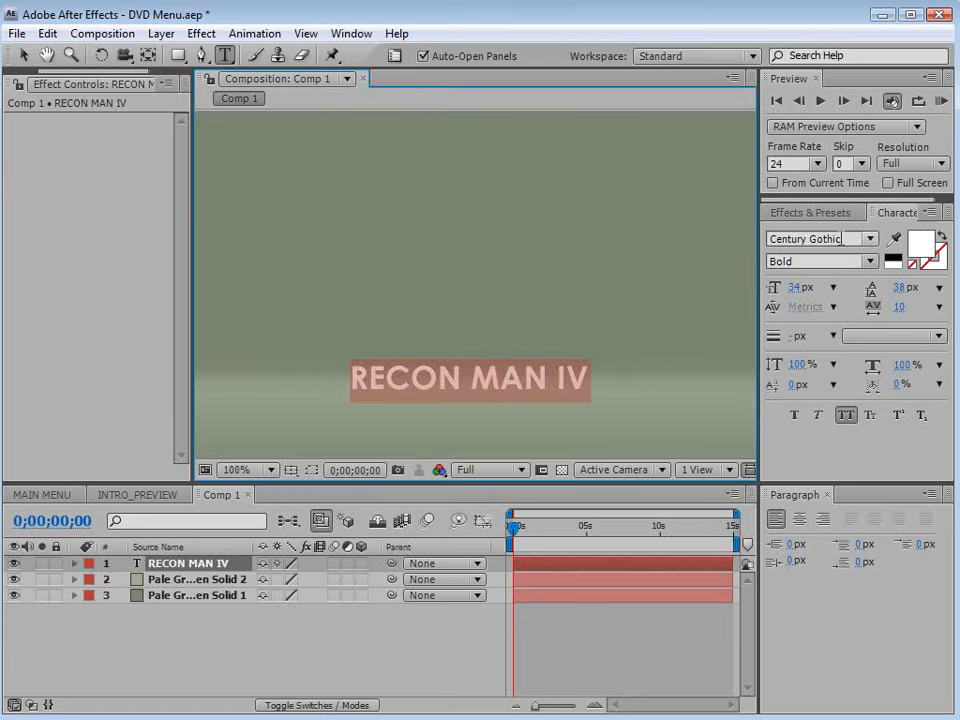
pyautogui.click(471, 380)
pyautogui.doubleClick(497, 378)
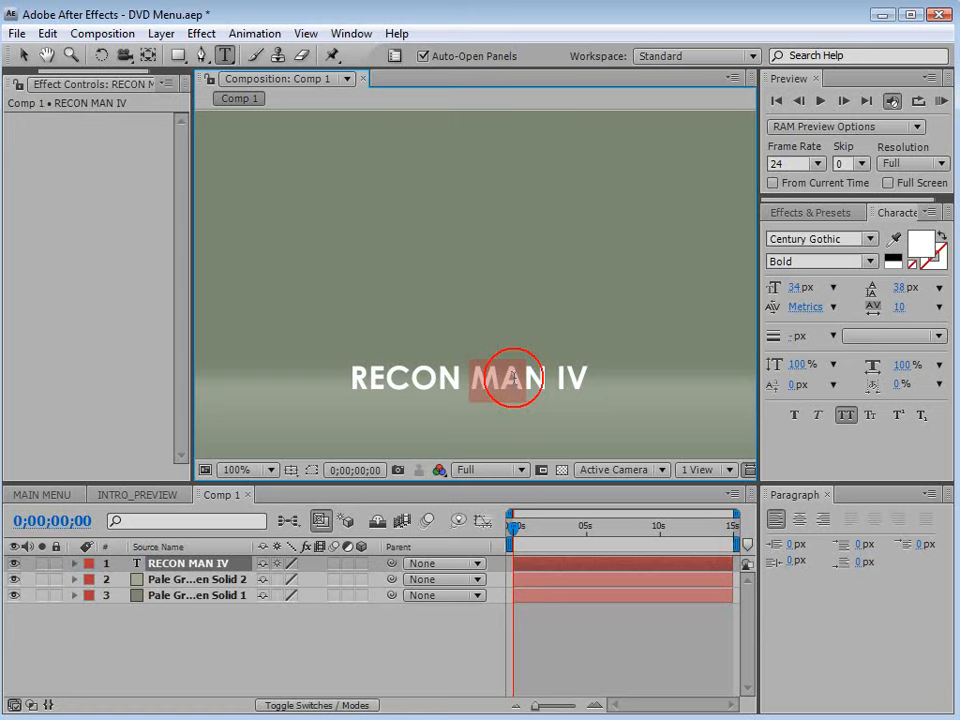
pyautogui.click(869, 261)
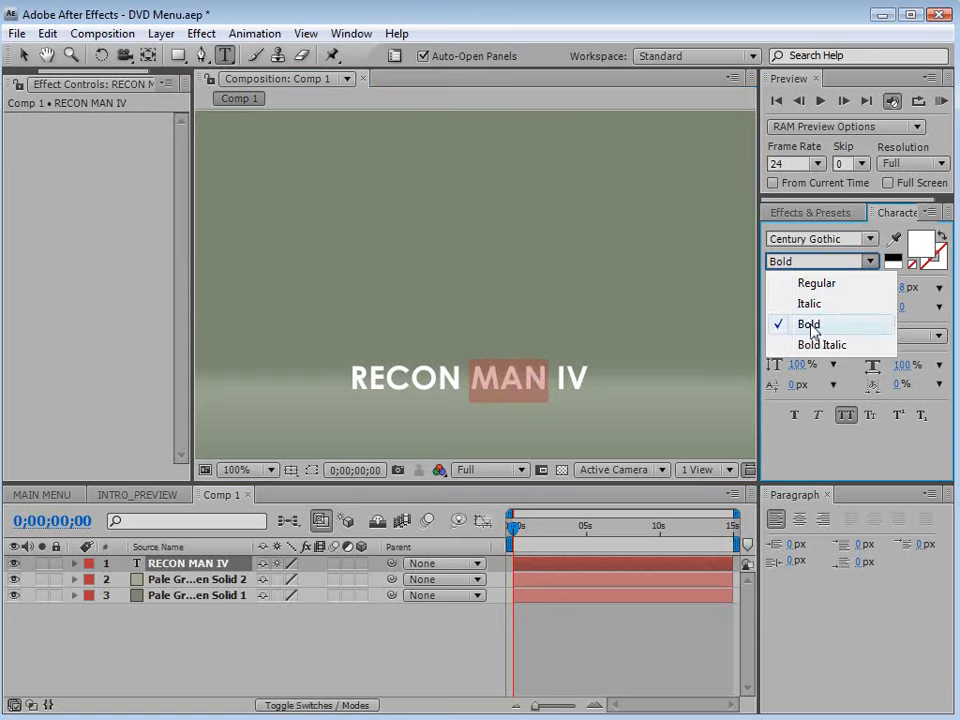
pyautogui.click(810, 286)
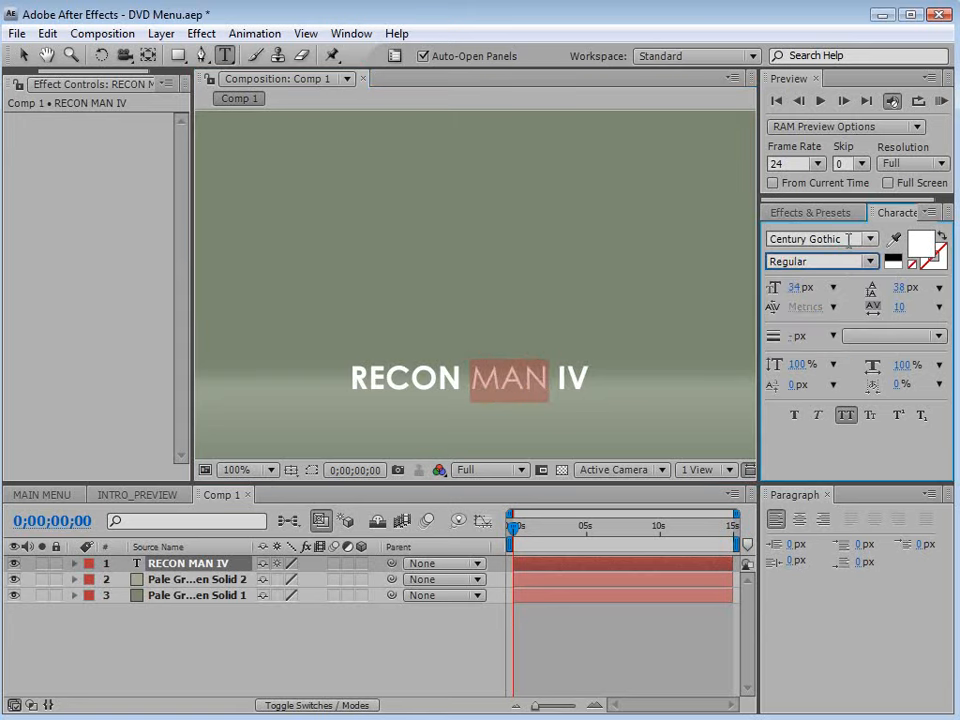
# Step: Enlarge the title so it extends from the middle toward the right part of the light band
pyautogui.click(23, 55)
pyautogui.scroll(-2, 507, 342)
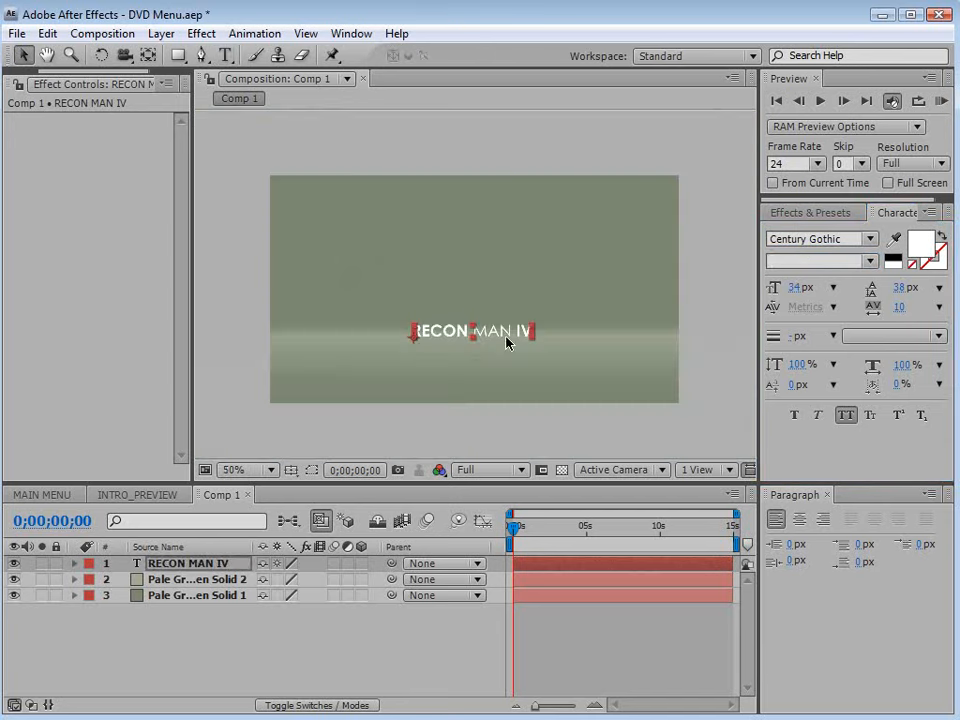
pyautogui.moveTo(534, 328); pyautogui.dragTo(583, 327)
# Step: Check the title's placement against the Title/Action Safe guides, then hide the guides
pyautogui.click(291, 469)
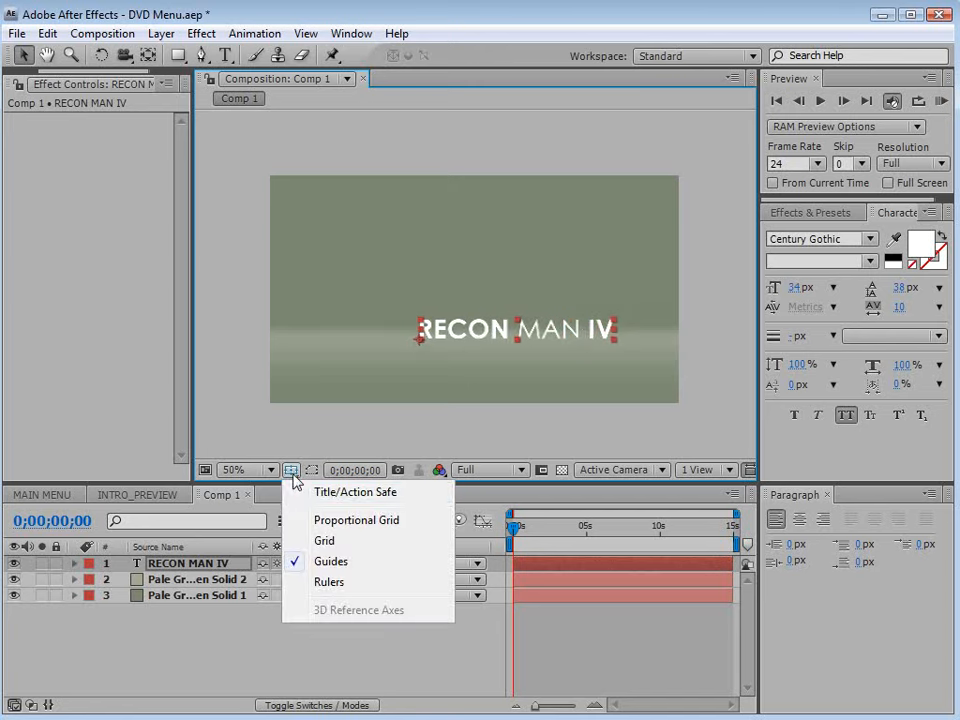
pyautogui.click(328, 493)
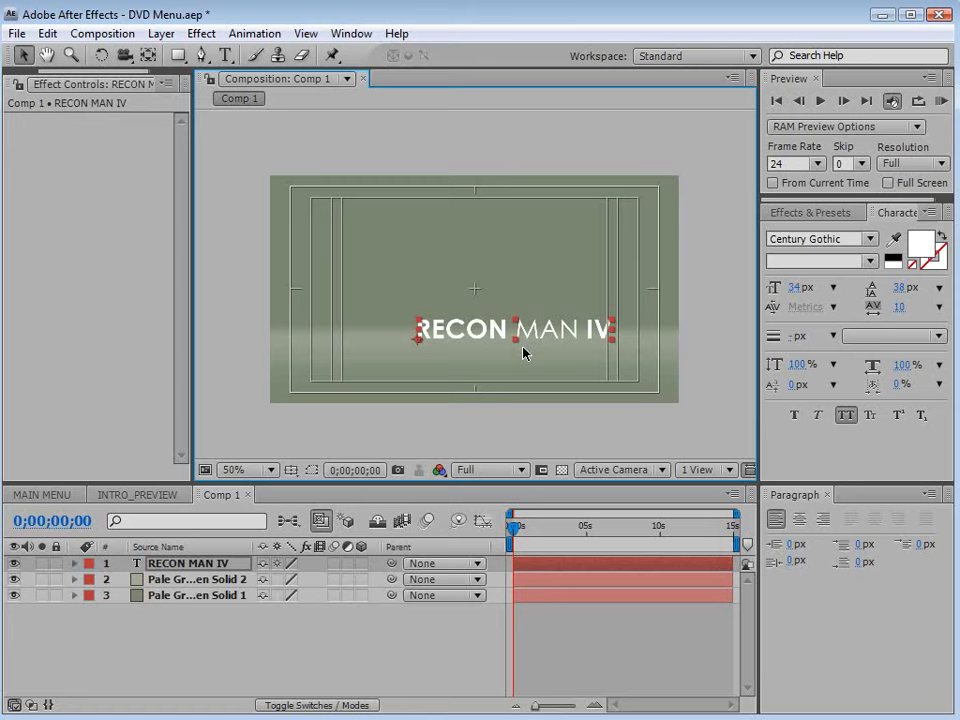
pyautogui.click(312, 470)
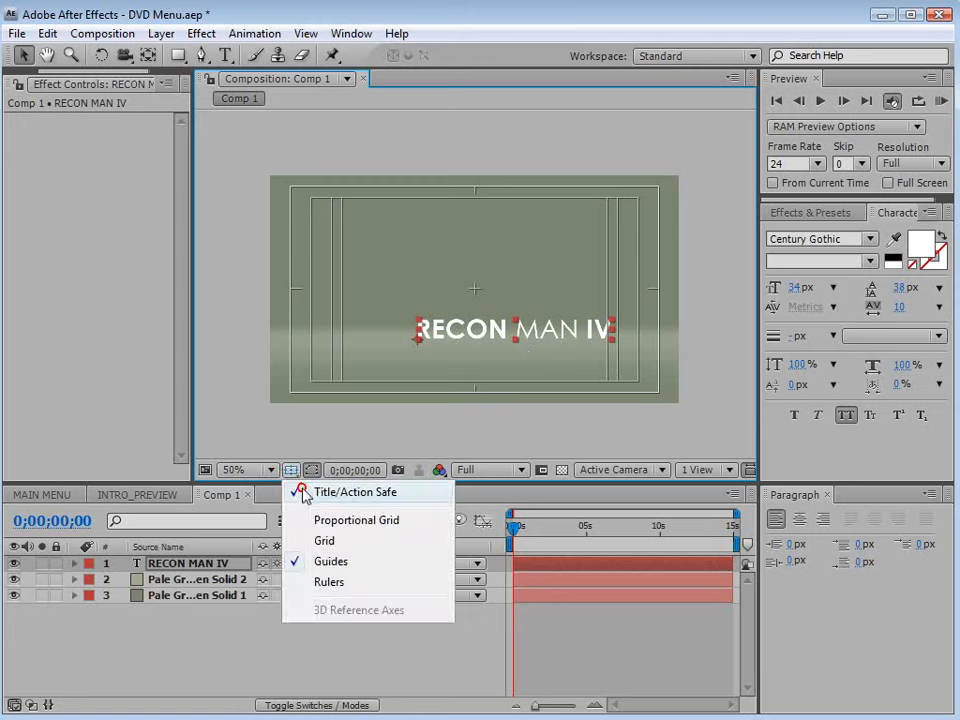
pyautogui.click(285, 491)
pyautogui.click(590, 657)
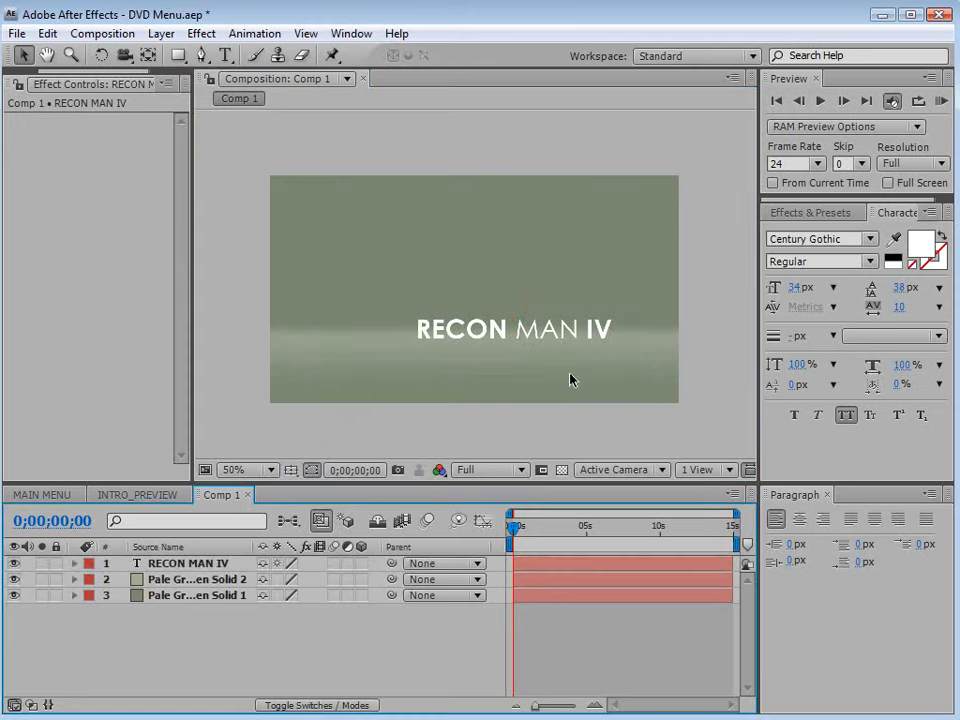
# Step: Apply a Drop Shadow to the title layer with a direction of 2° and a distance of 2
pyautogui.click(191, 568)
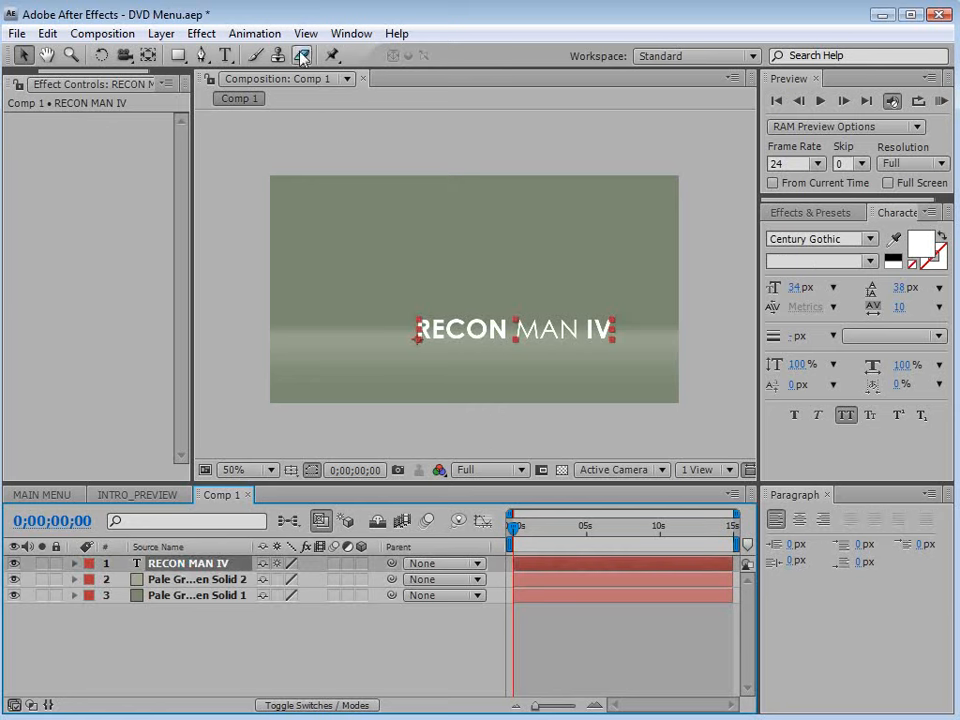
pyautogui.click(201, 33)
pyautogui.moveTo(257, 496)
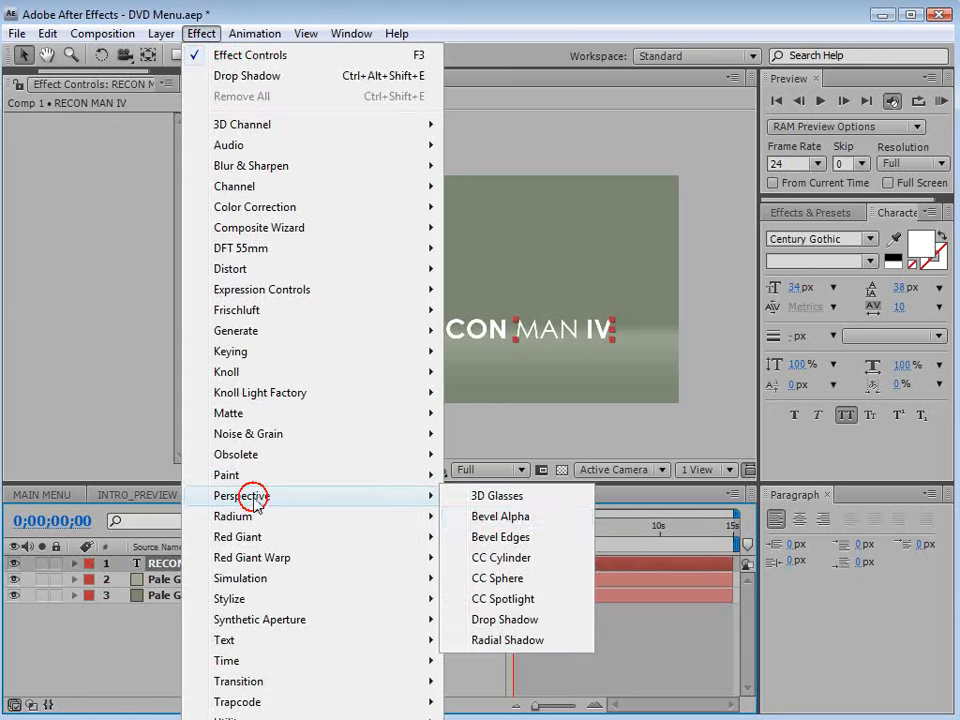
pyautogui.click(522, 621)
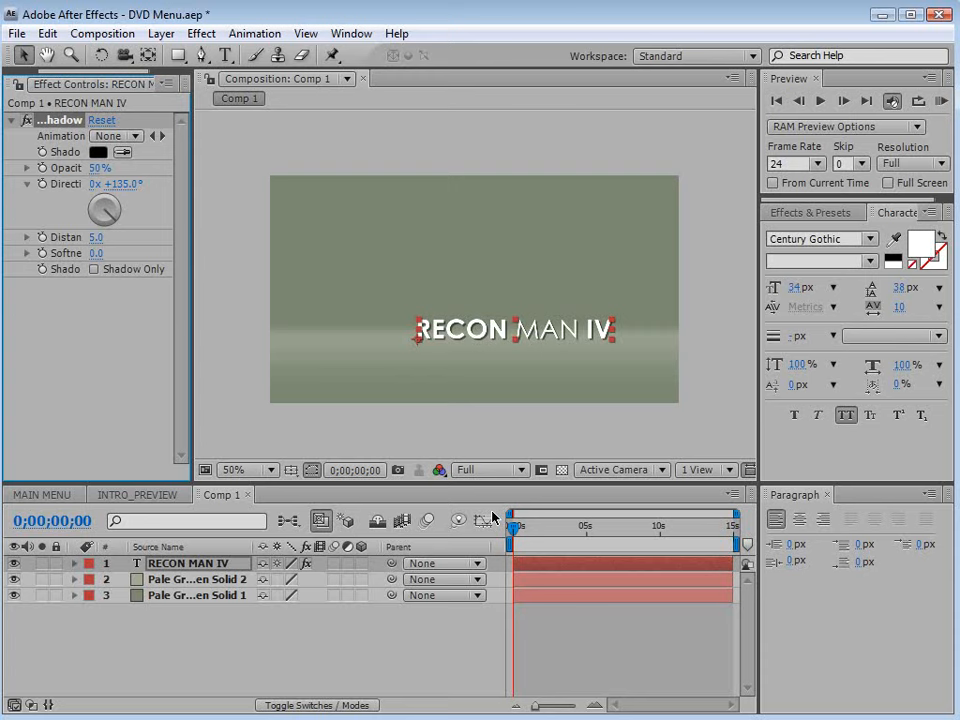
pyautogui.click(106, 202)
pyautogui.click(95, 237)
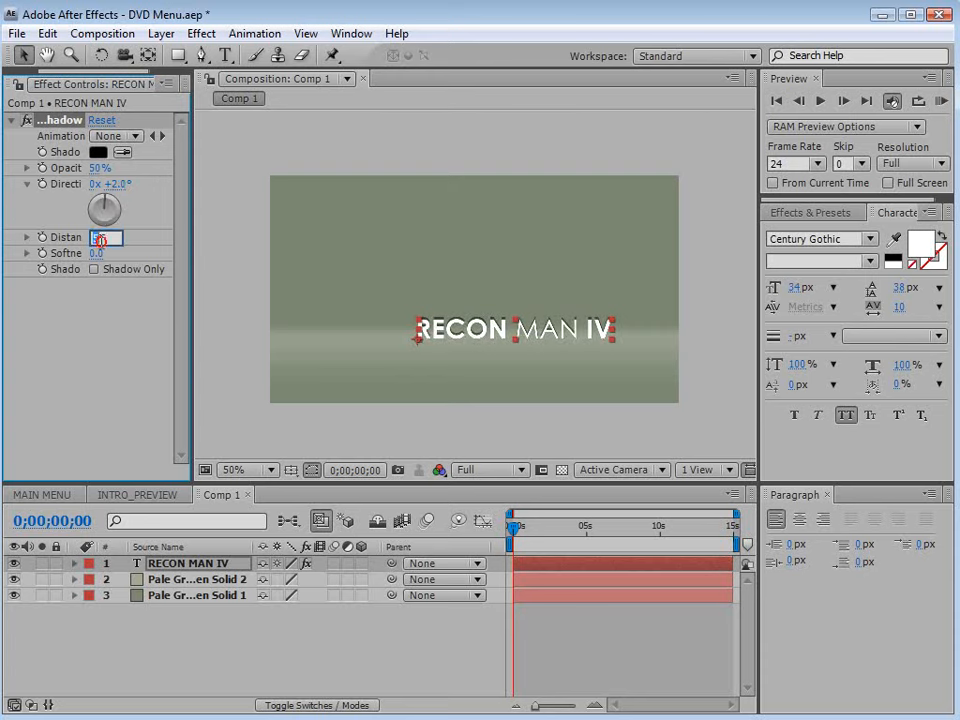
pyautogui.press('Return')
pyautogui.press('.')
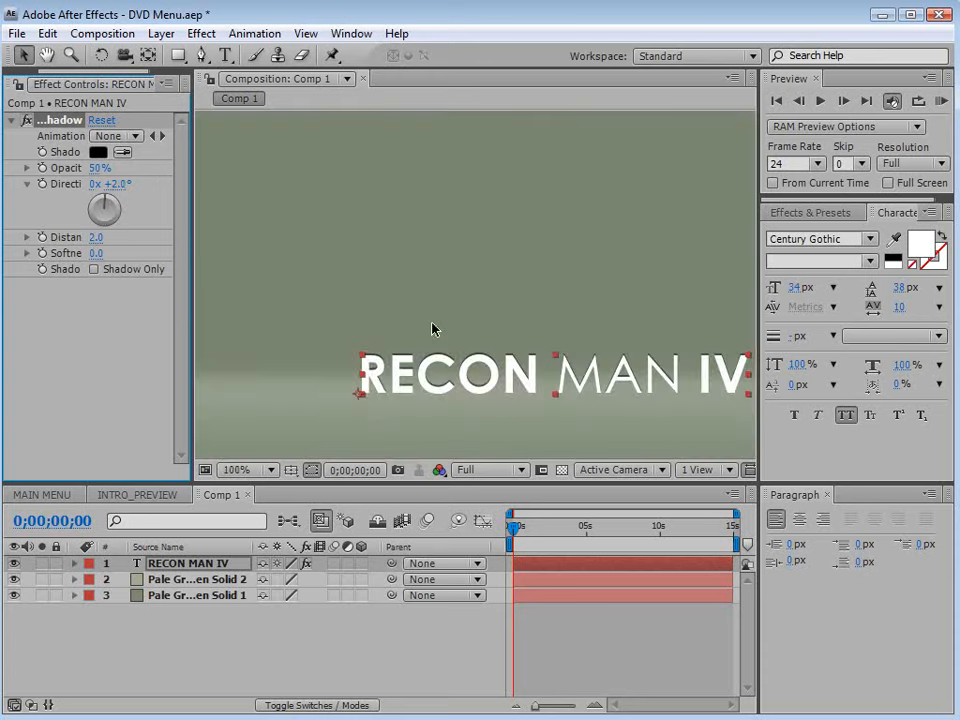
pyautogui.press(',')
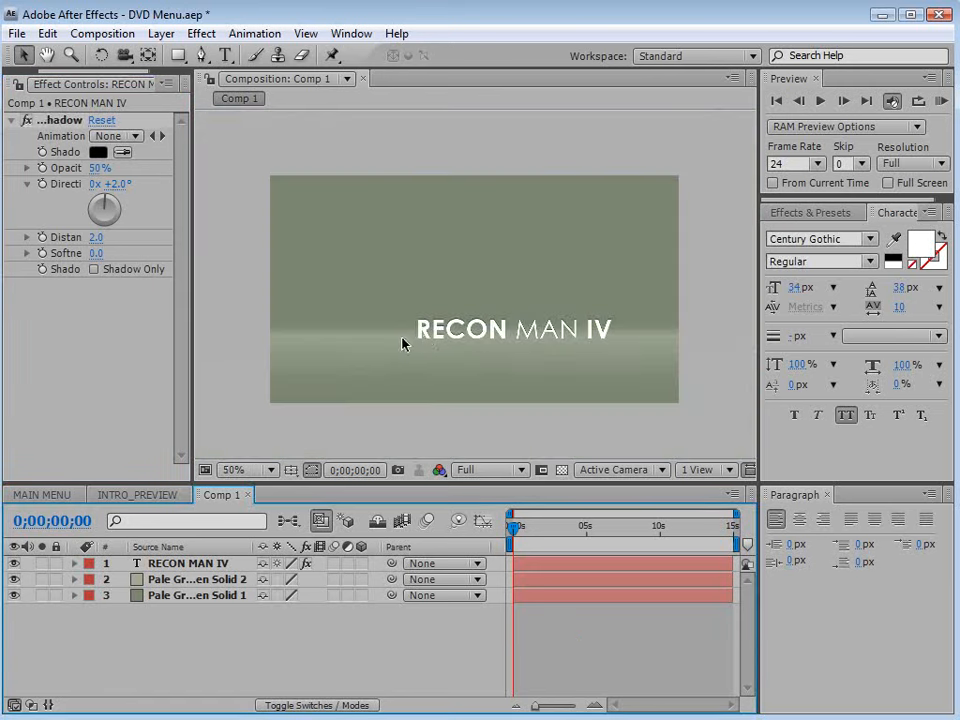
# Step: Create a new full-frame solid layer in the near-black colour 161615
pyautogui.click(161, 33)
pyautogui.moveTo(200, 55)
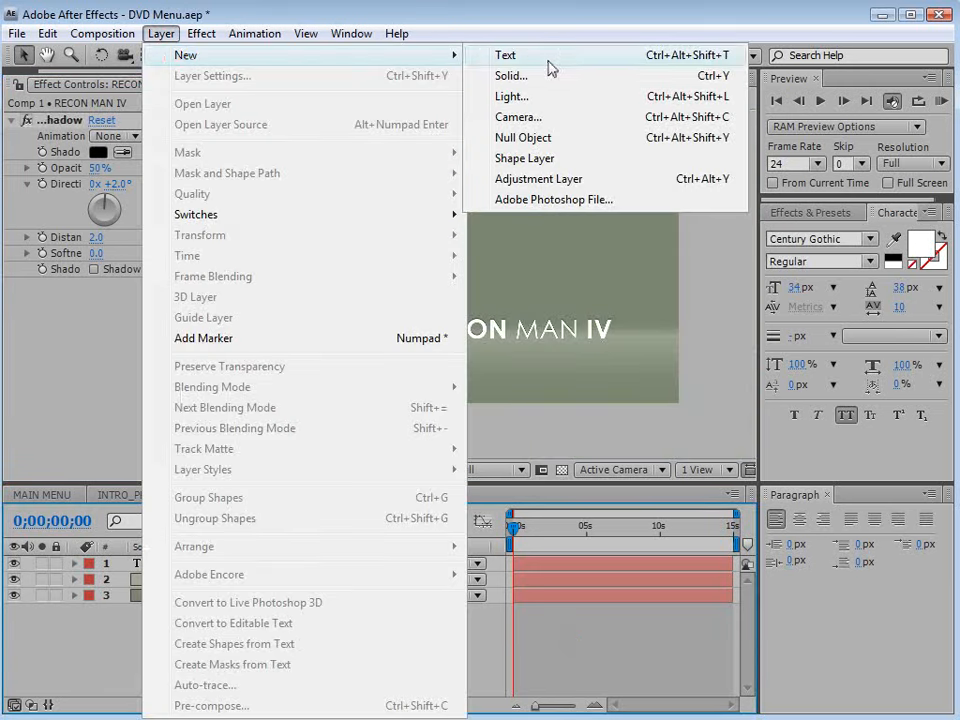
pyautogui.click(549, 77)
pyautogui.click(443, 505)
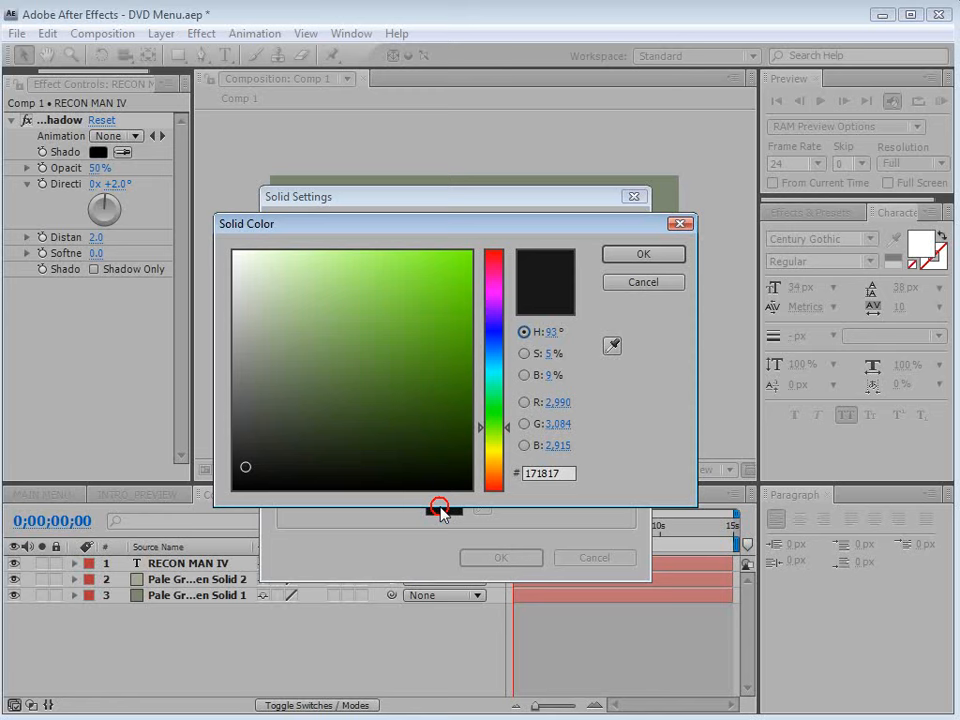
pyautogui.click(240, 468)
pyautogui.click(643, 255)
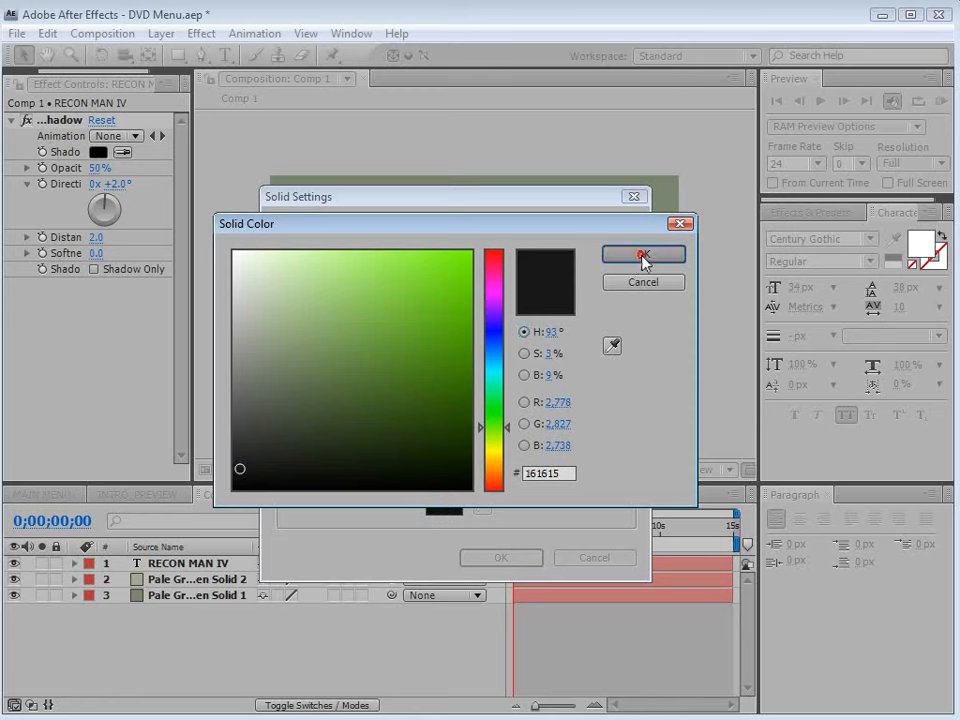
pyautogui.click(500, 558)
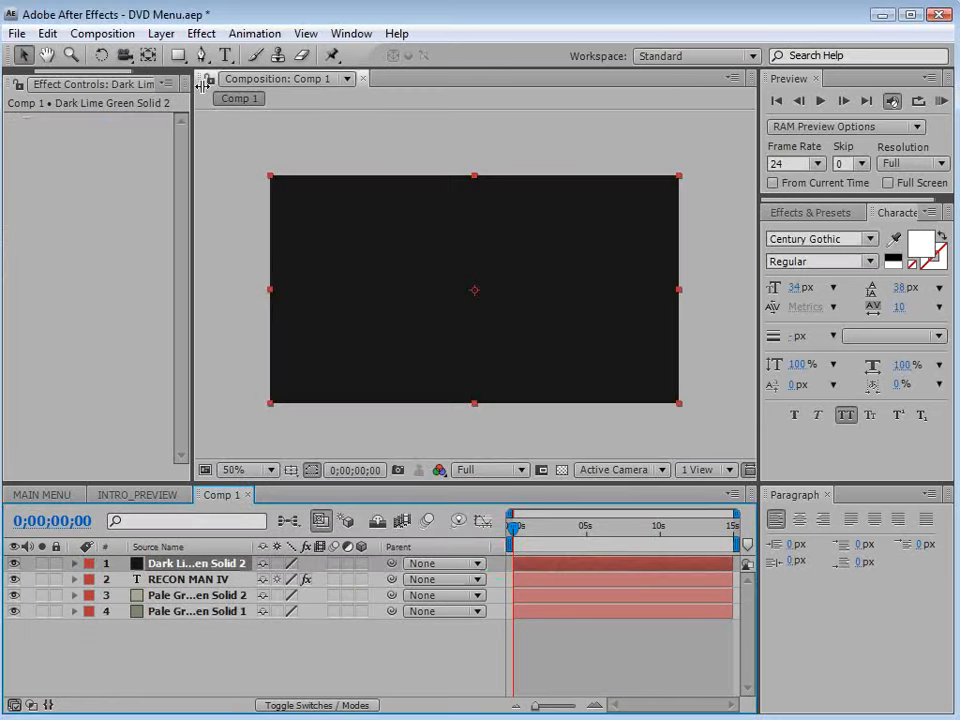
# Step: Mask the dark solid to a thin horizontal bar just under the title, slightly wider than the text, hiding the layer while drawing
pyautogui.moveTo(178, 55); pyautogui.dragTo(253, 62)
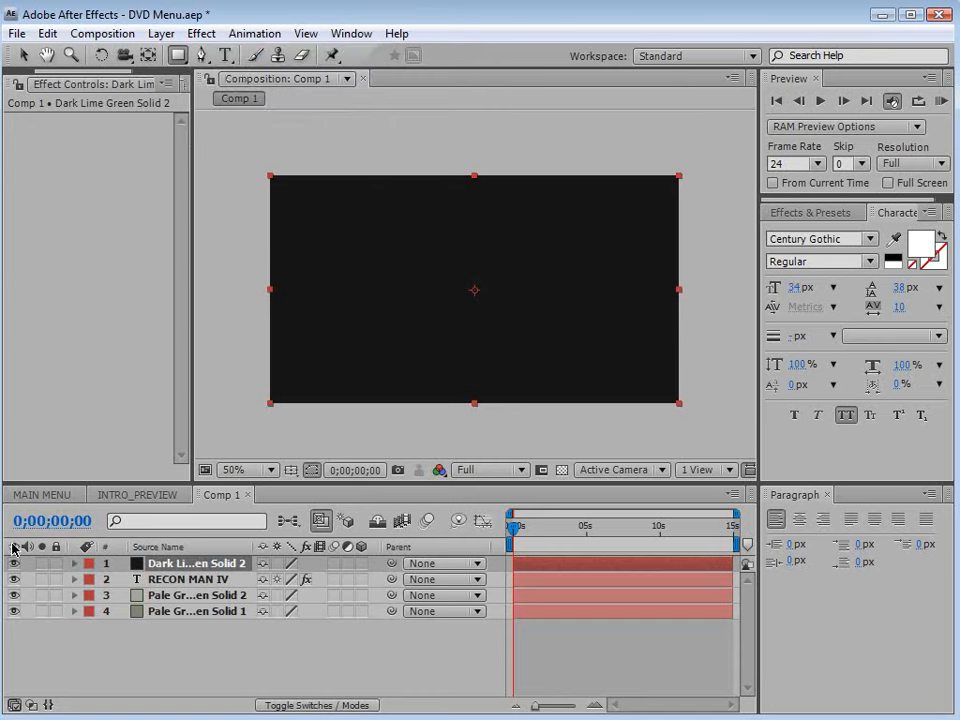
pyautogui.click(14, 564)
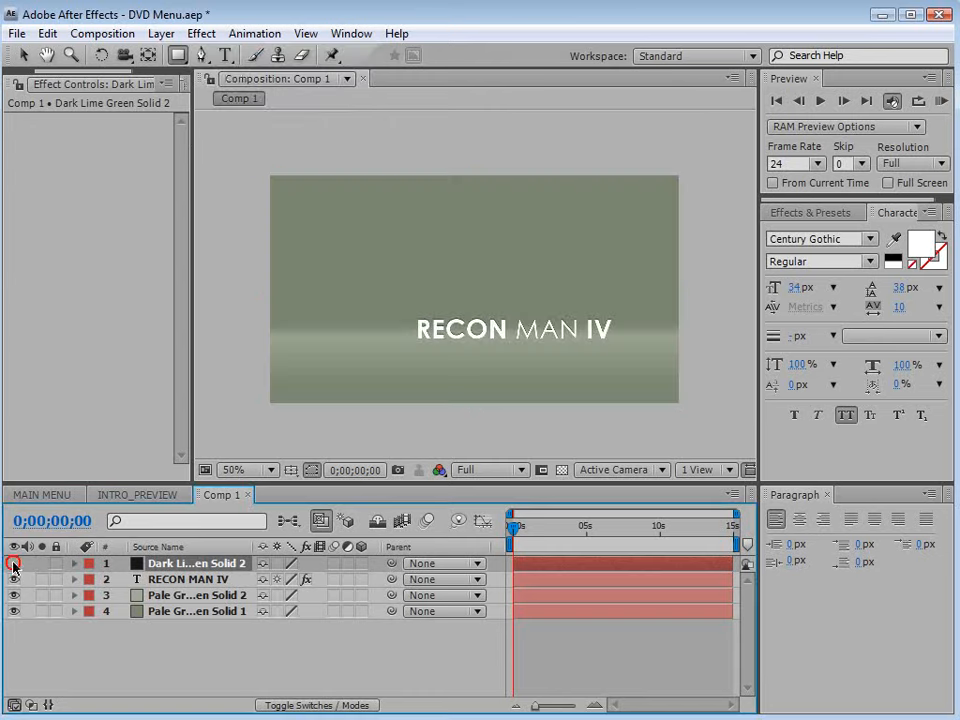
pyautogui.press('.')
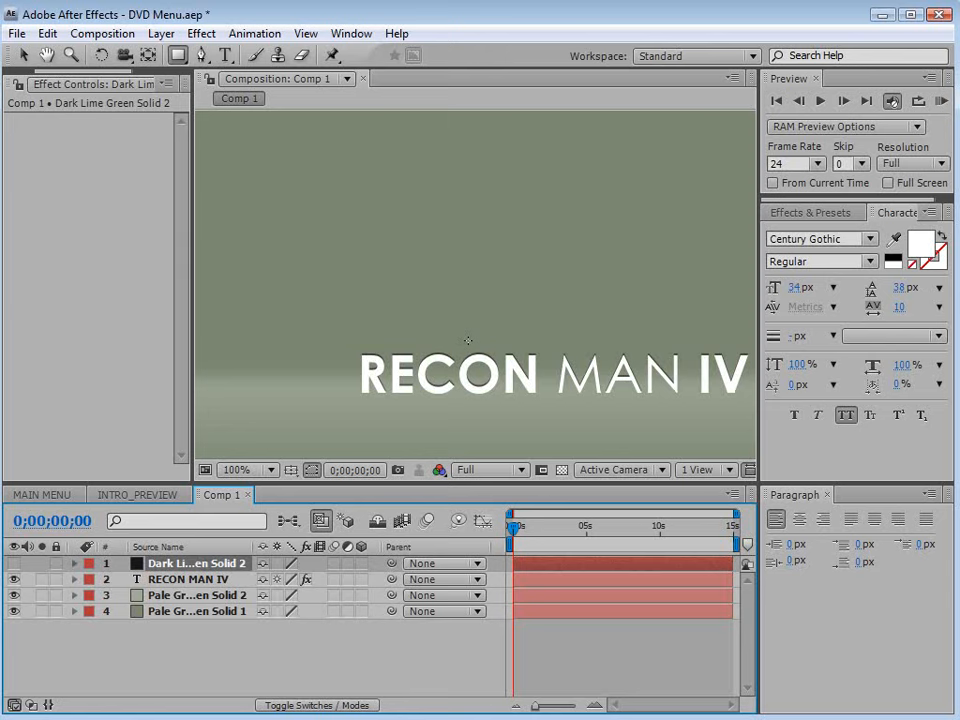
pyautogui.moveTo(563, 401); pyautogui.dragTo(443, 343)
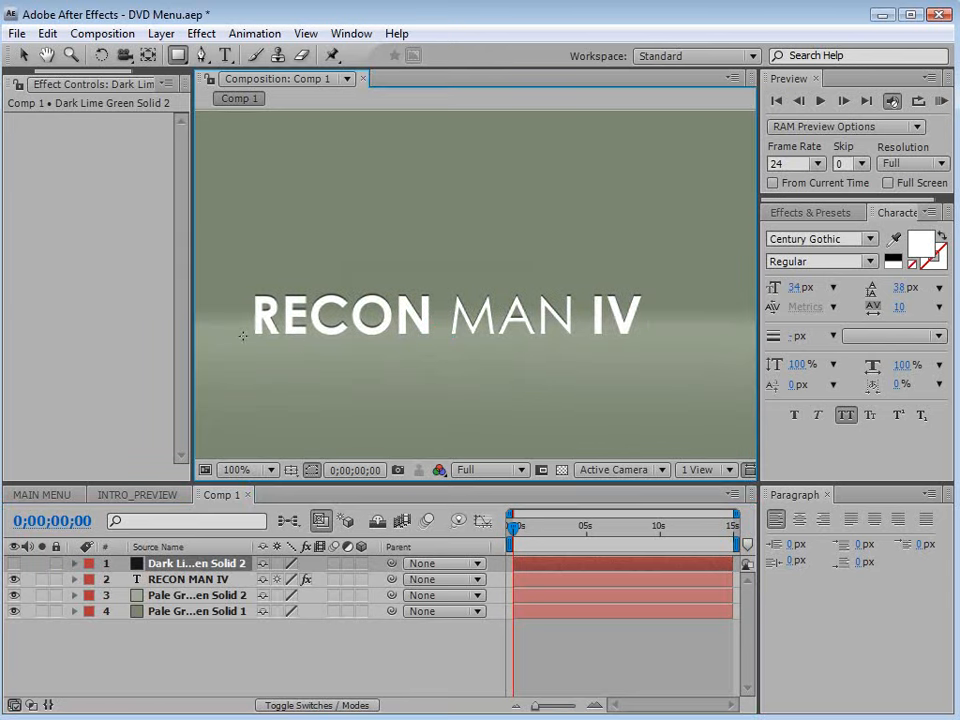
pyautogui.moveTo(231, 337); pyautogui.dragTo(662, 345)
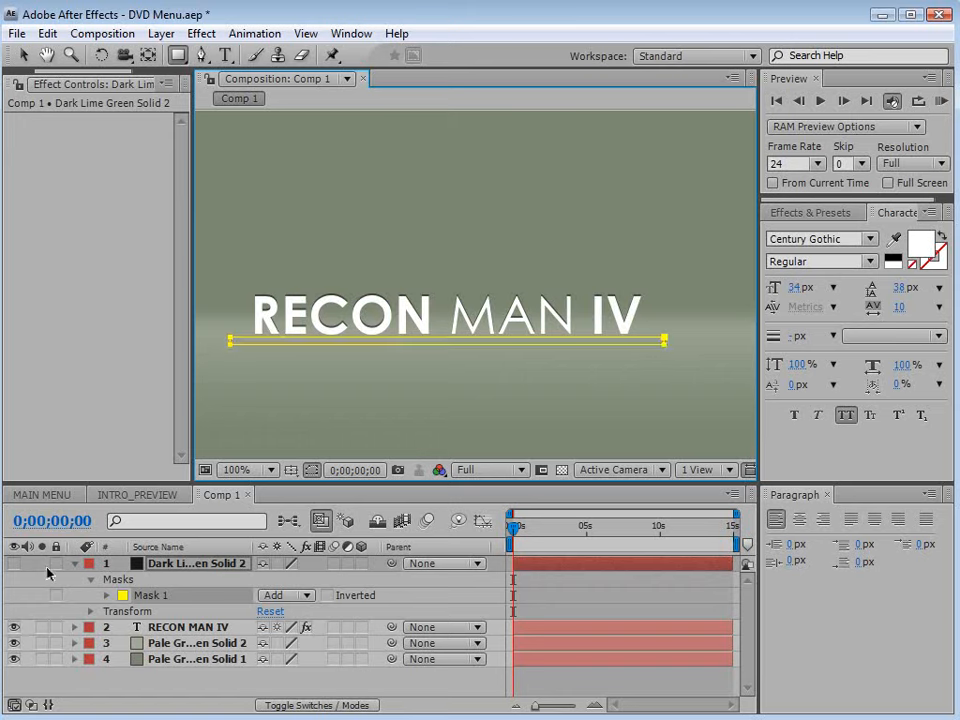
pyautogui.click(13, 564)
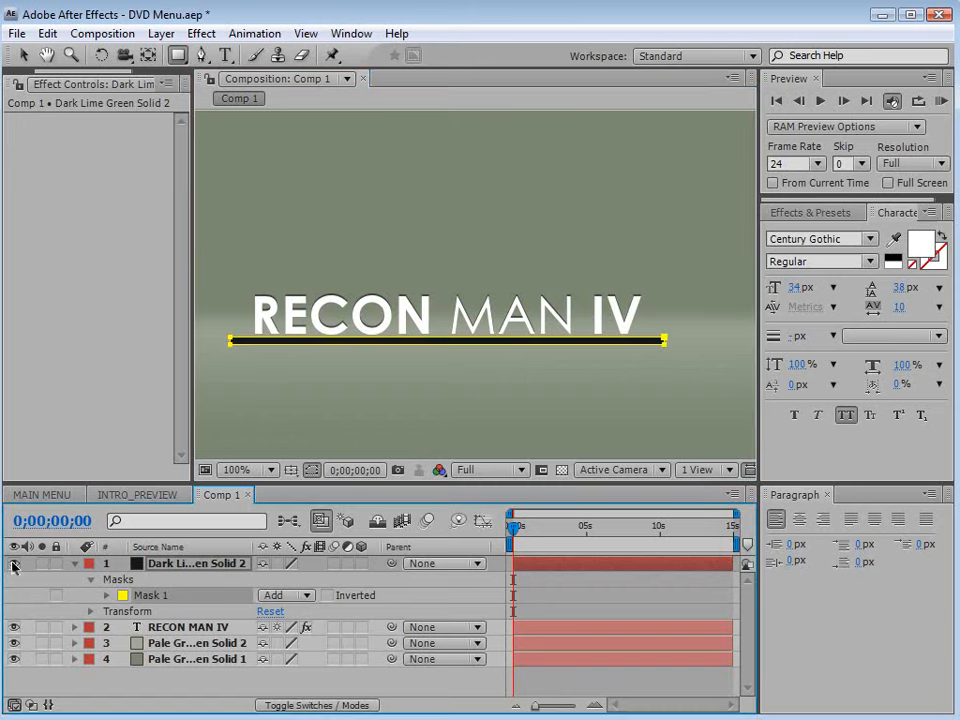
# Step: Feather the dark bar's mask by 27 pixels horizontally and 3 pixels vertically
pyautogui.click(313, 470)
pyautogui.click(106, 595)
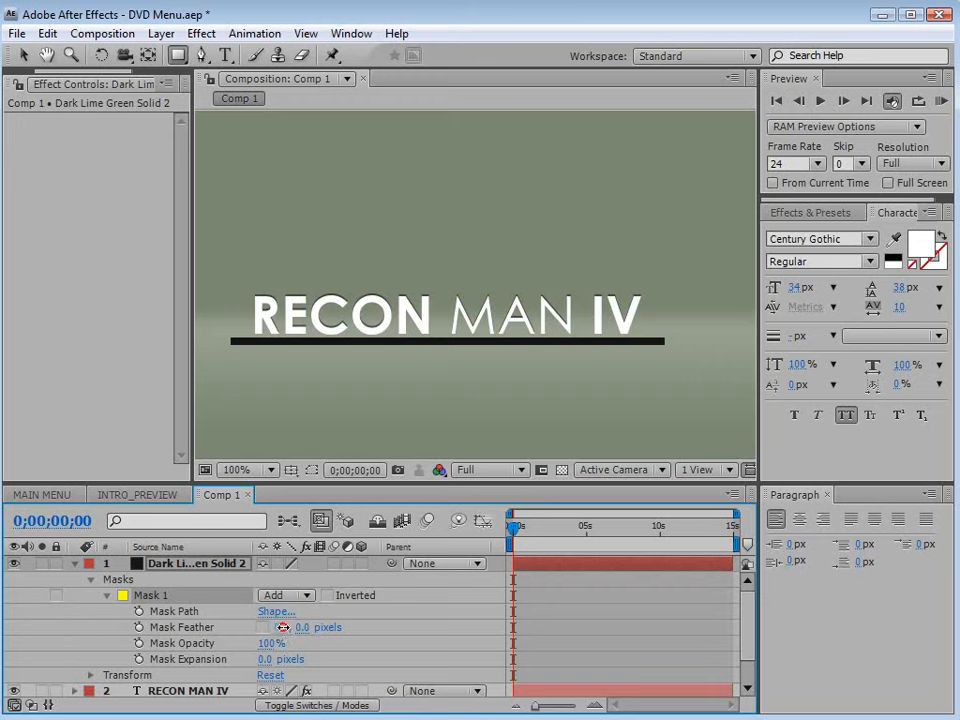
pyautogui.moveTo(281, 630); pyautogui.dragTo(309, 627)
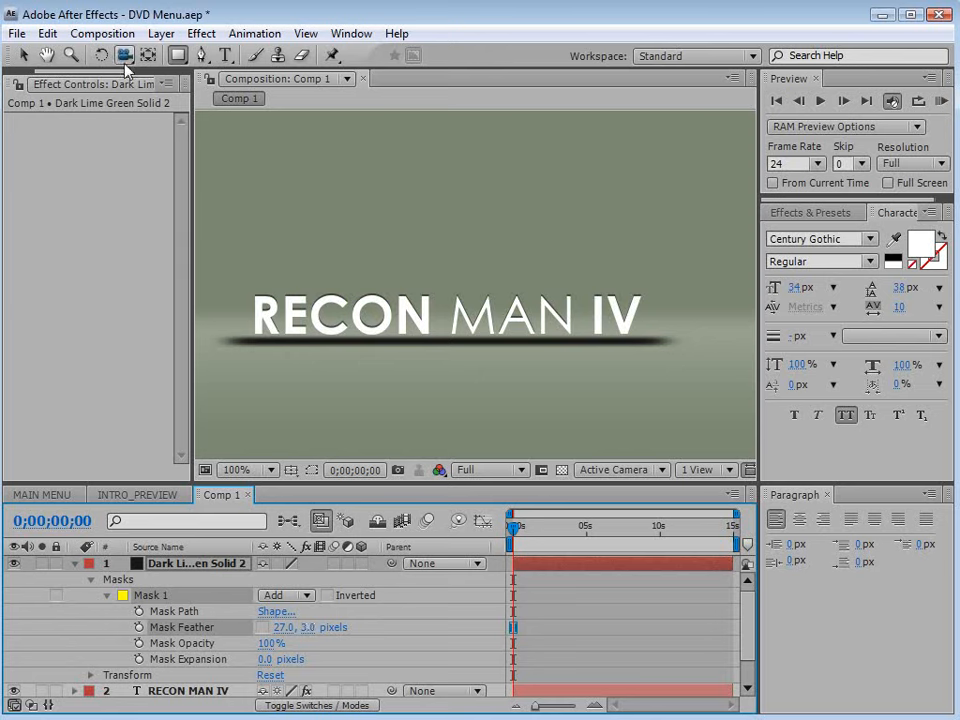
# Step: Make the dark bar thinner by raising the lower edge of its mask
pyautogui.click(312, 470)
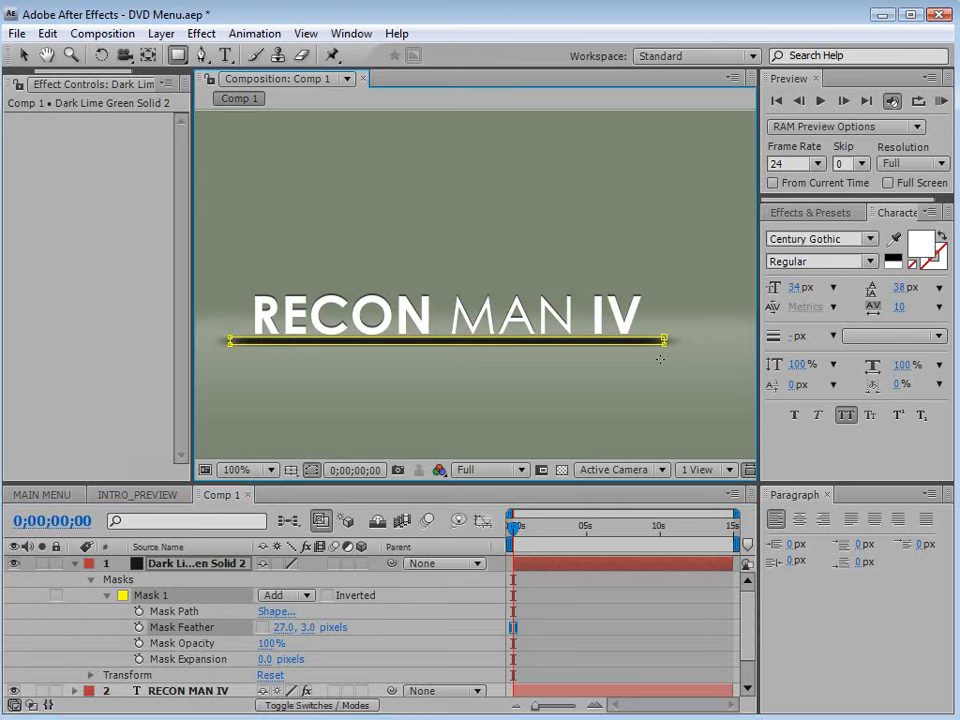
pyautogui.click(22, 55)
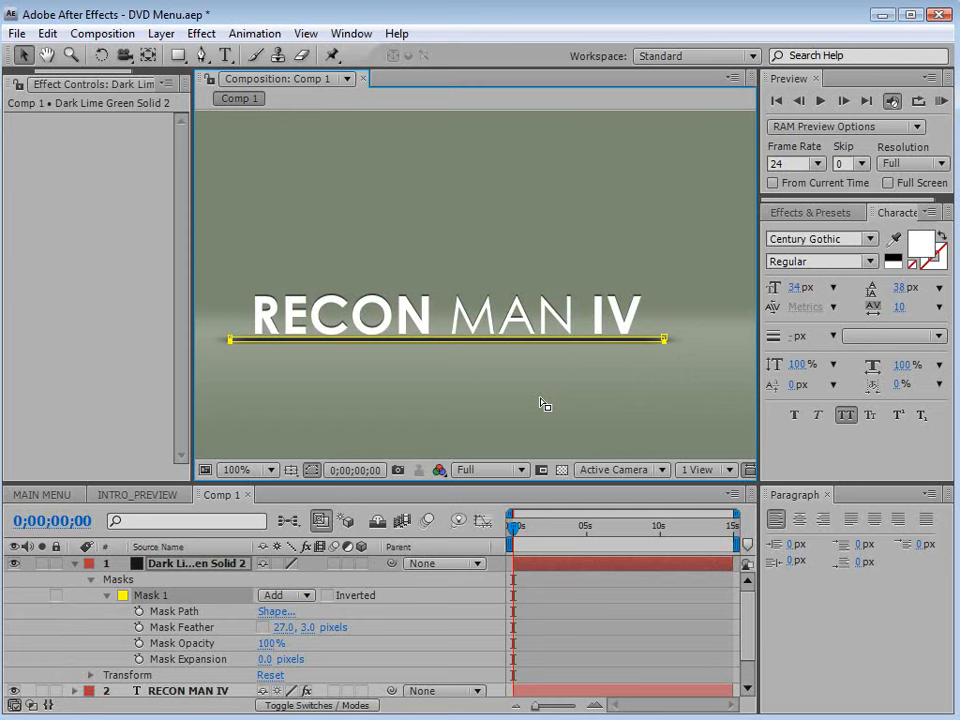
pyautogui.click(336, 371)
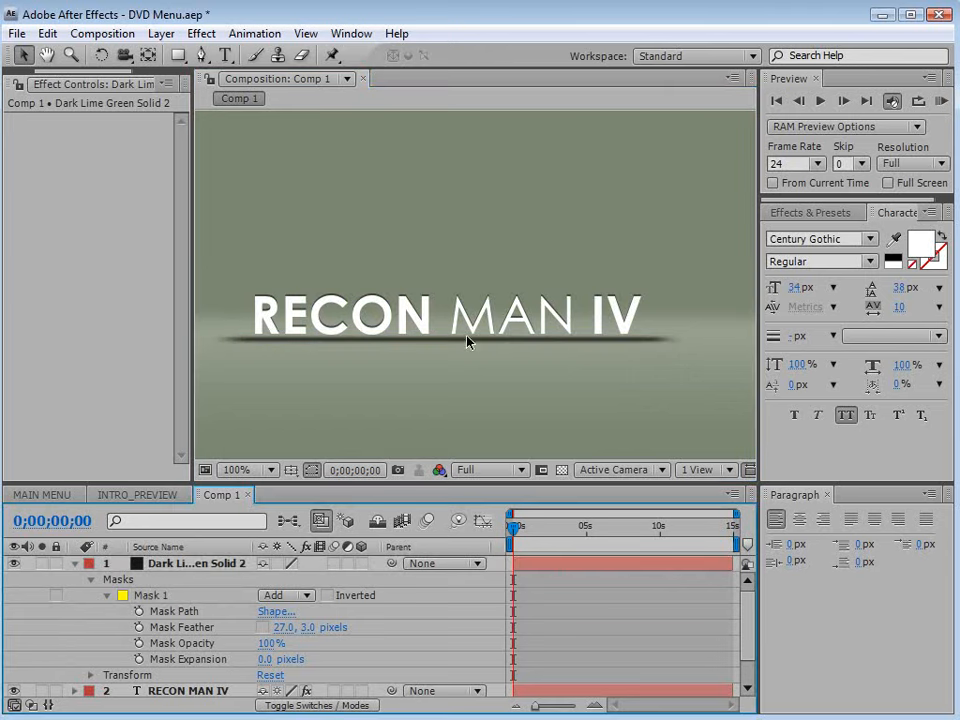
# Step: Set the dark bar layer's opacity to 30% and move it beneath the RECON MAN IV text layer
pyautogui.click(74, 563)
pyautogui.click(180, 563)
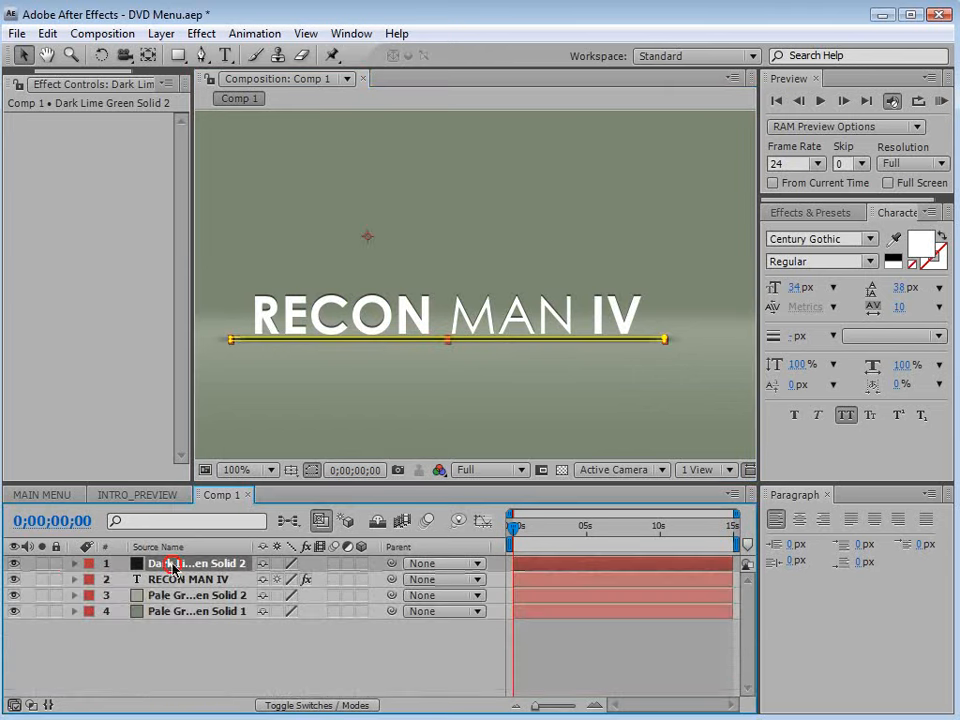
pyautogui.press('t')
pyautogui.click(269, 579)
pyautogui.write('30')
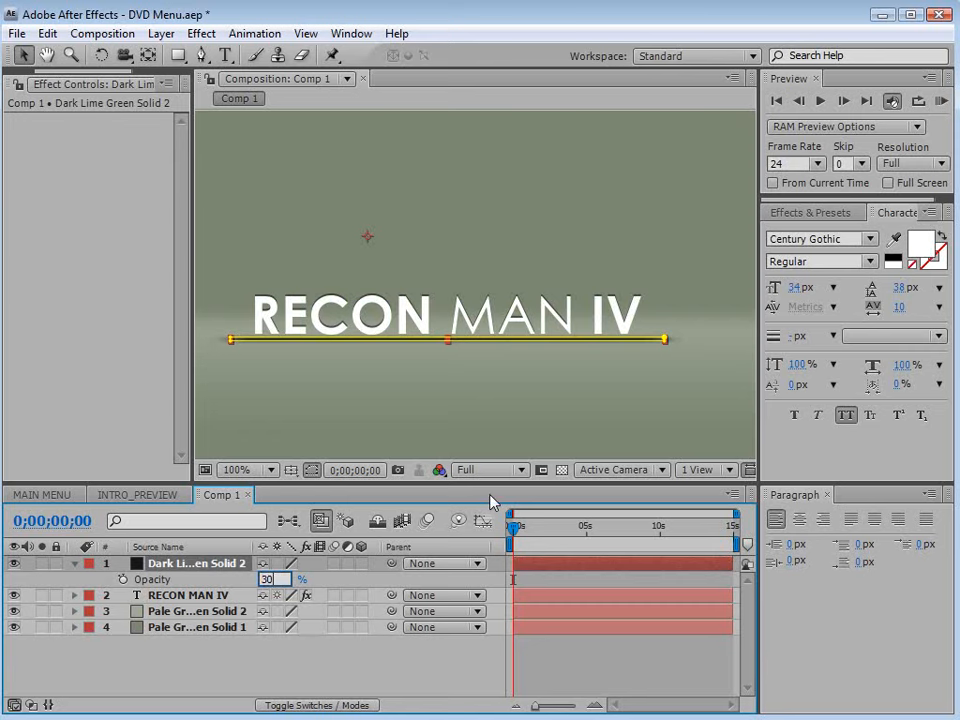
pyautogui.press('Return')
pyautogui.click(416, 653)
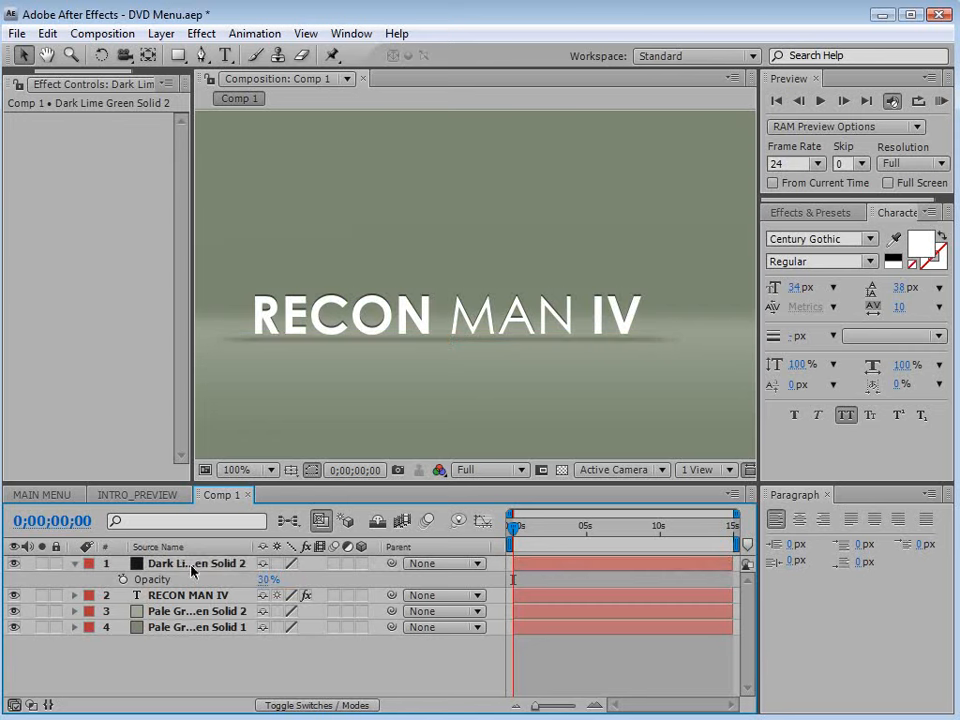
pyautogui.moveTo(192, 570); pyautogui.dragTo(194, 613)
pyautogui.click(582, 672)
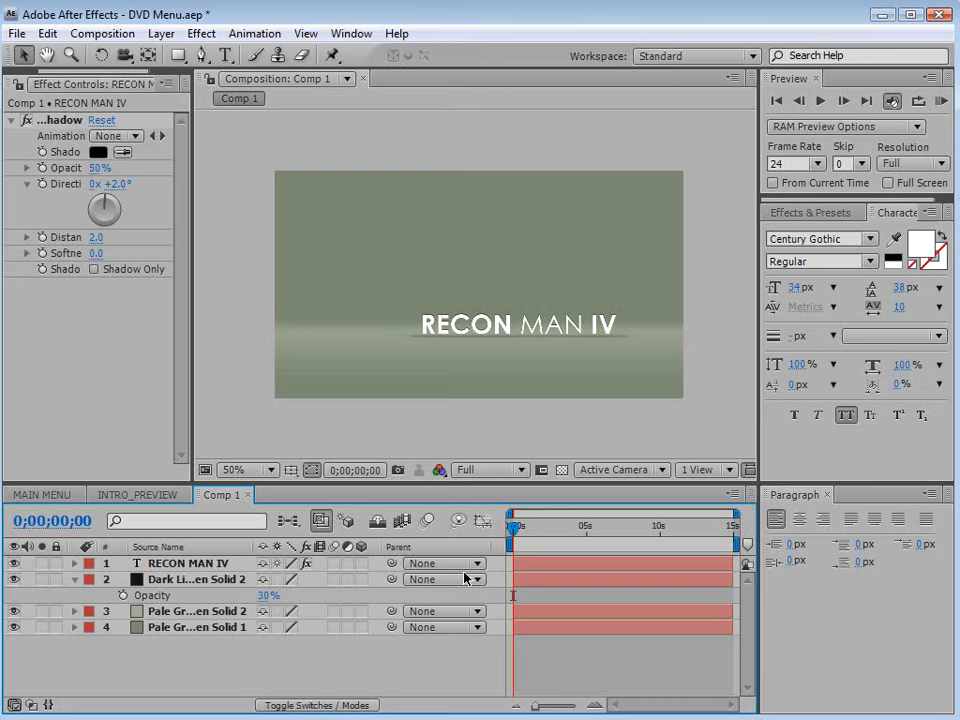
# Step: Add a black PLAY FEATURE text line beneath the RECON MAN IV title, toward its left end
pyautogui.click(225, 55)
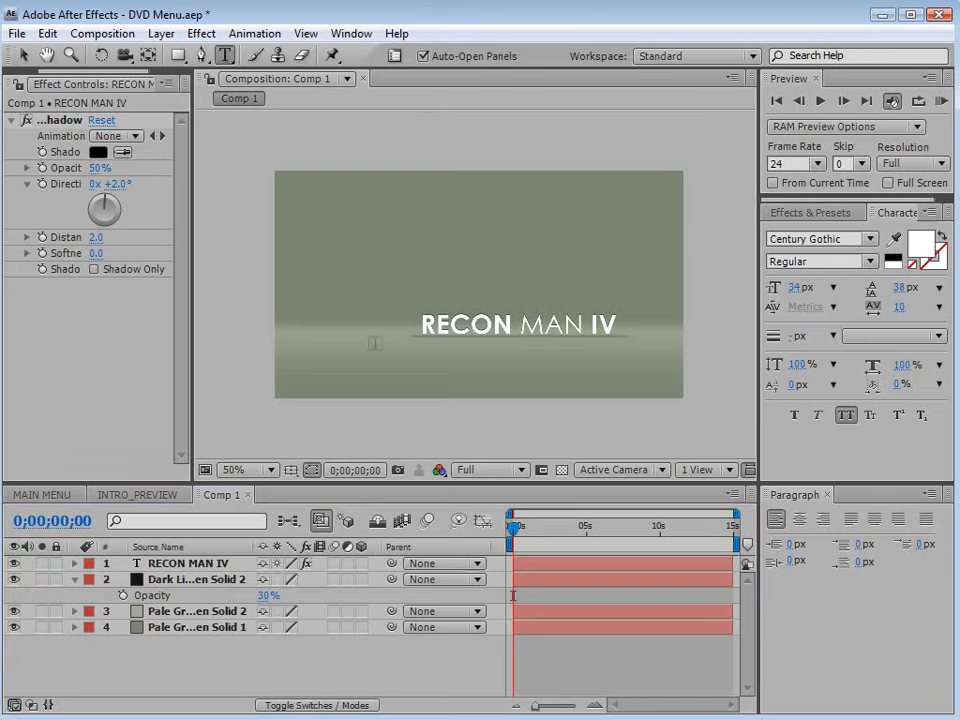
pyautogui.click(339, 352)
pyautogui.write('PLAY FEATURE')
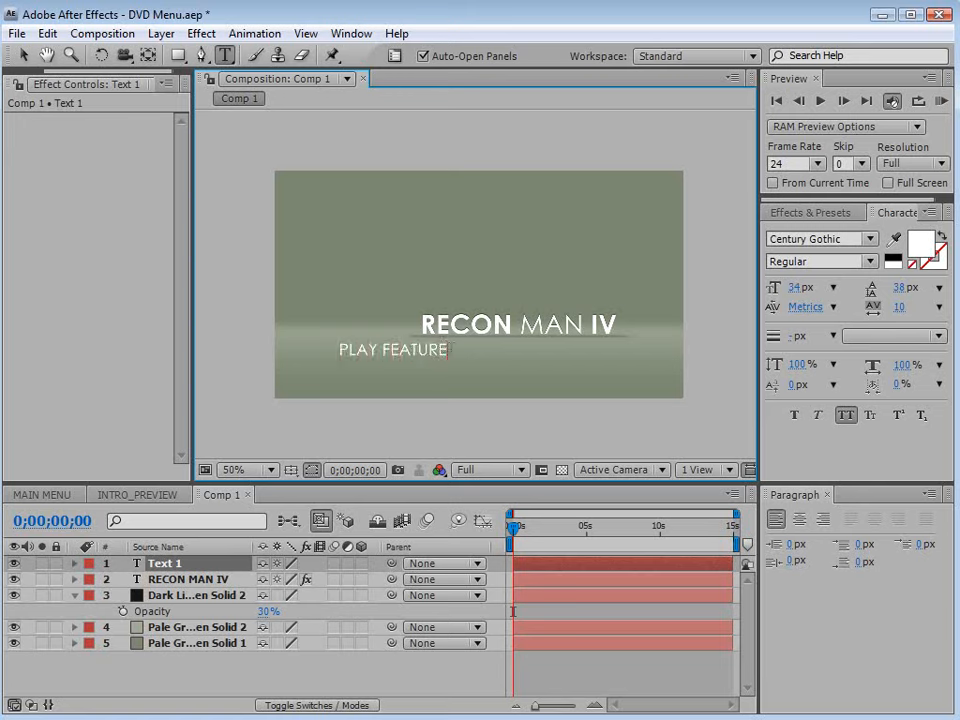
pyautogui.moveTo(449, 349); pyautogui.dragTo(340, 350)
pyautogui.click(893, 256)
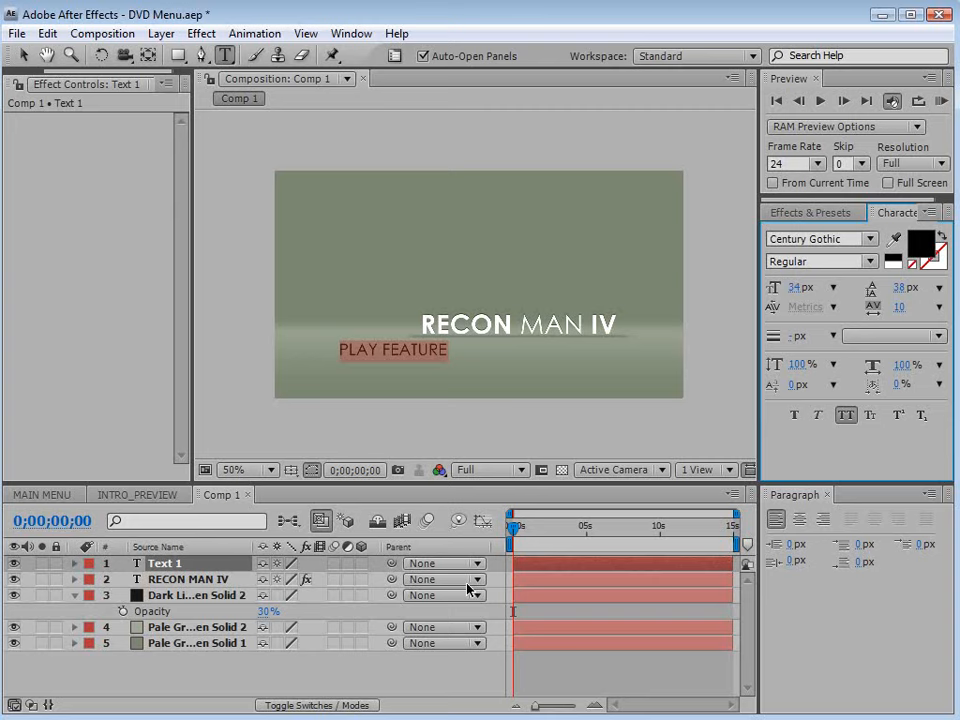
# Step: Scale the PLAY FEATURE text down slightly while keeping its proportions
pyautogui.click(25, 55)
pyautogui.scroll(1, 360, 378)
pyautogui.press('`')
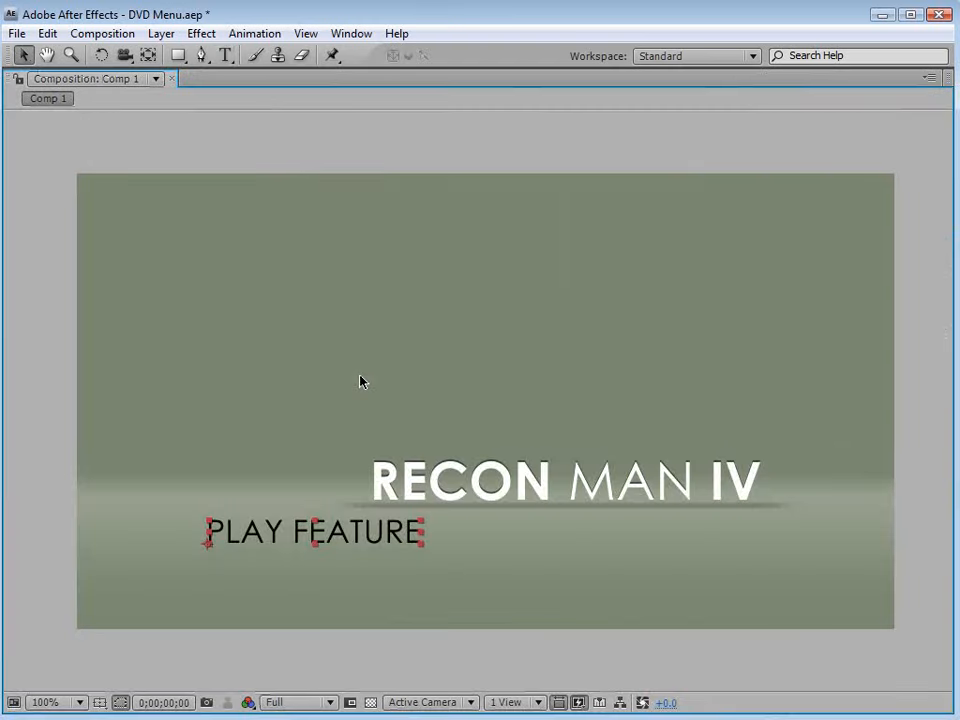
pyautogui.moveTo(421, 521); pyautogui.dragTo(407, 530)
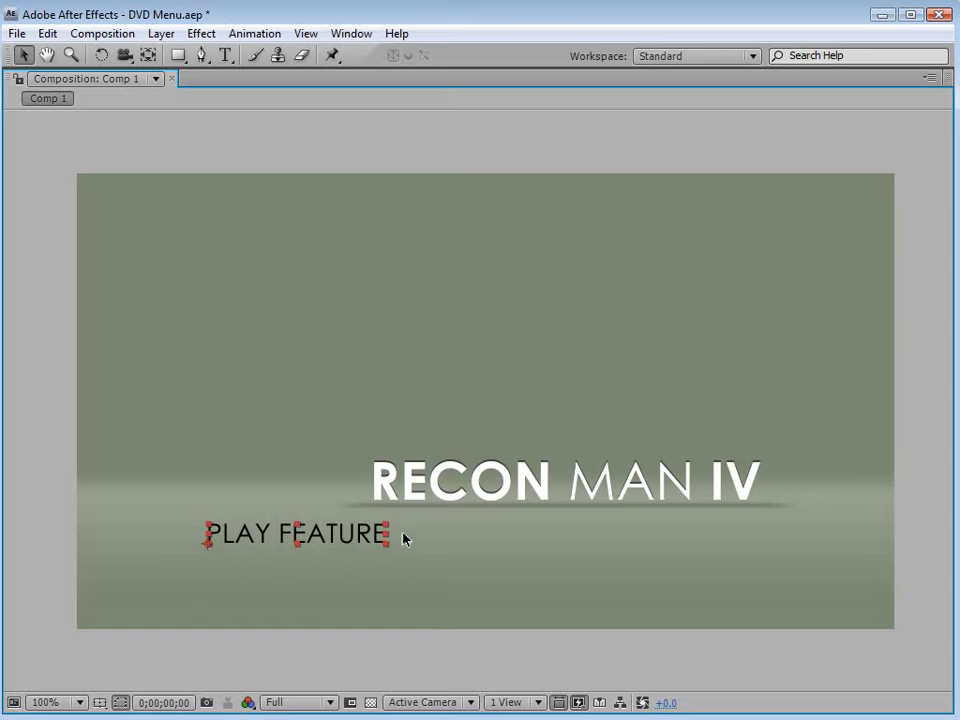
# Step: Duplicate the PLAY FEATURE text, place the copy to its right on the same line, and change its wording to BONUS FEATURES
pyautogui.click(47, 33)
pyautogui.click(99, 243)
pyautogui.moveTo(255, 540); pyautogui.dragTo(468, 547)
pyautogui.doubleClick(456, 534)
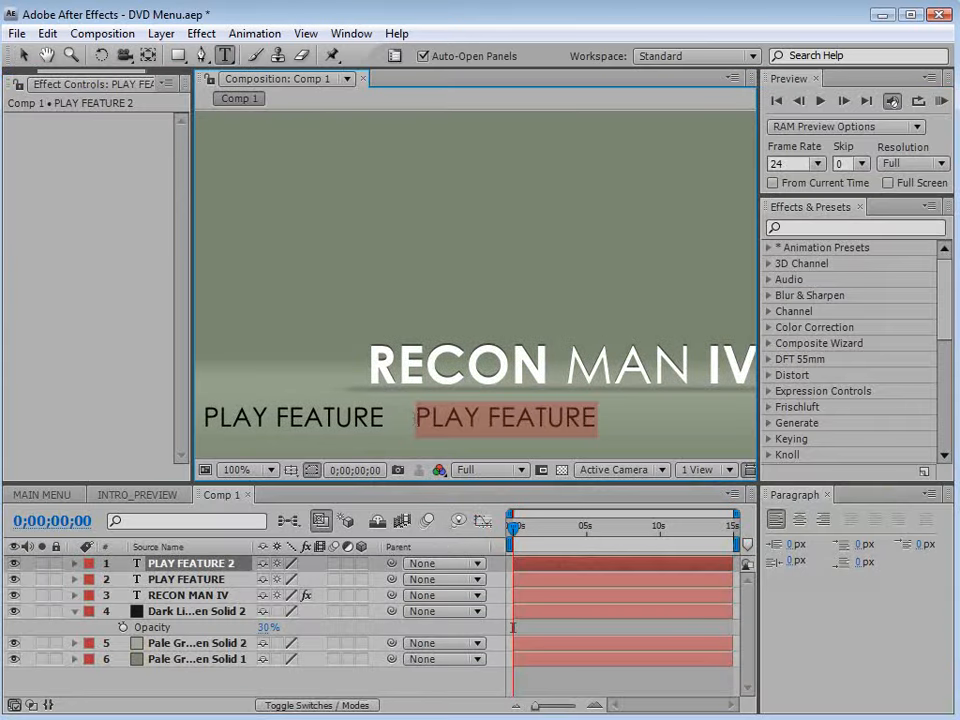
pyautogui.write('BONUS F')
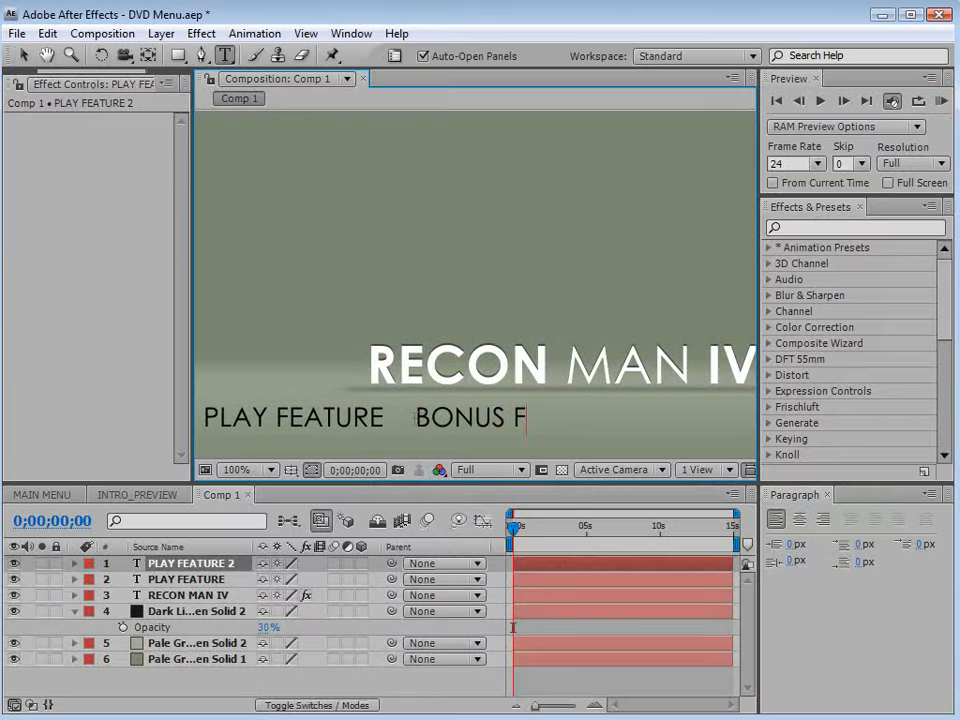
pyautogui.write('EATURES')
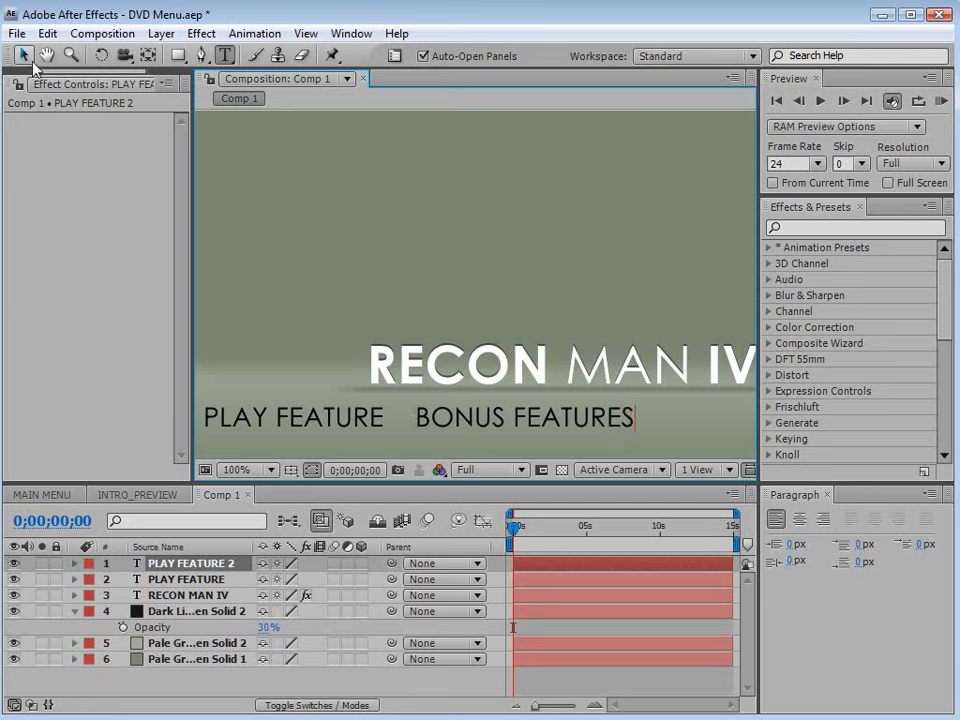
pyautogui.click(22, 55)
# Step: Move the PLAY FEATURE and BONUS FEATURES texts together to the right so they sit centred under the title
pyautogui.scroll(-1, 530, 414)
pyautogui.click(473, 387)
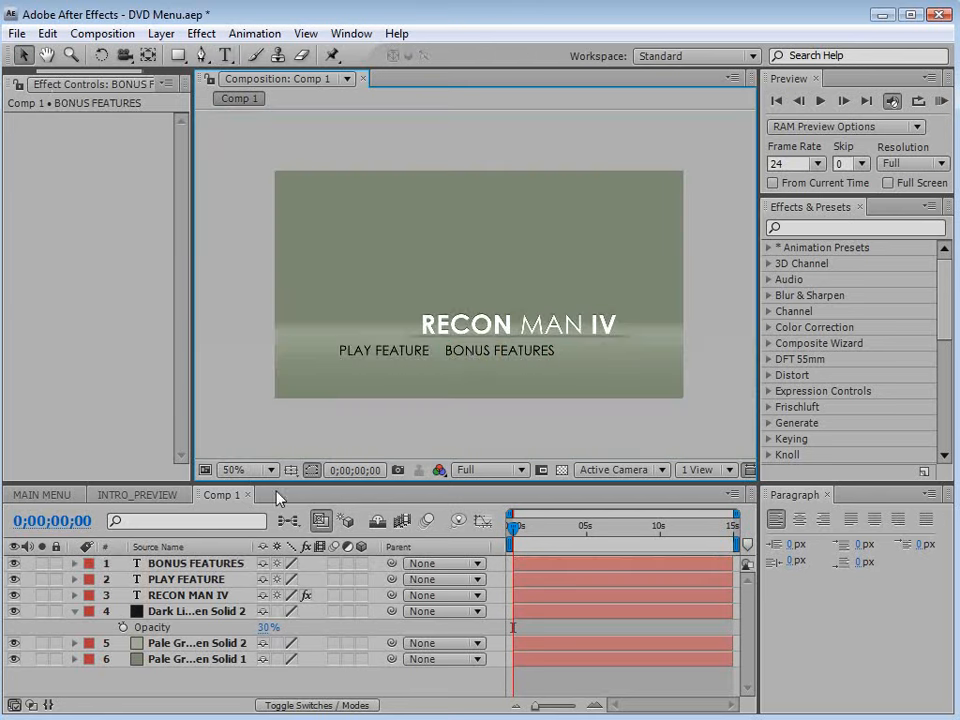
pyautogui.click(169, 565)
pyautogui.keyDown('shift'); pyautogui.click(175, 579); pyautogui.keyUp('shift')
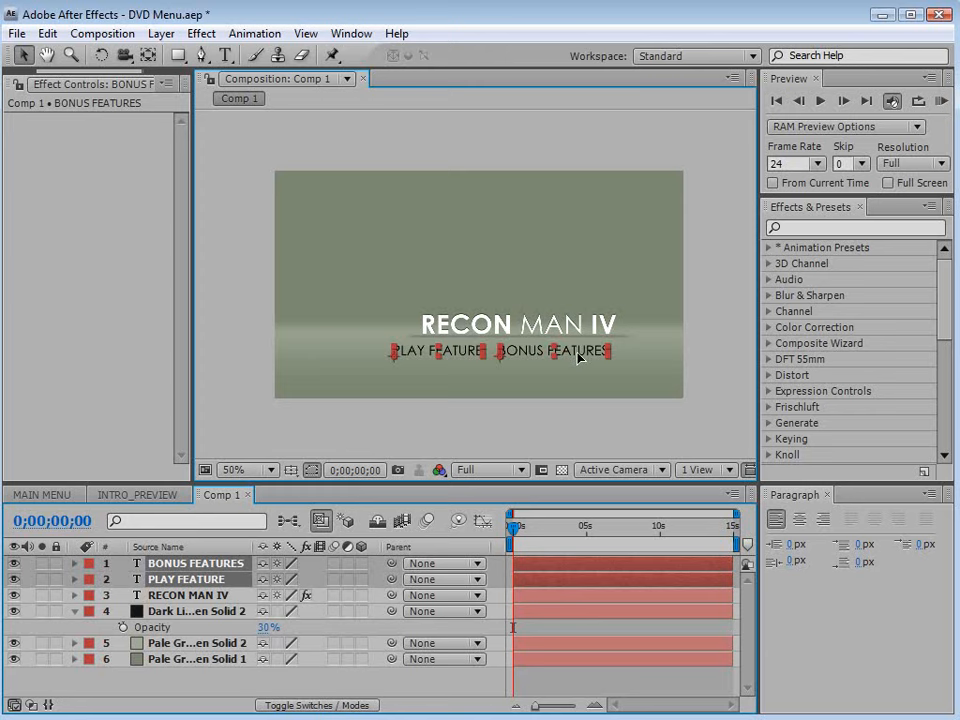
pyautogui.click(569, 684)
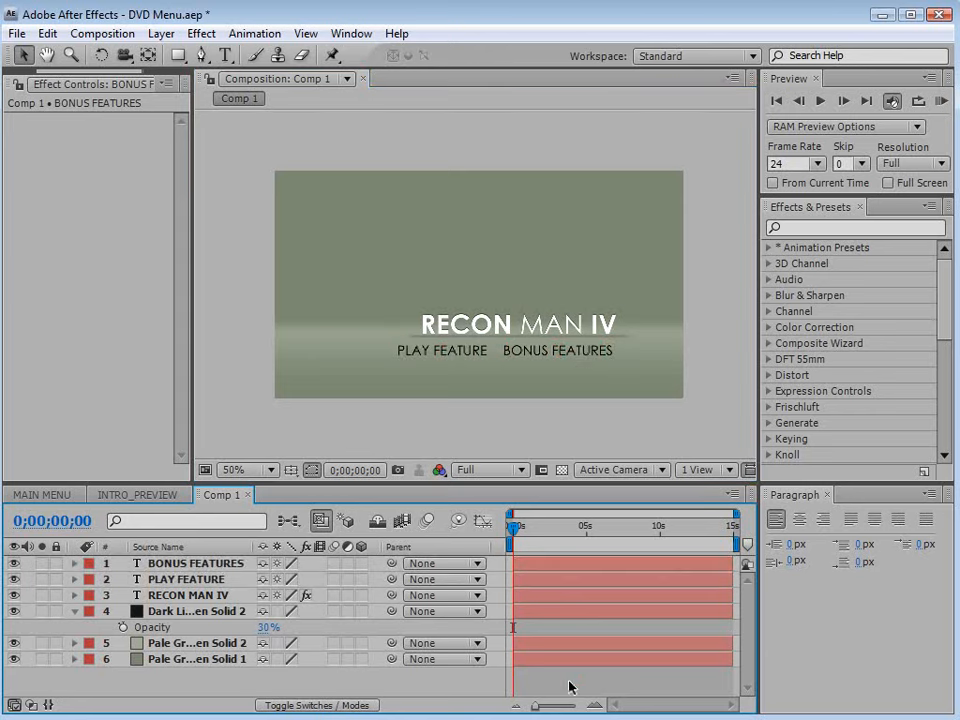
pyautogui.scroll(1, 480, 300)
pyautogui.press('`')
pyautogui.press('`')
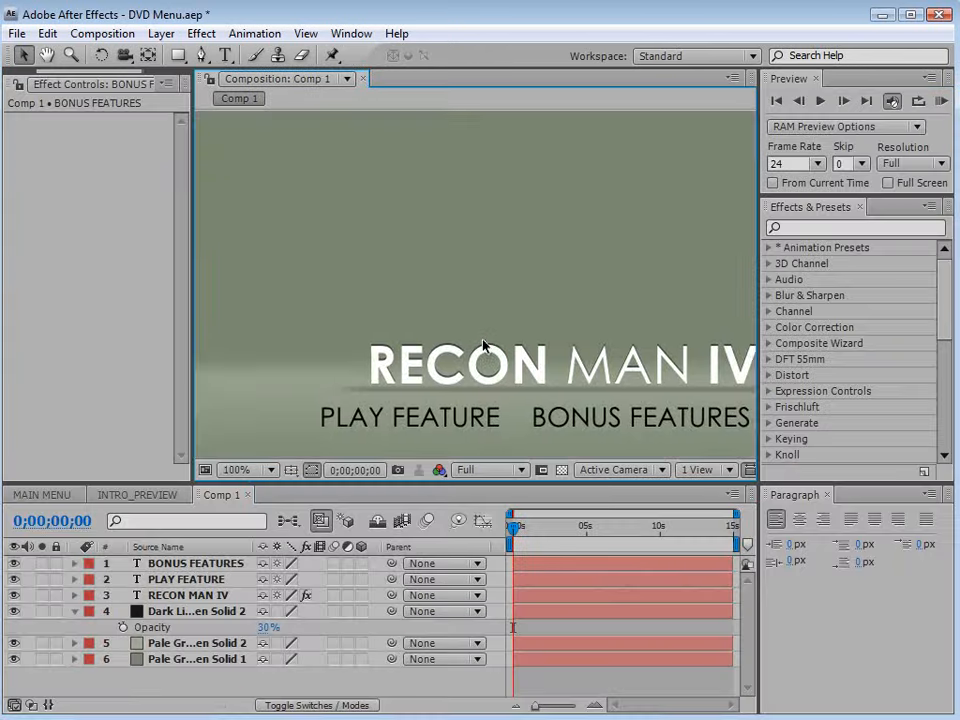
pyautogui.scroll(-1, 483, 346)
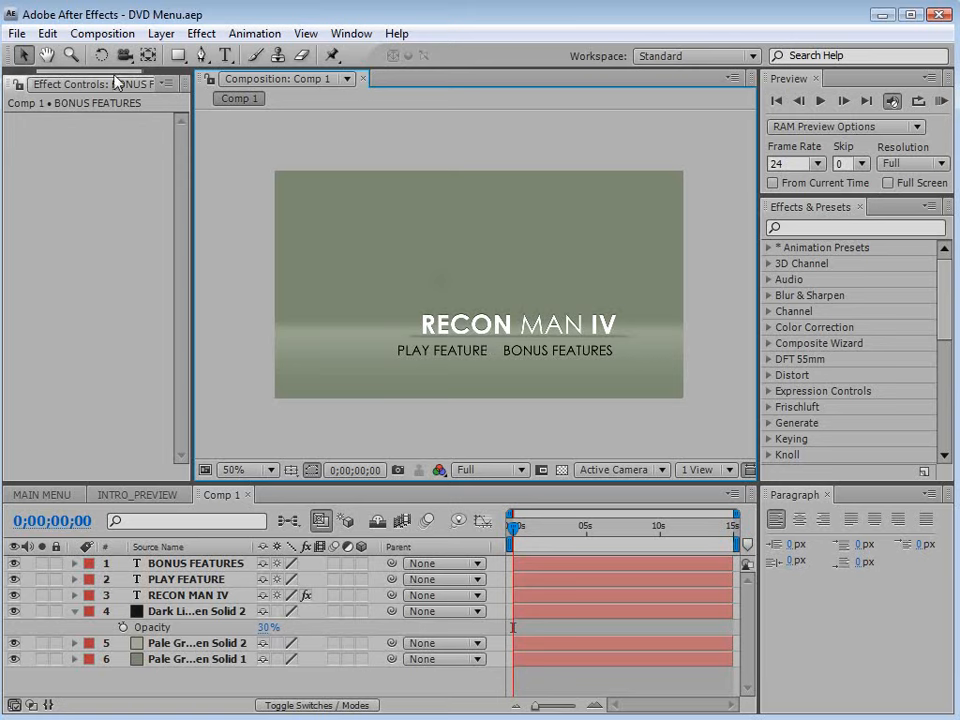
# Step: Open Fight Footage from the FOOTAGE folder and scrub it to 0:00:04:00 to examine that frame of the fight
pyautogui.click(28, 84)
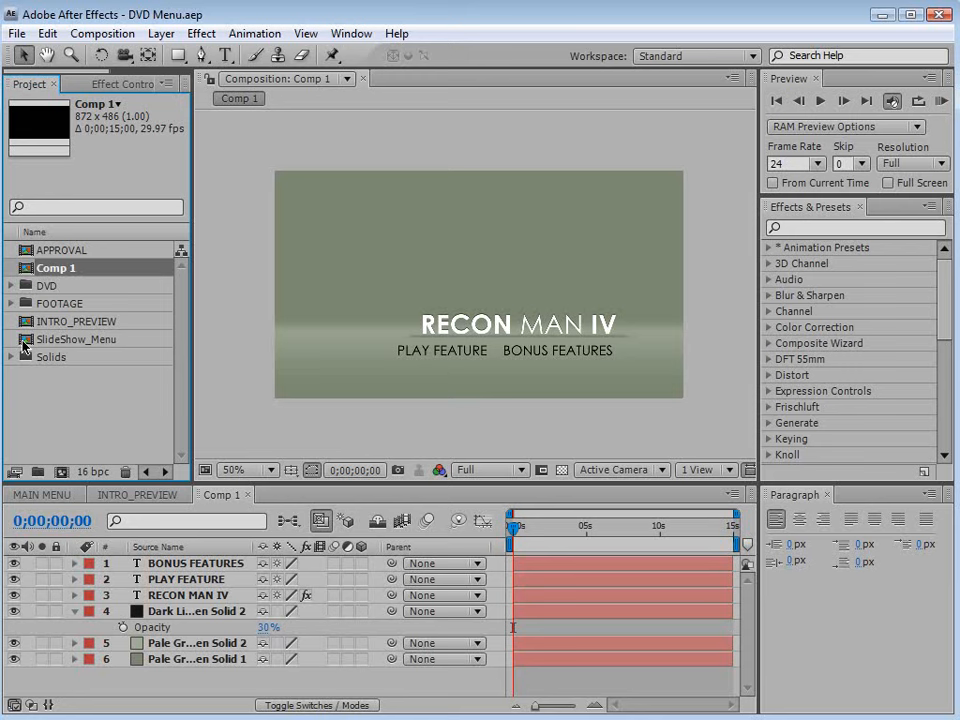
pyautogui.click(11, 303)
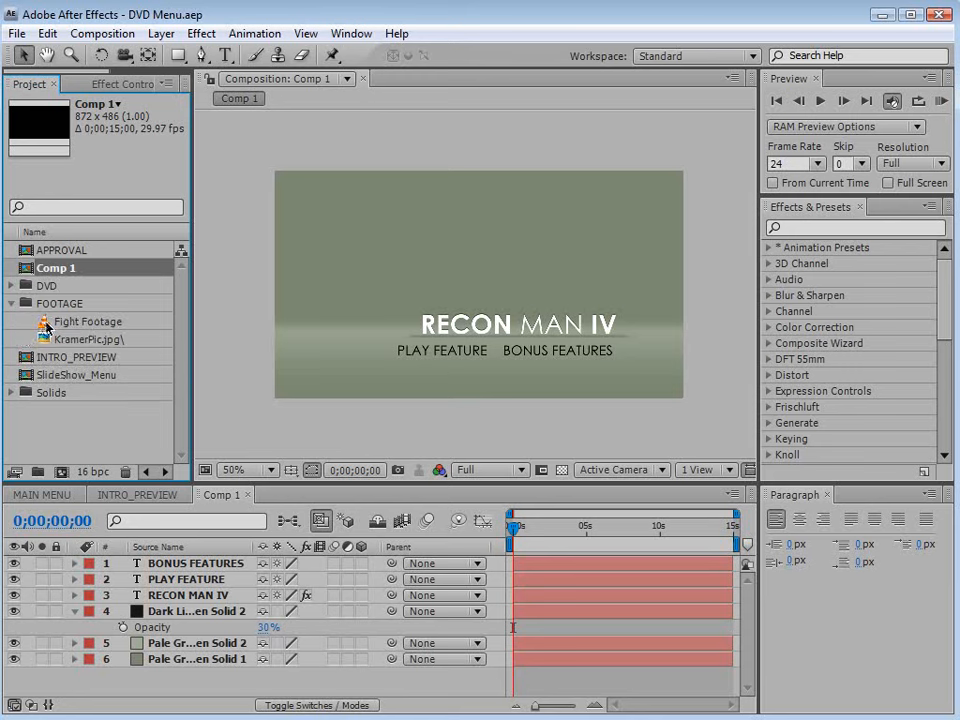
pyautogui.doubleClick(45, 324)
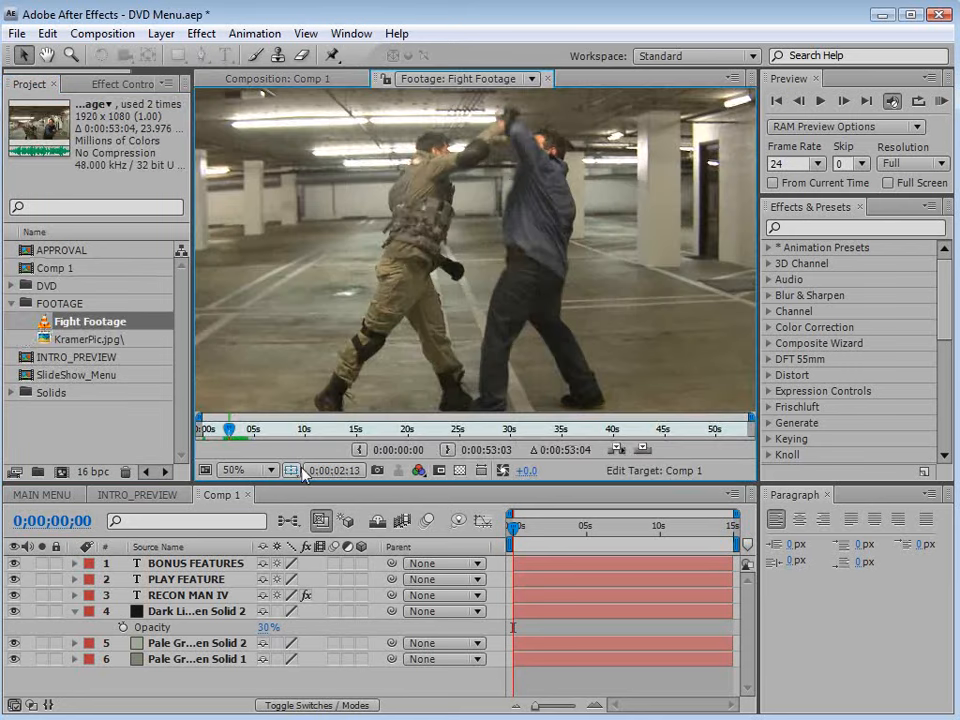
pyautogui.moveTo(226, 431); pyautogui.dragTo(244, 433)
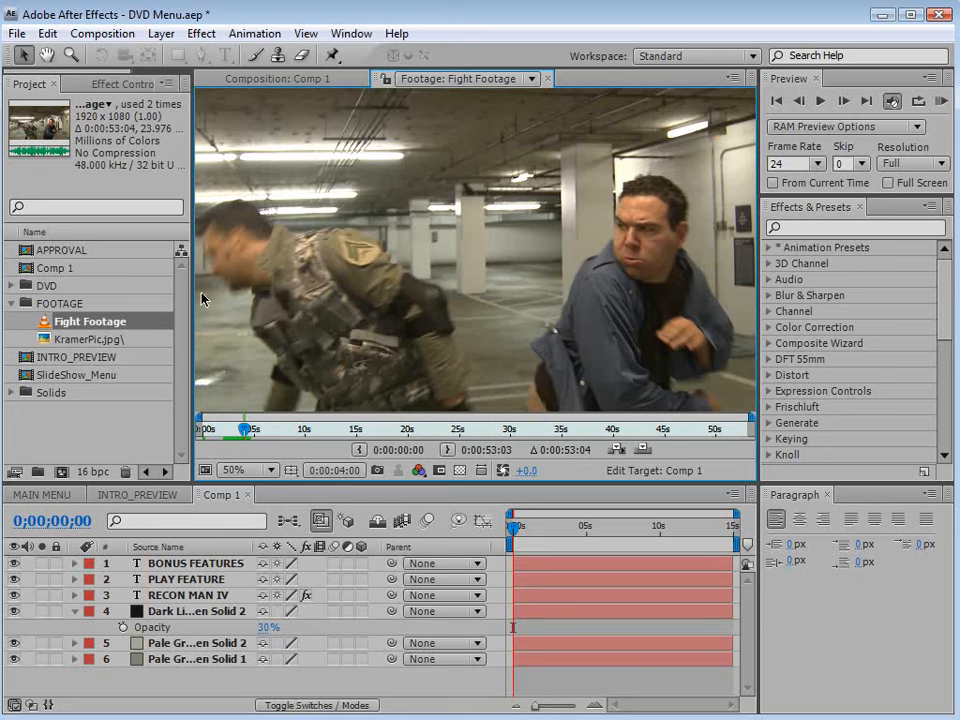
pyautogui.press('h')
pyautogui.moveTo(632, 343); pyautogui.dragTo(556, 351)
pyautogui.press('v')
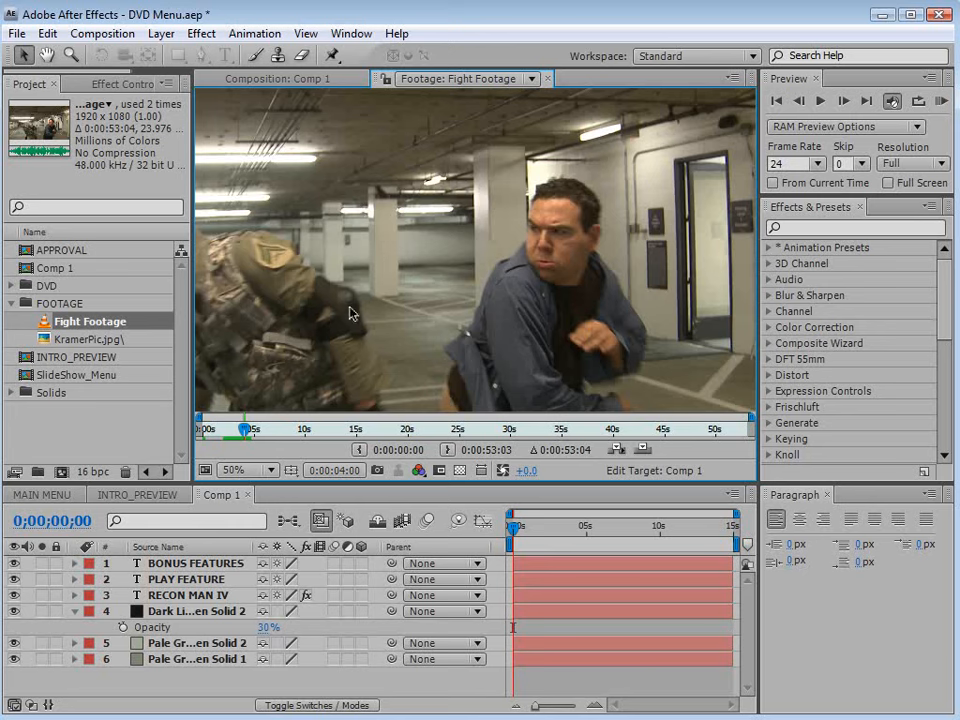
# Step: Add Fight Footage to Comp 1 as the top layer and slide it about two seconds earlier in time
pyautogui.click(268, 79)
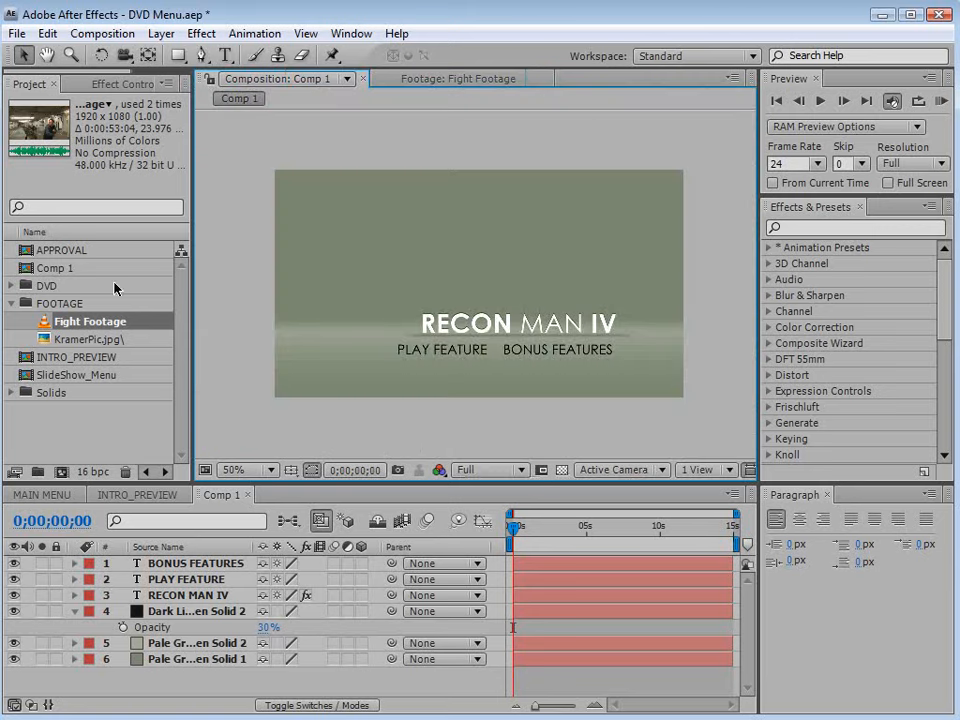
pyautogui.moveTo(42, 325); pyautogui.dragTo(491, 294)
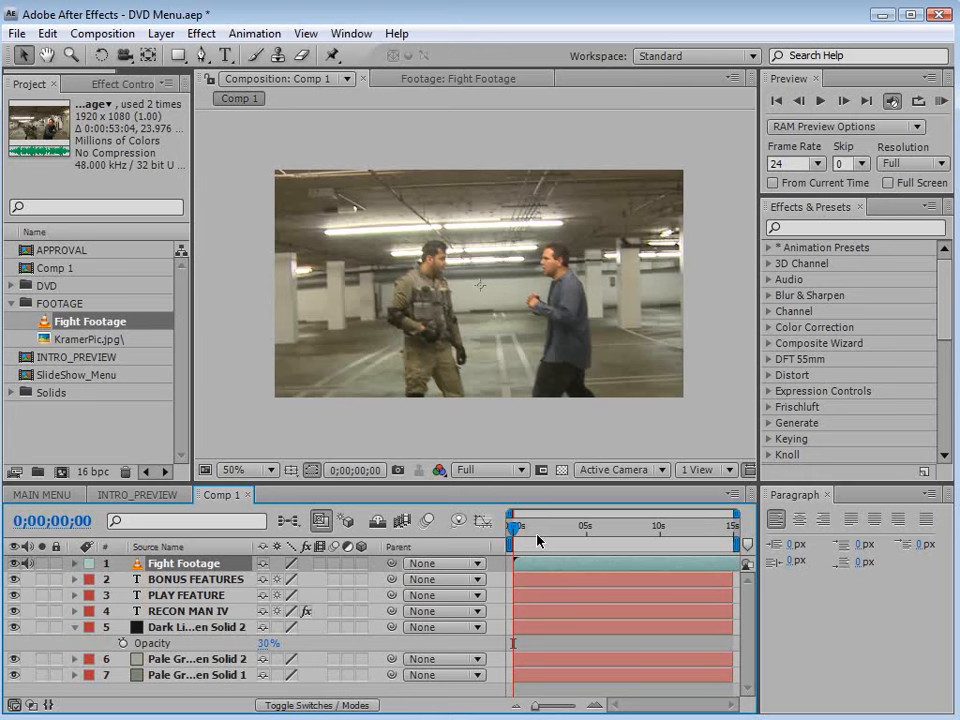
pyautogui.moveTo(515, 535); pyautogui.dragTo(546, 526)
pyautogui.click(253, 564)
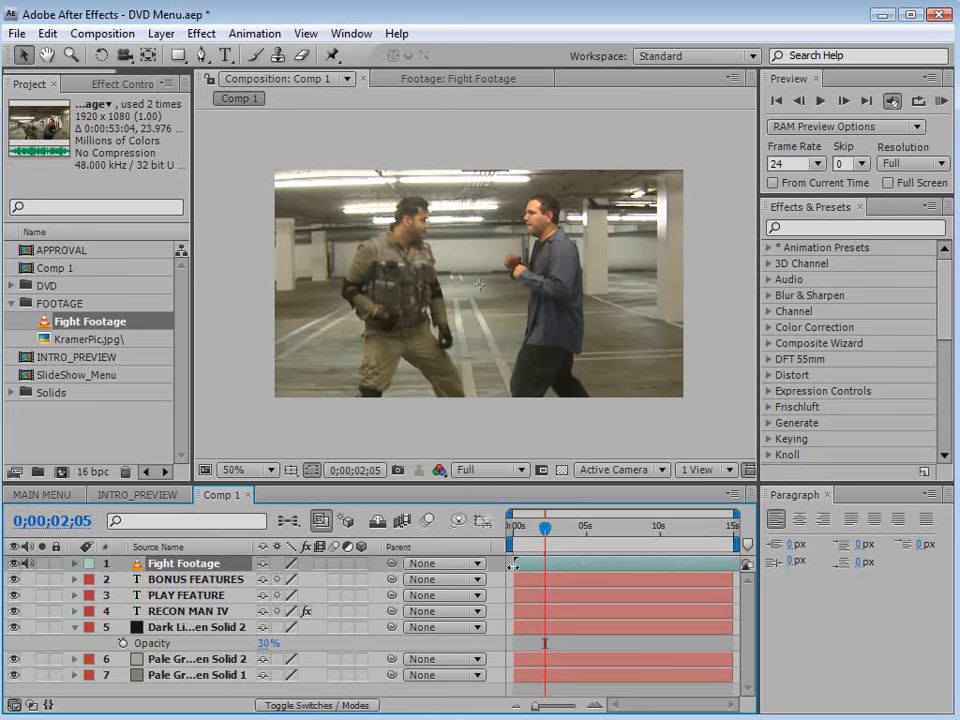
pyautogui.moveTo(515, 567); pyautogui.dragTo(539, 568)
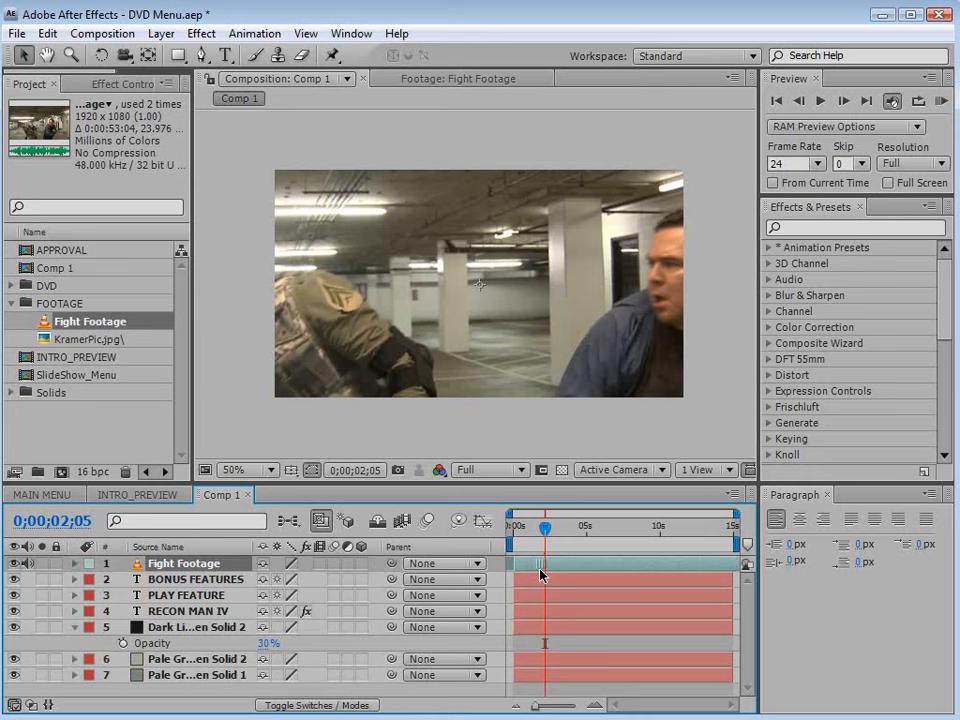
# Step: Scale the Fight Footage down proportionally and reposition it so both fighters fit in the frame while it still fills the composition
pyautogui.scroll(-2, 504, 208)
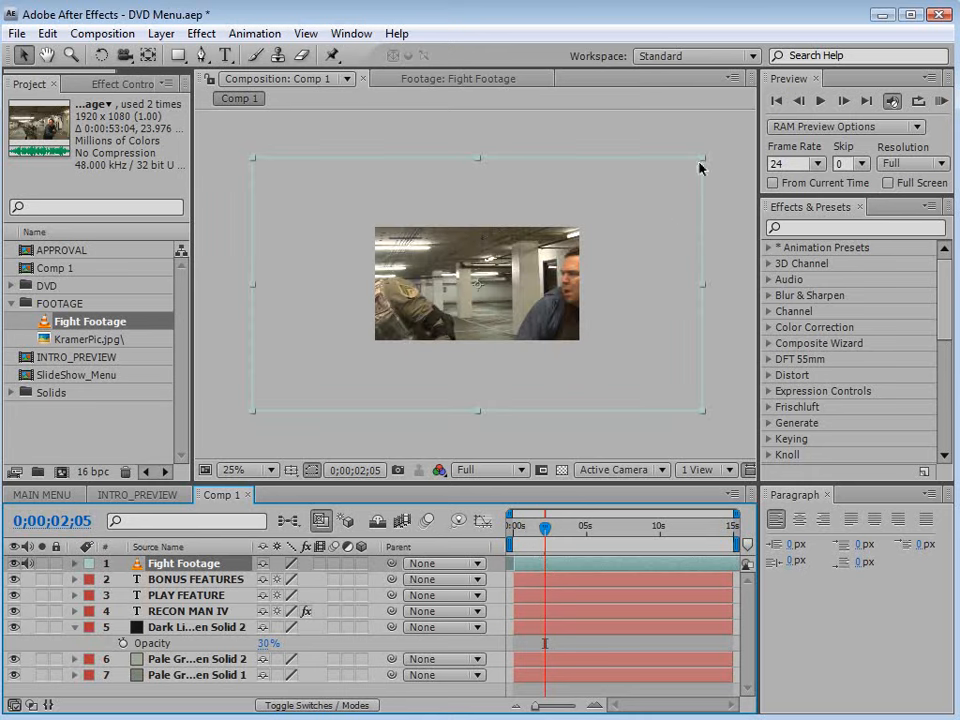
pyautogui.moveTo(700, 162); pyautogui.dragTo(625, 204)
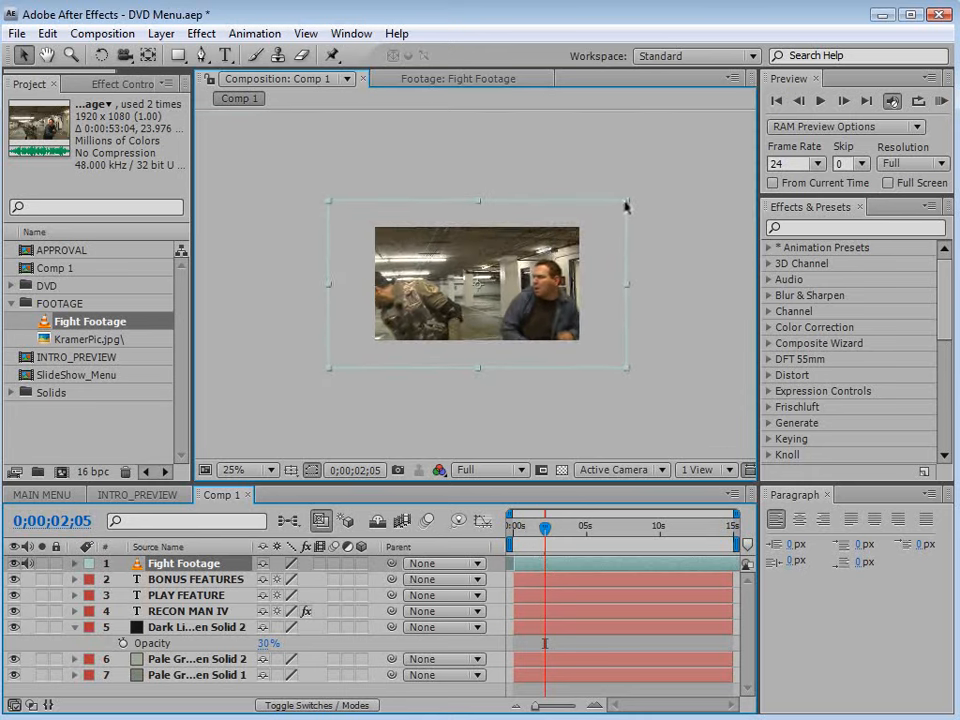
pyautogui.scroll(2, 572, 280)
pyautogui.moveTo(493, 384); pyautogui.dragTo(466, 360)
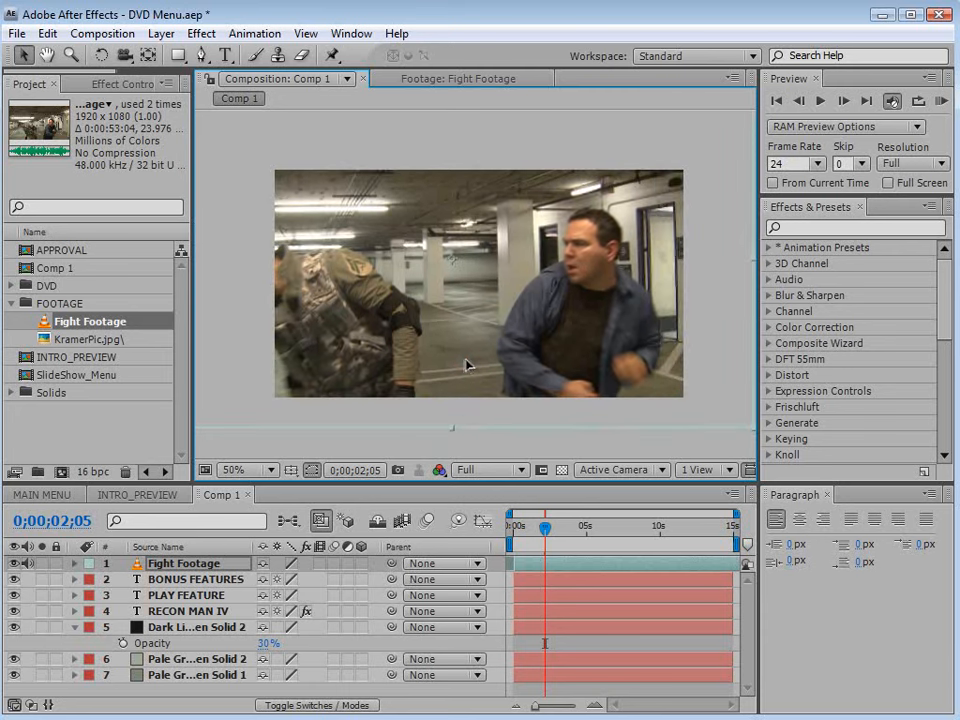
pyautogui.scroll(-2, 516, 351)
pyautogui.moveTo(611, 189); pyautogui.dragTo(601, 197)
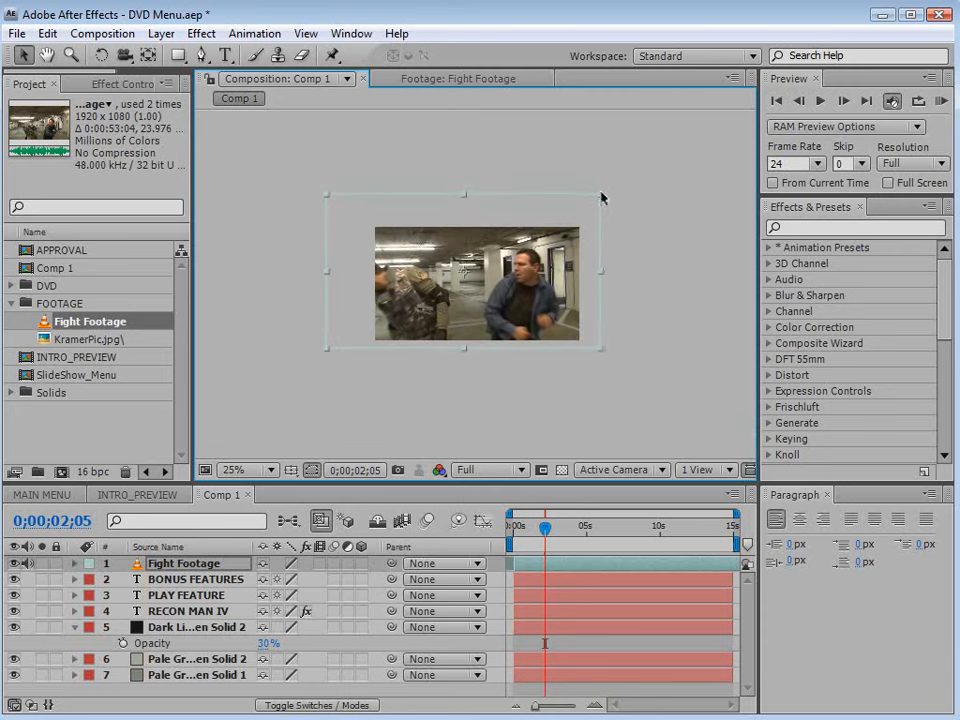
pyautogui.scroll(2, 562, 310)
pyautogui.moveTo(723, 411); pyautogui.dragTo(710, 403)
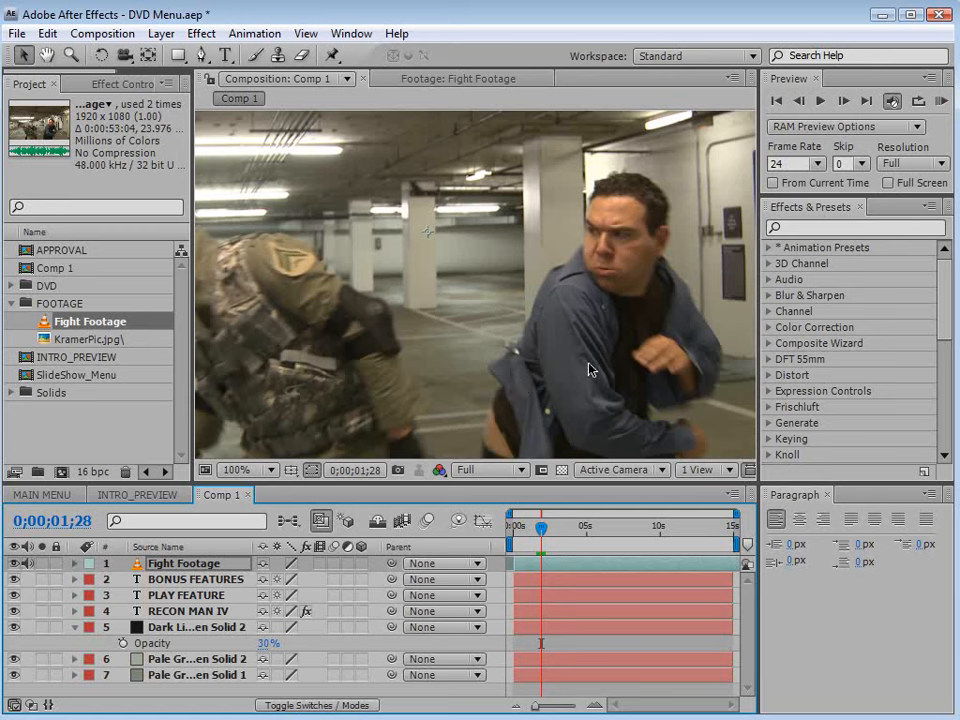
# Step: Enable time remapping on the Fight Footage layer and add a Time Remap keyframe at 0;00;01;28
pyautogui.scroll(-2, 480, 336)
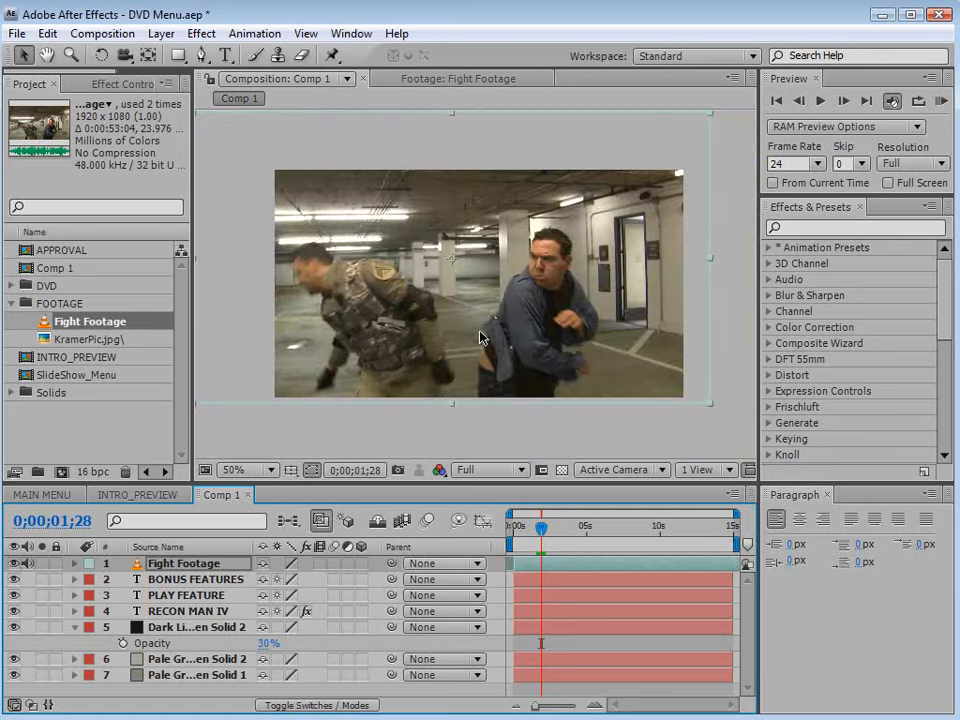
pyautogui.click(158, 33)
pyautogui.moveTo(189, 262)
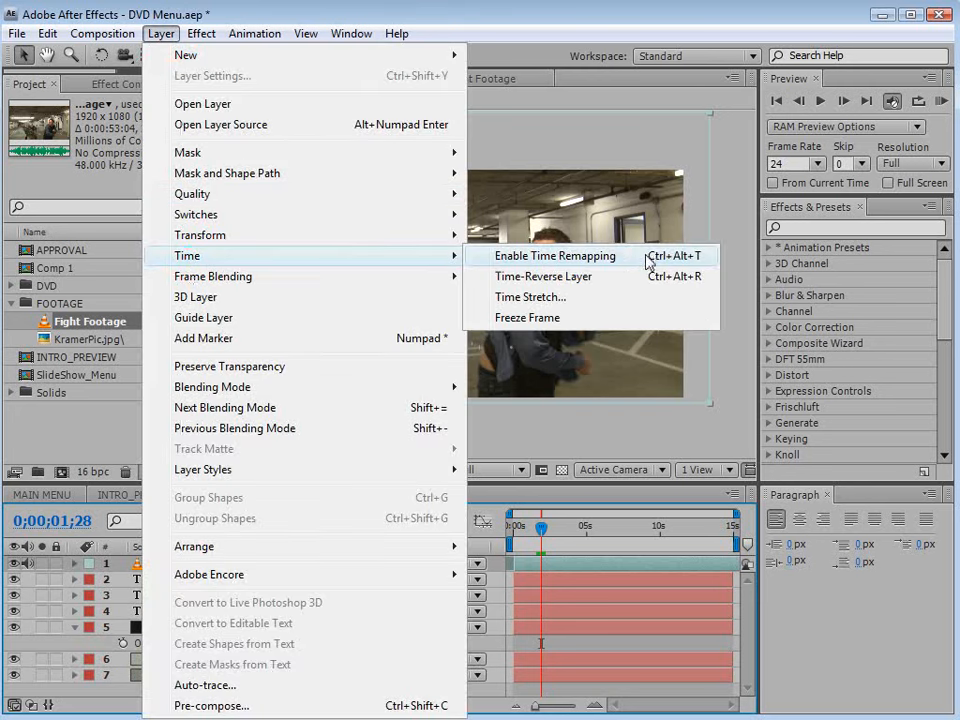
pyautogui.click(590, 262)
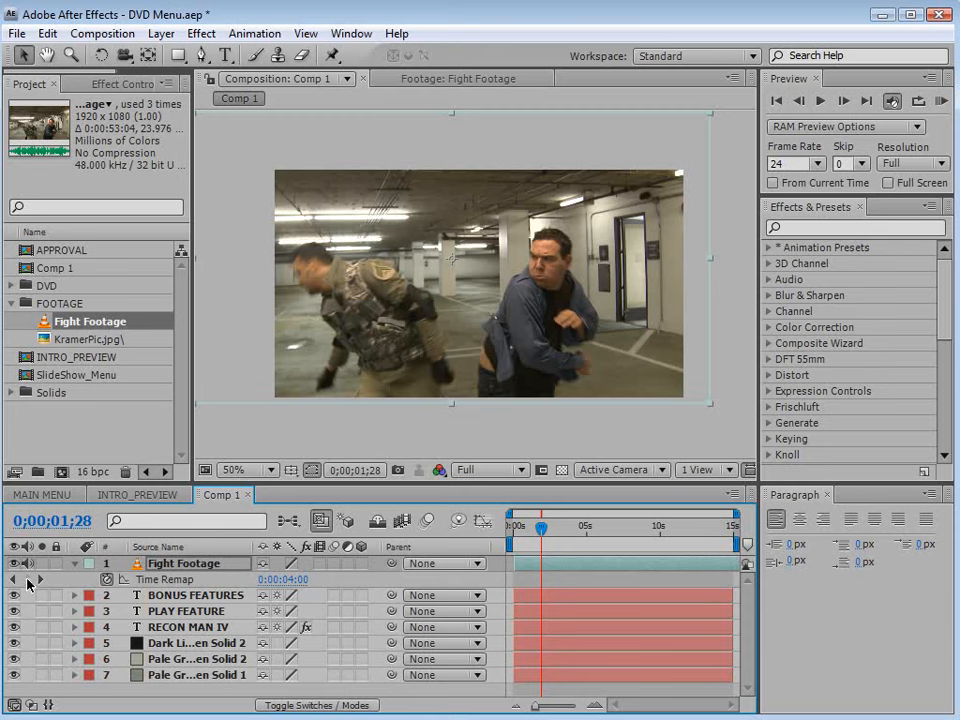
pyautogui.click(28, 579)
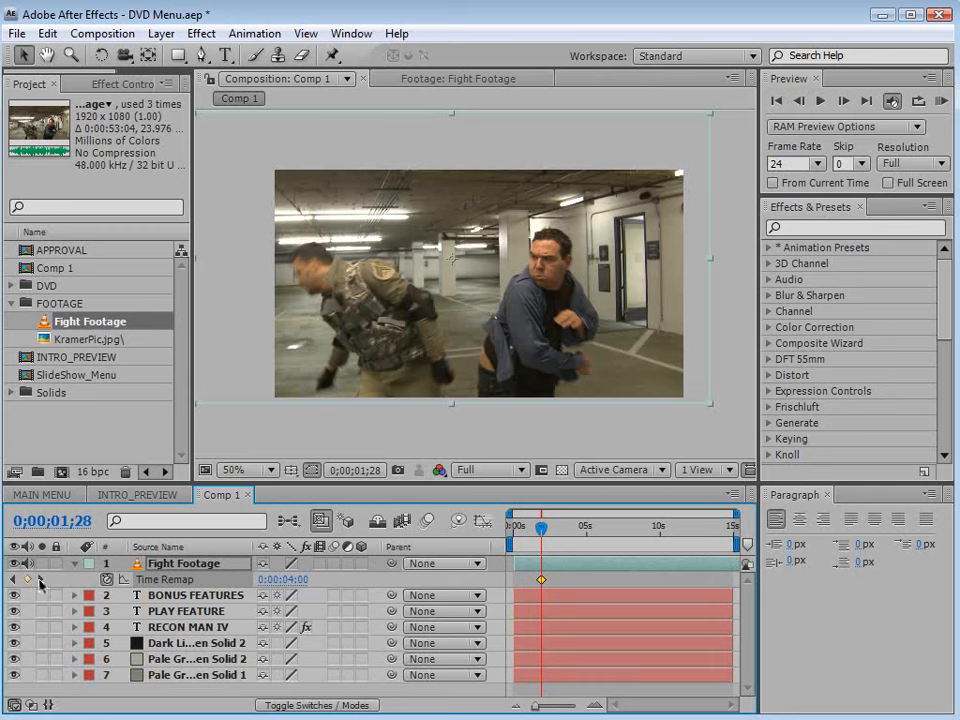
# Step: Delete the Fight Footage's final Time Remap keyframe to freeze the frame, and scrub past the remaining keyframe to check the hold
pyautogui.click(40, 580)
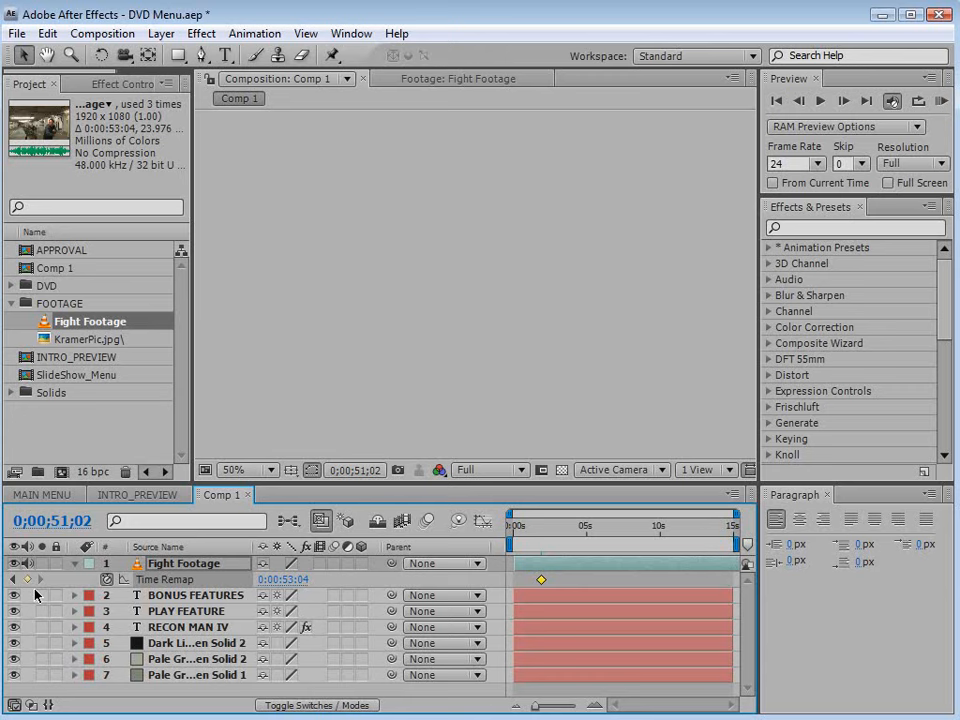
pyautogui.click(28, 580)
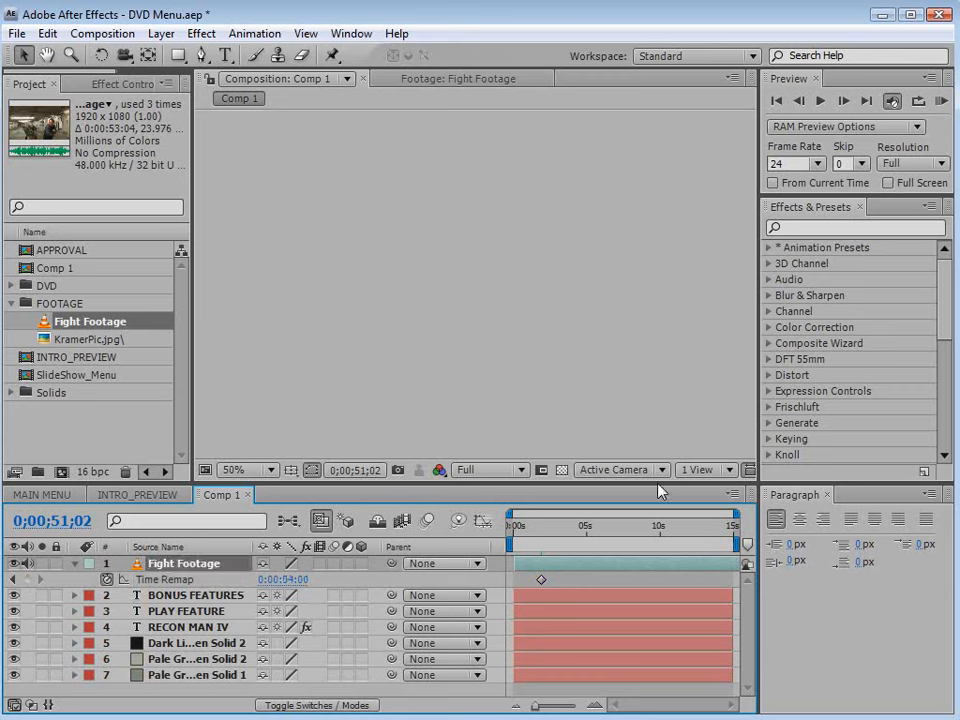
pyautogui.moveTo(556, 527); pyautogui.dragTo(589, 547)
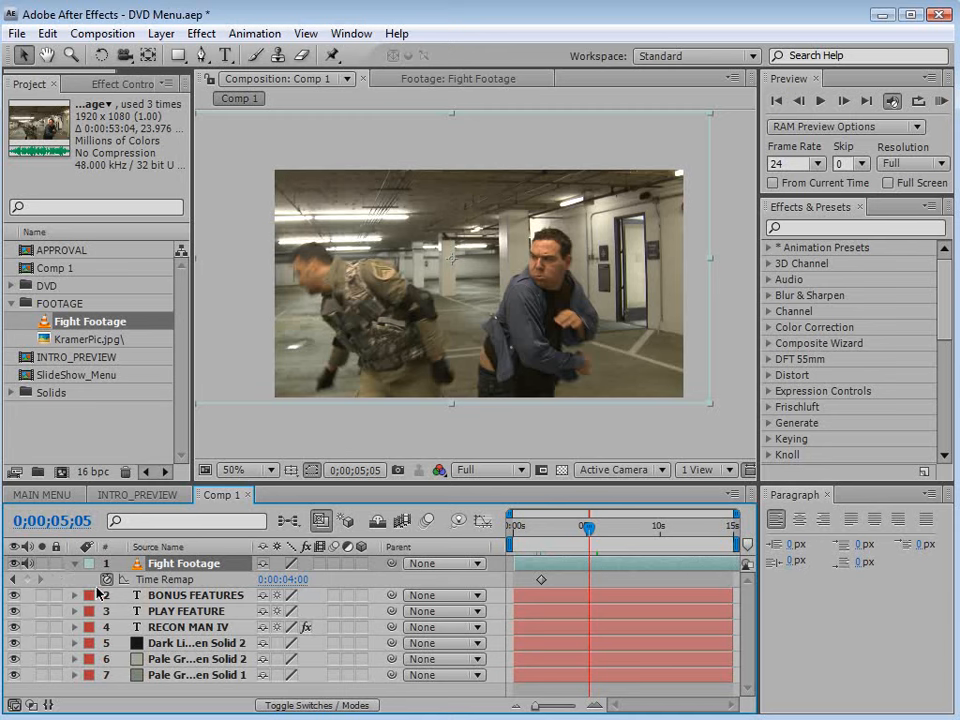
pyautogui.click(75, 564)
pyautogui.moveTo(589, 528); pyautogui.dragTo(540, 546)
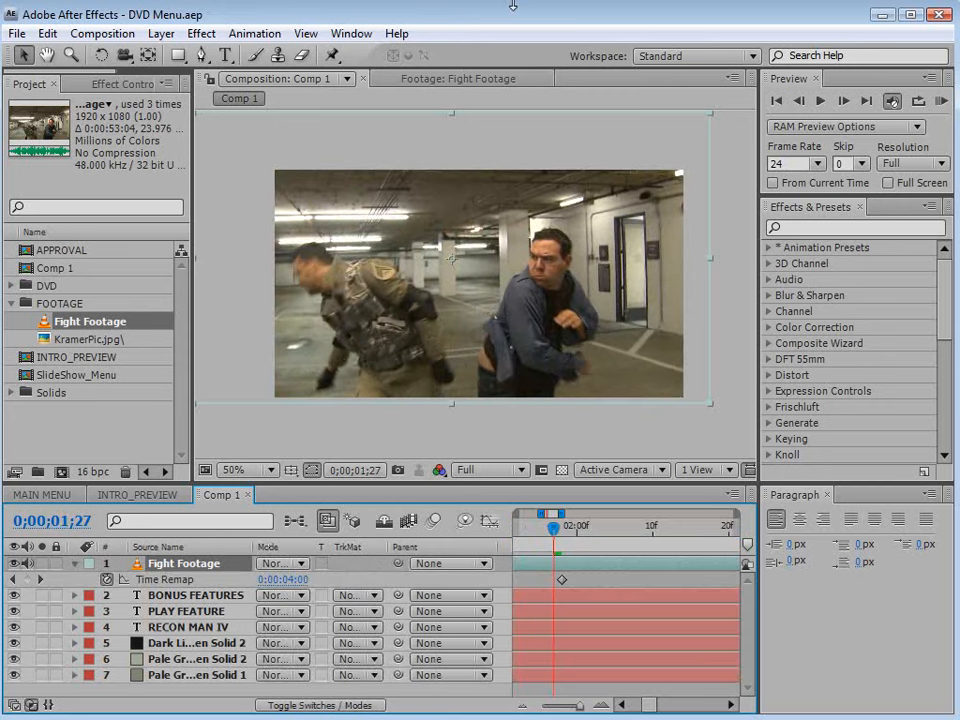
# Step: Apply the Tint effect and the Curves effect to the Fight Footage layer
pyautogui.click(201, 33)
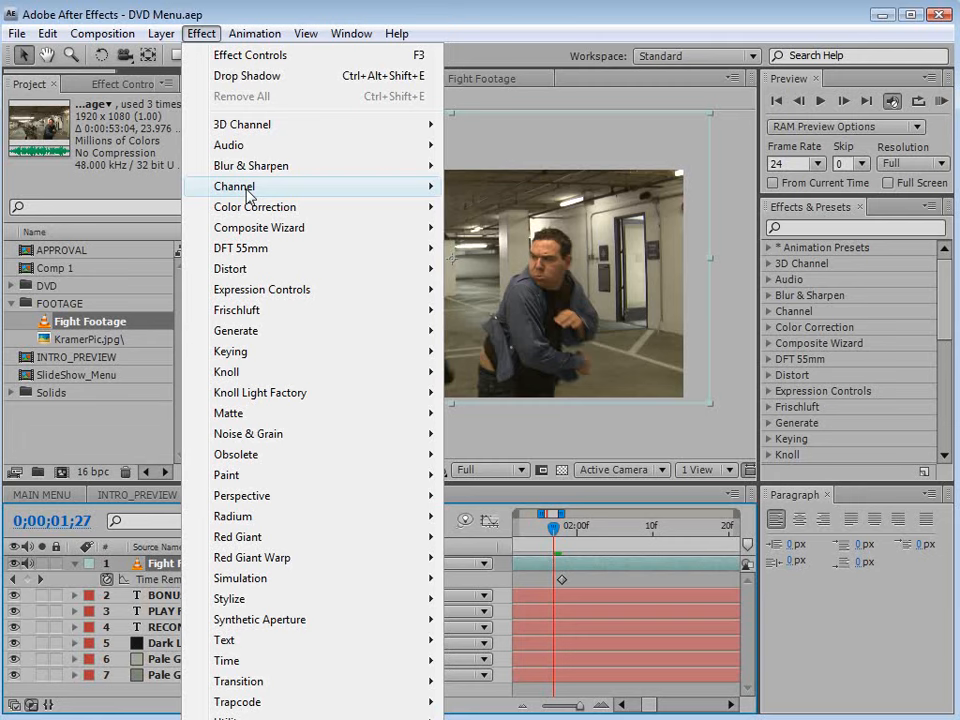
pyautogui.moveTo(225, 207)
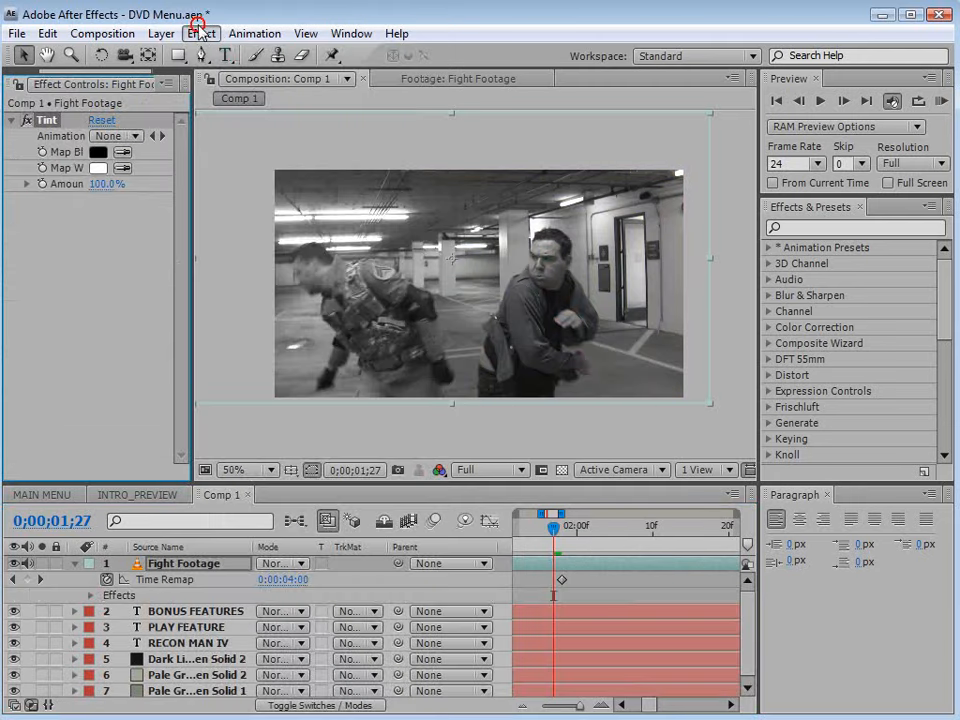
pyautogui.click(201, 33)
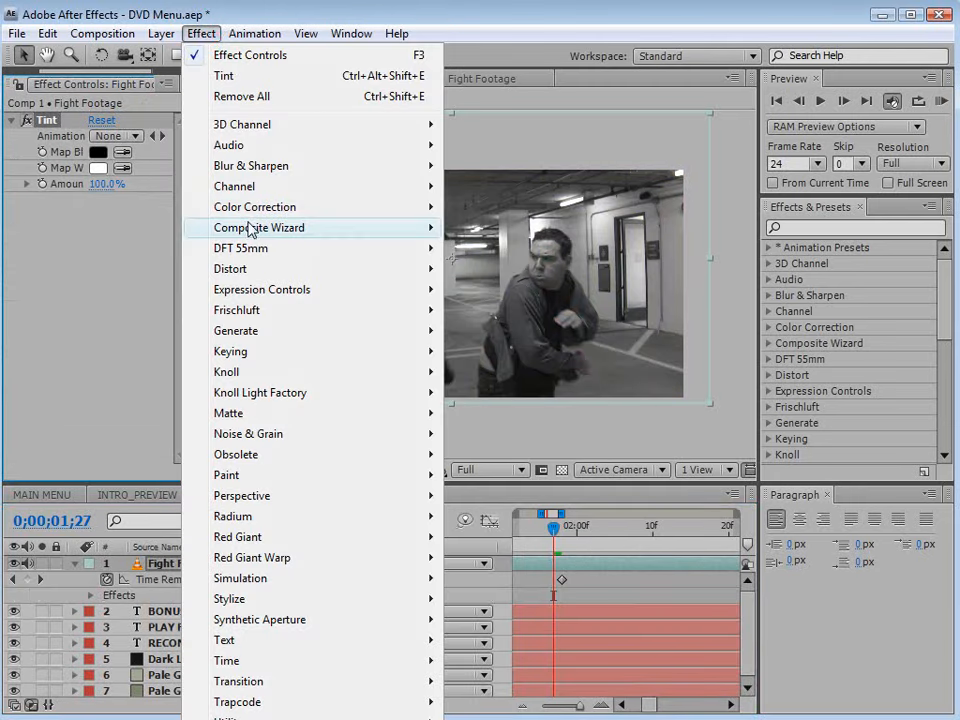
pyautogui.moveTo(226, 205)
pyautogui.click(505, 516)
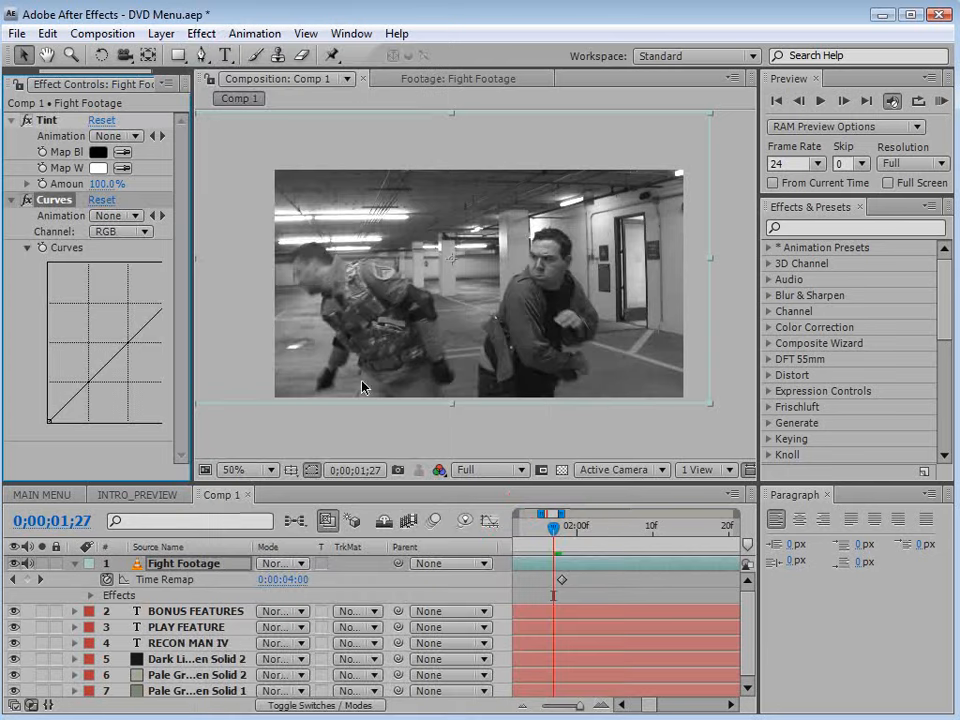
# Step: Set the Fight Footage's Tint amount to 70% and pull the middle of its RGB curve down to darken the midtones
pyautogui.moveTo(106, 184); pyautogui.dragTo(78, 186)
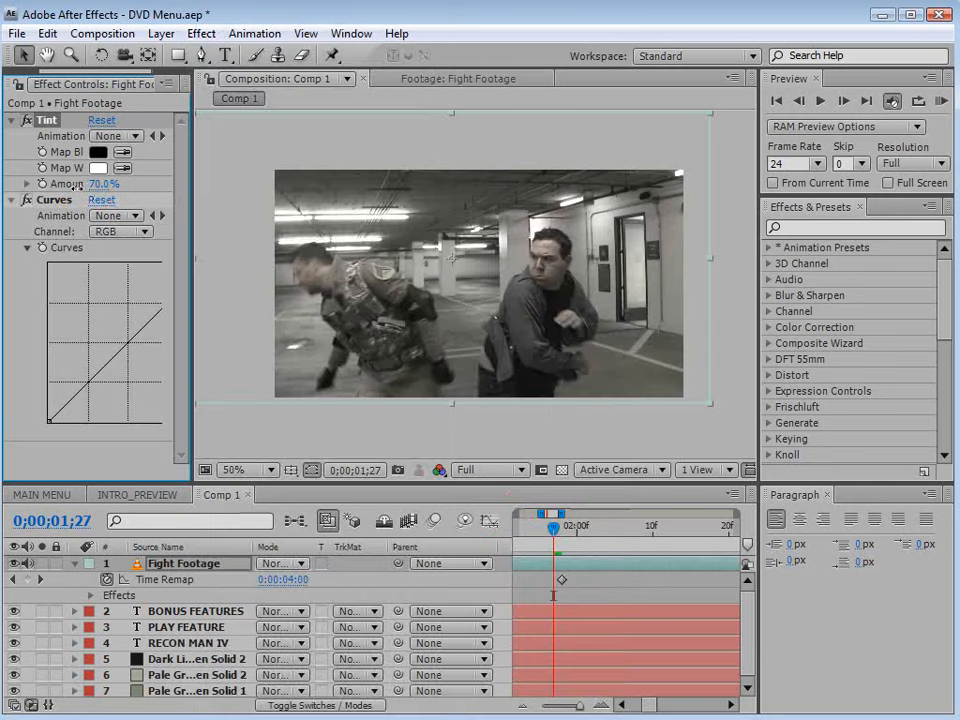
pyautogui.moveTo(197, 268); pyautogui.dragTo(229, 268)
pyautogui.moveTo(161, 321); pyautogui.dragTo(148, 345)
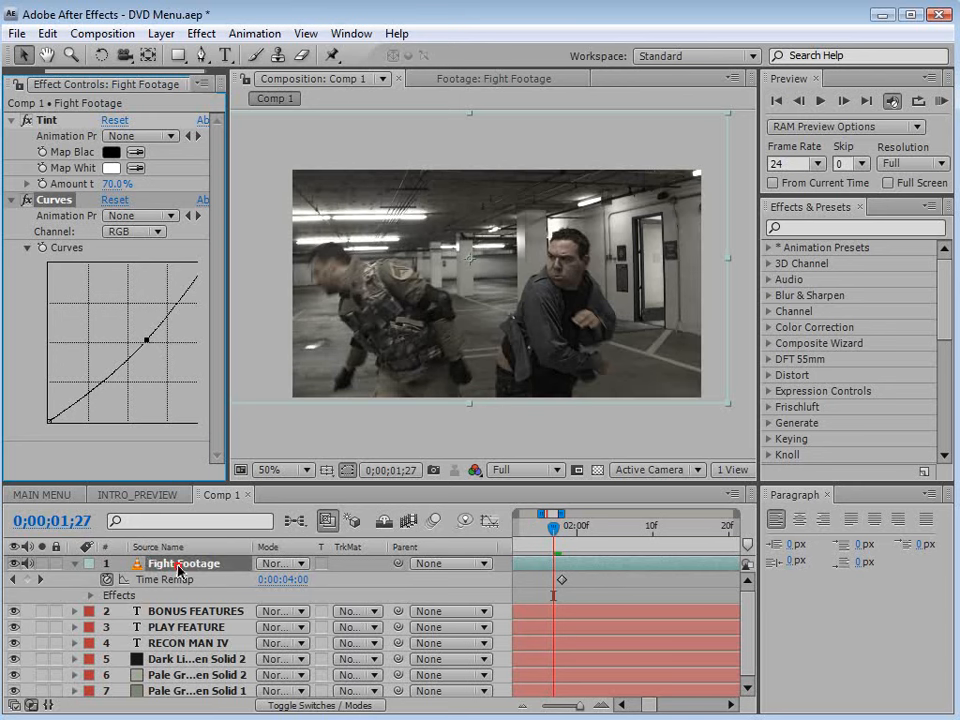
# Step: Set the Fight Footage layer's blending mode to Linear Burn
pyautogui.click(283, 563)
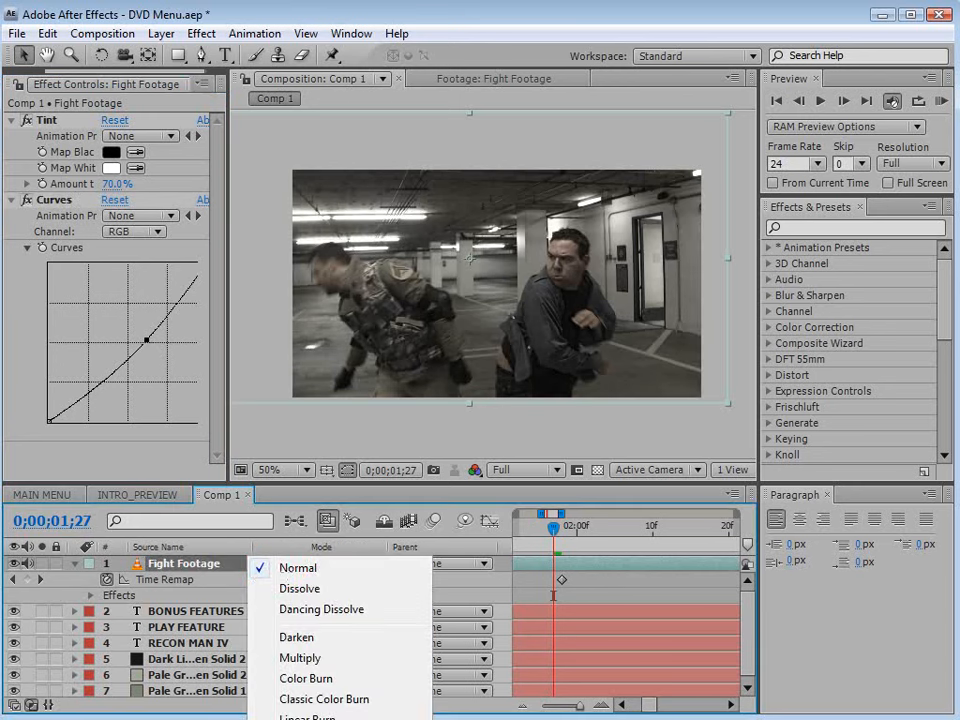
pyautogui.click(307, 717)
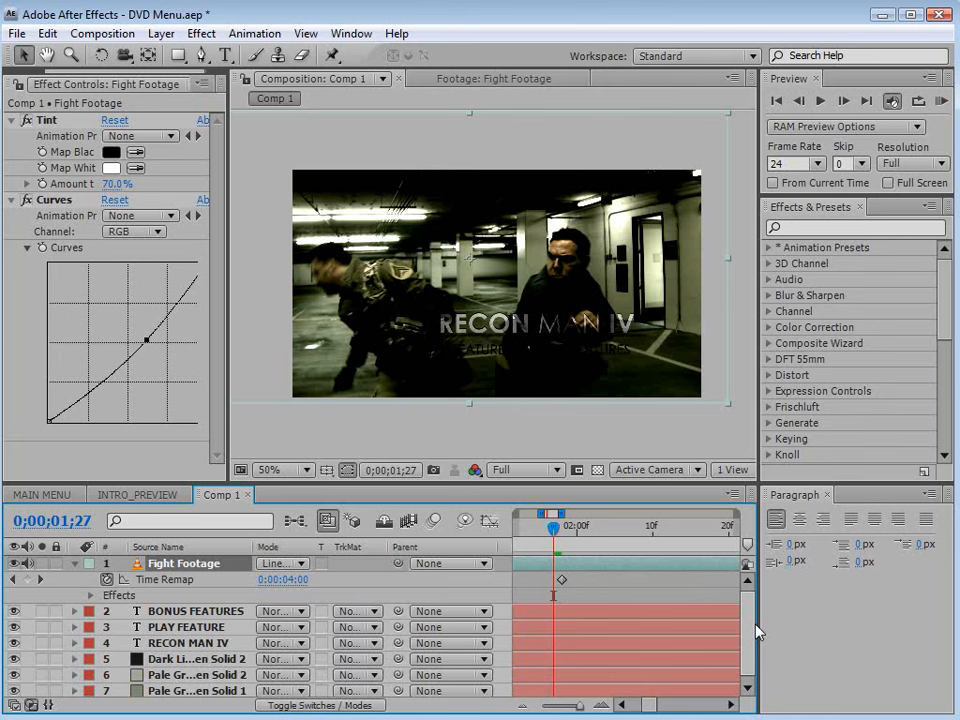
pyautogui.moveTo(749, 629); pyautogui.dragTo(749, 647)
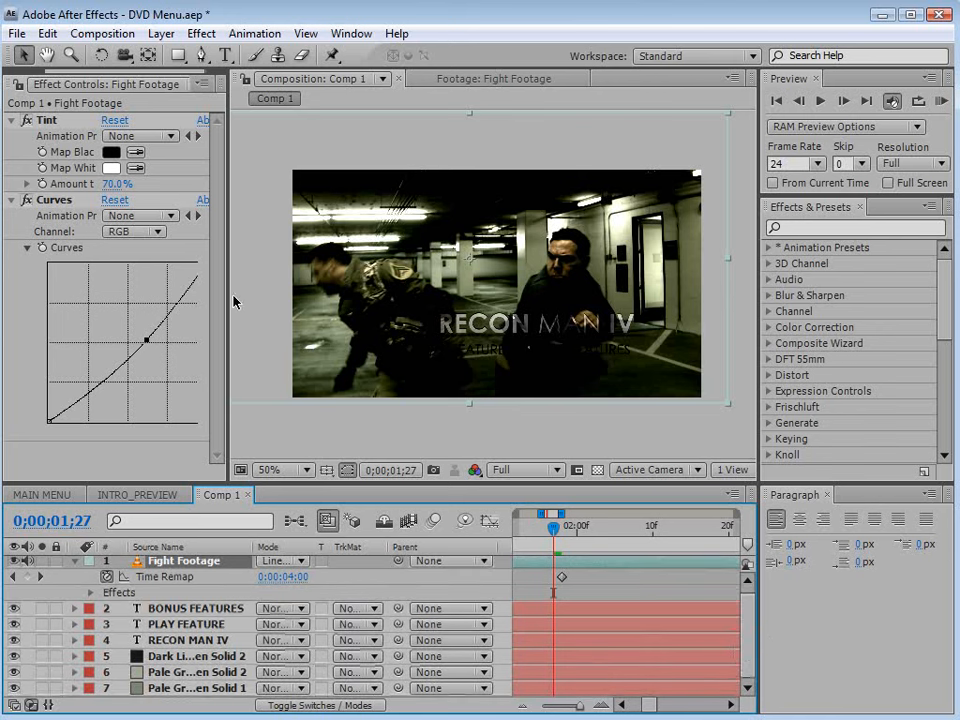
# Step: Add a point in the lower part of the Fight Footage's RGB curve and raise it to lighten the shadows
pyautogui.click(54, 200)
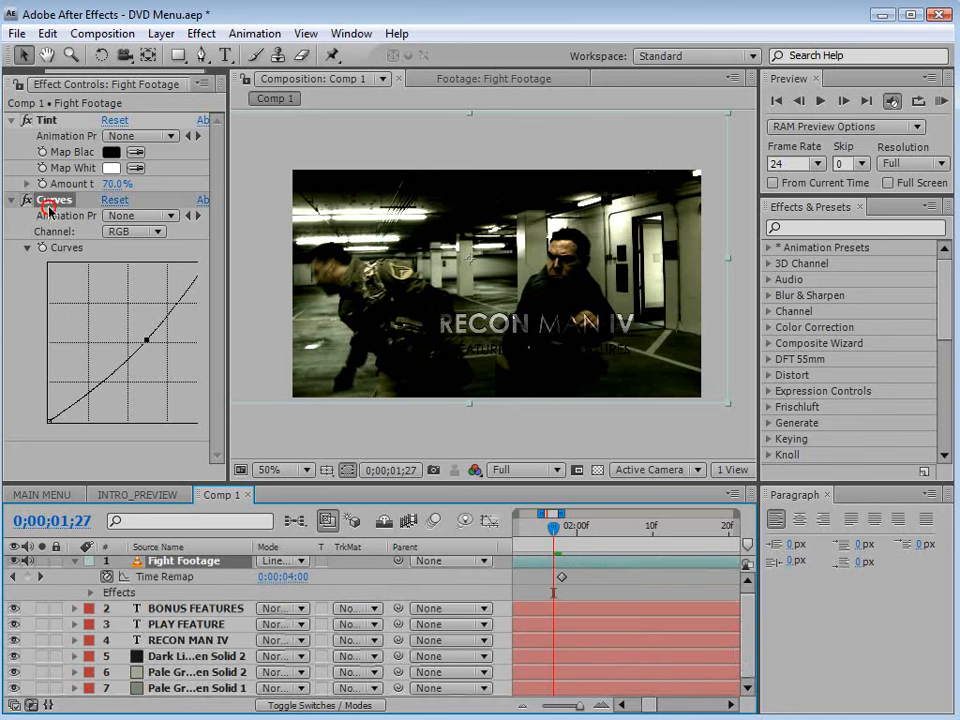
pyautogui.click(97, 379)
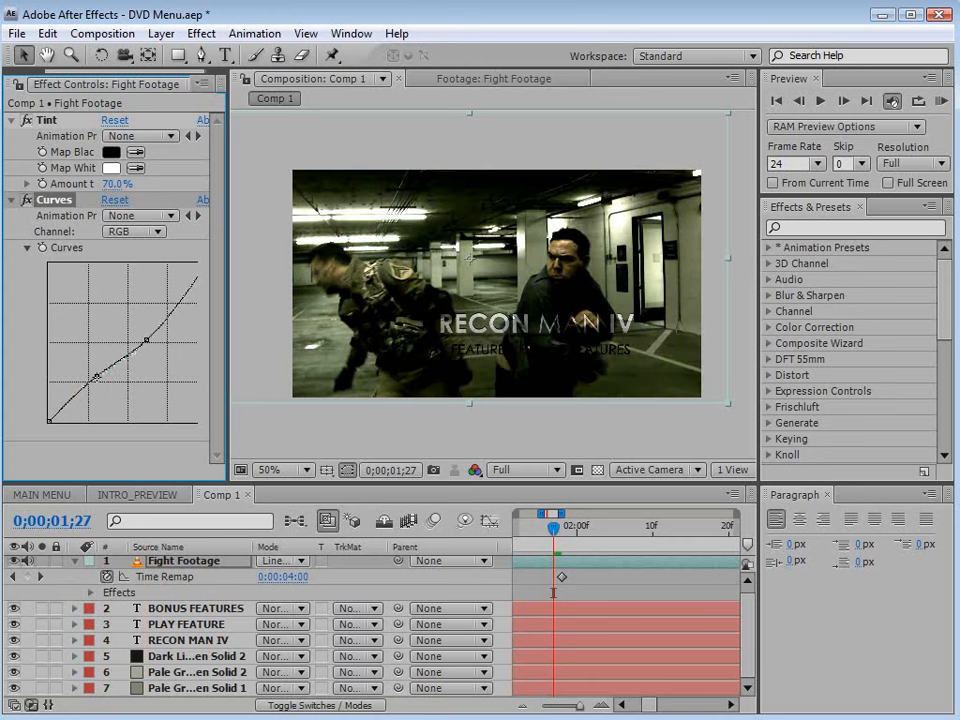
pyautogui.moveTo(97, 381); pyautogui.dragTo(89, 377)
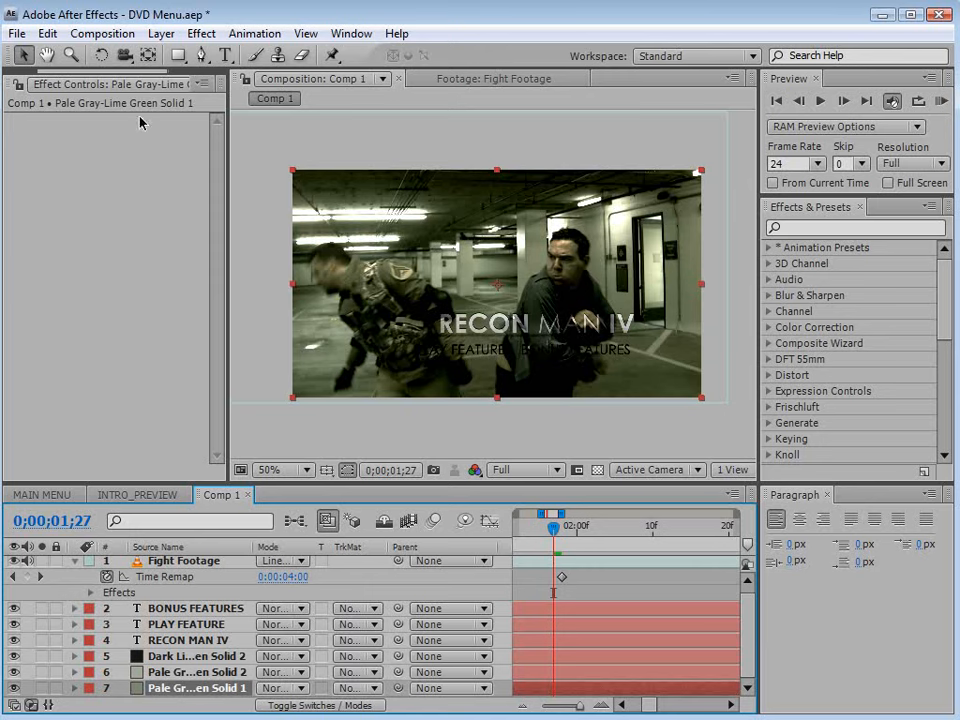
# Step: Recolor the bottom background solid, Pale Gray-Lime Green Solid 1, to a darker, more saturated medium gray-green
pyautogui.click(161, 33)
pyautogui.click(176, 77)
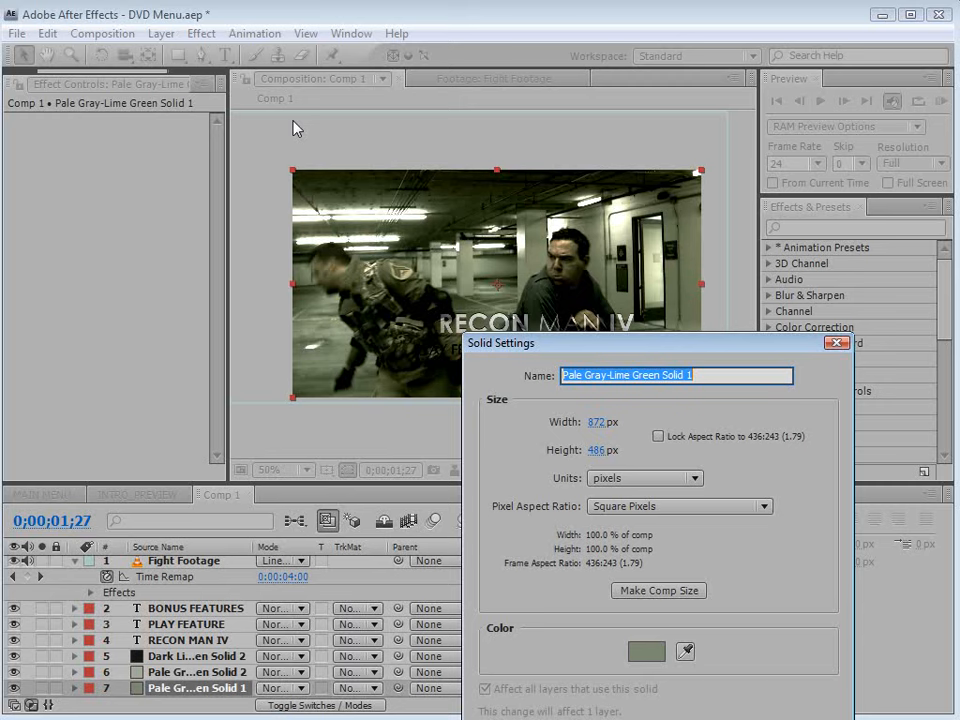
pyautogui.click(652, 650)
pyautogui.click(522, 563)
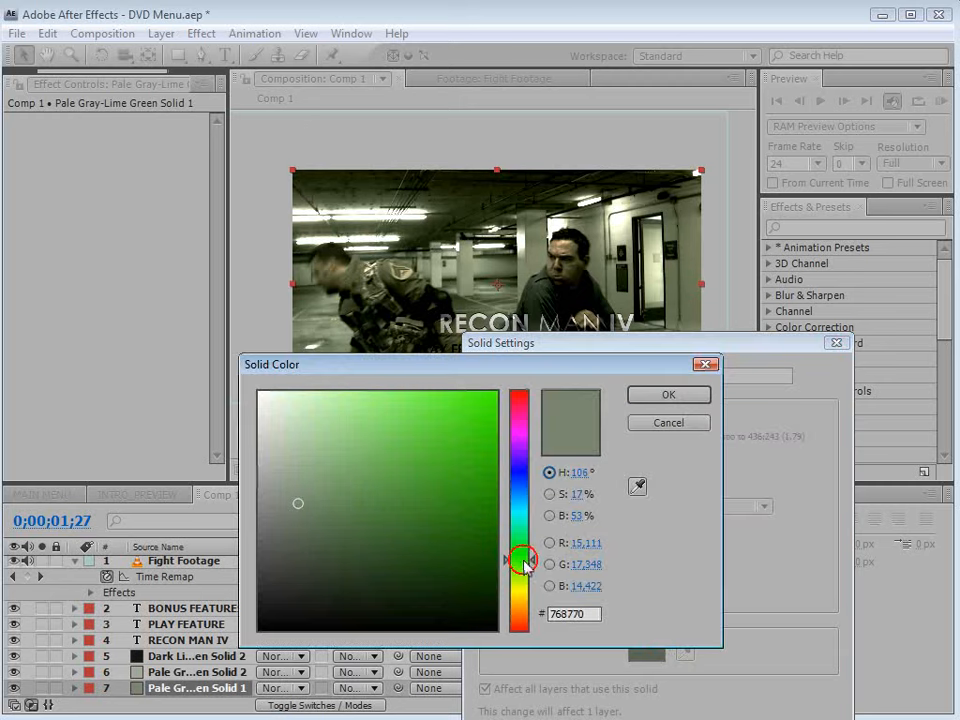
pyautogui.moveTo(318, 516); pyautogui.dragTo(348, 525)
pyautogui.click(670, 394)
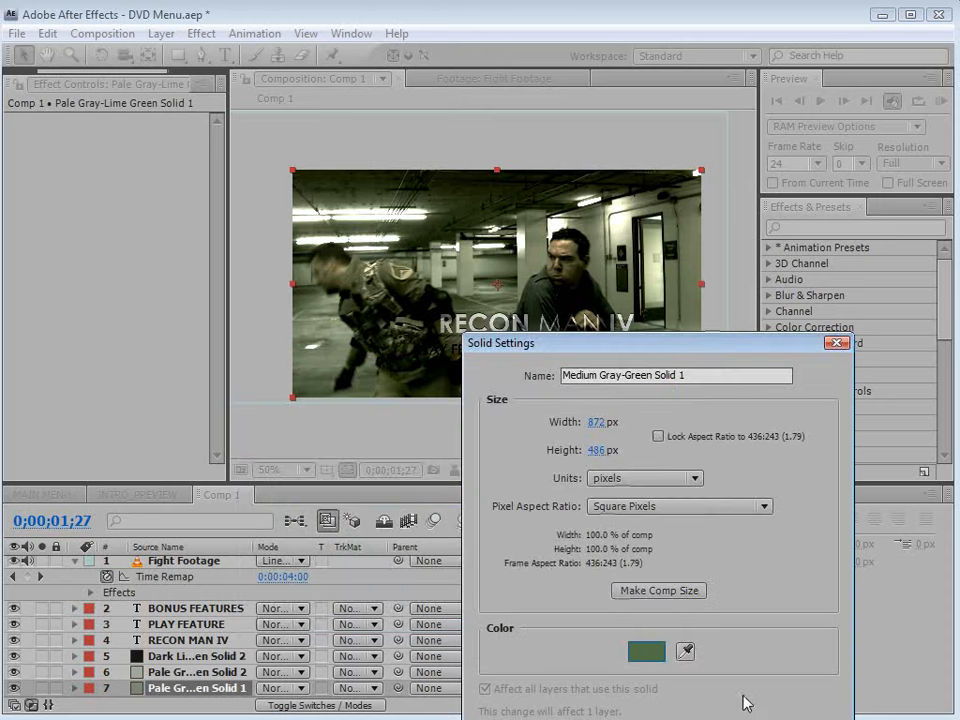
pyautogui.moveTo(735, 350); pyautogui.dragTo(711, 253)
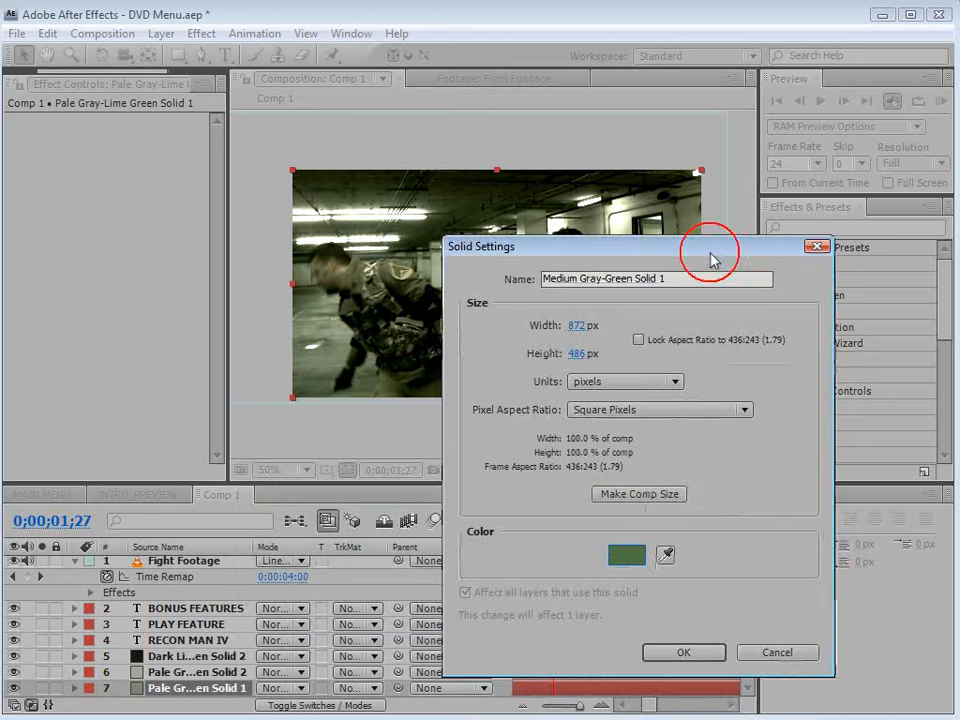
pyautogui.click(683, 652)
# Step: Raise both points of the Fight Footage's RGB curve slightly to brighten the blended image
pyautogui.click(531, 561)
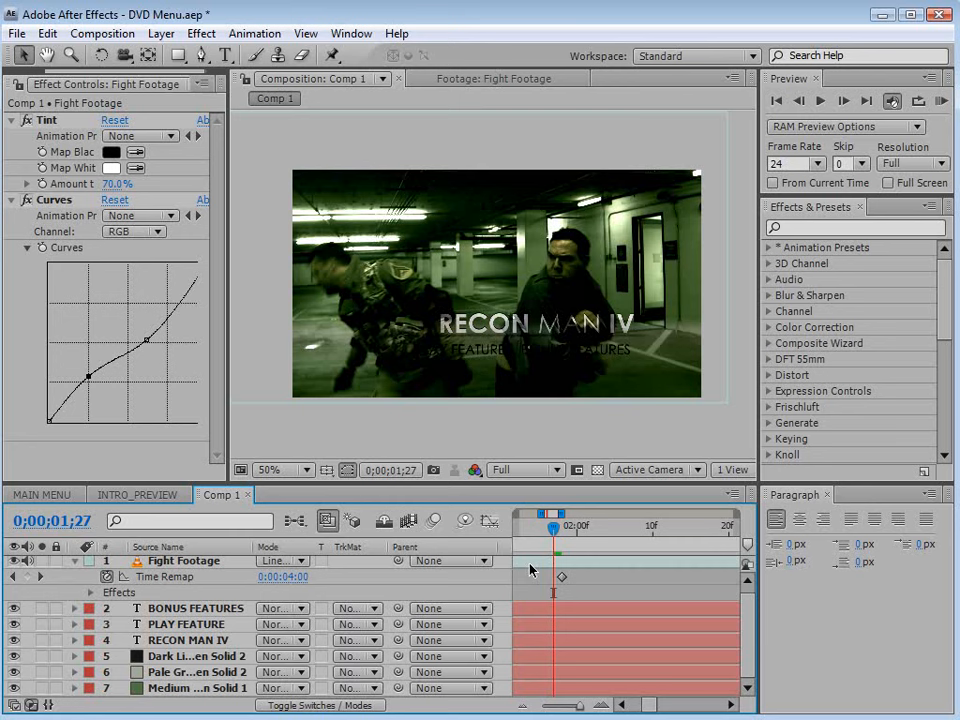
pyautogui.moveTo(88, 377); pyautogui.dragTo(83, 372)
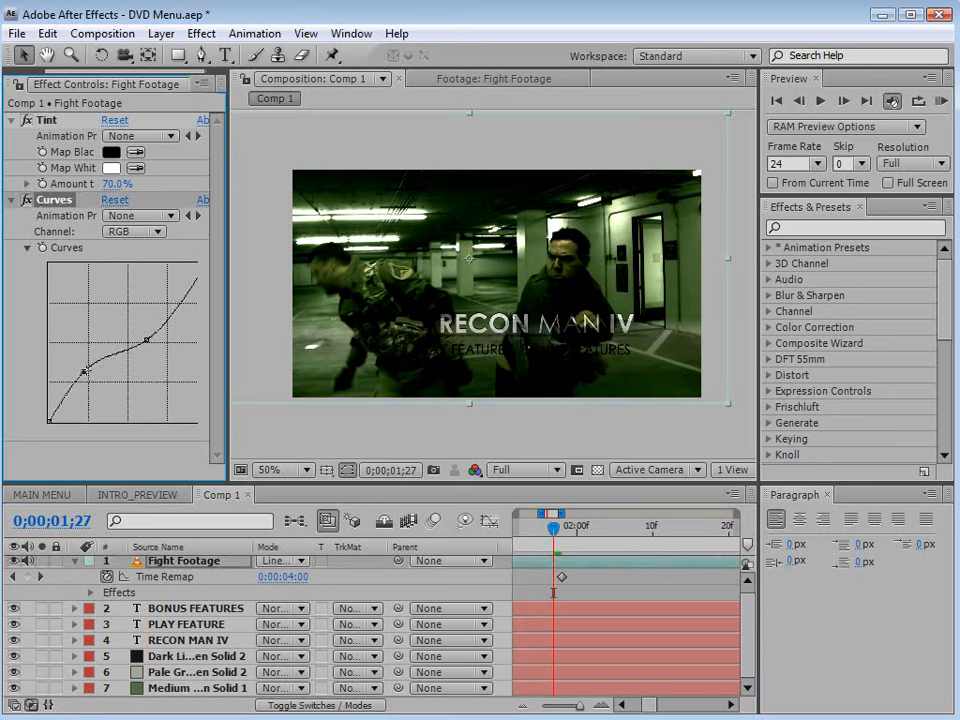
pyautogui.moveTo(146, 340); pyautogui.dragTo(140, 334)
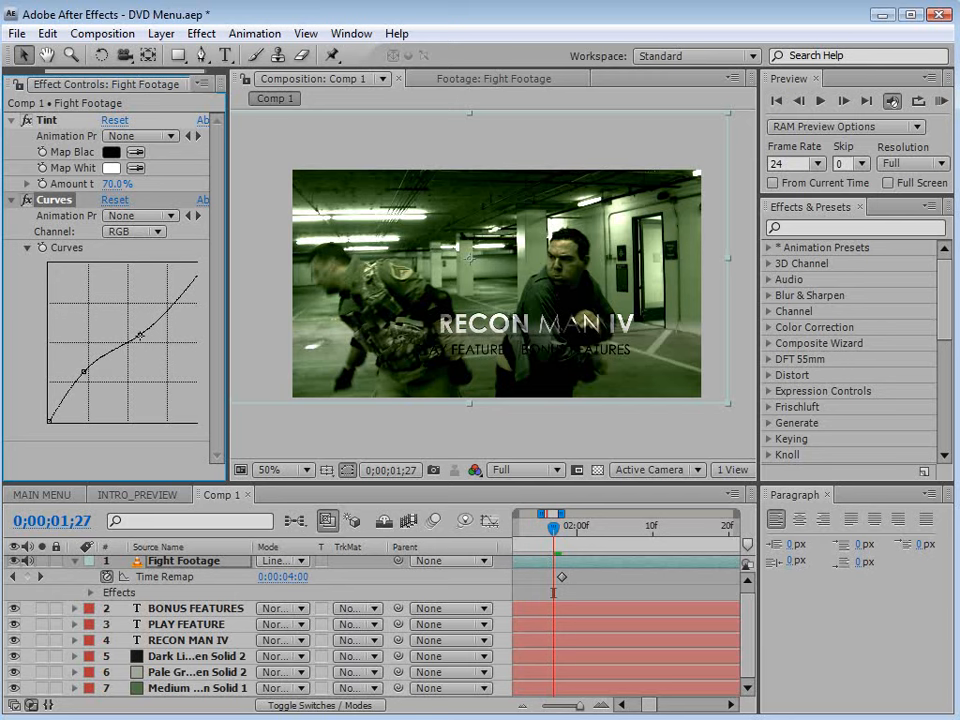
pyautogui.click(597, 585)
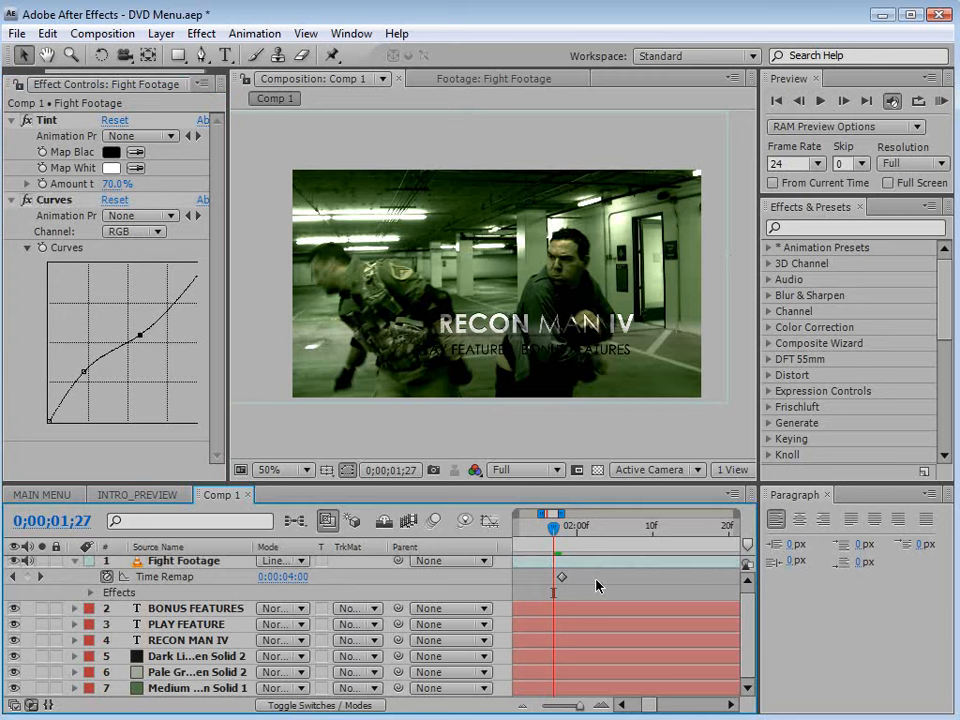
# Step: Create a new medium gray-green solid above the Fight Footage layer
pyautogui.click(163, 32)
pyautogui.moveTo(167, 57)
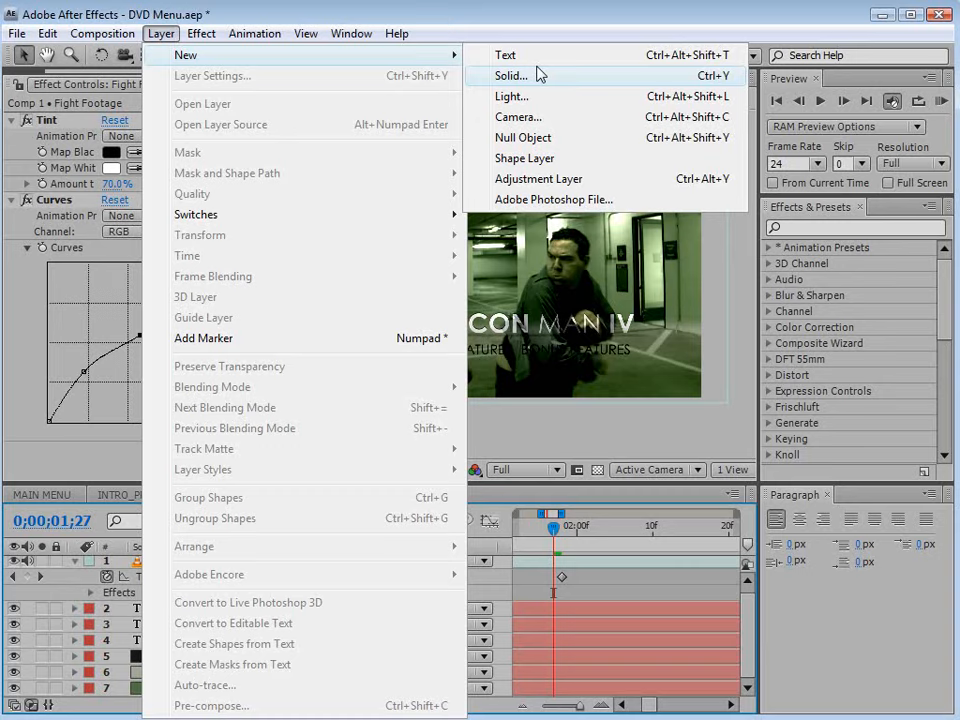
pyautogui.click(536, 75)
pyautogui.click(498, 558)
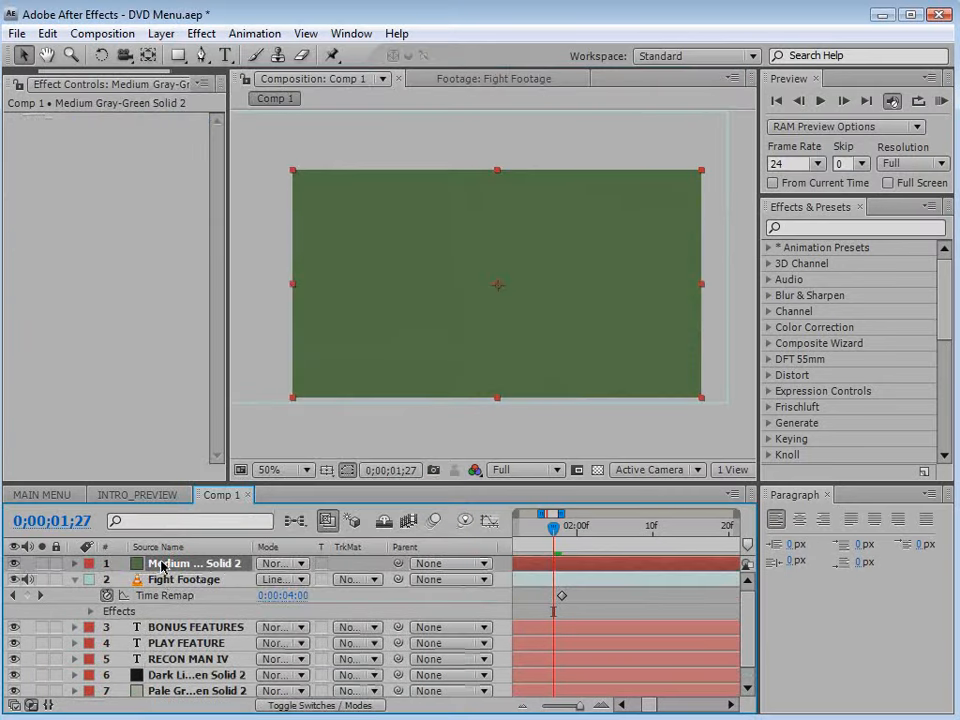
# Step: Draw a rectangular mask on the new top solid, extending past the frame's top and sides and ending just above the RECON MAN IV title
pyautogui.click(178, 57)
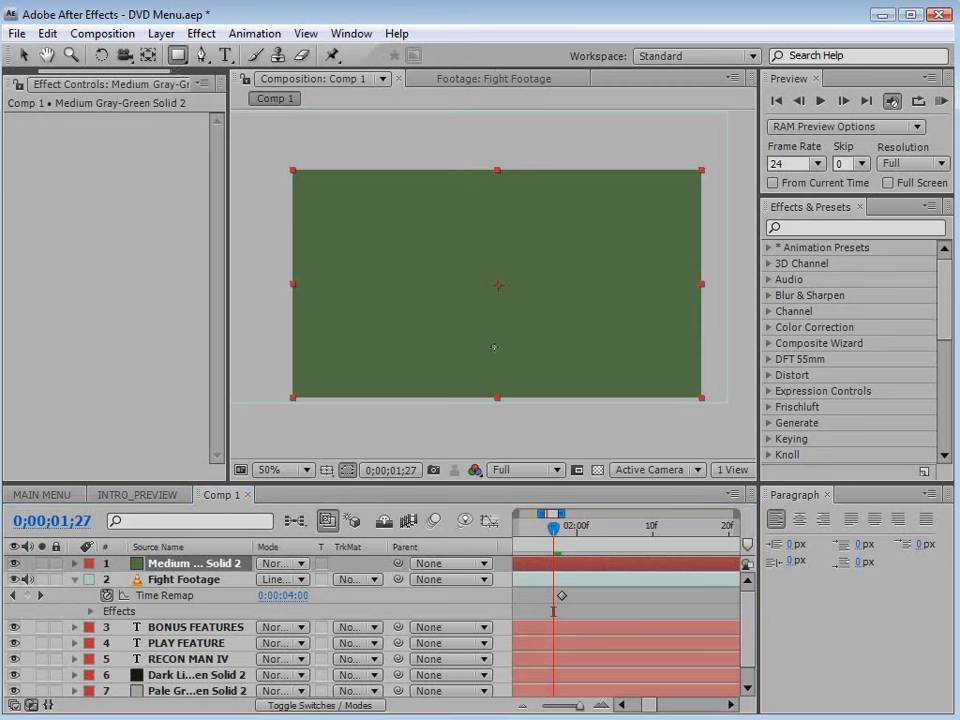
pyautogui.scroll(-2, 416, 240)
pyautogui.moveTo(292, 141); pyautogui.dragTo(661, 293)
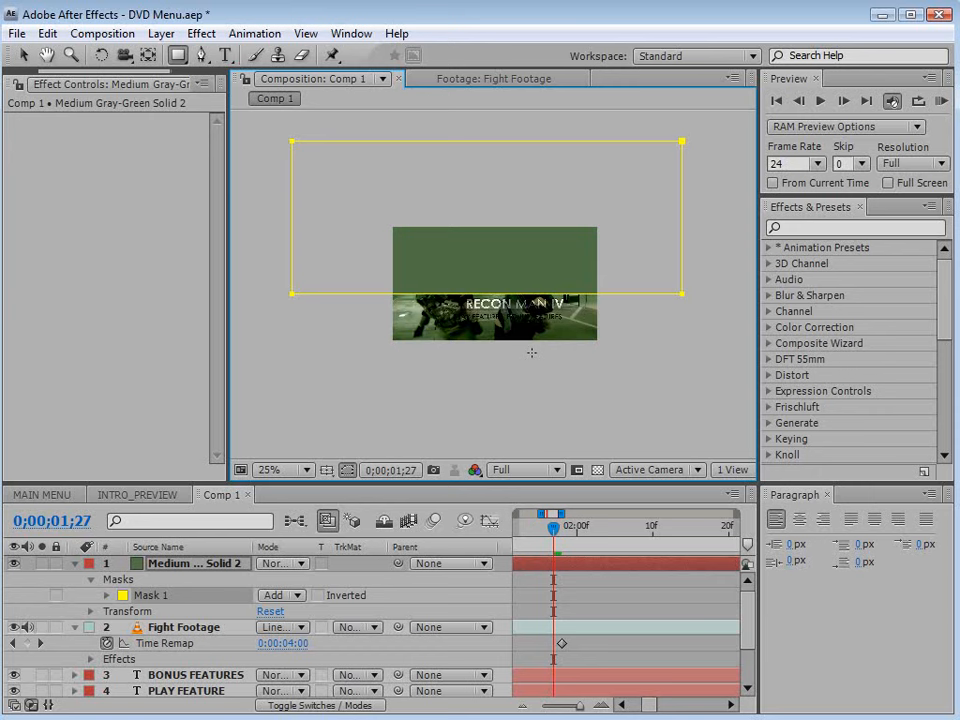
pyautogui.scroll(2, 475, 340)
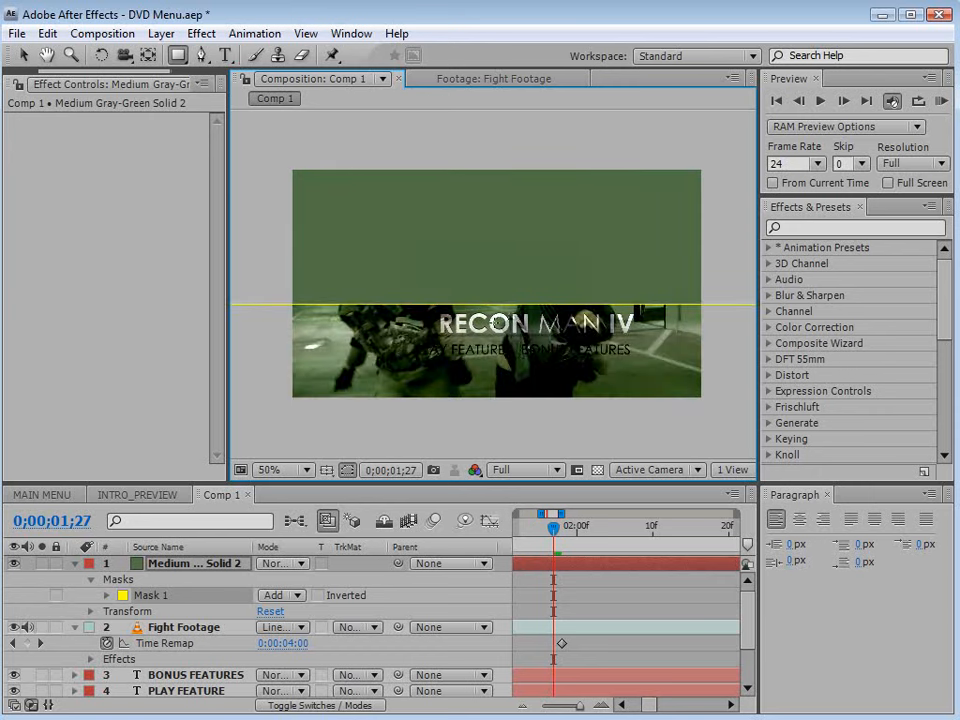
# Step: Feather the top solid's Mask 1 by 104 pixels and collapse the layer's properties
pyautogui.click(107, 595)
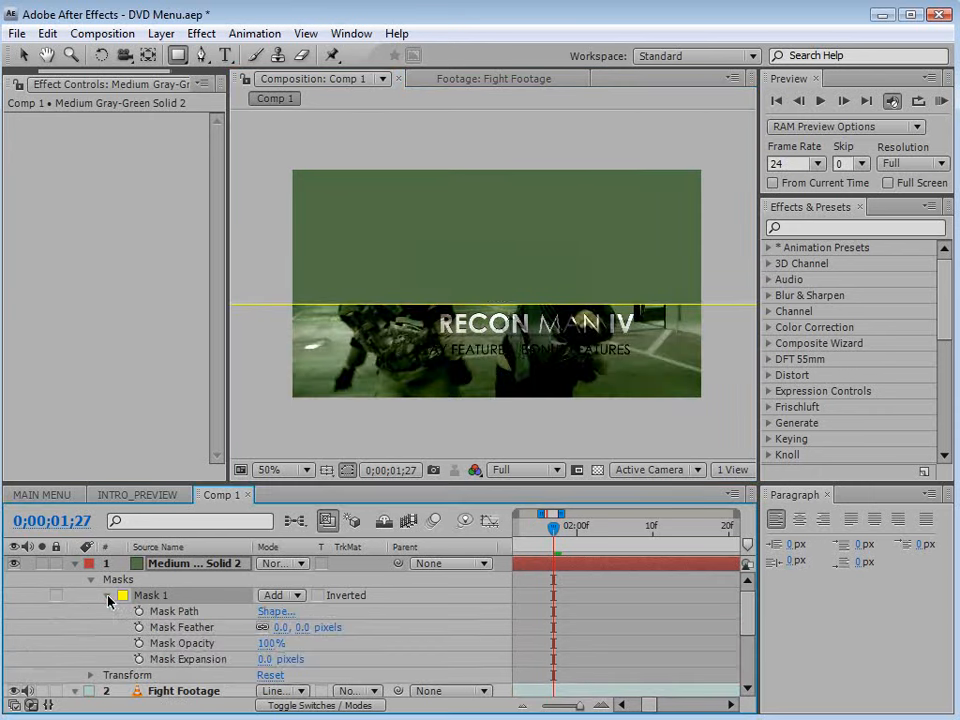
pyautogui.moveTo(282, 627); pyautogui.dragTo(383, 617)
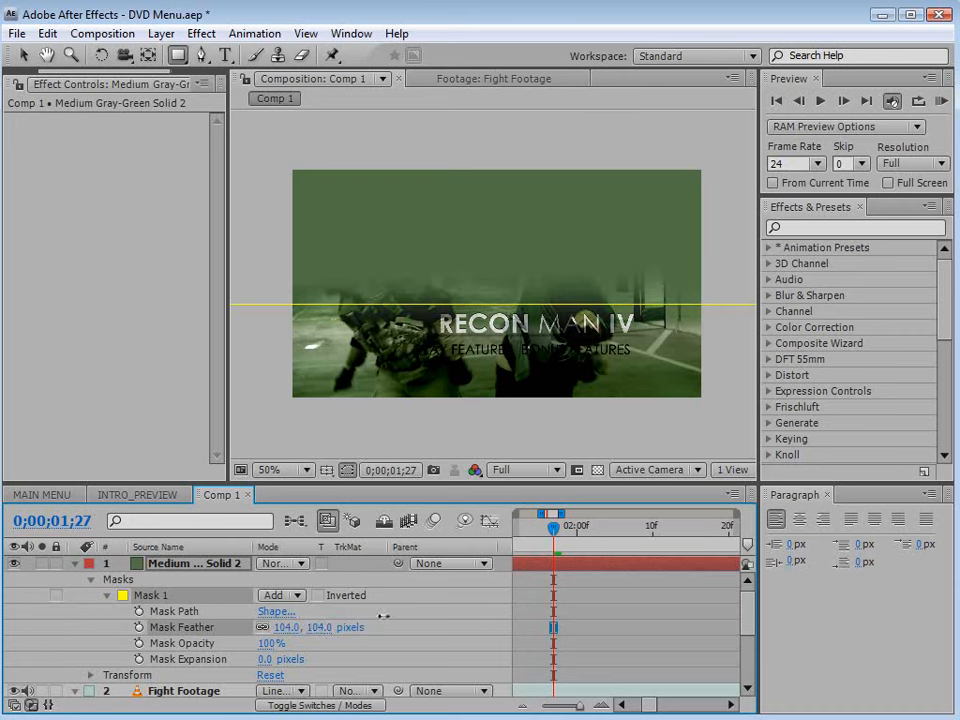
pyautogui.click(526, 580)
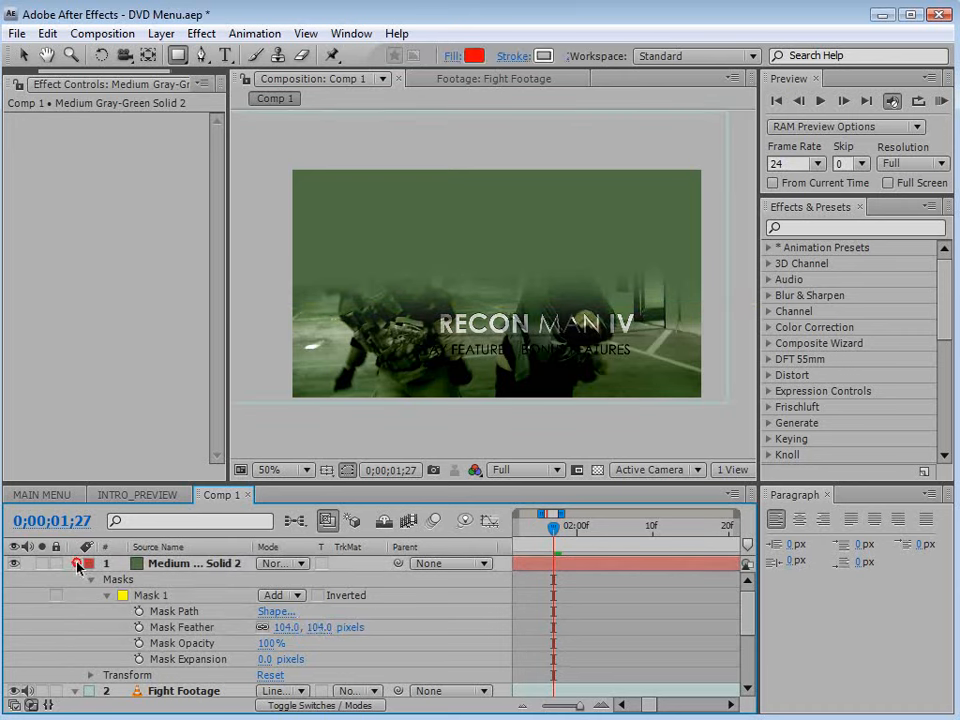
pyautogui.click(77, 565)
# Step: Solo the masked solid briefly to check its soft edge, and set it as the Fight Footage's Alpha Matte
pyautogui.click(42, 564)
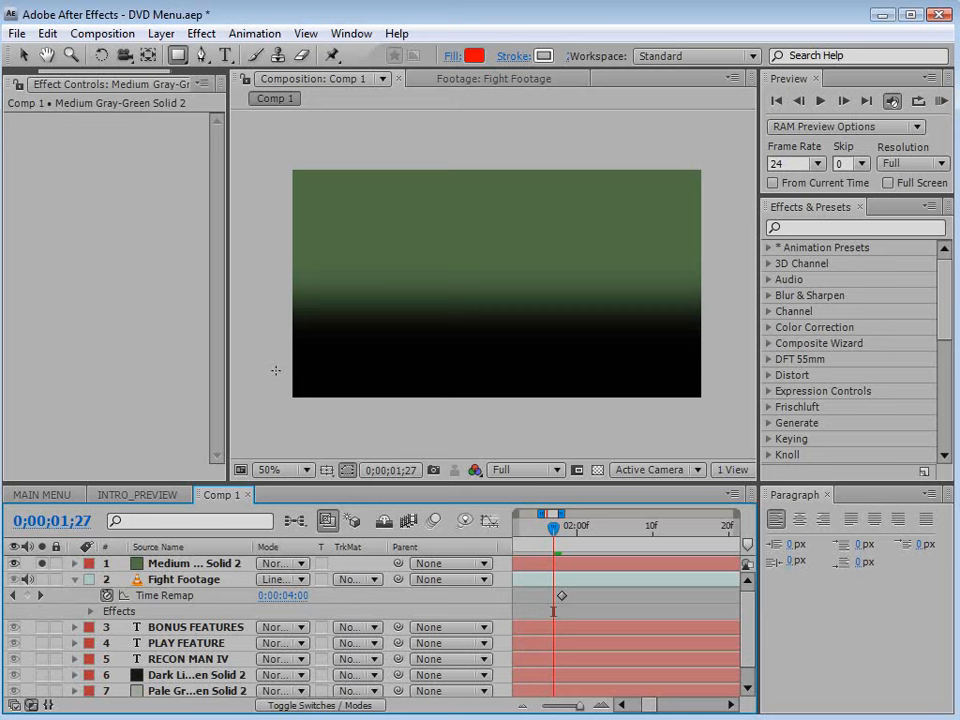
pyautogui.click(184, 579)
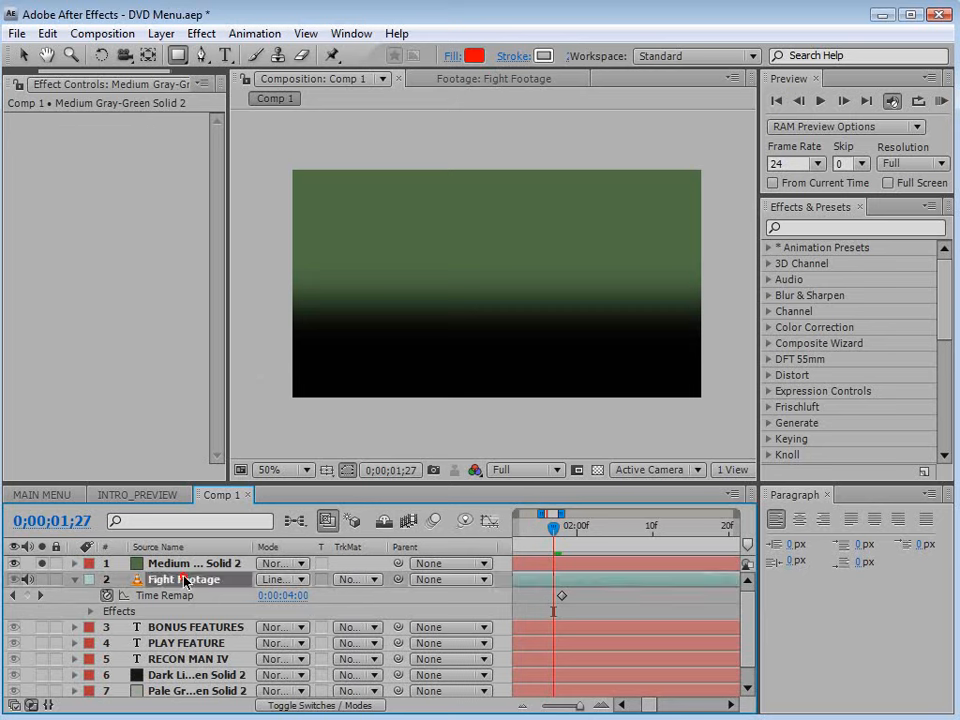
pyautogui.click(42, 564)
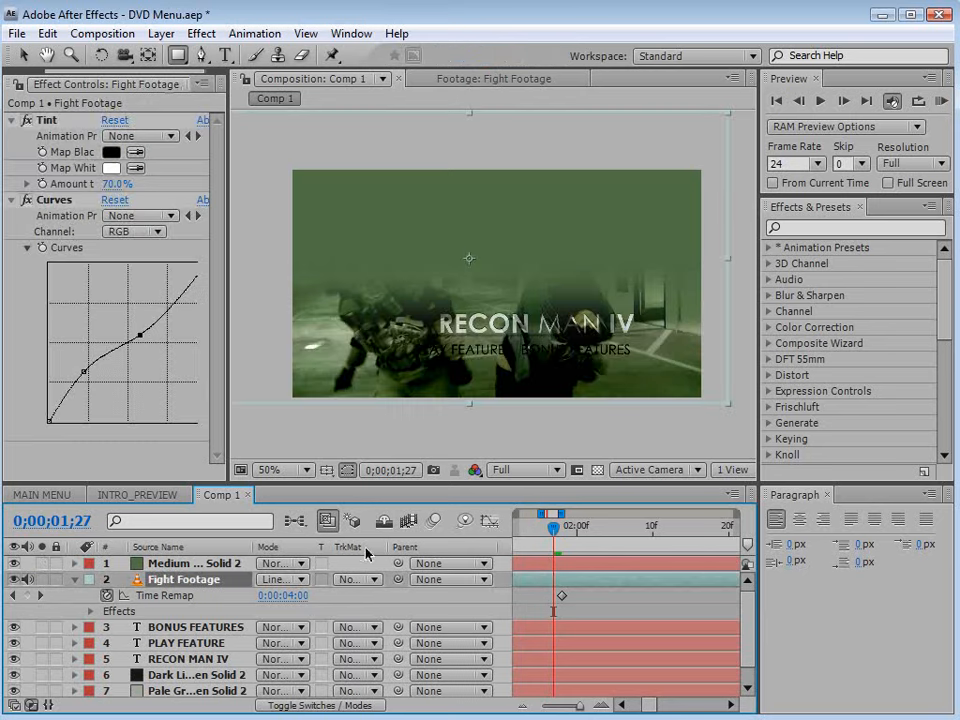
pyautogui.click(362, 579)
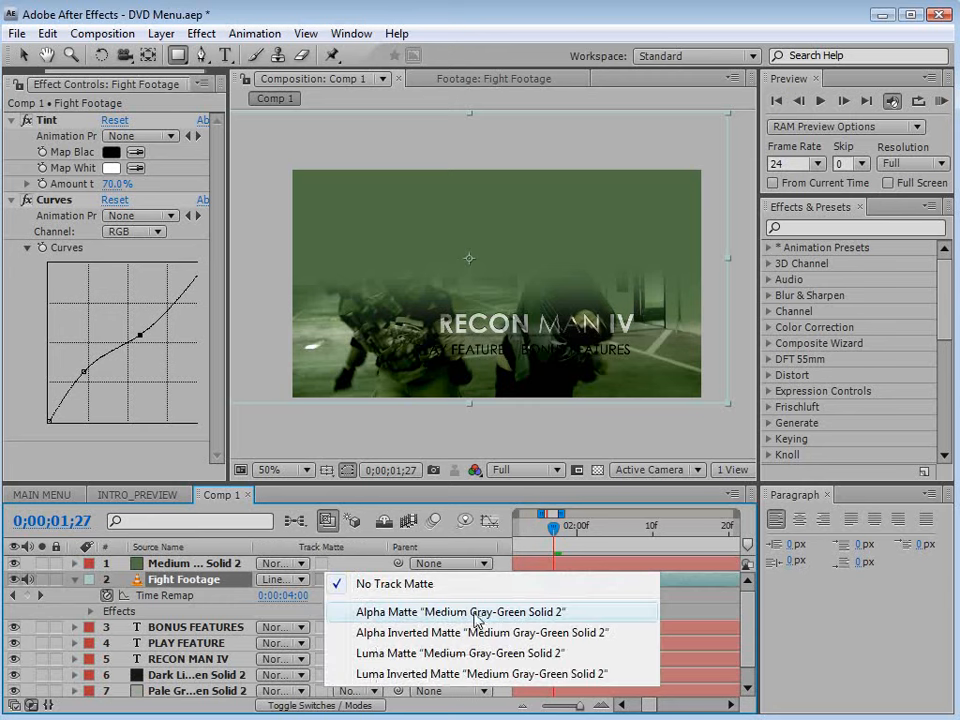
pyautogui.click(474, 614)
# Step: Rename the top matte solid layer to Mask
pyautogui.click(181, 564)
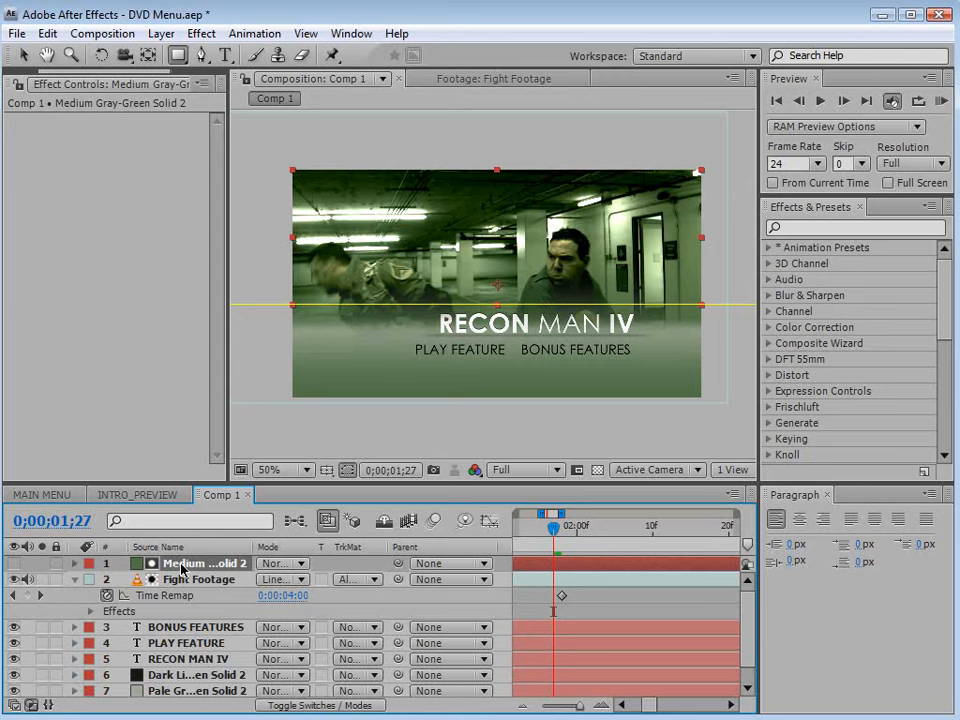
pyautogui.press('Return')
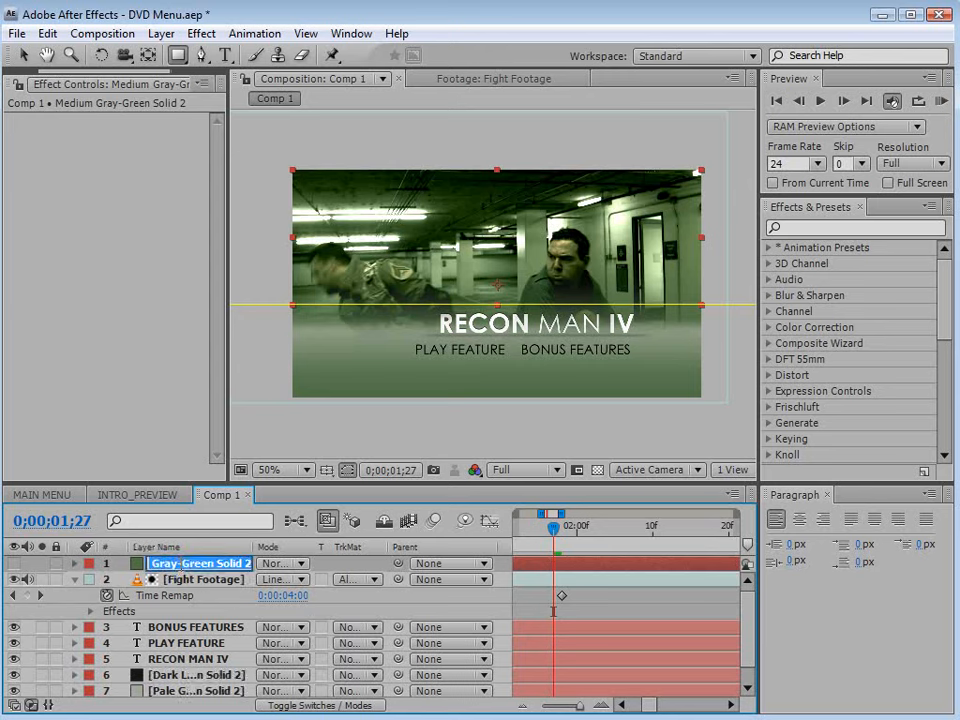
pyautogui.write('Mask')
pyautogui.press('Return')
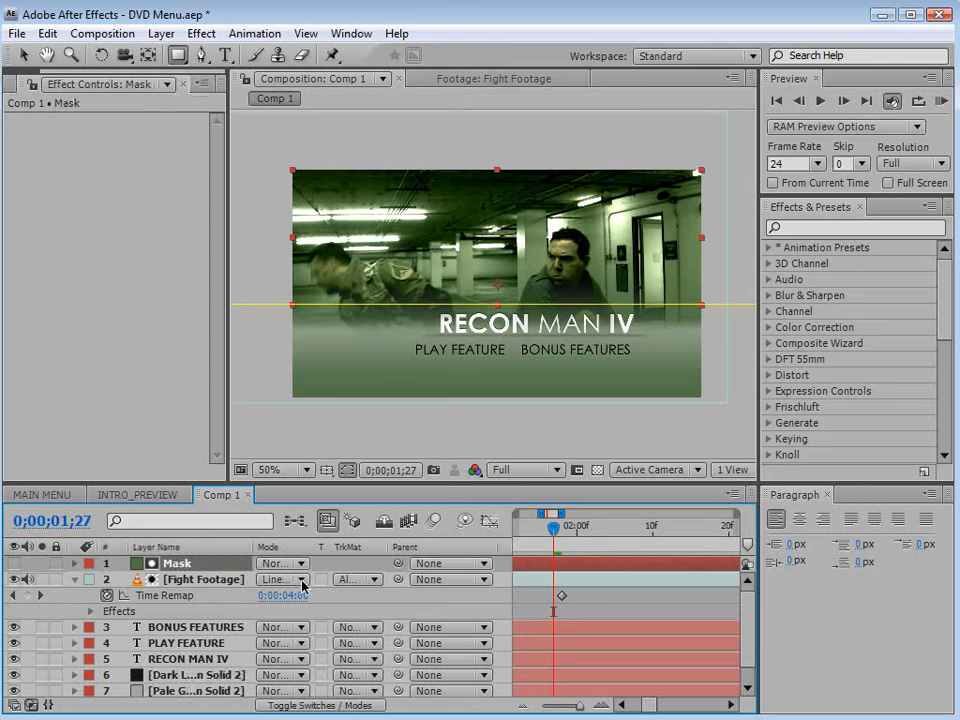
pyautogui.click(357, 579)
pyautogui.click(415, 583)
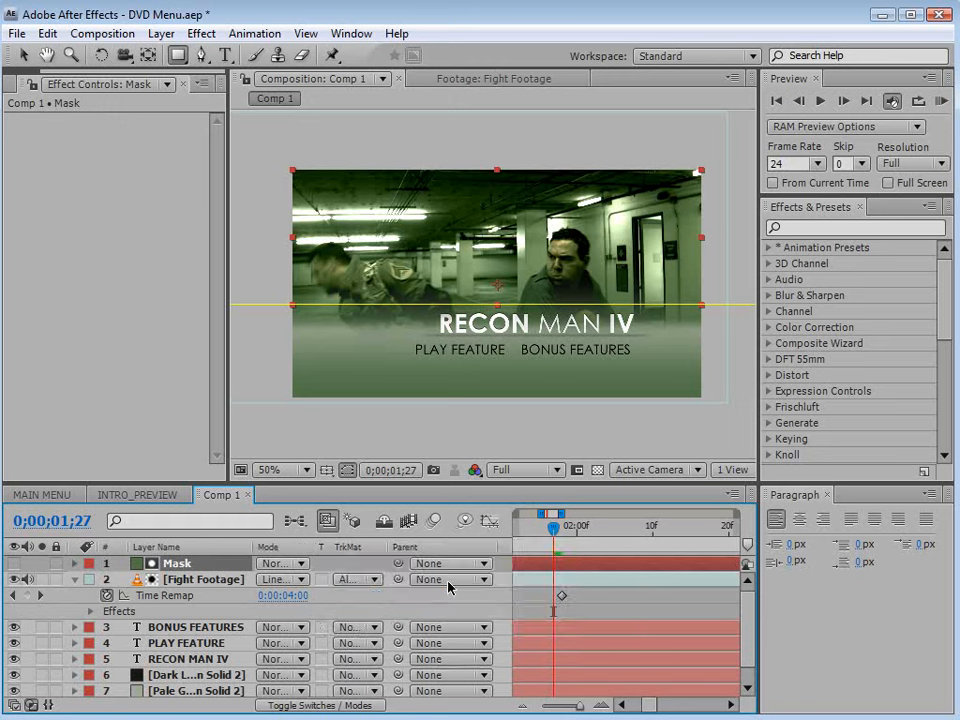
pyautogui.click(541, 596)
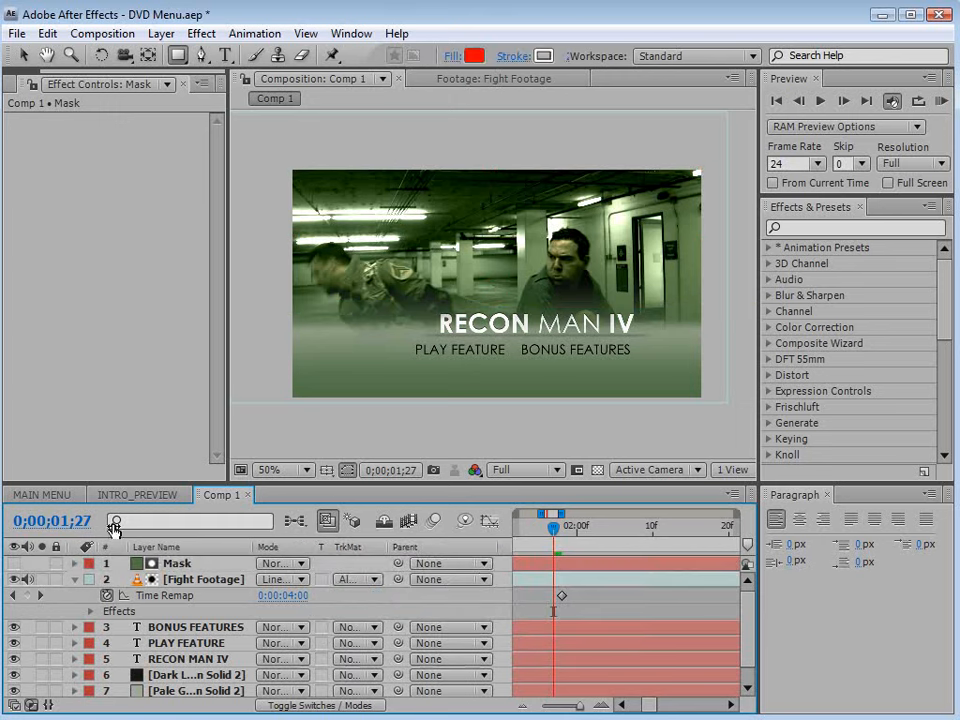
# Step: Increase the feather of the Mask layer's Mask 1 to 155 pixels
pyautogui.click(172, 563)
pyautogui.press('f')
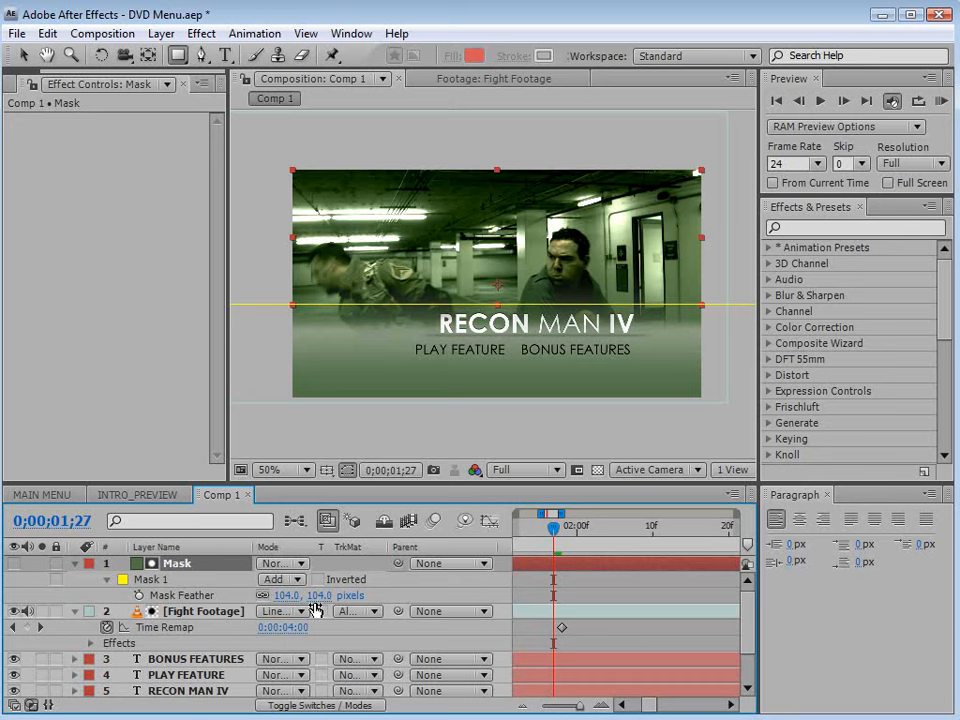
pyautogui.moveTo(311, 596); pyautogui.dragTo(358, 594)
# Step: Move the Mask layer's rectangular mask upward so the footage fades out higher above the RECON MAN IV title, and deselect it
pyautogui.press(',')
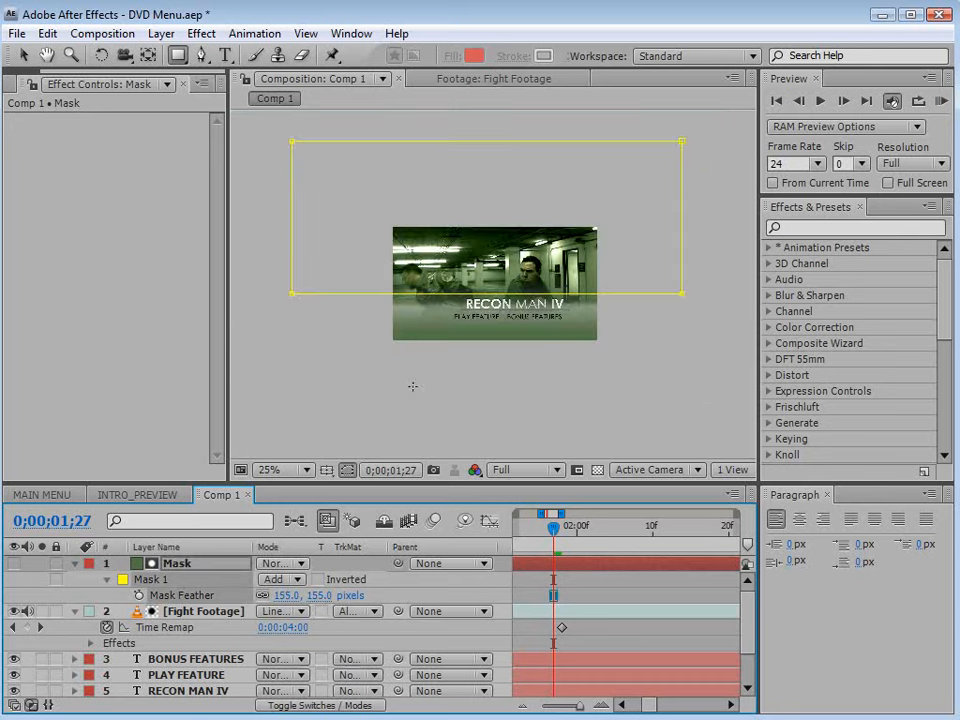
pyautogui.press('v')
pyautogui.click(681, 296)
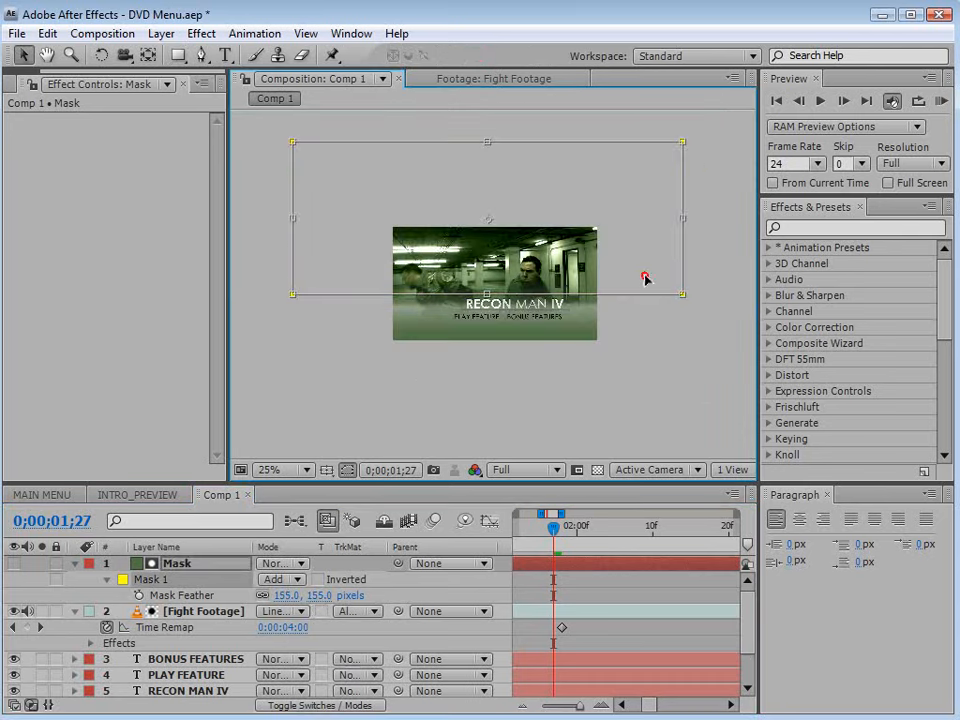
pyautogui.moveTo(645, 278); pyautogui.dragTo(648, 269)
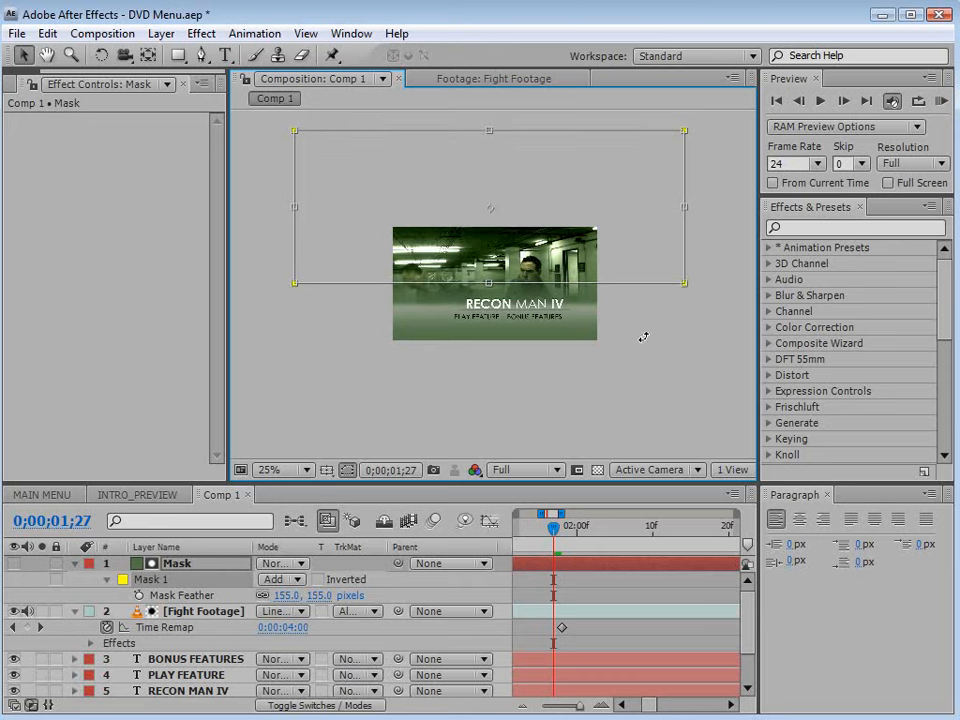
pyautogui.press('Return')
pyautogui.press('.')
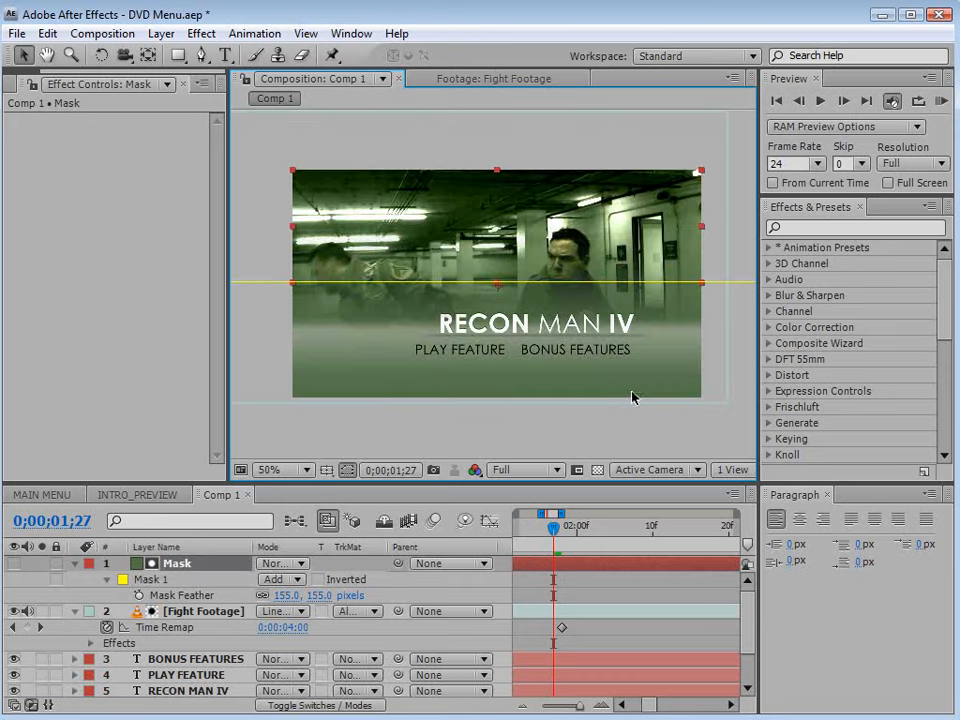
pyautogui.click(533, 600)
# Step: Shift the Fight Footage slightly to the right in the frame and check the fighter's face close up
pyautogui.click(188, 614)
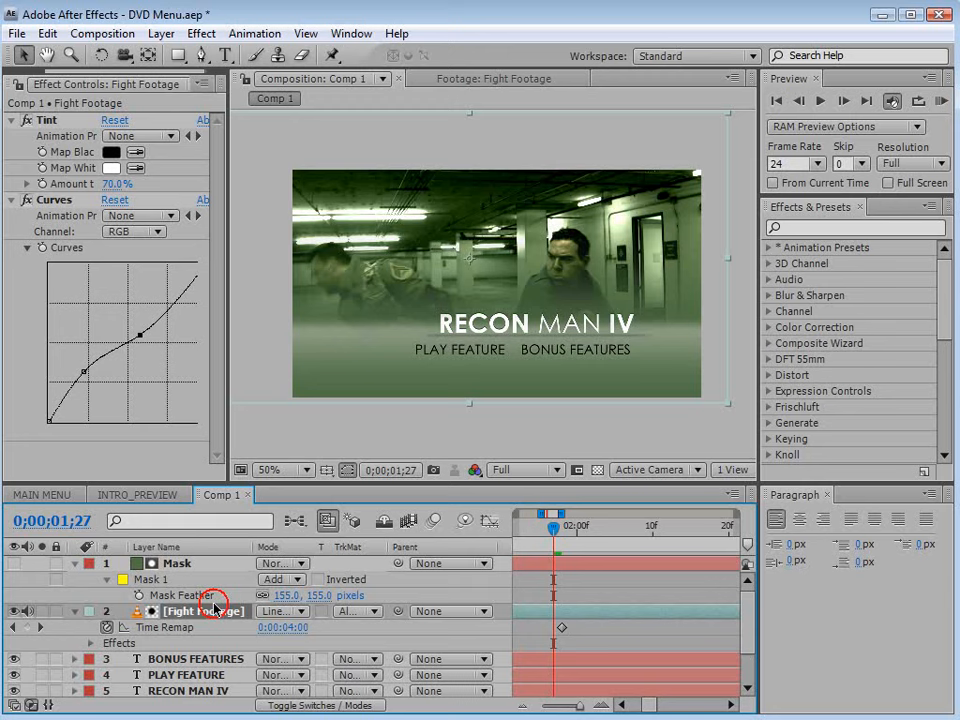
pyautogui.moveTo(557, 262); pyautogui.dragTo(610, 290)
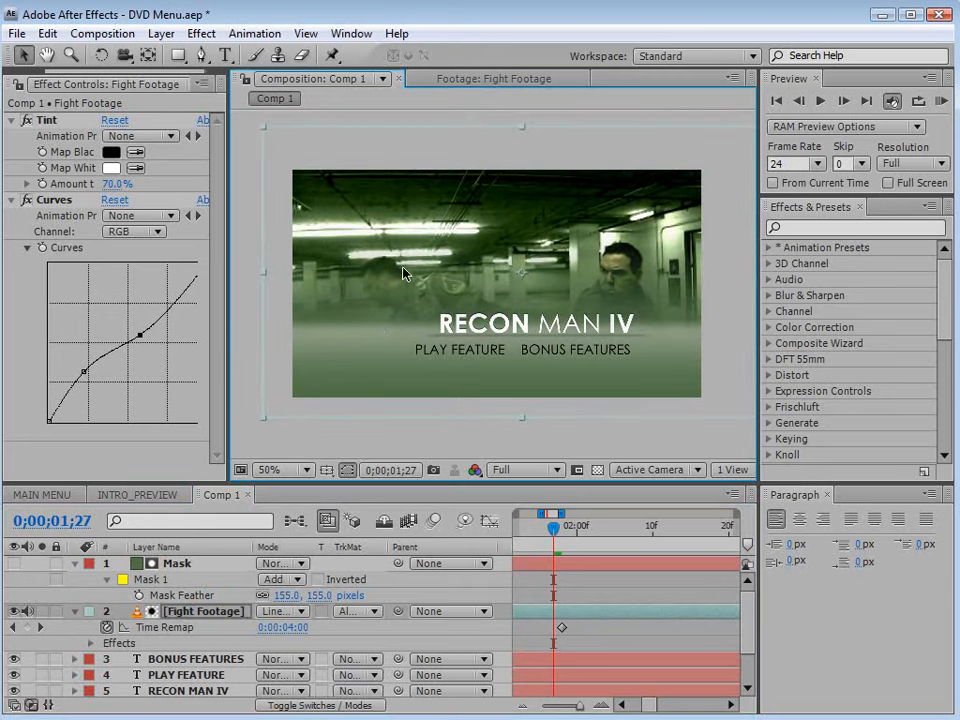
pyautogui.hotkey('ctrl', 'z')
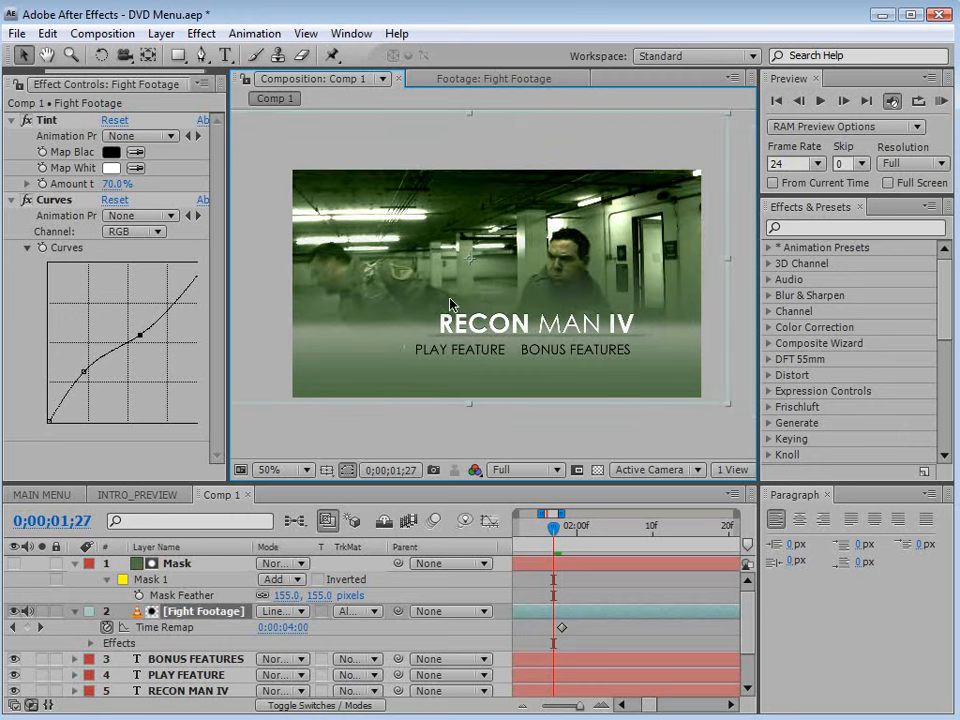
pyautogui.moveTo(569, 301)
pyautogui.mouseDown()
pyautogui.moveTo(579, 304)
pyautogui.moveTo(573, 316)
pyautogui.mouseUp()
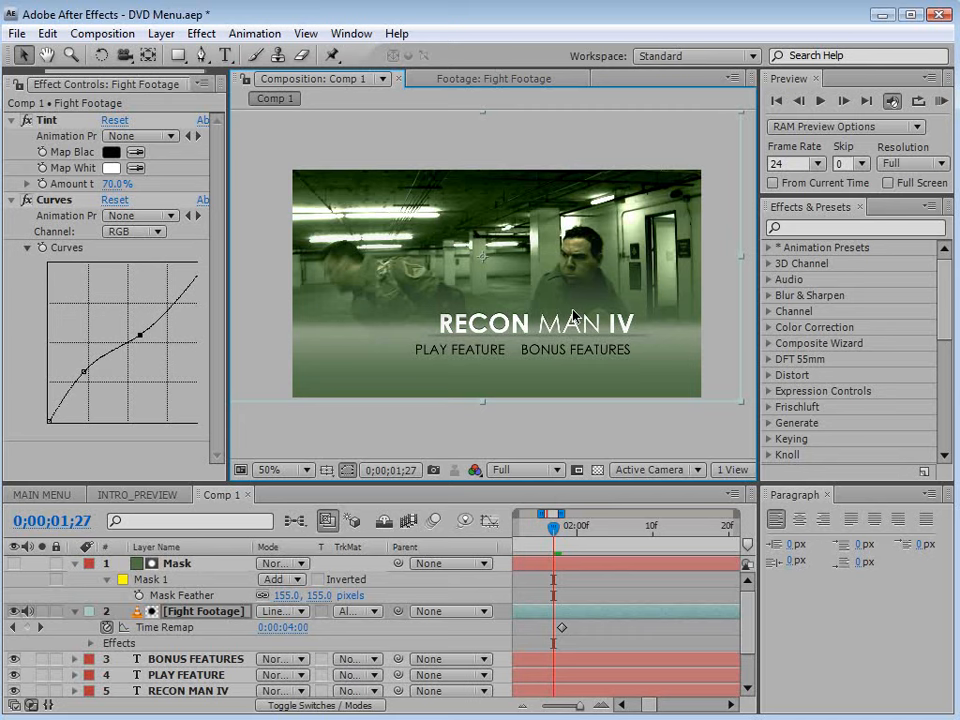
pyautogui.scroll(4, 573, 316)
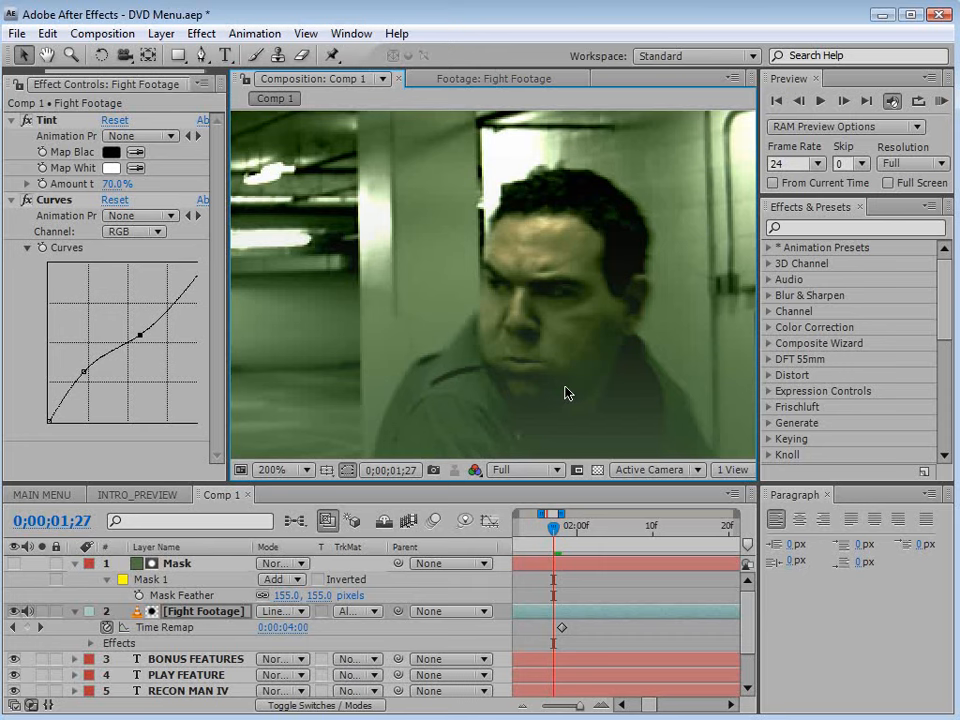
pyautogui.scroll(-3, 564, 392)
# Step: Create a comp-size white solid and shrink it vertically to a thin full-width band over the PLAY FEATURE and BONUS FEATURES row
pyautogui.click(161, 33)
pyautogui.moveTo(190, 55)
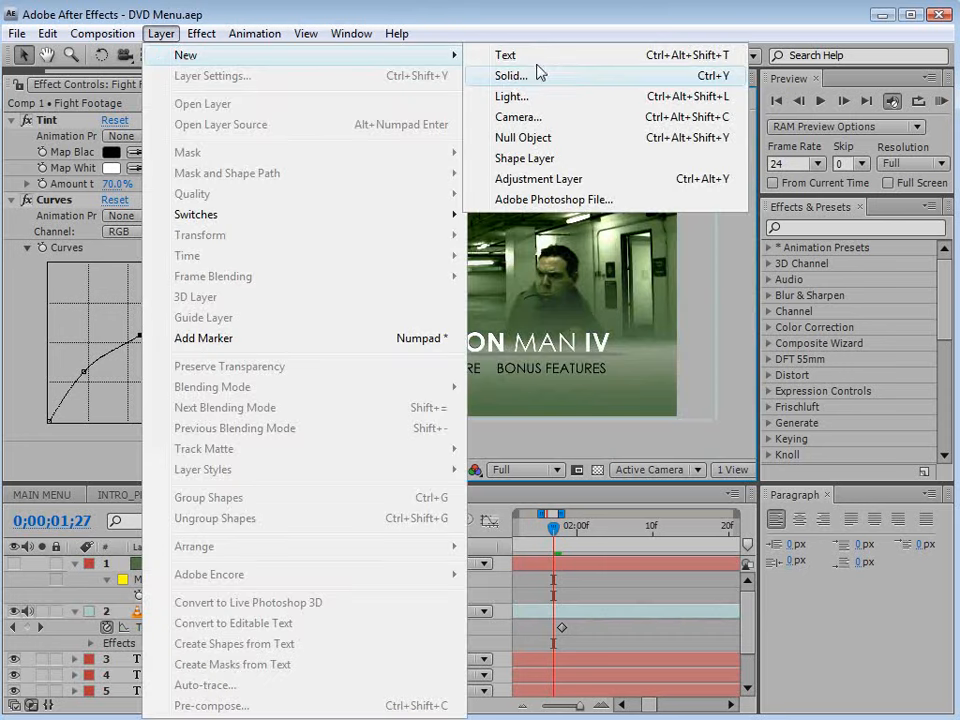
pyautogui.click(537, 70)
pyautogui.click(279, 405)
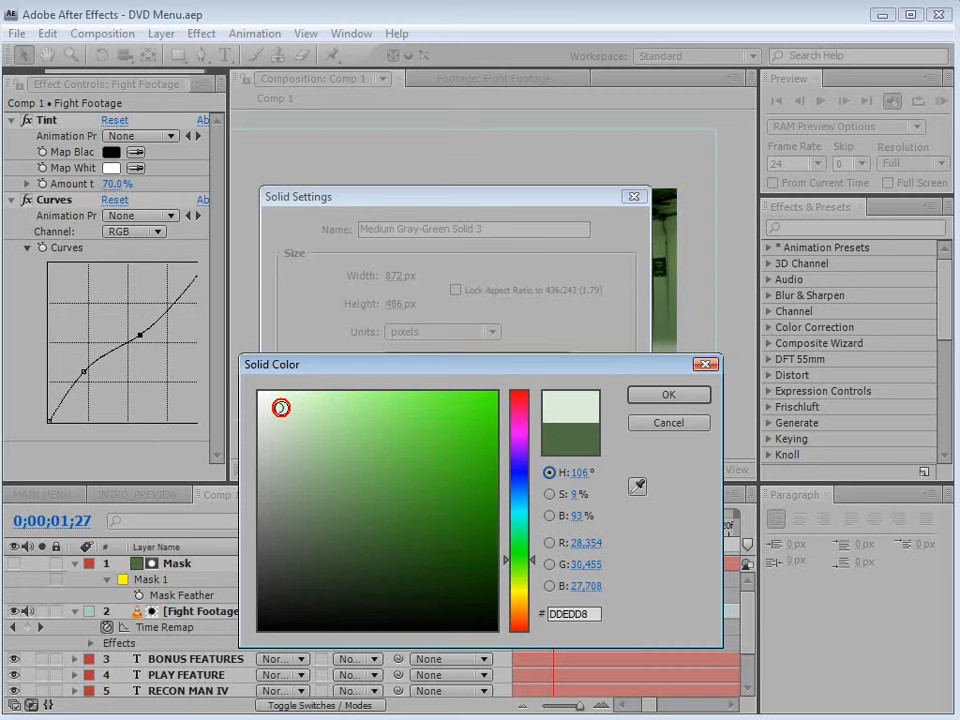
pyautogui.click(259, 392)
pyautogui.click(668, 394)
pyautogui.click(502, 558)
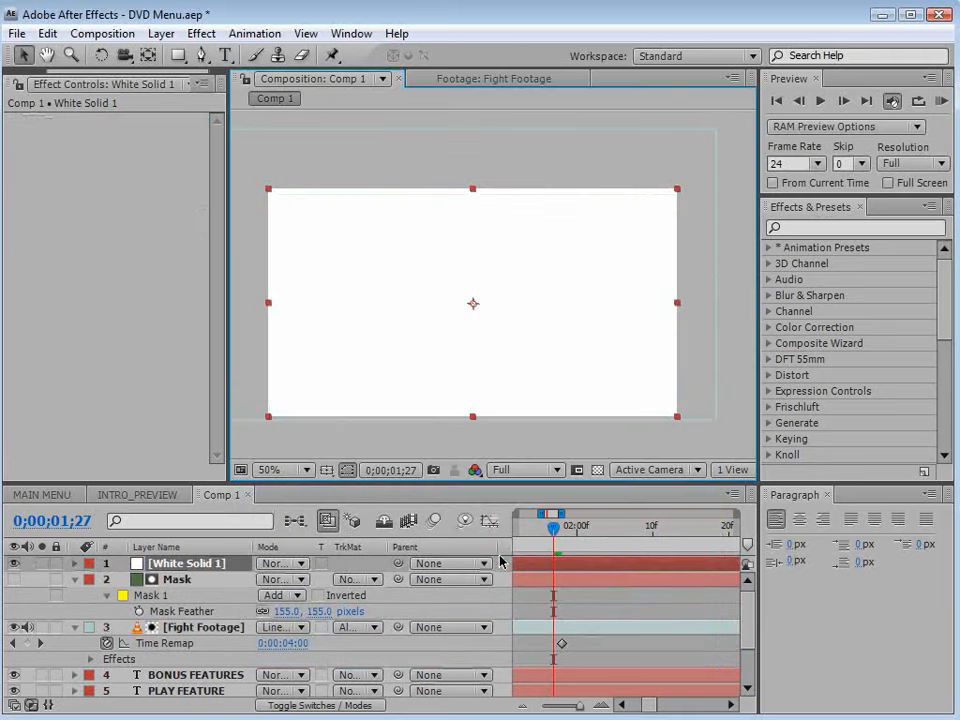
pyautogui.moveTo(475, 418); pyautogui.dragTo(495, 372)
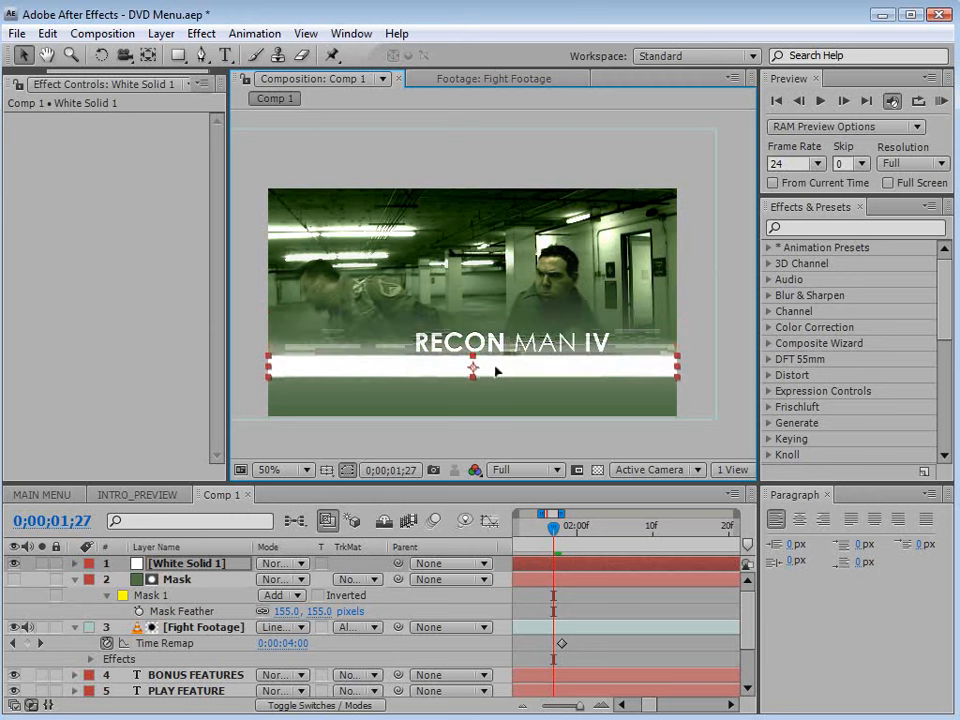
# Step: Set White Solid 1's blending mode to Overlay and its opacity to 17%
pyautogui.click(278, 563)
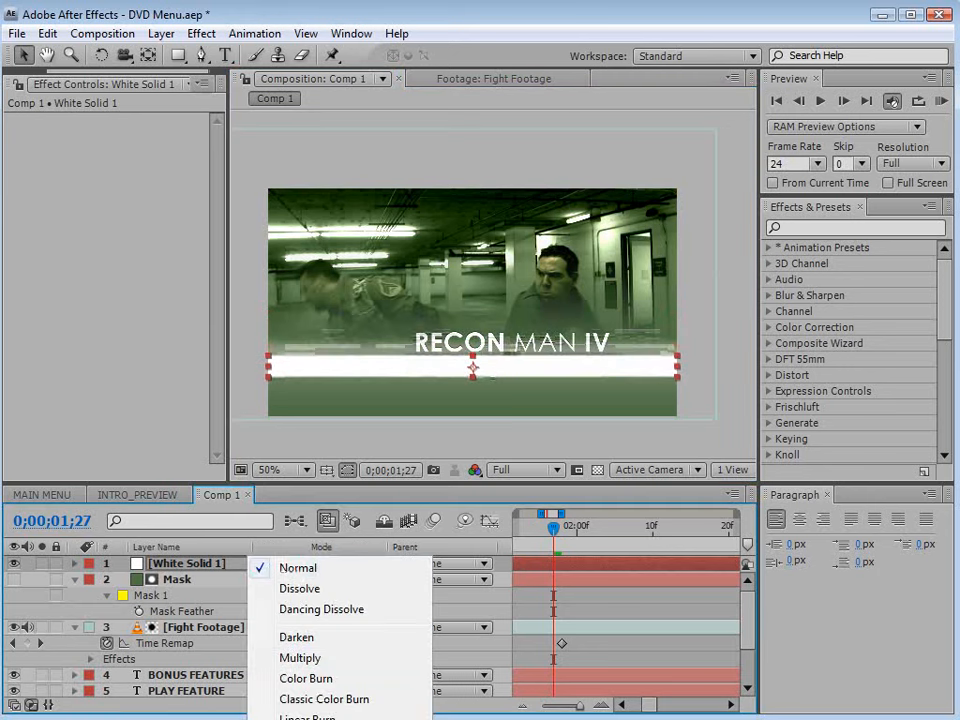
pyautogui.click(300, 719)
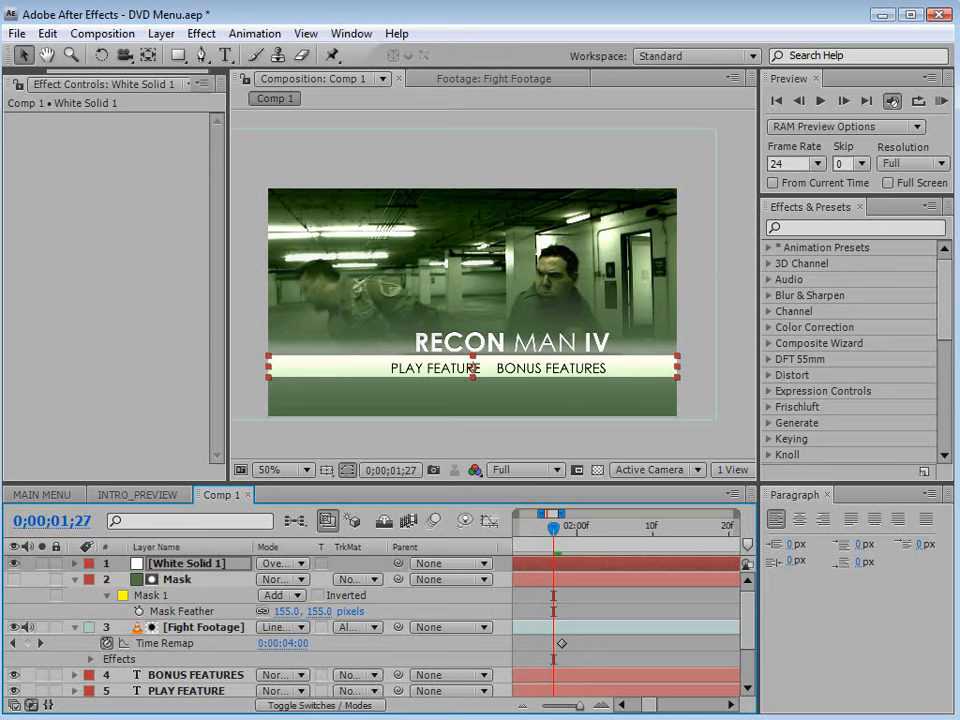
pyautogui.press('t')
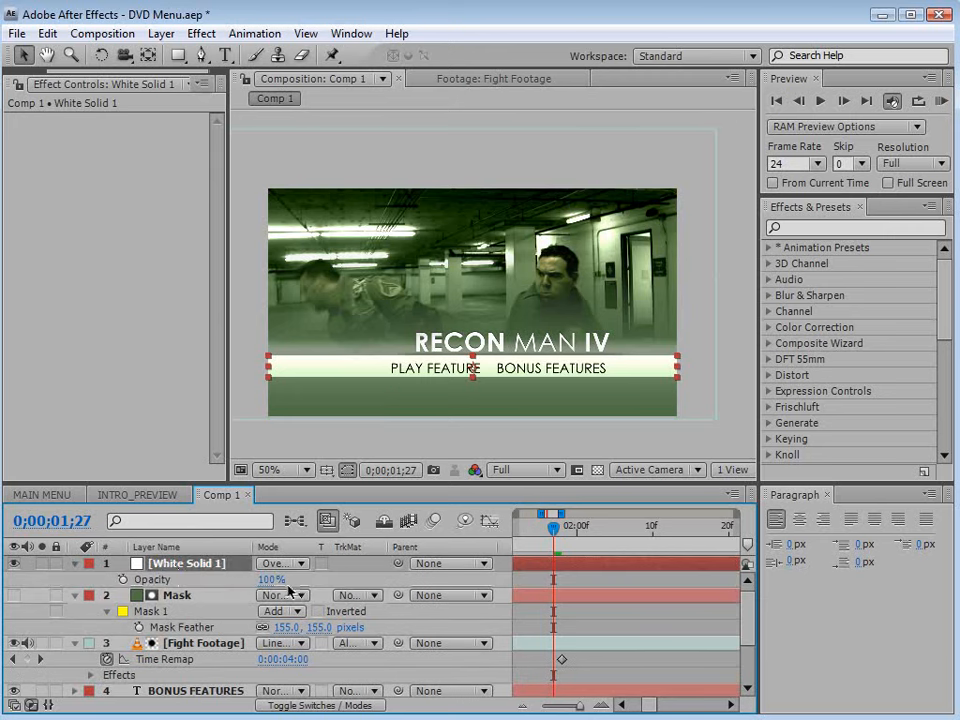
pyautogui.moveTo(268, 579); pyautogui.dragTo(200, 579)
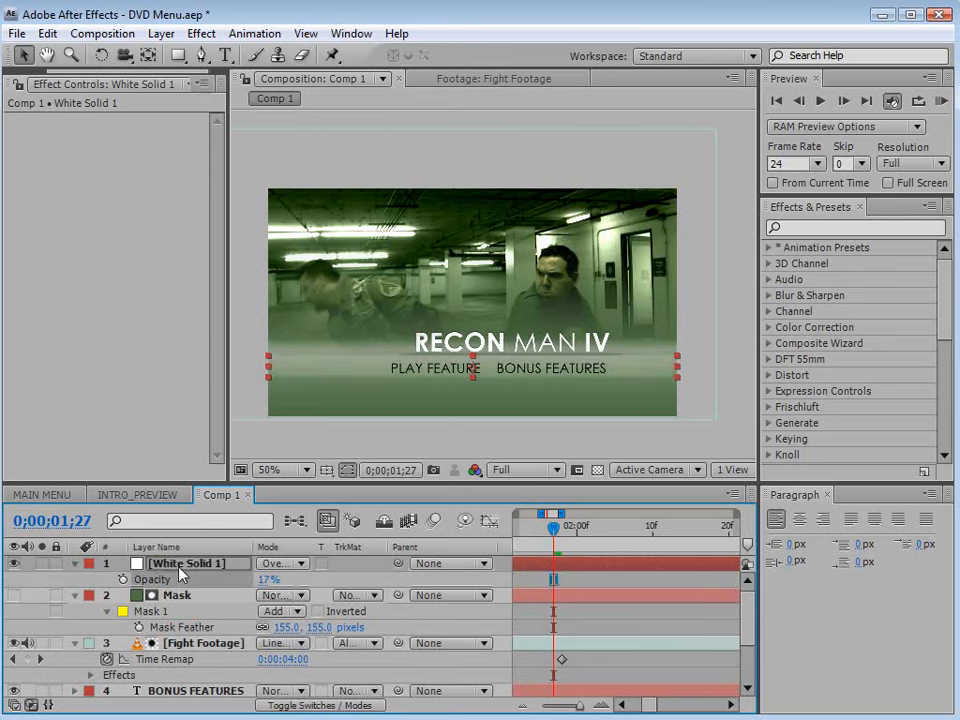
# Step: Enlarge the timeline area and place White Solid 1 in the layer order between PLAY FEATURE and RECON MAN IV
pyautogui.scroll(1, 552, 409)
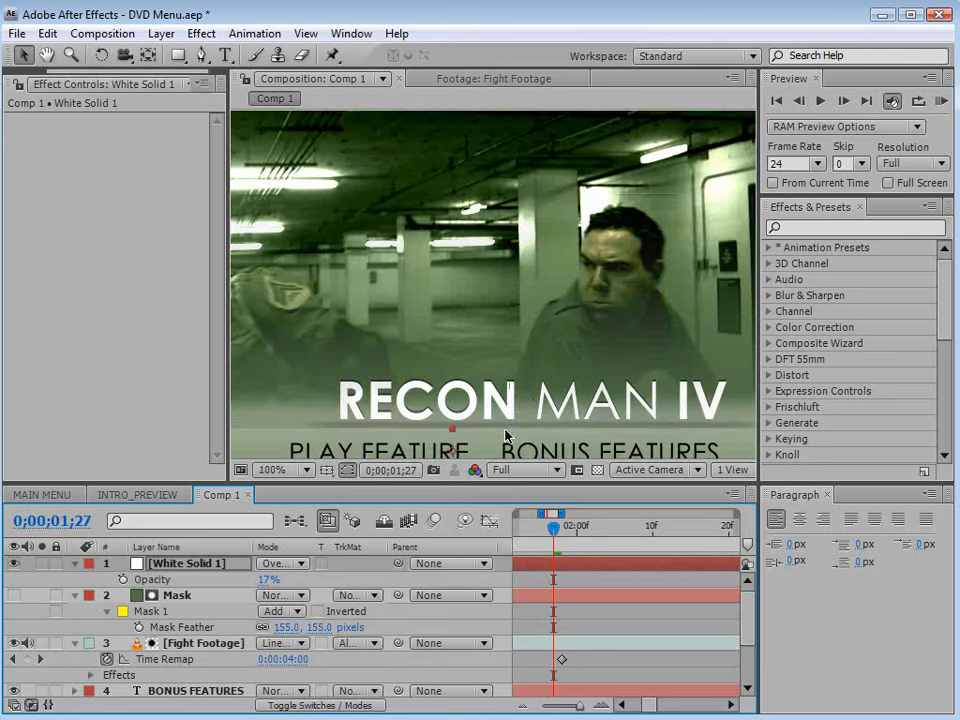
pyautogui.moveTo(457, 441); pyautogui.dragTo(466, 339)
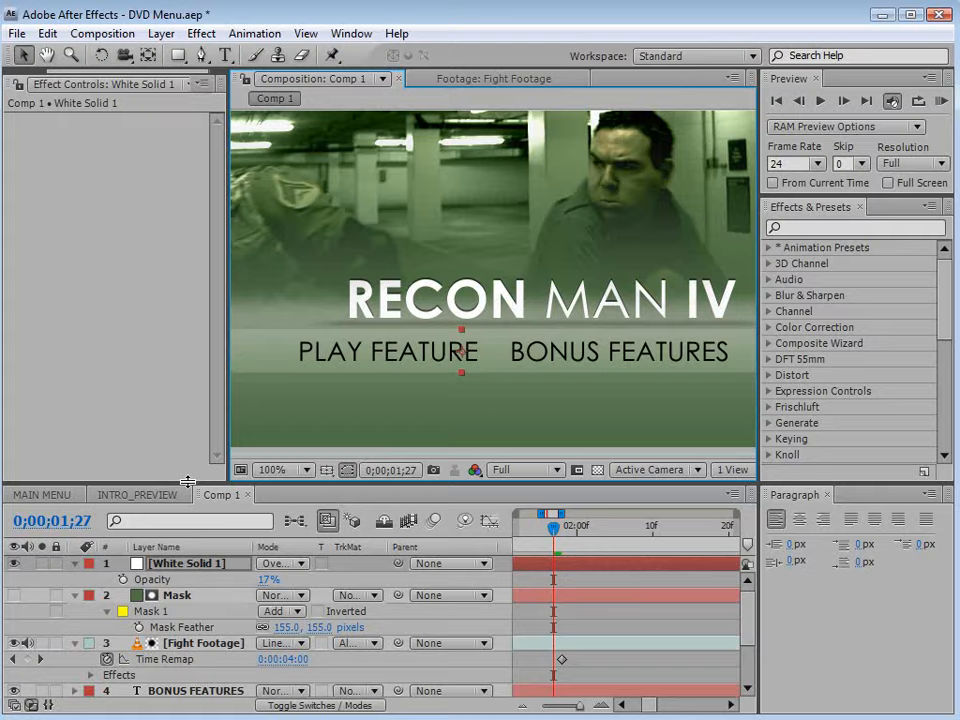
pyautogui.moveTo(188, 484); pyautogui.dragTo(186, 358)
pyautogui.moveTo(174, 438); pyautogui.dragTo(162, 603)
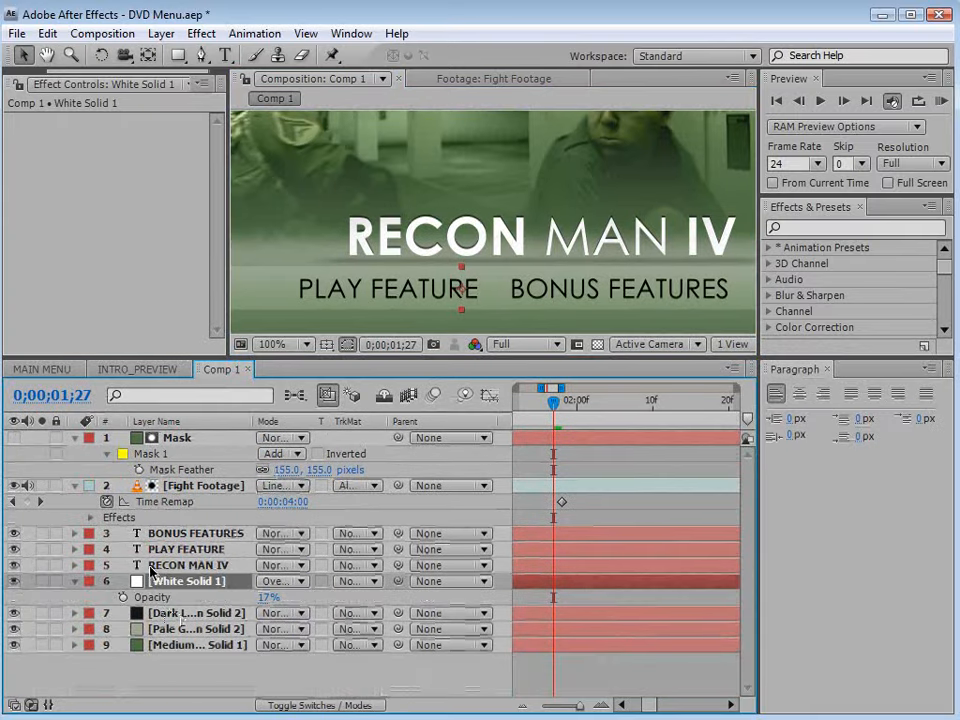
pyautogui.moveTo(162, 581); pyautogui.dragTo(163, 552)
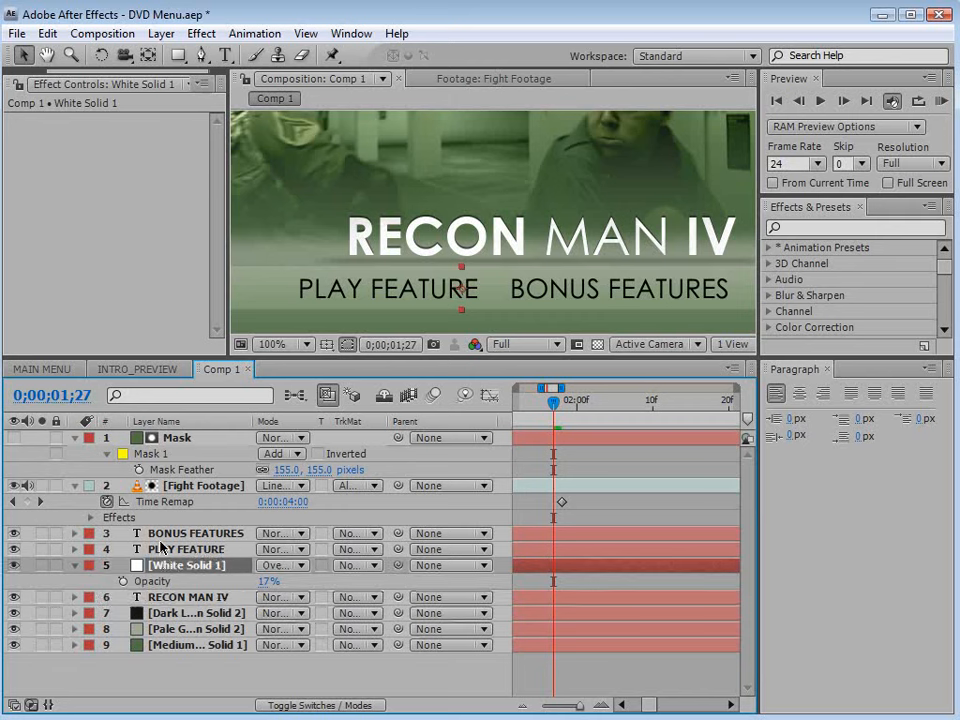
# Step: Nudge the white band and both menu option texts slightly down from the title together, and deselect them
pyautogui.keyDown('shift'); pyautogui.click(167, 533); pyautogui.keyUp('shift')
pyautogui.press(',')
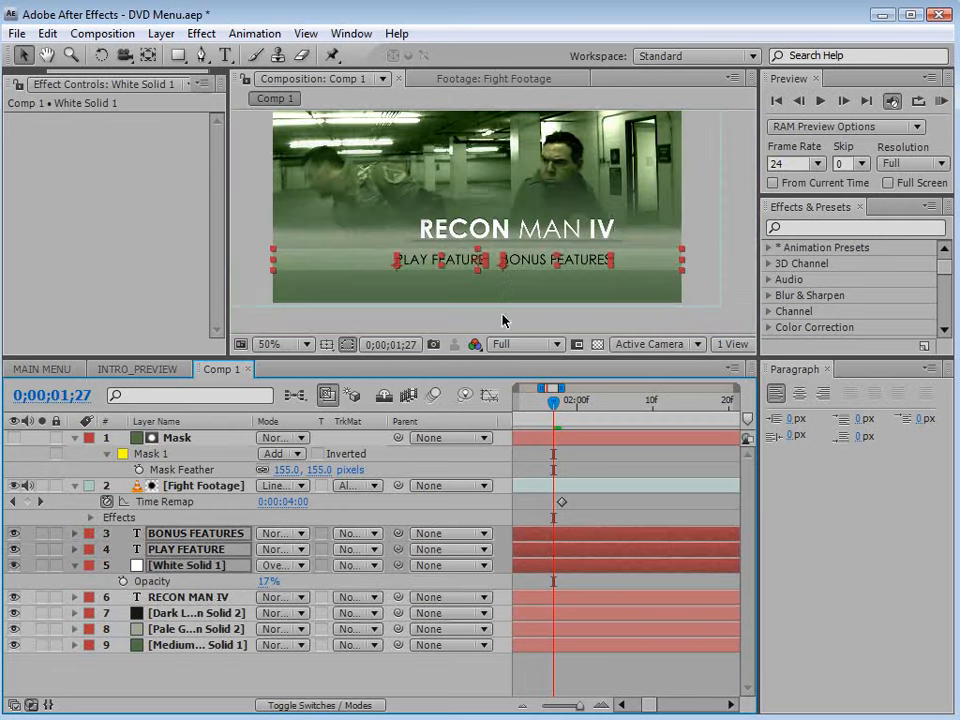
pyautogui.click(591, 300)
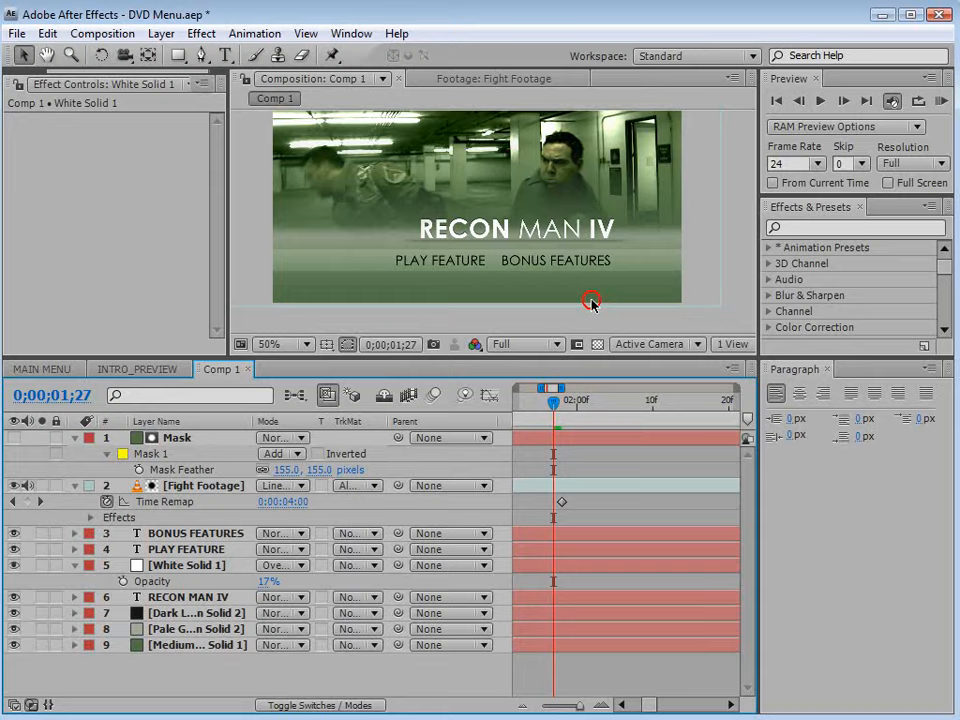
# Step: Check the menu composition maximized at 100%, restore the normal layout and save the project
pyautogui.press('.')
pyautogui.press('`')
pyautogui.press('space')
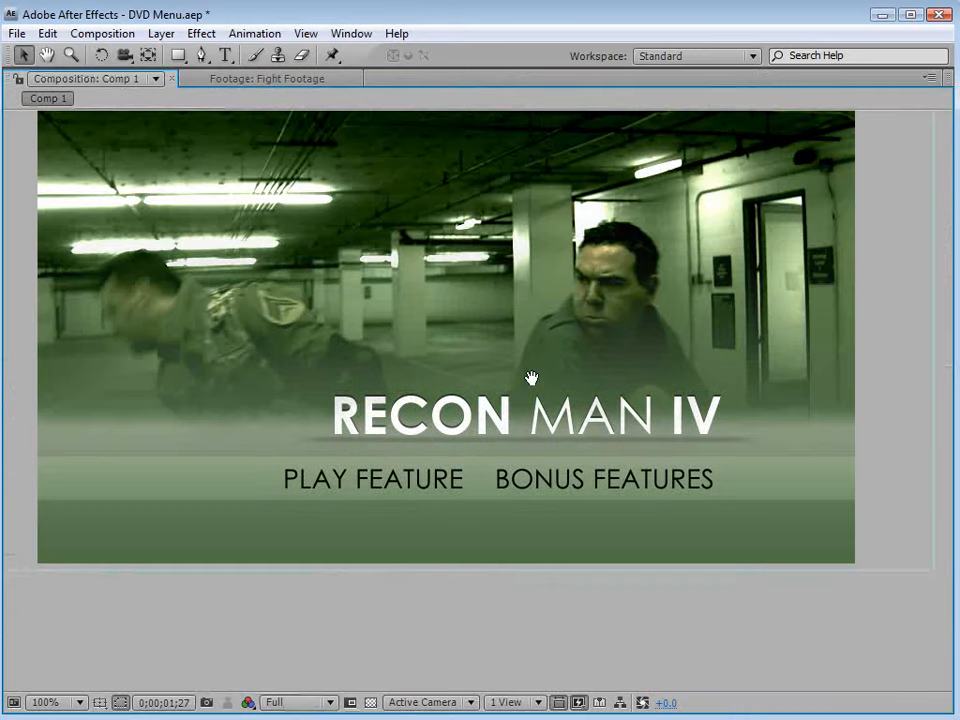
pyautogui.moveTo(512, 272); pyautogui.dragTo(531, 347)
pyautogui.press('`')
pyautogui.press(',')
pyautogui.hotkey('ctrl', 's')
pyautogui.click(602, 464)
# Step: Create a comp-size orange solid (F29C2C) as the top layer
pyautogui.press('-')
pyautogui.press('-')
pyautogui.press('-')
pyautogui.press('-')
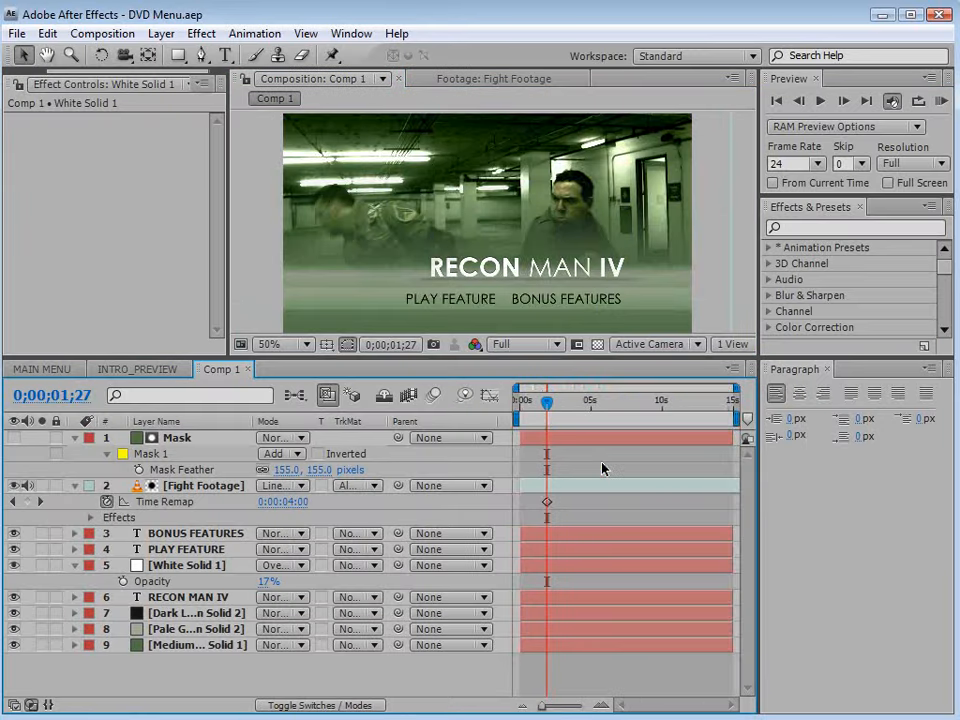
pyautogui.press('=')
pyautogui.press('space')
pyautogui.moveTo(573, 523); pyautogui.dragTo(703, 527)
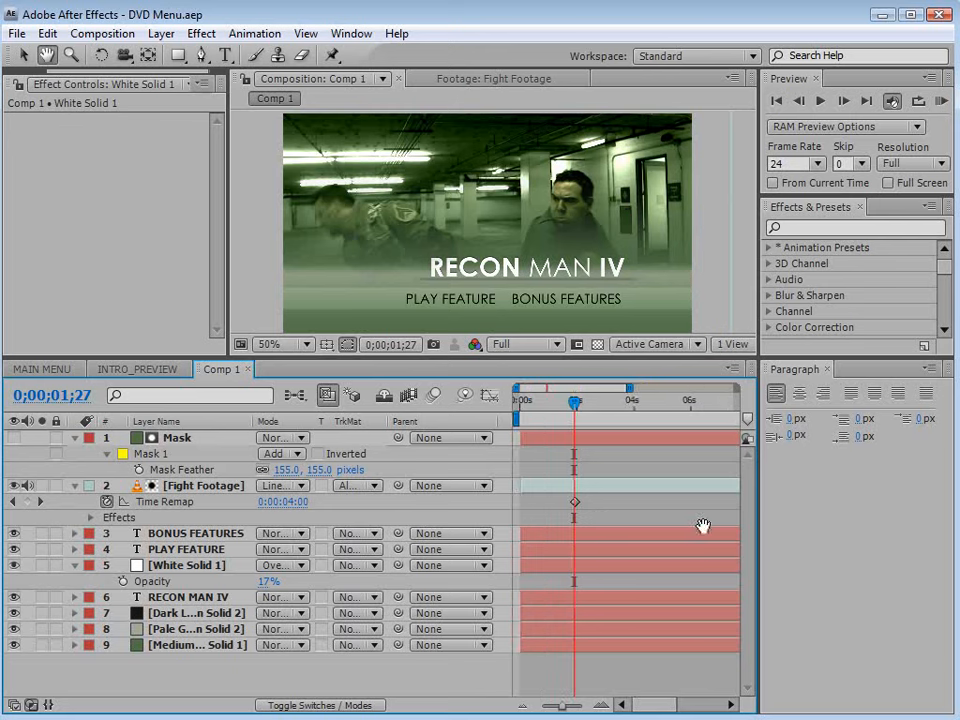
pyautogui.click(161, 33)
pyautogui.moveTo(190, 55)
pyautogui.click(540, 75)
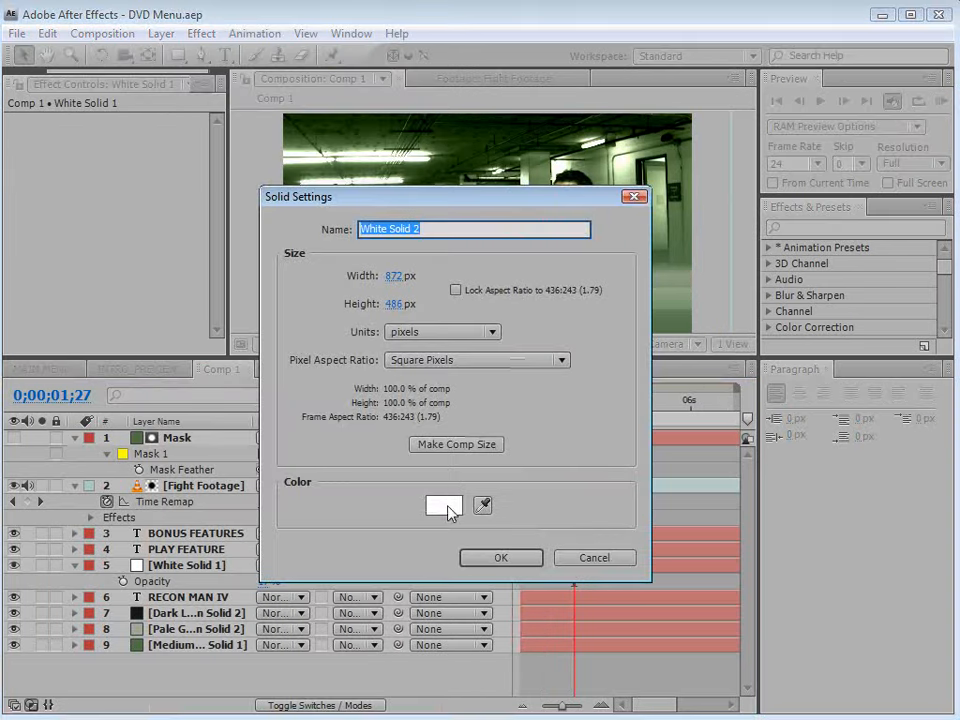
pyautogui.click(445, 508)
pyautogui.click(521, 611)
pyautogui.click(454, 404)
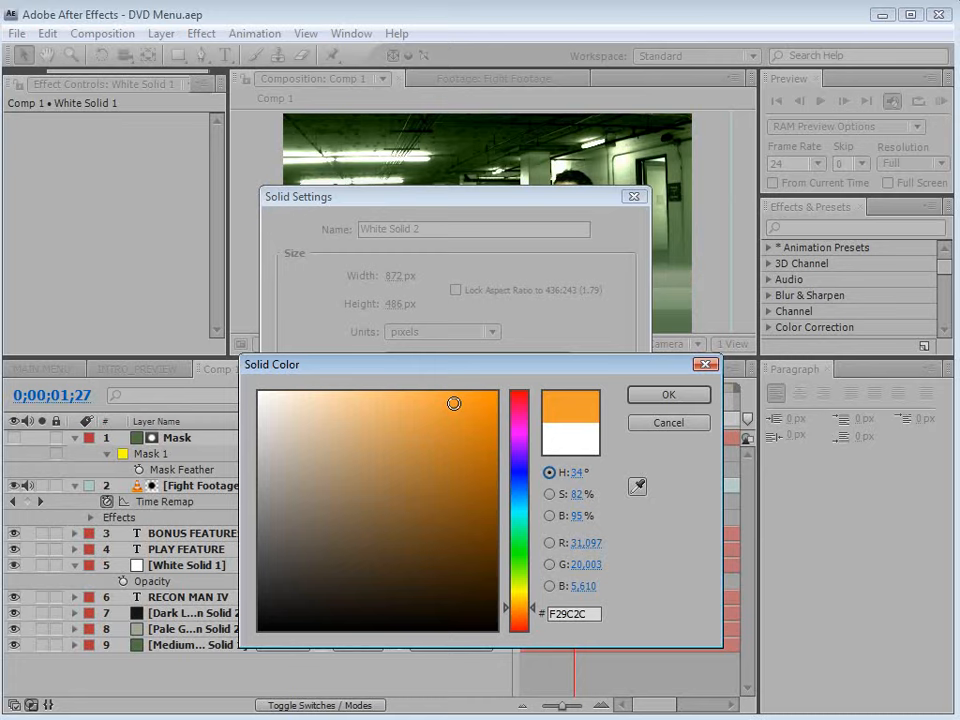
pyautogui.press('Return')
pyautogui.press('Return')
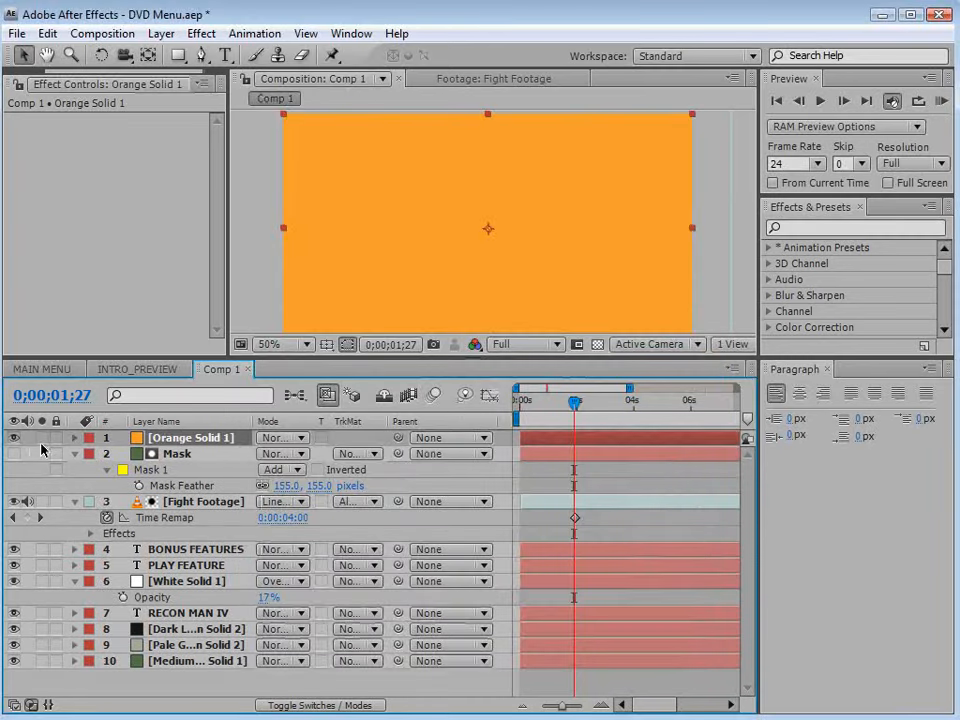
# Step: Set Orange Solid 1's blending mode to Add and hide the layer
pyautogui.click(272, 438)
pyautogui.click(300, 645)
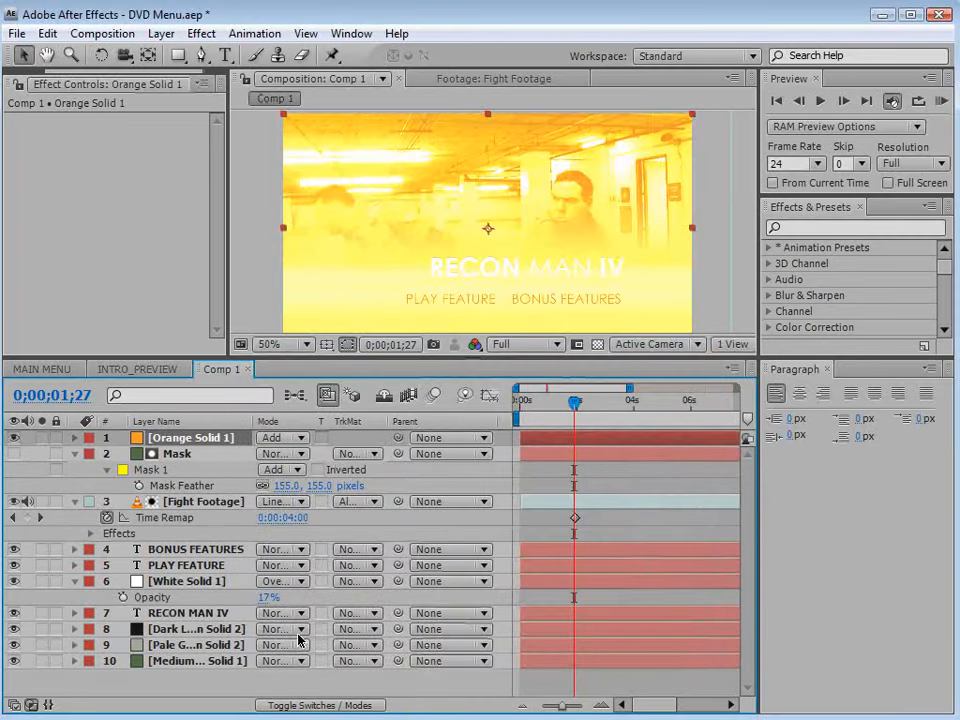
pyautogui.click(14, 438)
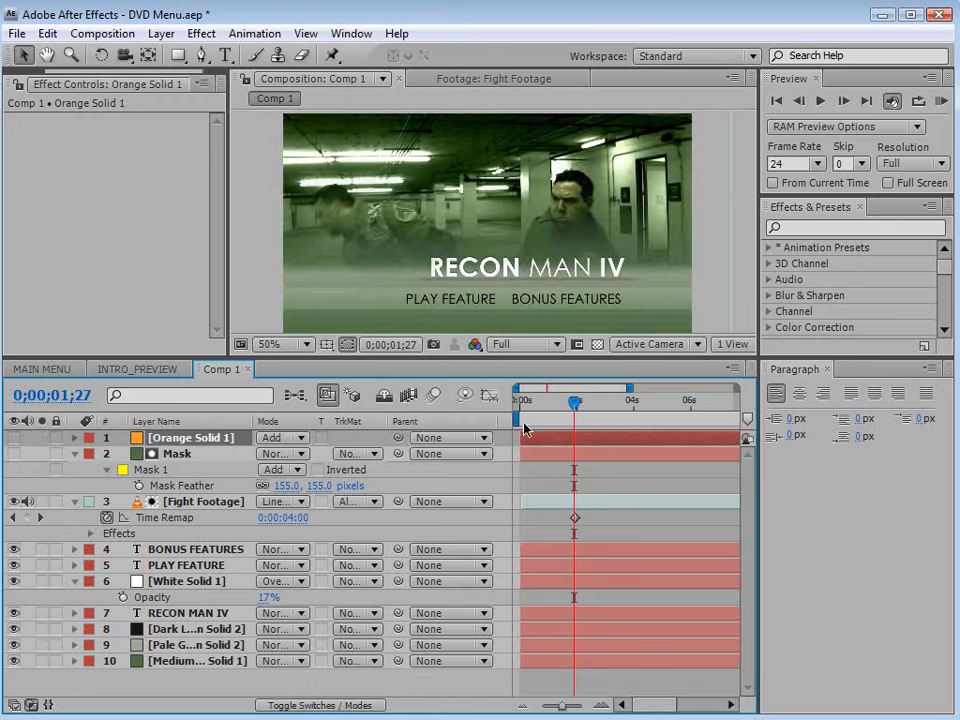
# Step: Move the current time to the Fight Footage's Time Remap freeze keyframe at 0;00;01;28
pyautogui.moveTo(574, 403)
pyautogui.mouseDown()
pyautogui.moveTo(562, 403)
pyautogui.moveTo(574, 412)
pyautogui.mouseUp()
pyautogui.press('pageup')
pyautogui.press('pageup')
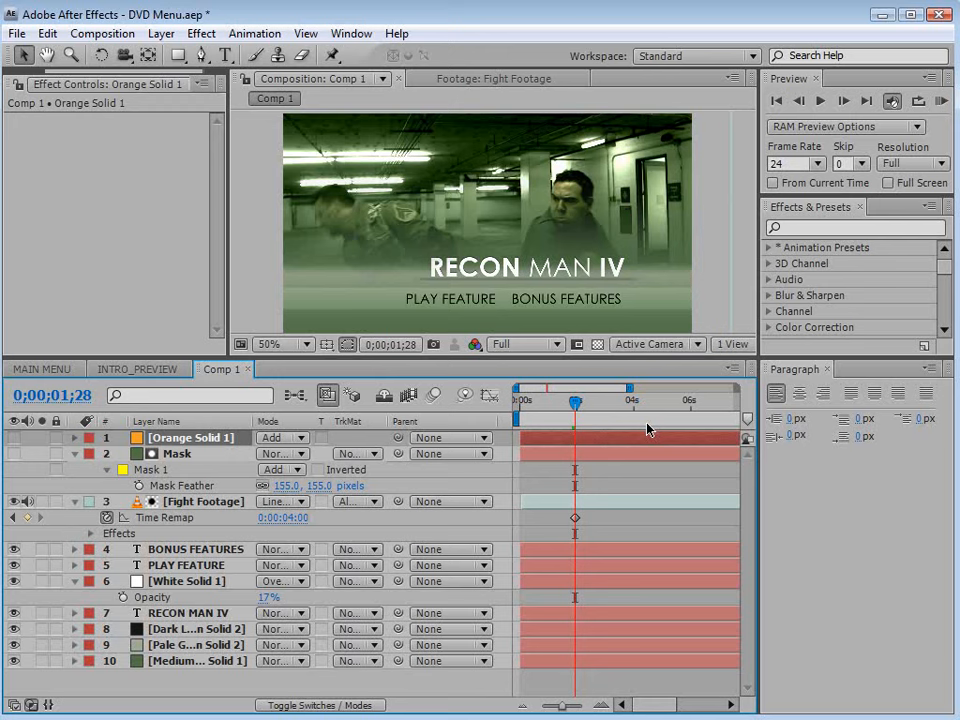
# Step: Show Orange Solid 1 and shift its layer to start at 0;00;01;27, one frame before the freeze keyframe
pyautogui.press('pageup')
pyautogui.press('pagedown')
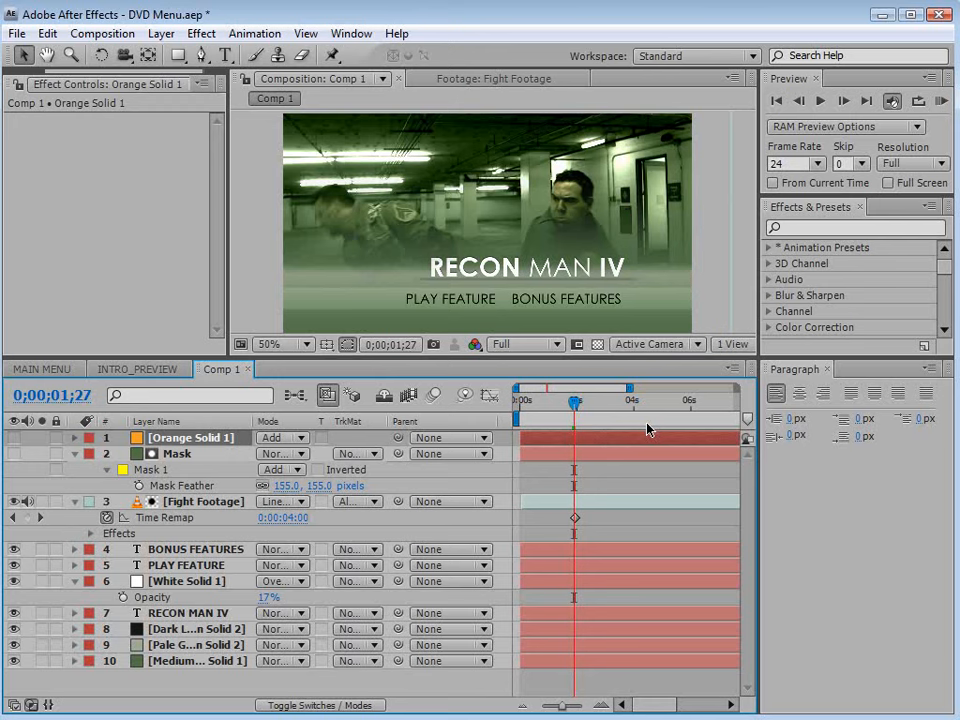
pyautogui.click(14, 438)
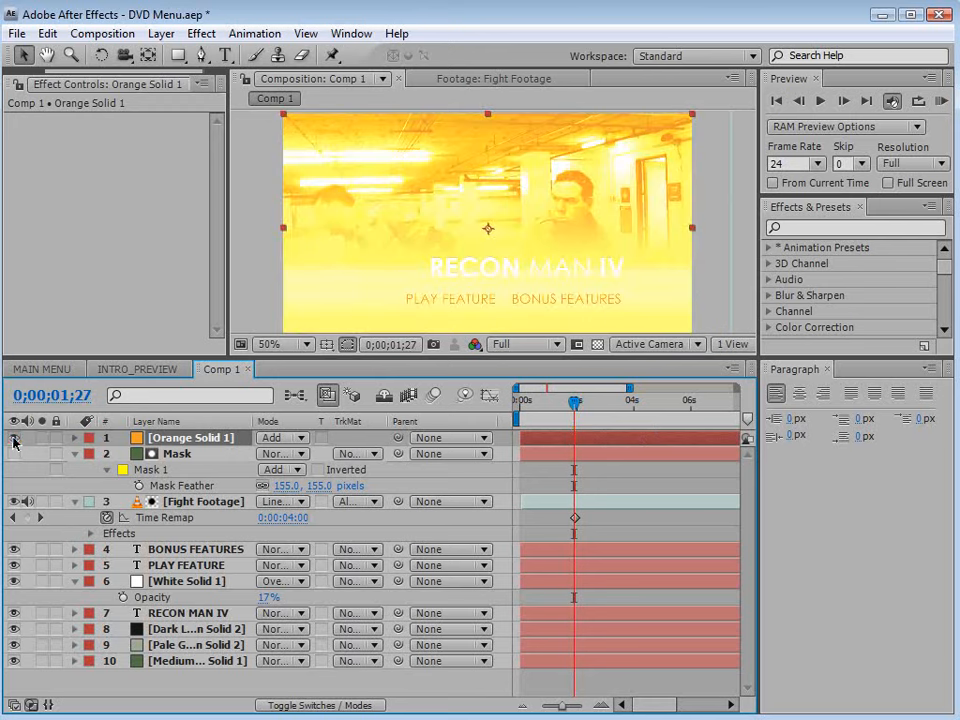
pyautogui.moveTo(530, 440); pyautogui.dragTo(583, 446)
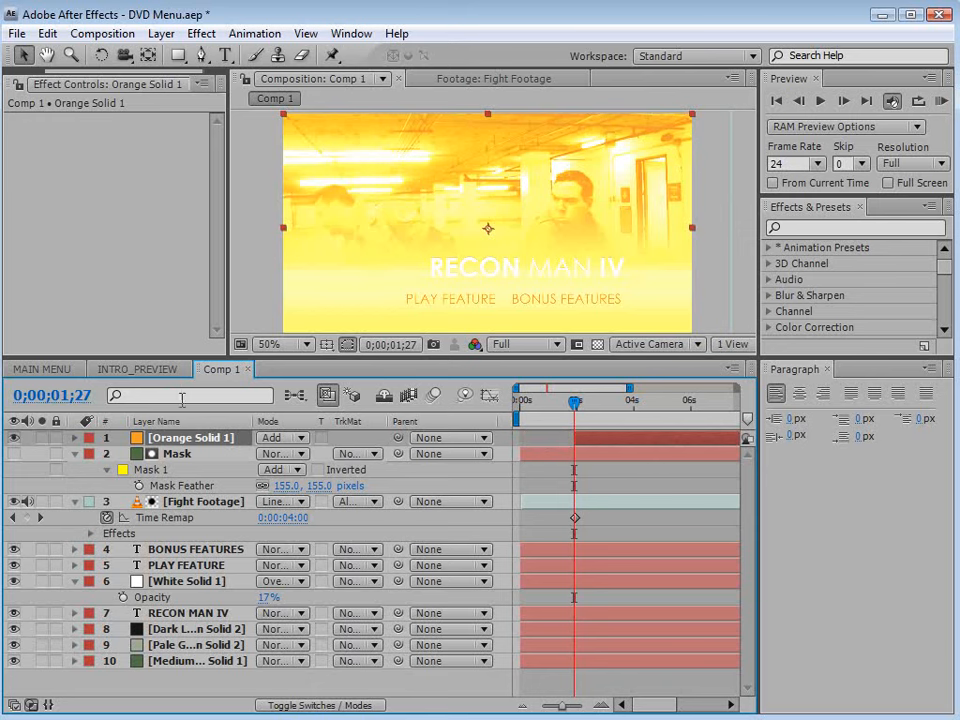
# Step: Keyframe Orange Solid 1's Opacity from 100% at 0;00;01;27 to 0% at 0;00;02;09
pyautogui.press('t')
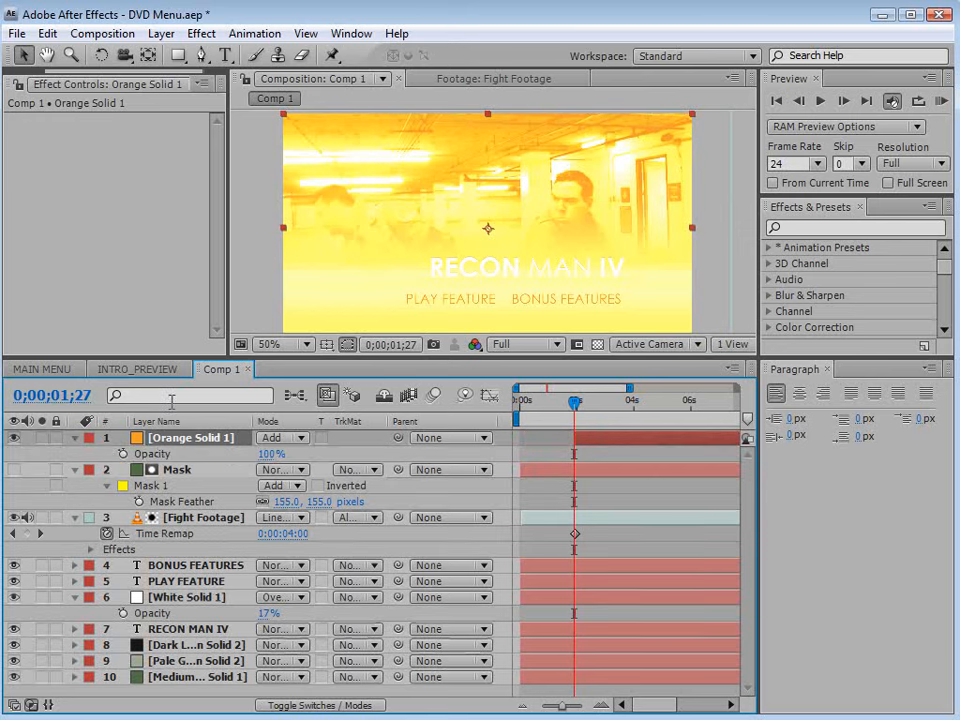
pyautogui.click(123, 454)
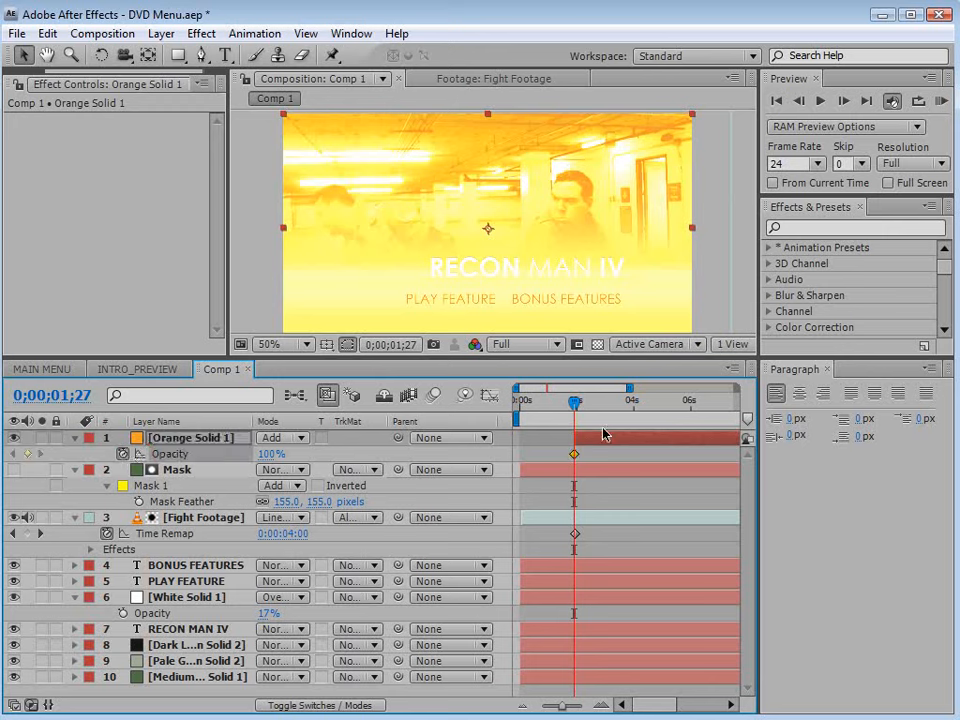
pyautogui.press('=')
pyautogui.press('=')
pyautogui.moveTo(574, 404); pyautogui.dragTo(619, 401)
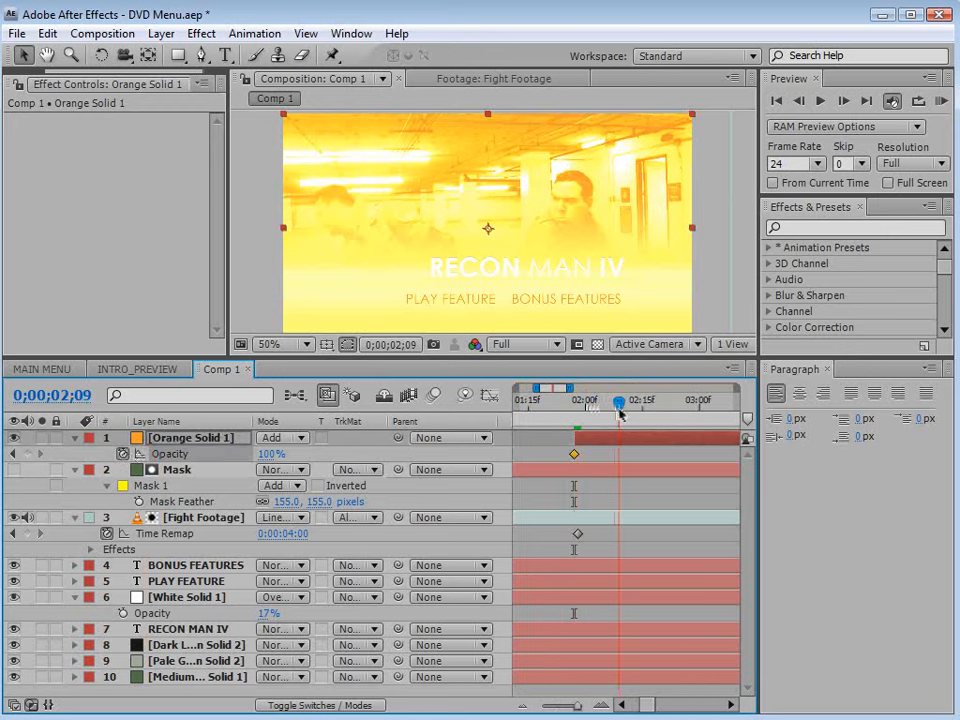
pyautogui.click(271, 454)
pyautogui.write('0')
pyautogui.press('Return')
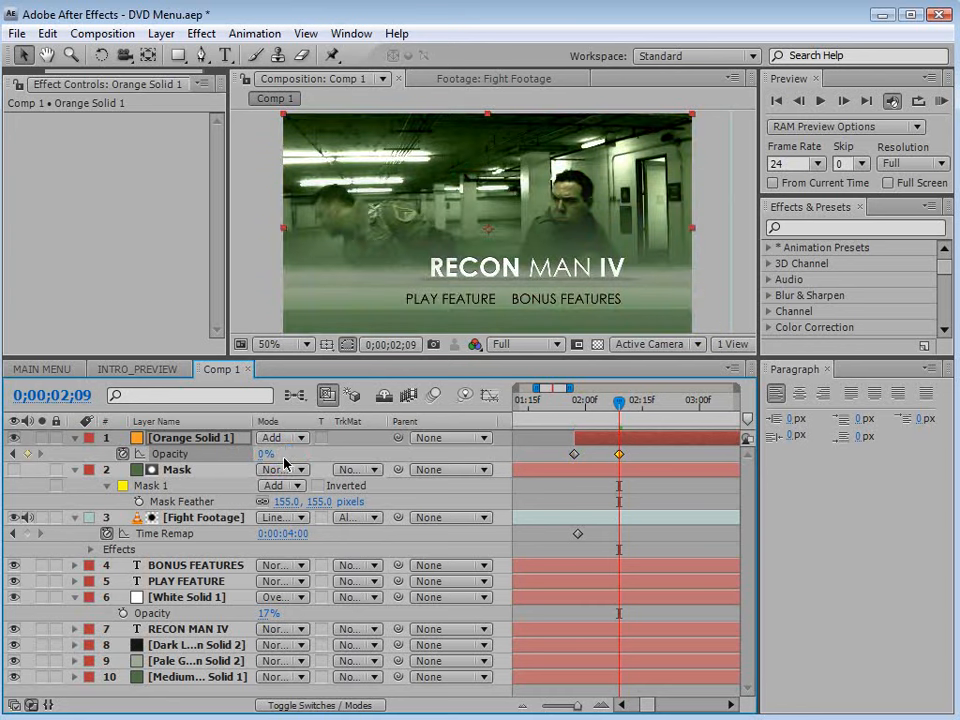
# Step: Trim Orange Solid 1 to end at 0;00;02;09 and scrub through the orange flash
pyautogui.press('-')
pyautogui.press('-')
pyautogui.press('-')
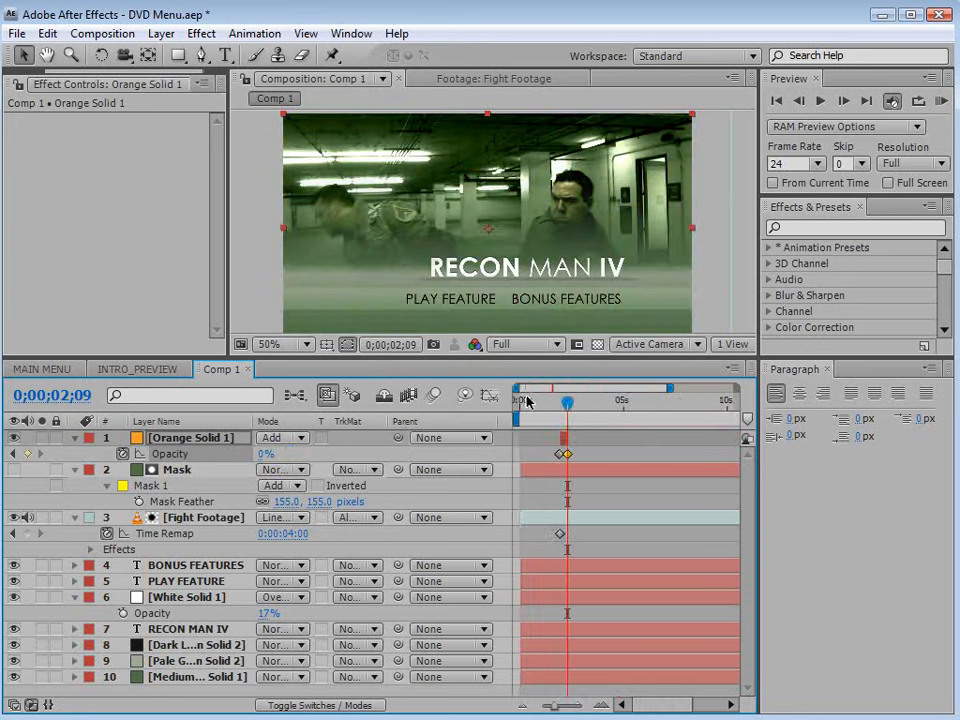
pyautogui.click(553, 398)
pyautogui.moveTo(555, 398)
pyautogui.mouseDown()
pyautogui.moveTo(573, 399)
pyautogui.moveTo(545, 402)
pyautogui.moveTo(579, 410)
pyautogui.moveTo(561, 410)
pyautogui.mouseUp()
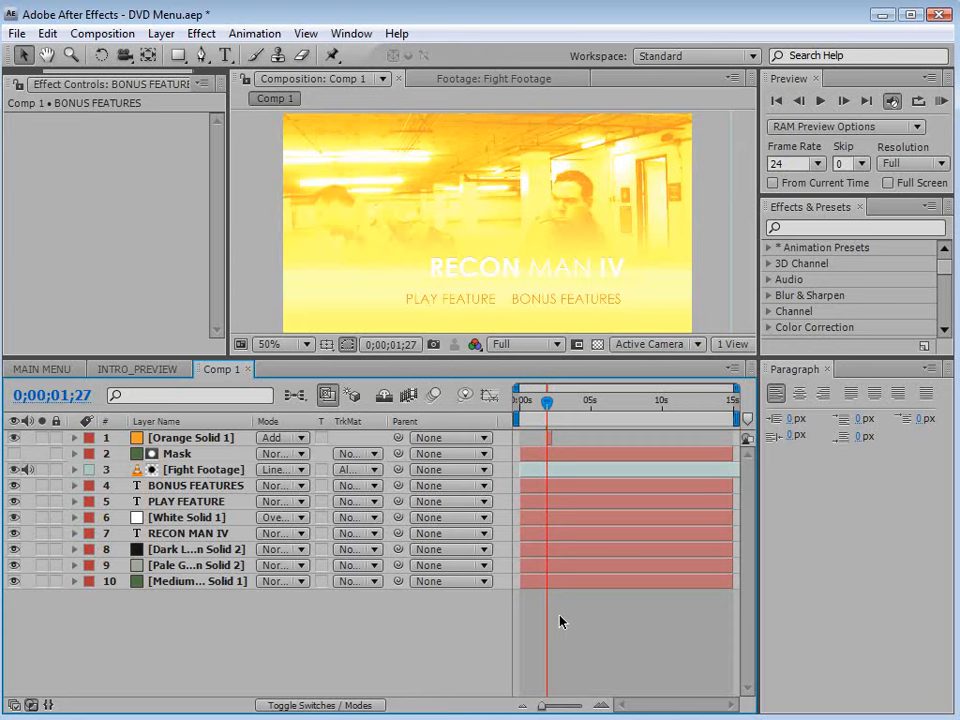
# Step: Shift the menu text and band layers, from BONUS FEATURES through the pale green solid, to start at 0;00;01;27
pyautogui.click(199, 486)
pyautogui.keyDown('shift'); pyautogui.click(176, 568); pyautogui.keyUp('shift')
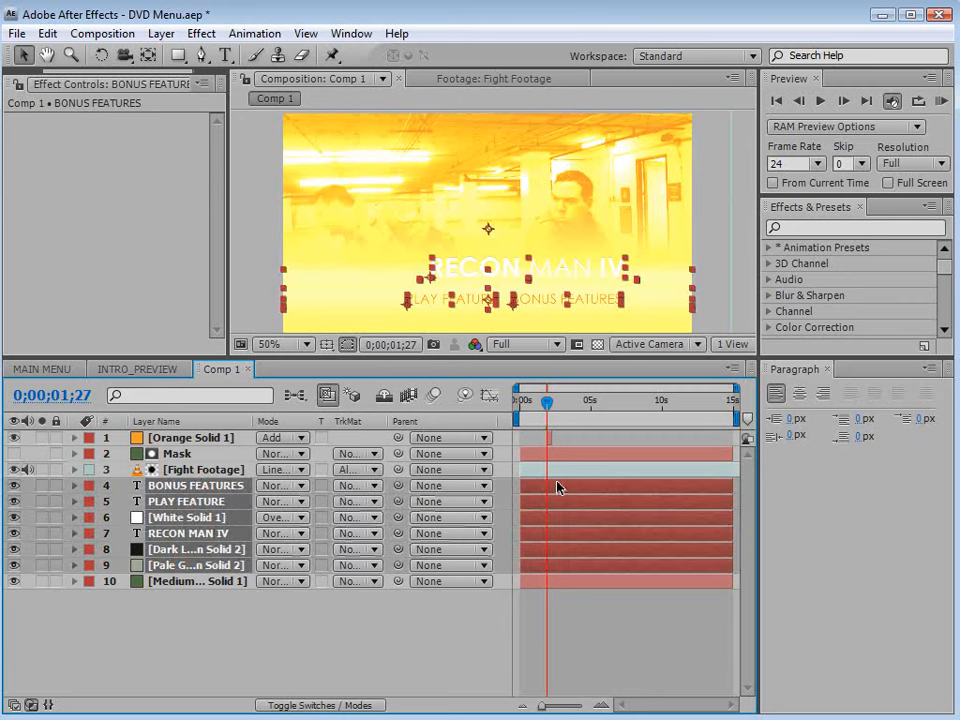
pyautogui.moveTo(529, 493); pyautogui.dragTo(572, 490)
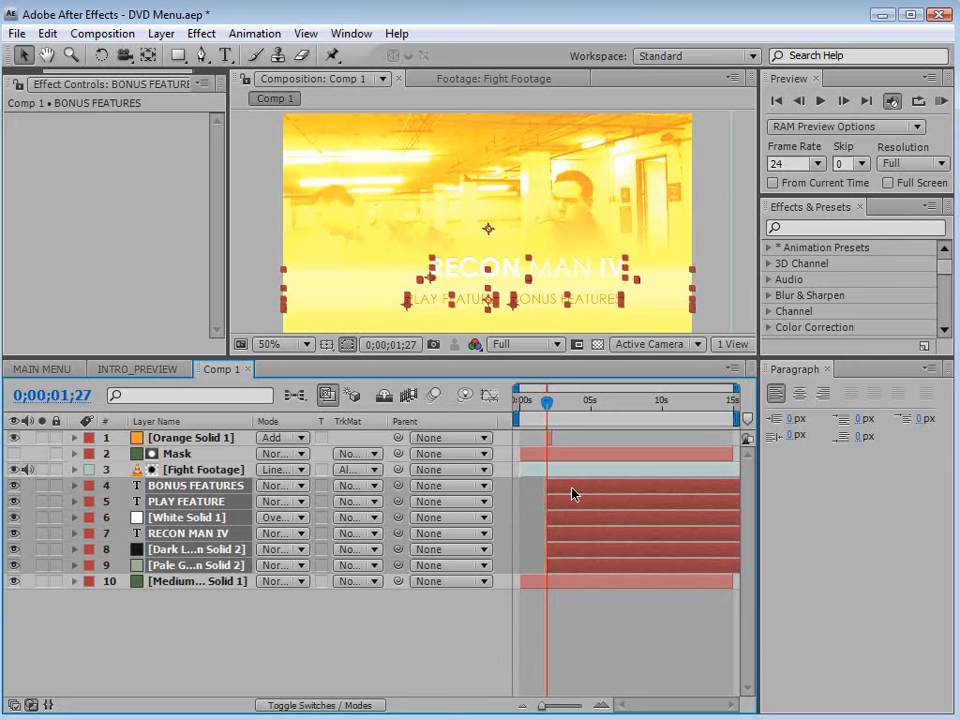
# Step: Preview the opening of the composition to check the footage before the orange flash
pyautogui.press('=')
pyautogui.press('=')
pyautogui.press('space')
pyautogui.moveTo(542, 611); pyautogui.dragTo(695, 640)
pyautogui.moveTo(596, 401); pyautogui.dragTo(577, 402)
# Step: Split the Mask and Fight Footage layers at 0;00;01;27
pyautogui.click(570, 581)
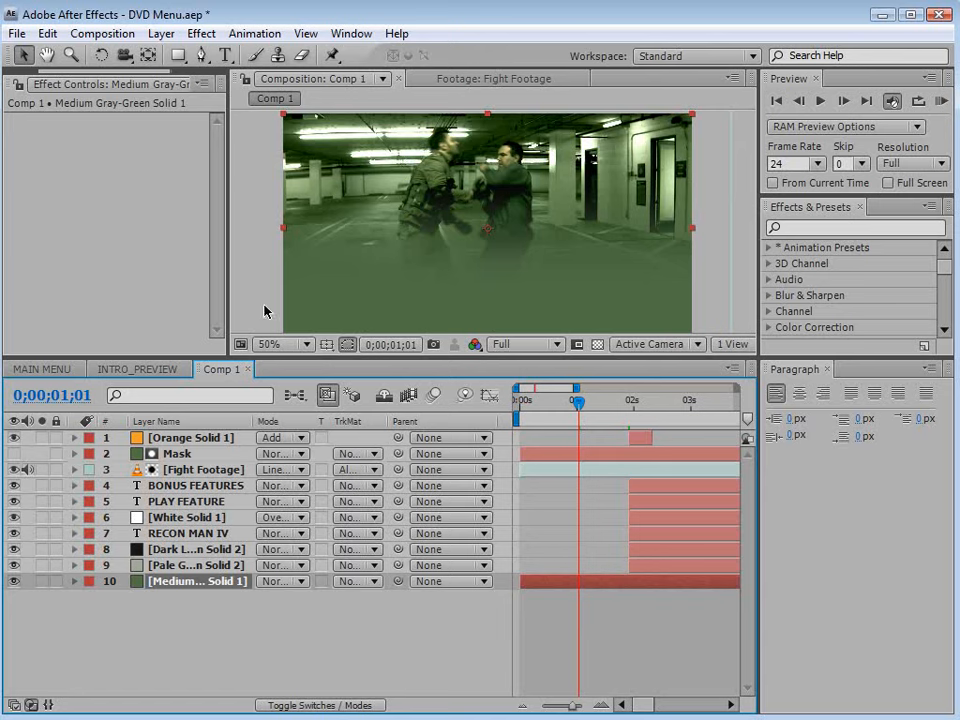
pyautogui.click(183, 453)
pyautogui.click(178, 469)
pyautogui.click(178, 453)
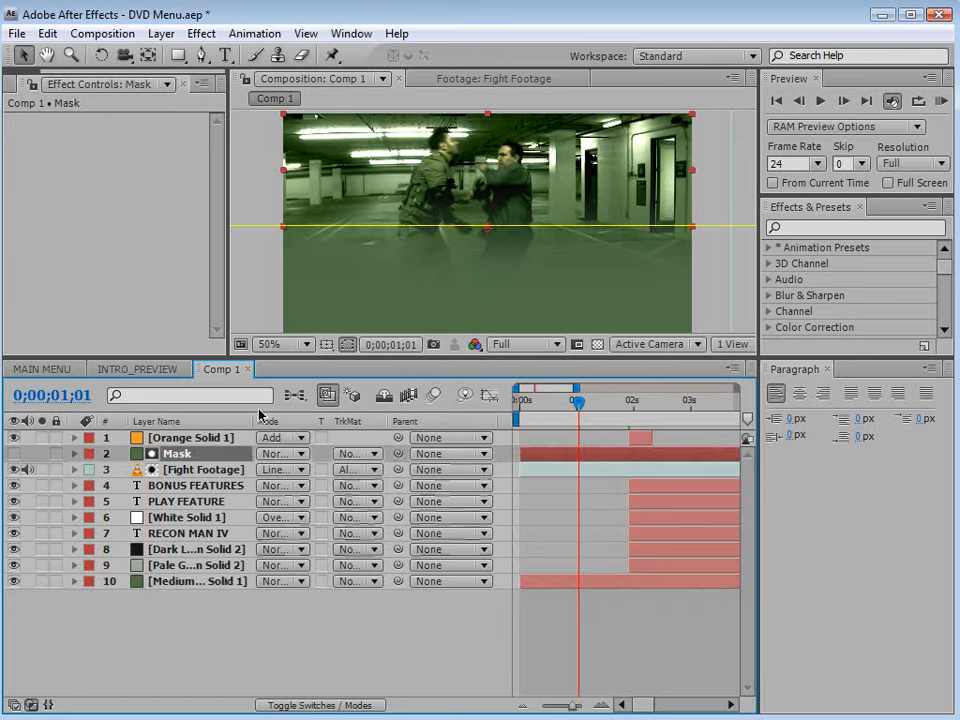
pyautogui.moveTo(598, 402); pyautogui.dragTo(623, 405)
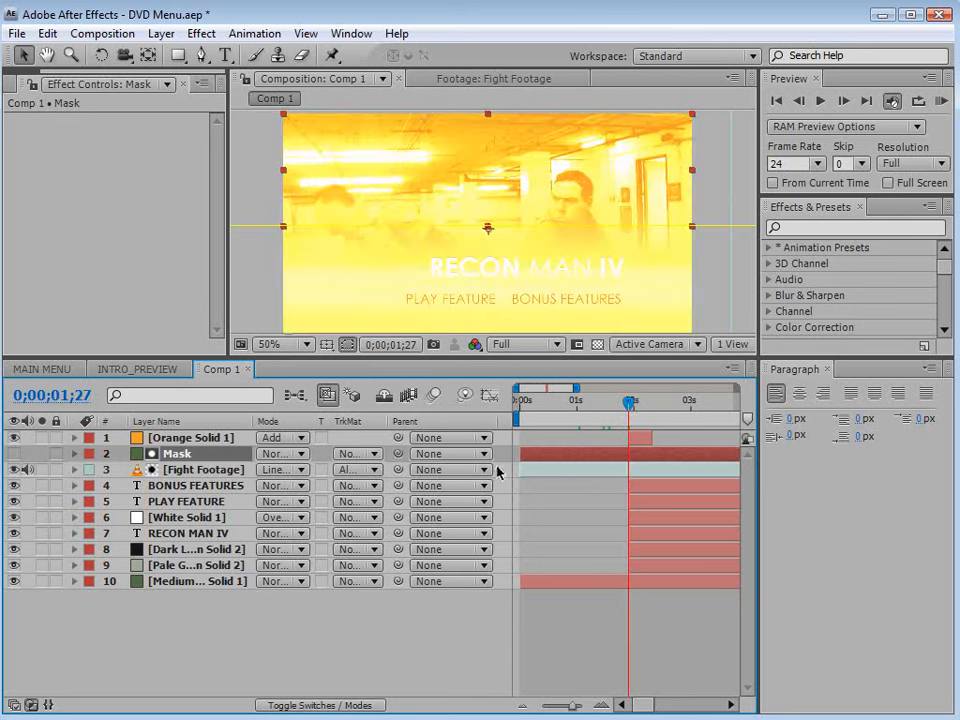
pyautogui.keyDown('shift'); pyautogui.click(575, 470); pyautogui.keyUp('shift')
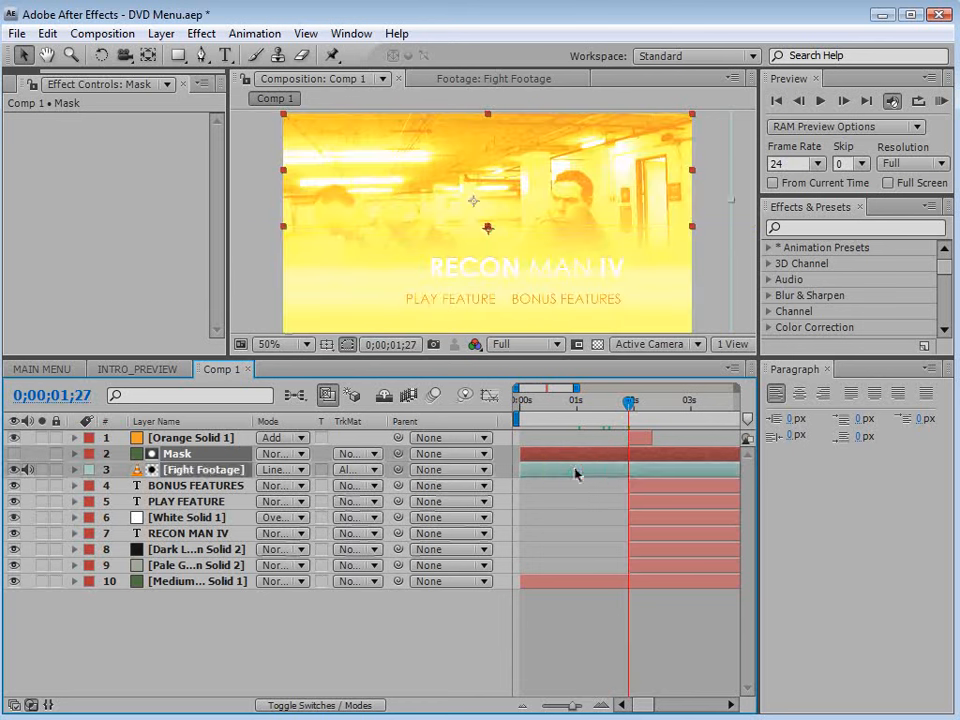
pyautogui.click(47, 33)
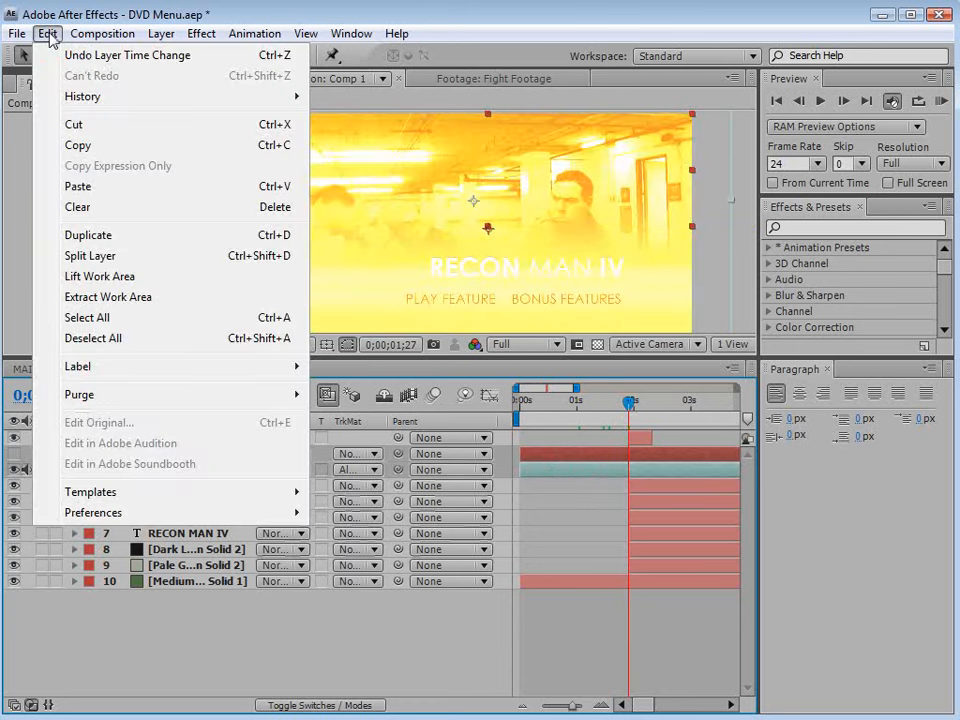
pyautogui.click(130, 256)
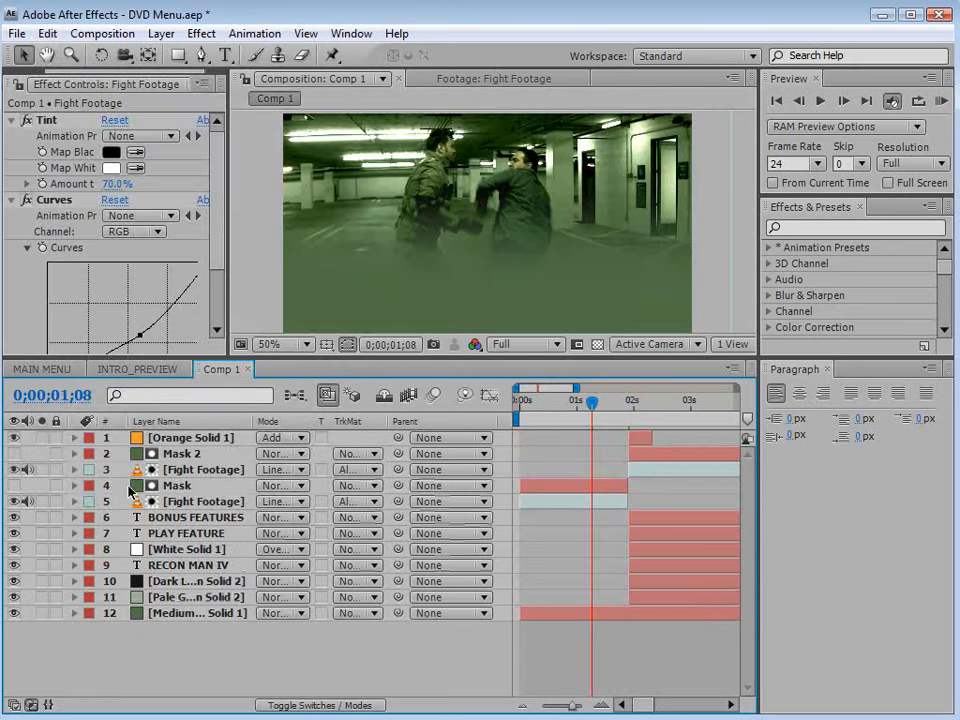
# Step: Remove the track matte from the opening Fight Footage segment and delete its Mask layer
pyautogui.click(200, 501)
pyautogui.click(355, 501)
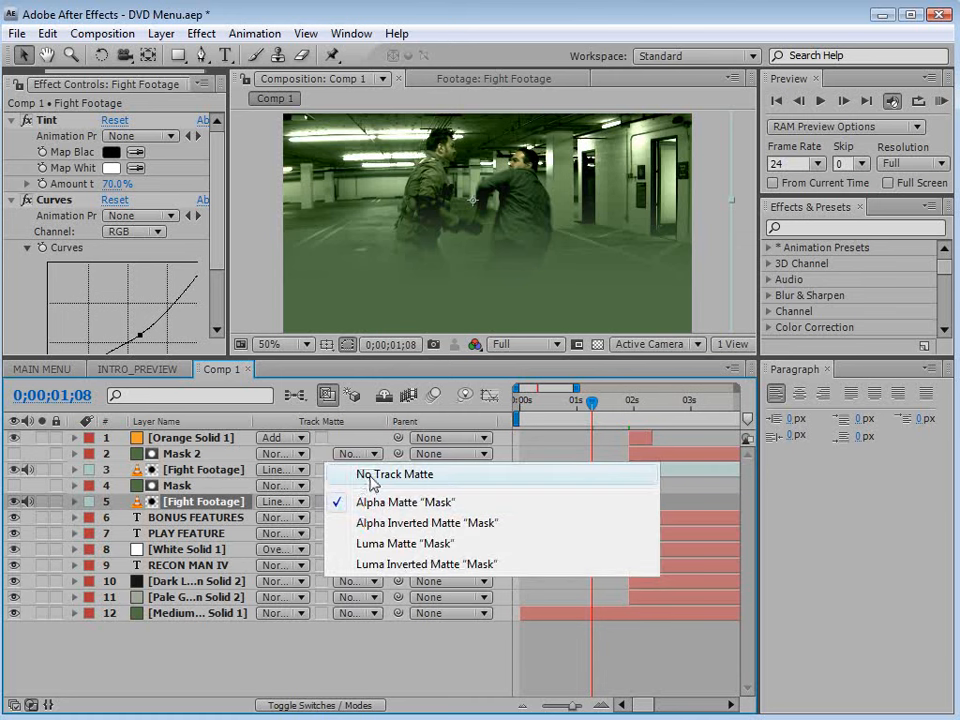
pyautogui.click(371, 478)
pyautogui.click(560, 487)
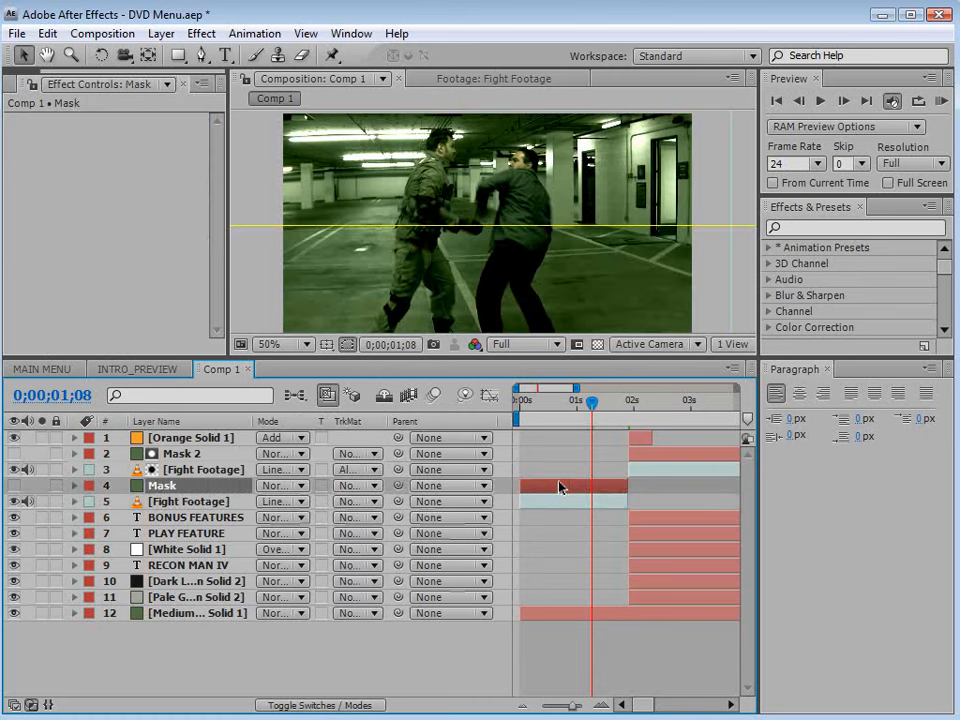
pyautogui.press('Delete')
# Step: Scrub from the opening fight into the menu at 0;00;02;13, then enlarge the viewer and show the full timeline
pyautogui.click(534, 408)
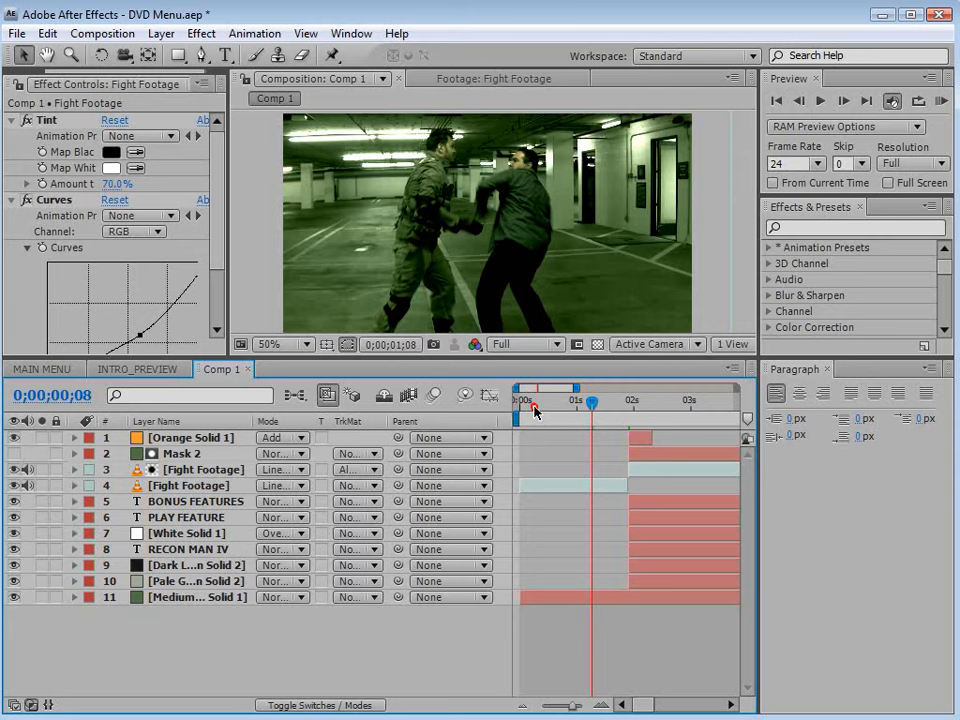
pyautogui.moveTo(534, 410); pyautogui.dragTo(658, 408)
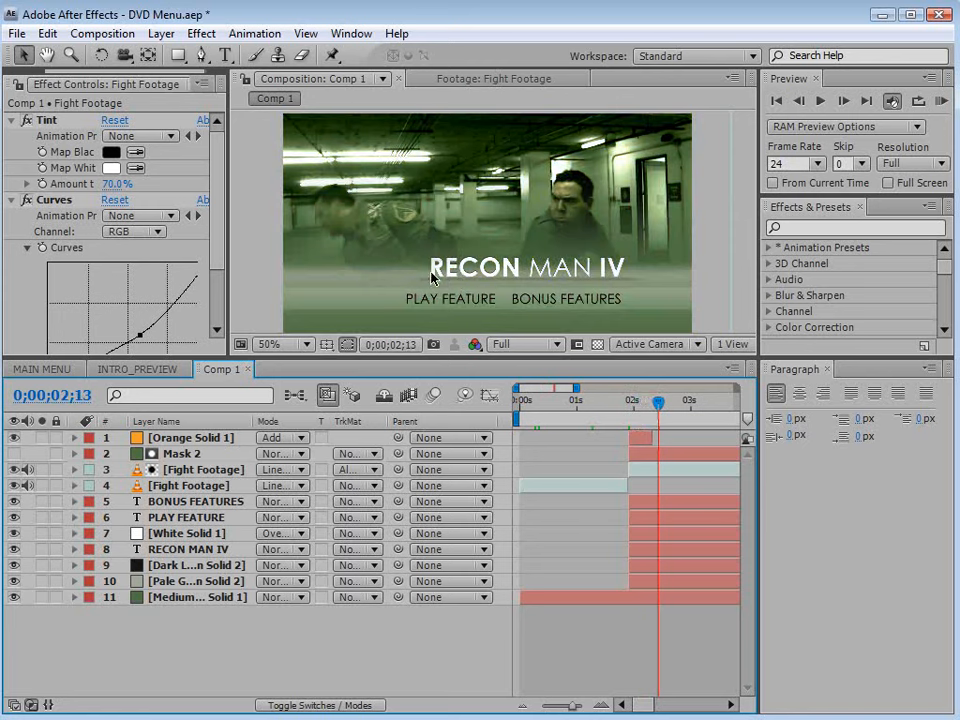
pyautogui.moveTo(533, 358); pyautogui.dragTo(534, 397)
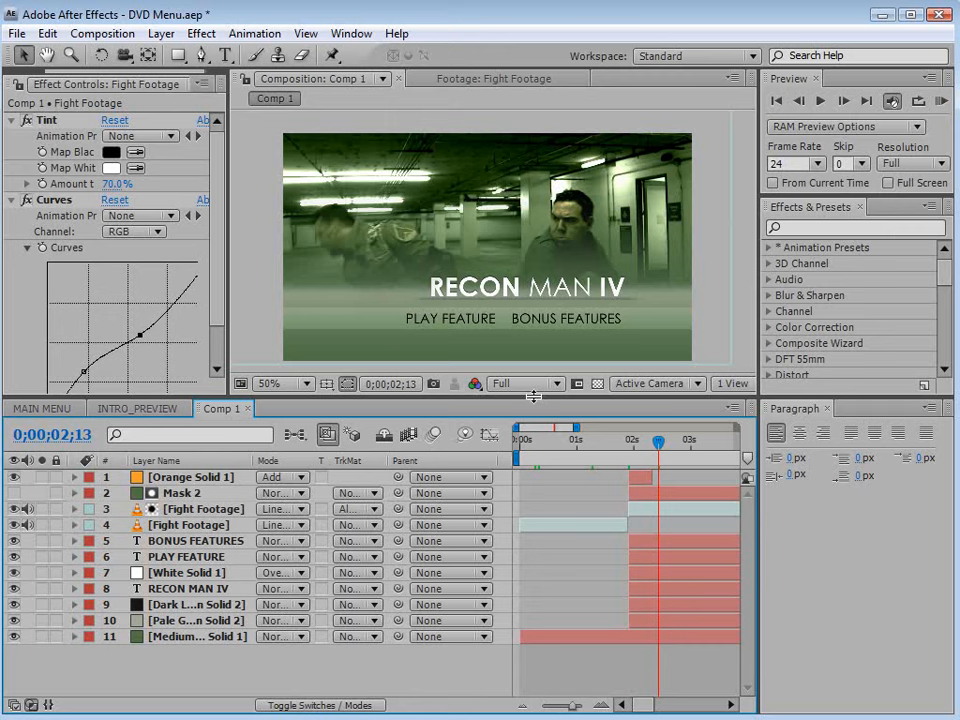
pyautogui.press('-')
pyautogui.press('-')
pyautogui.press('-')
pyautogui.press('-')
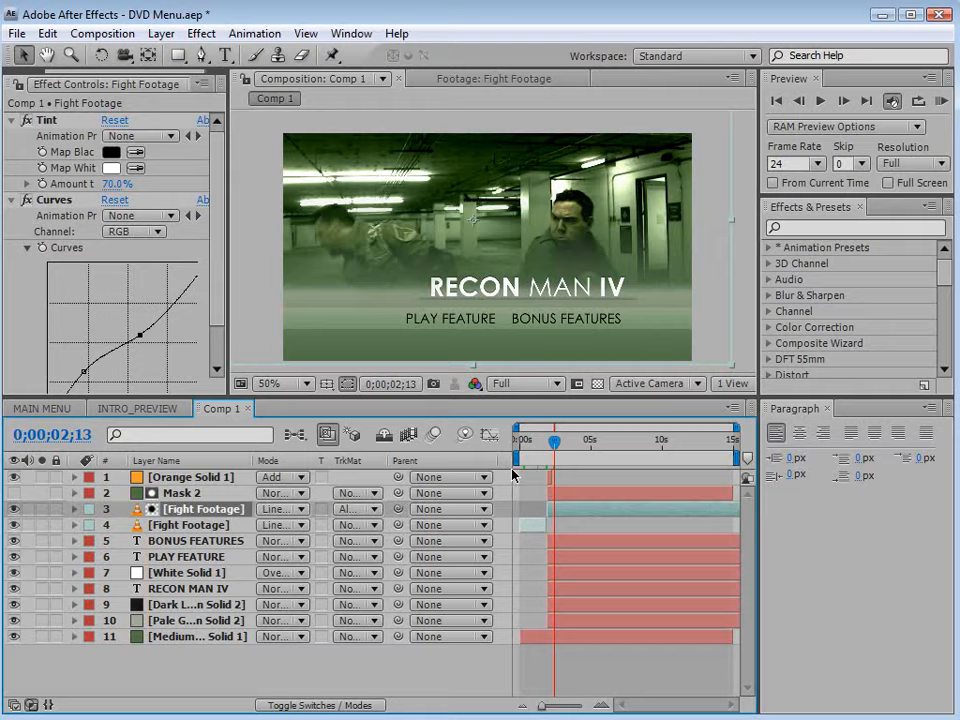
# Step: Switch to Firefox and view the Twitch plug-in's product page on the Video Copilot website
pyautogui.hotkey('alt', 'Tab')
pyautogui.click(554, 496)
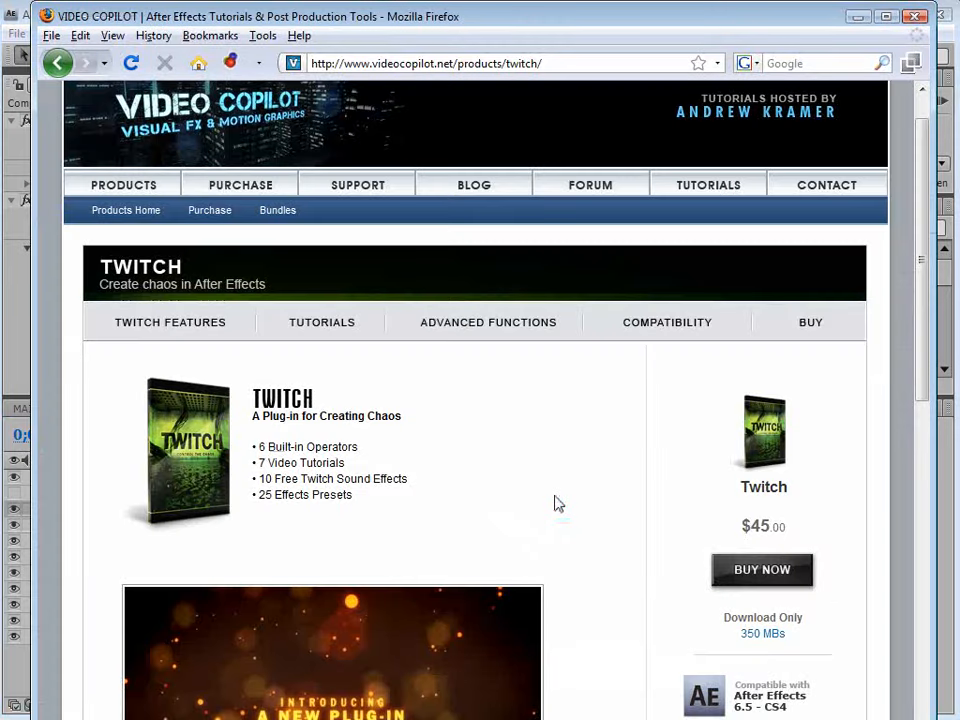
pyautogui.scroll(-1, 556, 502)
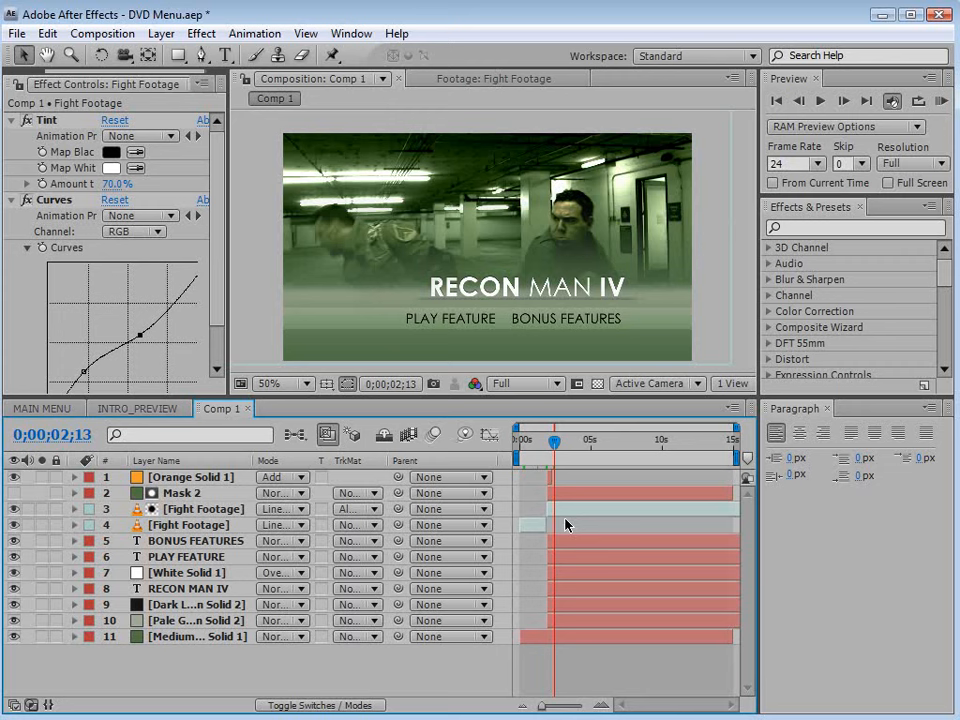
# Step: Apply the Video Copilot Twitch effect to the second Fight Footage segment, behind the menu text
pyautogui.click(571, 509)
pyautogui.click(803, 230)
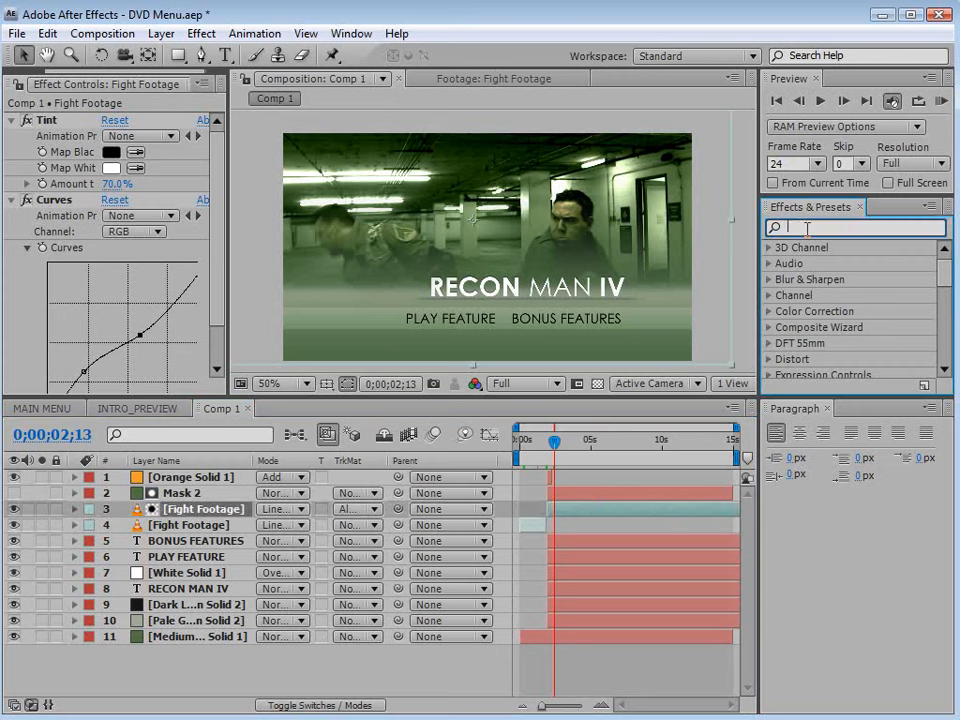
pyautogui.write('twitch')
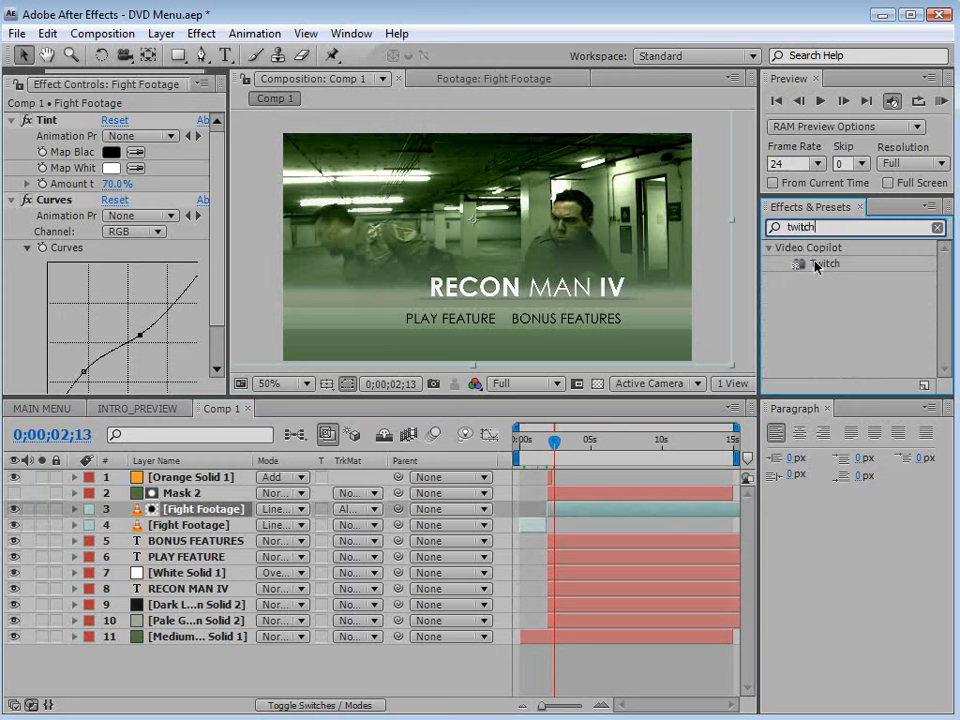
pyautogui.moveTo(816, 265); pyautogui.dragTo(561, 511)
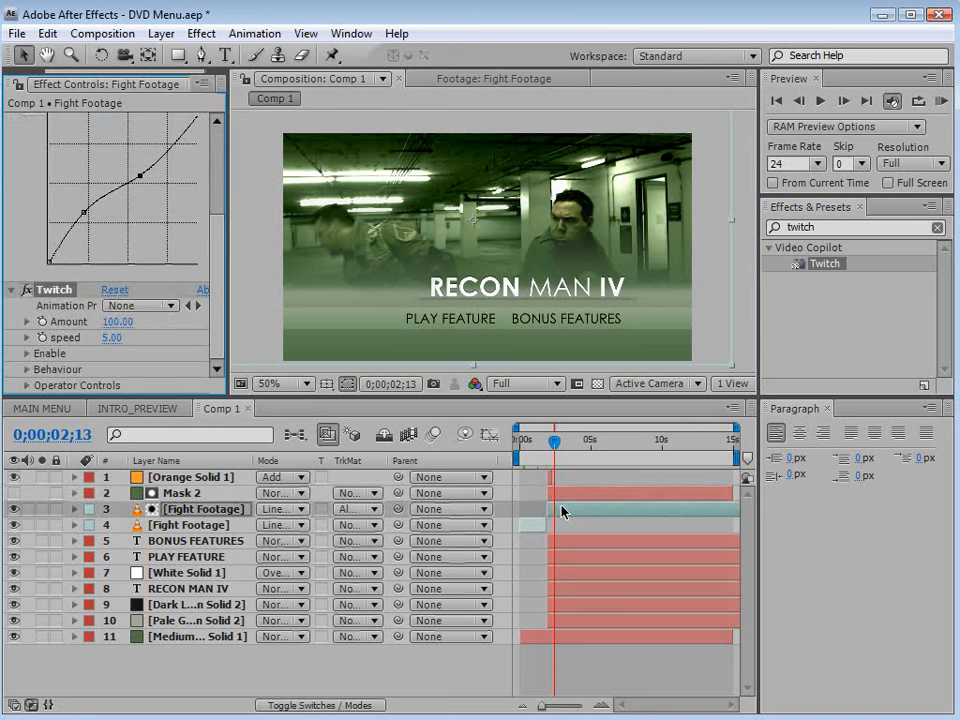
# Step: Collapse the Tint and Curves settings and widen the effect controls to make room for Twitch
pyautogui.click(214, 282)
pyautogui.moveTo(215, 277); pyautogui.dragTo(208, 178)
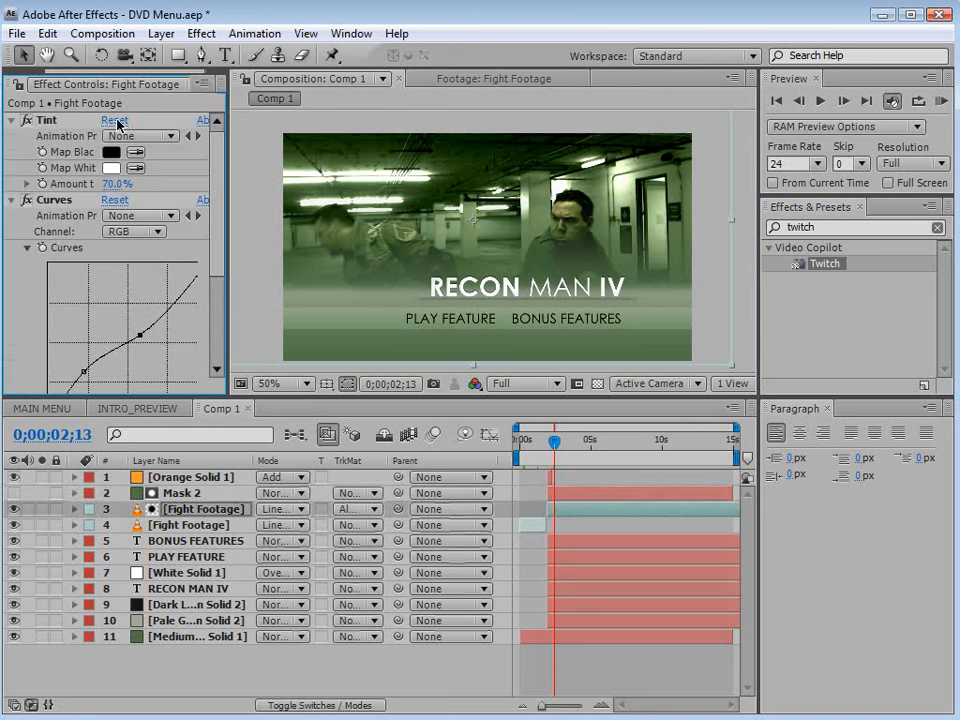
pyautogui.click(11, 200)
pyautogui.click(11, 119)
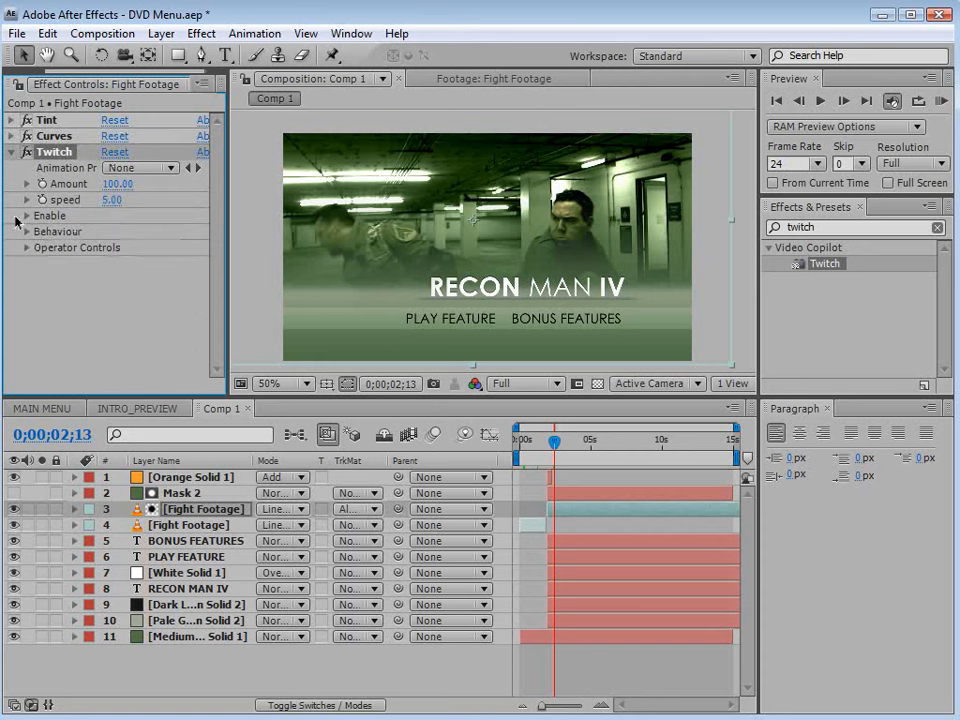
pyautogui.moveTo(228, 243); pyautogui.dragTo(250, 243)
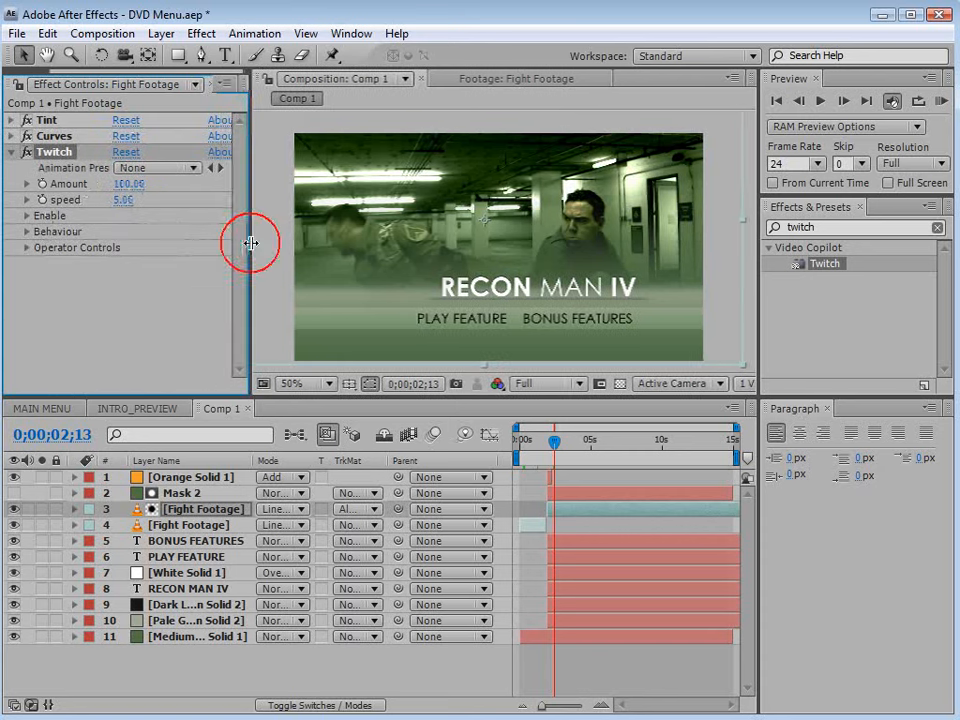
# Step: Enable Twitch's Color, Light and Scale operators
pyautogui.click(27, 216)
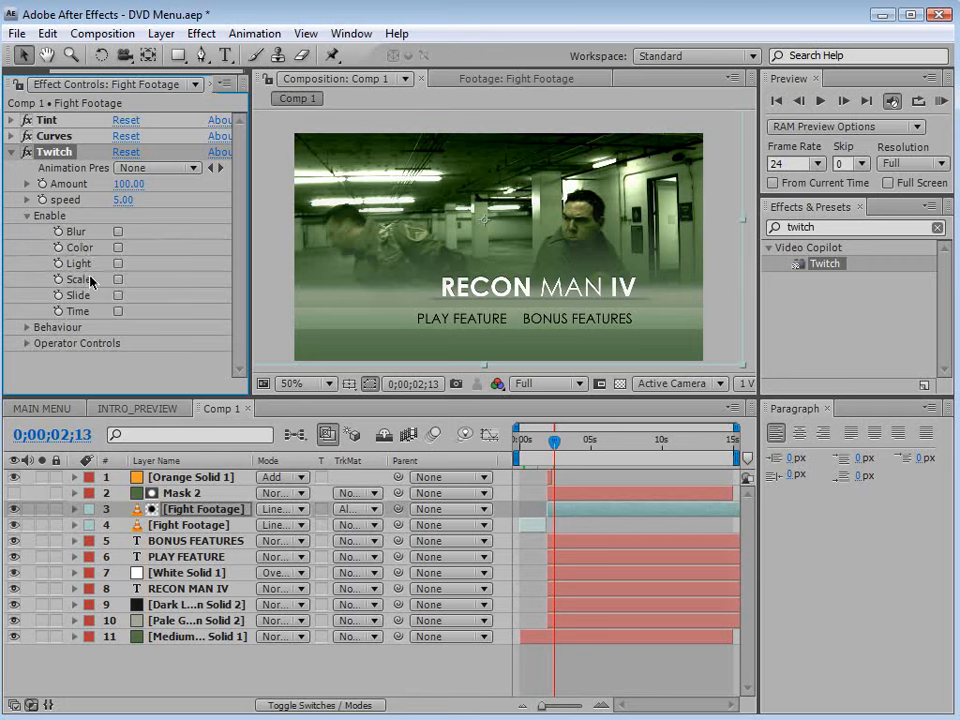
pyautogui.click(118, 247)
pyautogui.click(118, 263)
pyautogui.click(118, 280)
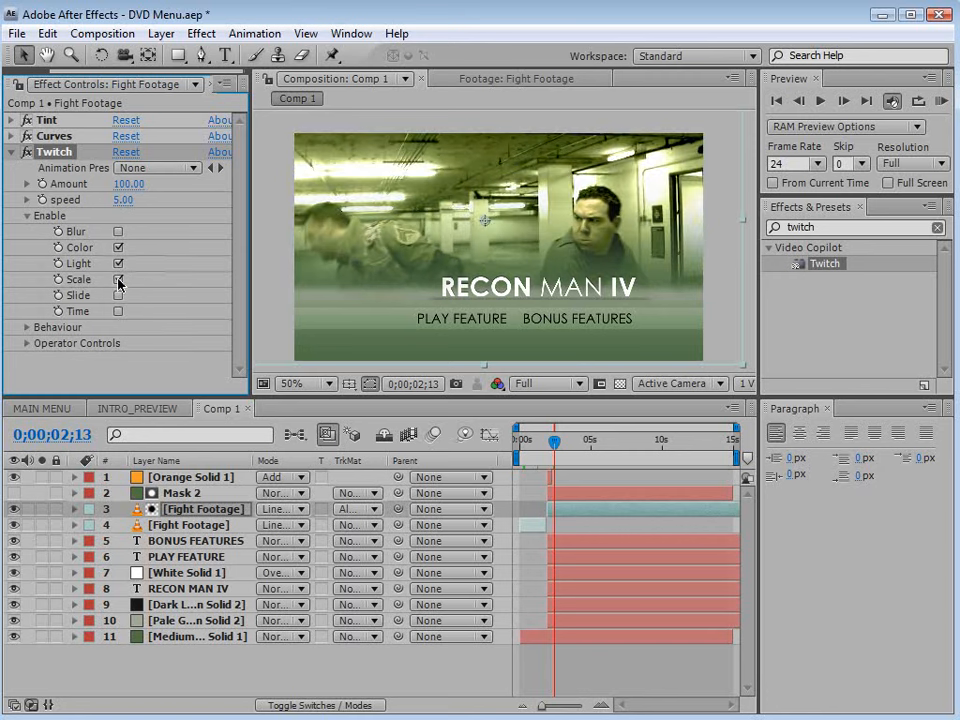
# Step: Set the Twitch Amount to 15 and speed to 3, and preview the result across the menu section
pyautogui.moveTo(557, 441); pyautogui.dragTo(590, 442)
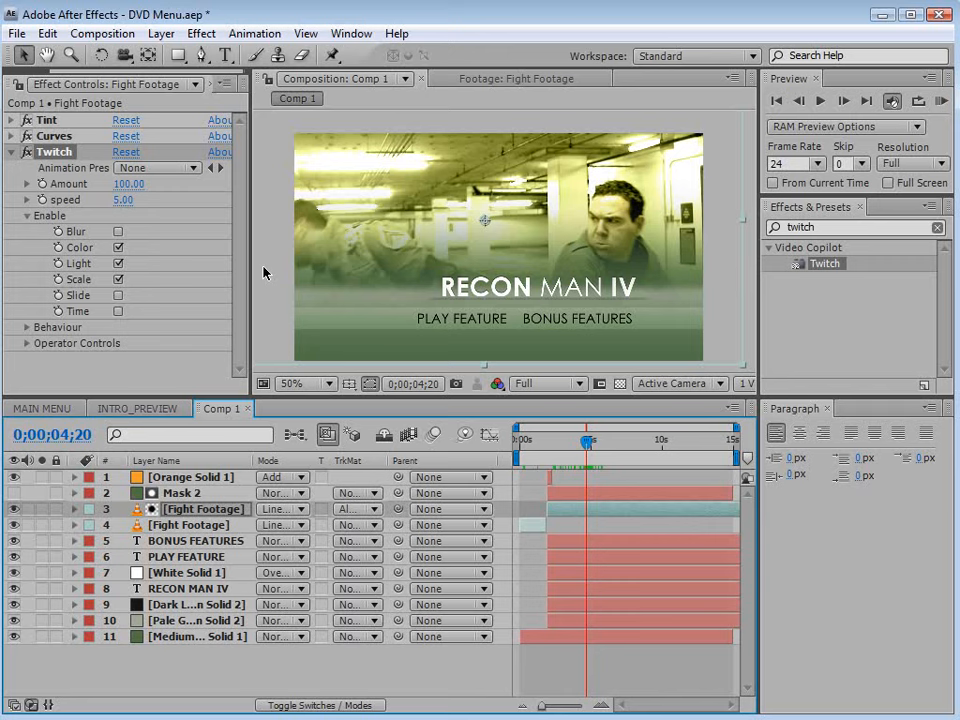
pyautogui.click(129, 184)
pyautogui.write('15')
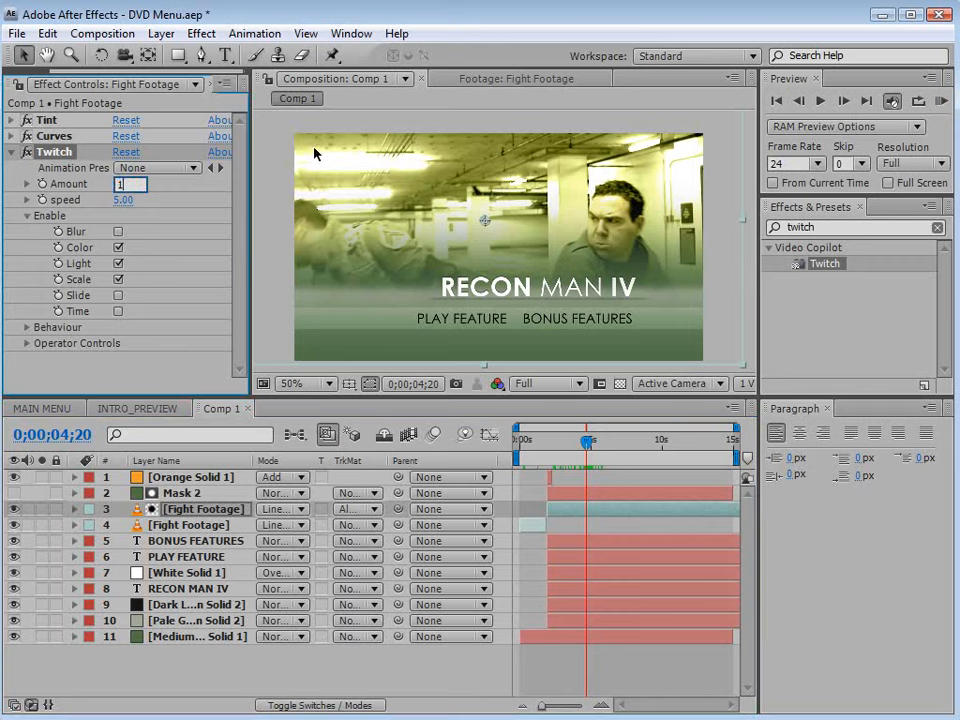
pyautogui.press('Return')
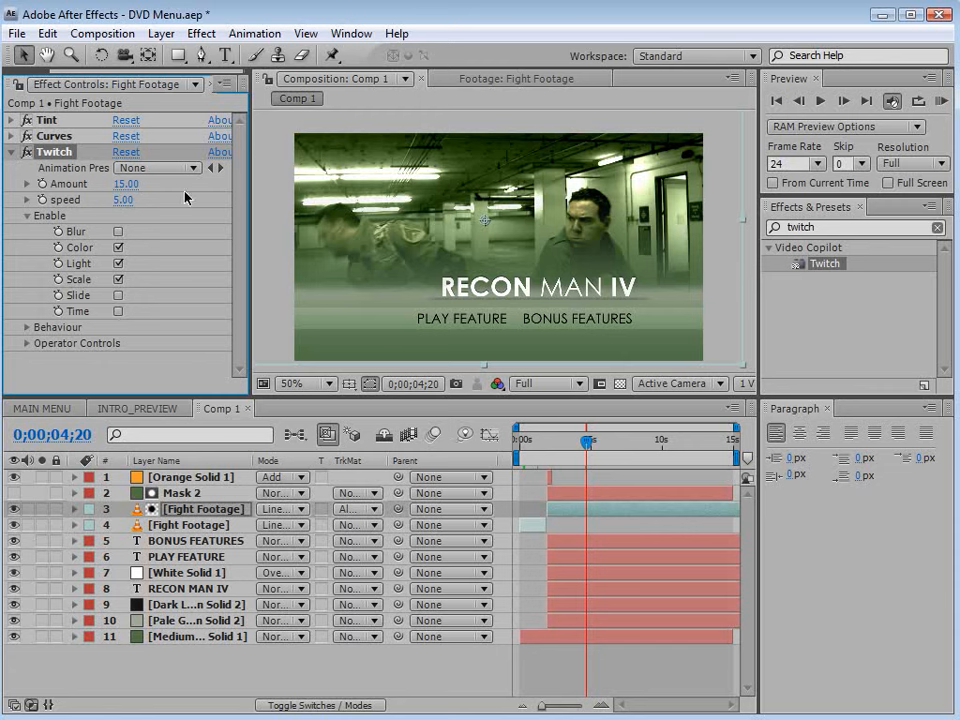
pyautogui.click(122, 200)
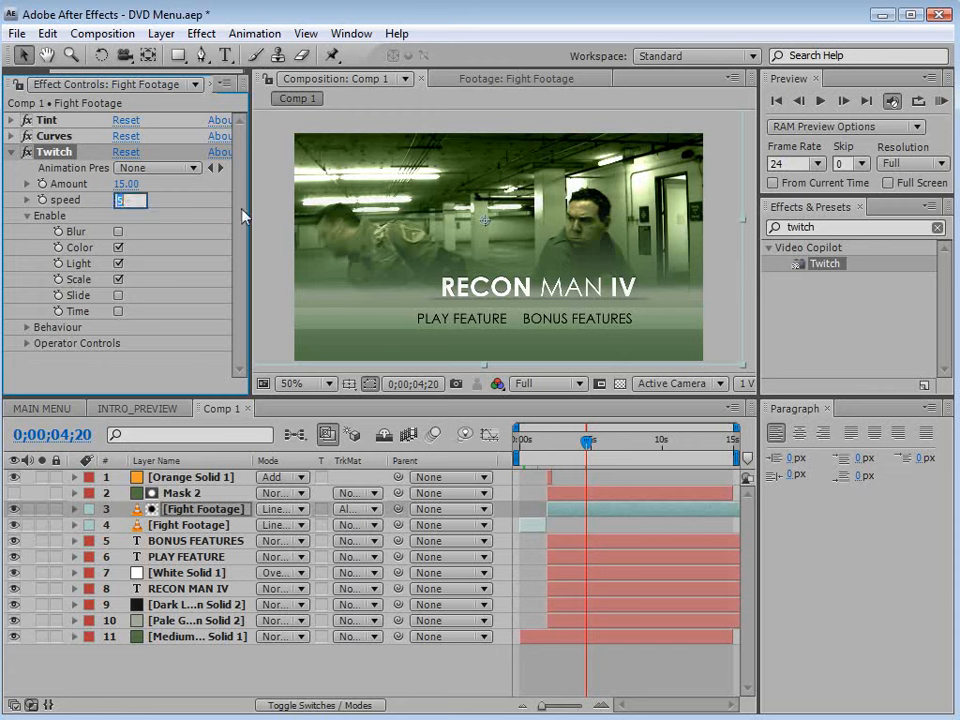
pyautogui.write('3')
pyautogui.press('Return')
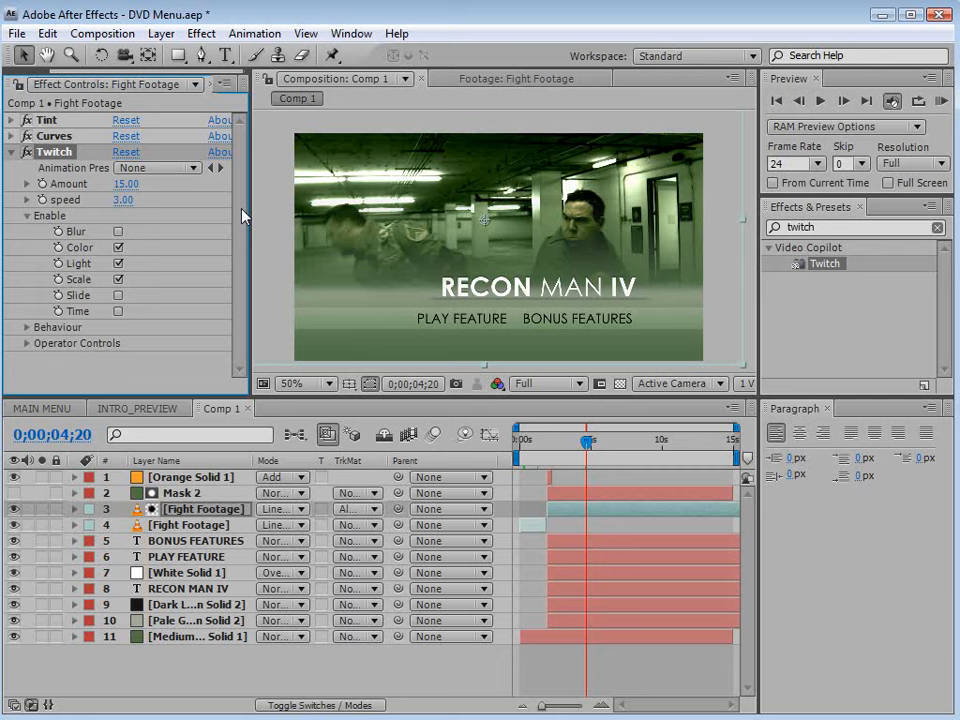
pyautogui.moveTo(550, 447); pyautogui.dragTo(584, 444)
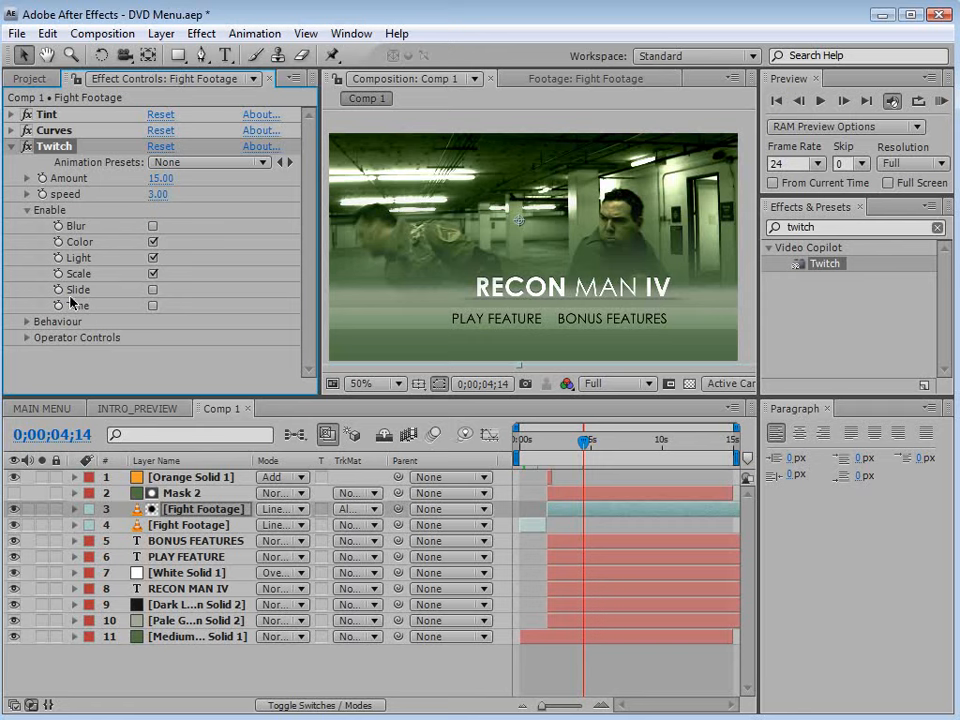
# Step: Set Scale Motion Blur to 100 in Twitch's Scale operator controls and check a scaled frame
pyautogui.click(28, 338)
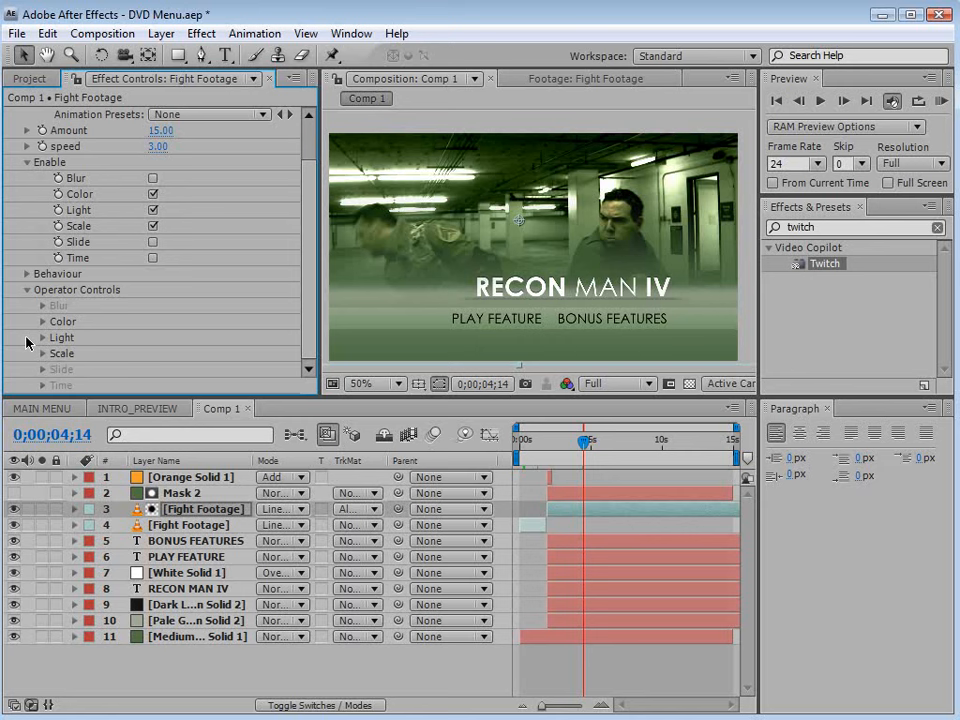
pyautogui.click(41, 354)
pyautogui.scroll(-1, 60, 340)
pyautogui.scroll(-1, 306, 320)
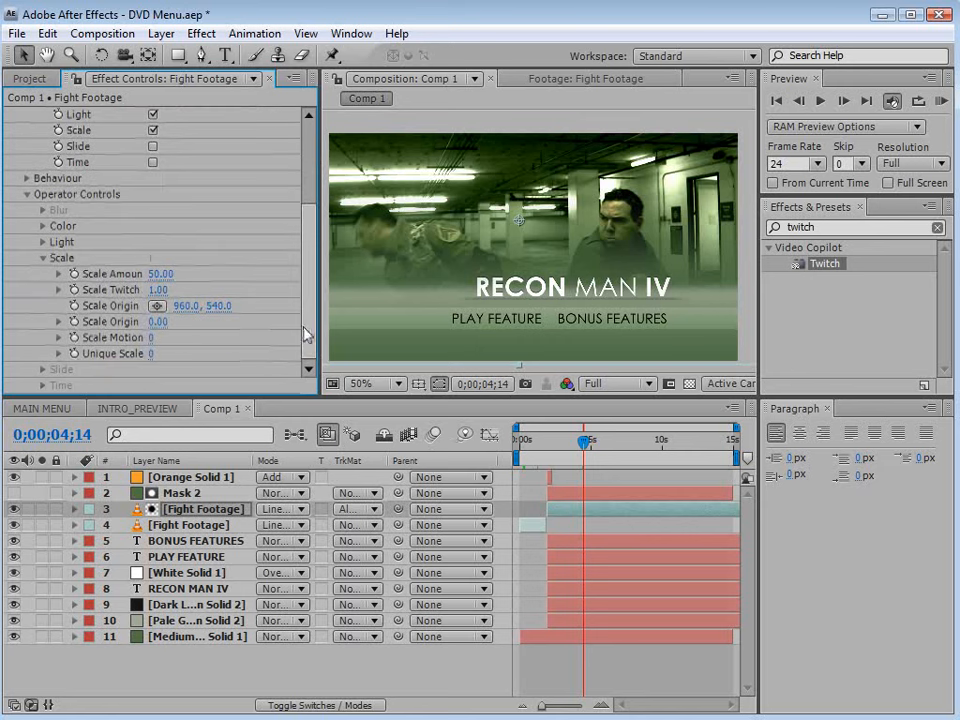
pyautogui.moveTo(315, 336); pyautogui.dragTo(372, 336)
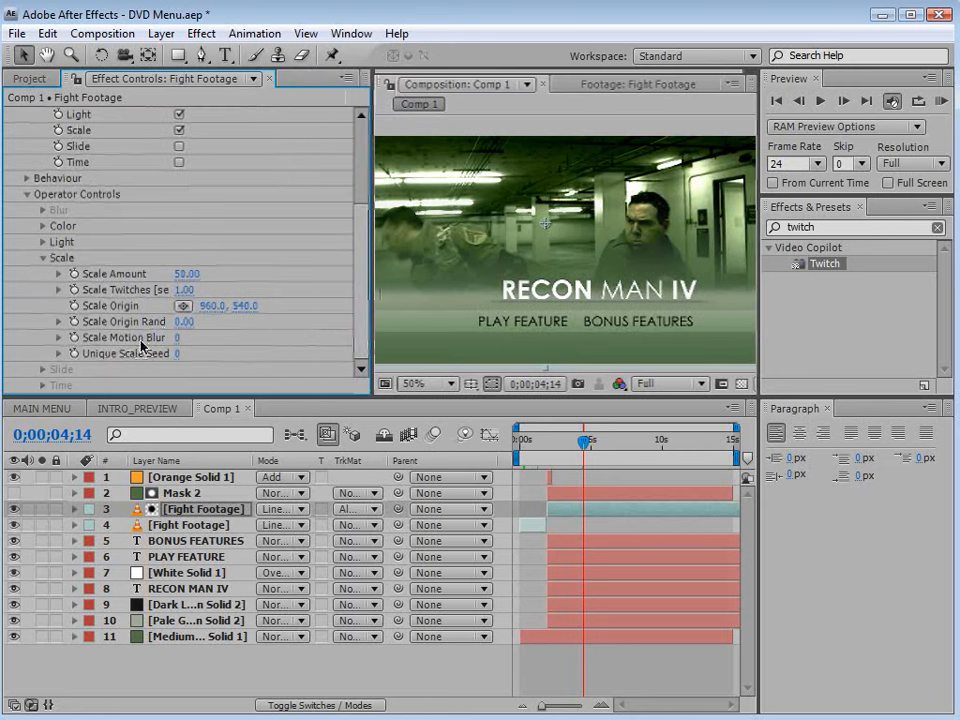
pyautogui.moveTo(177, 337); pyautogui.dragTo(295, 336)
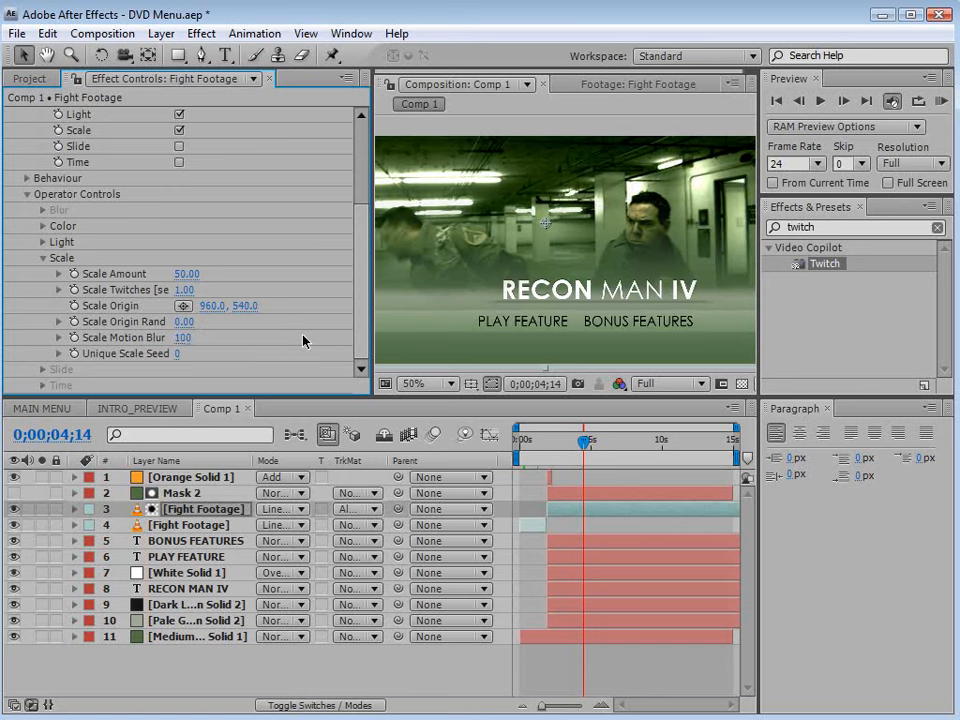
pyautogui.moveTo(584, 441); pyautogui.dragTo(589, 442)
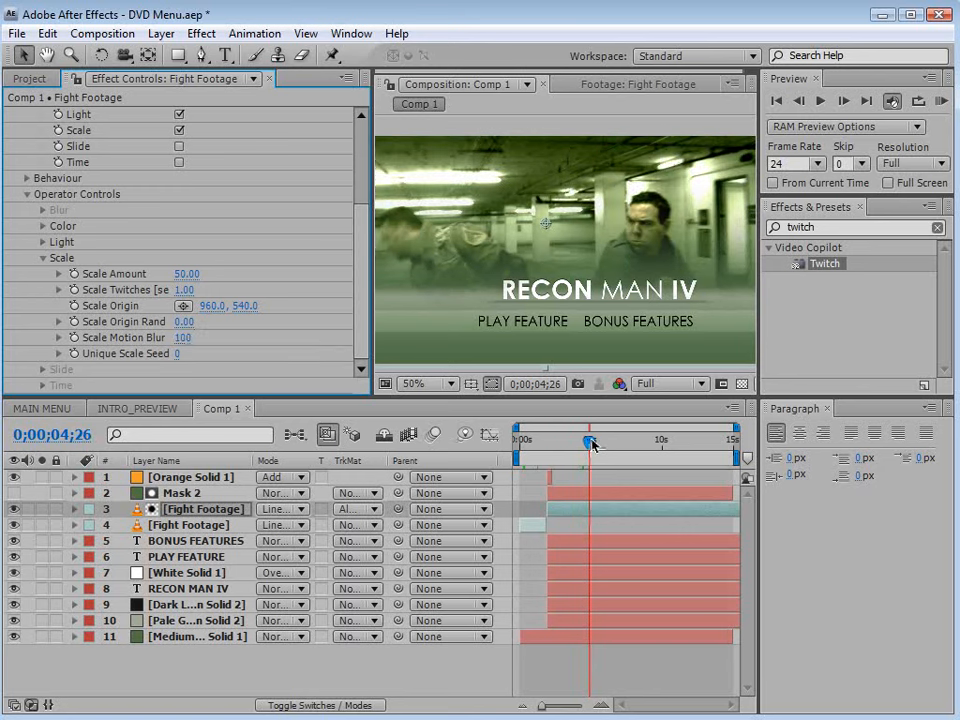
pyautogui.press('.')
pyautogui.press(',')
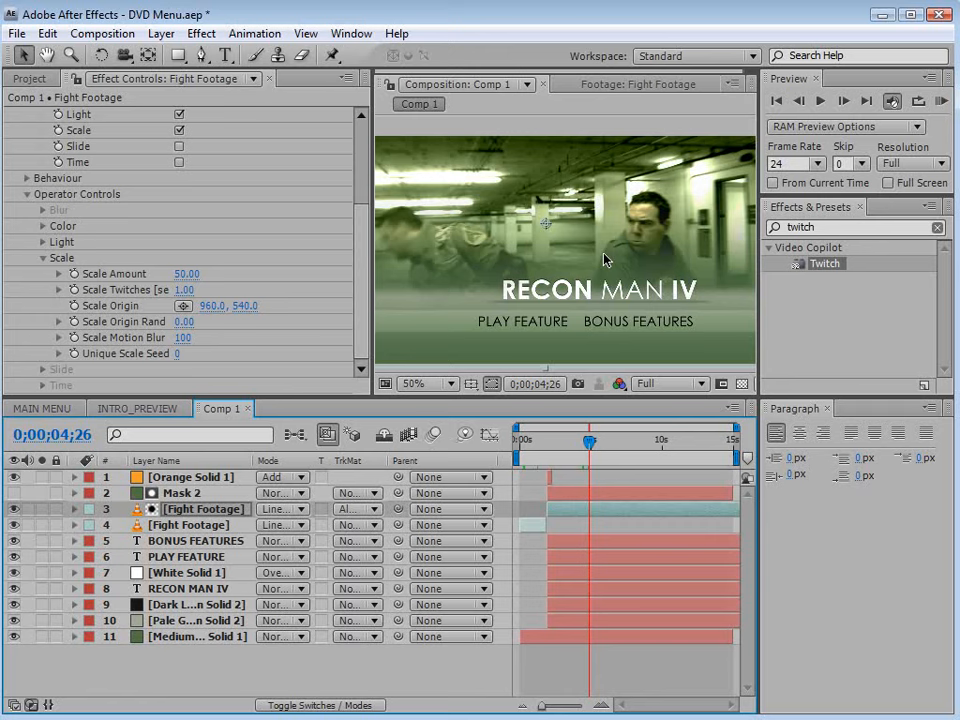
# Step: Place Twitch's Scale Origin on the standing man at about 1297.7, 562.6, preview it, and collapse the Scale controls
pyautogui.click(184, 307)
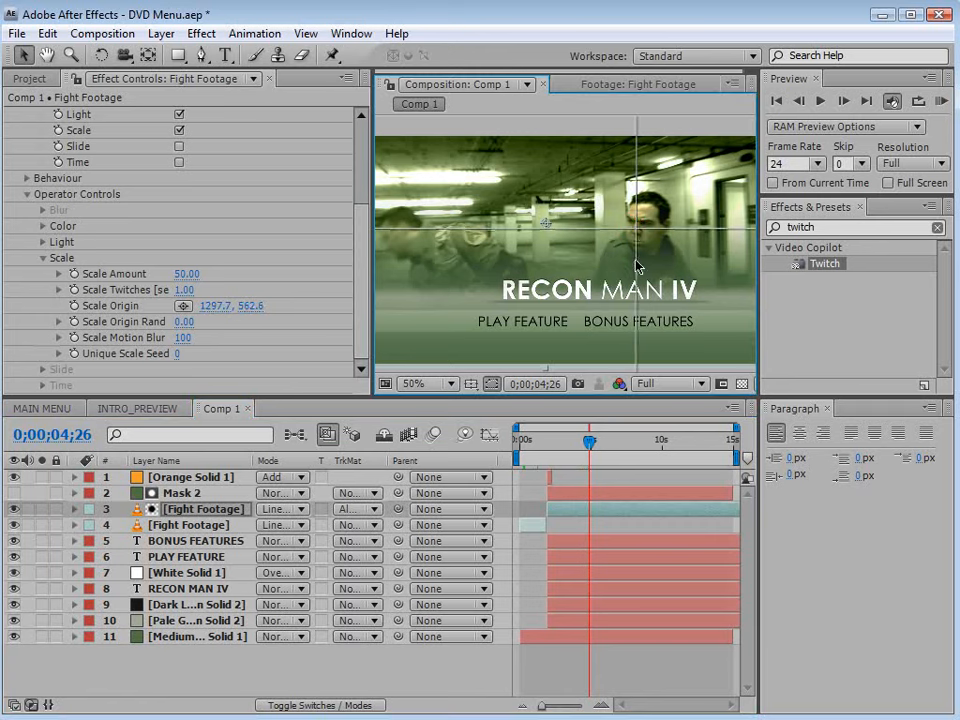
pyautogui.click(636, 228)
pyautogui.moveTo(580, 450); pyautogui.dragTo(609, 455)
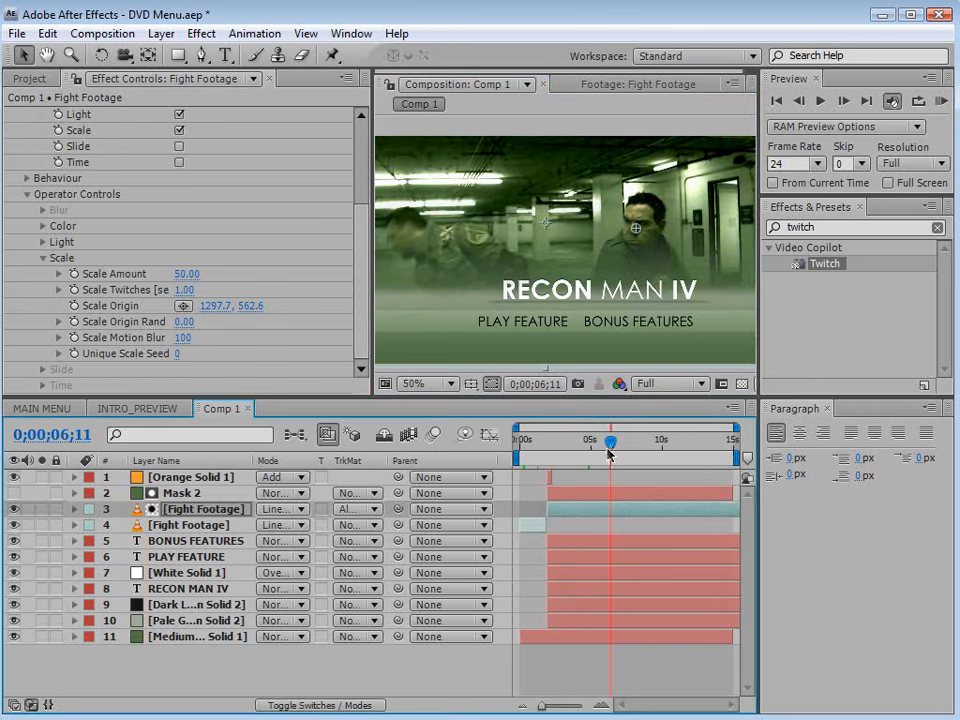
pyautogui.scroll(1, 56, 300)
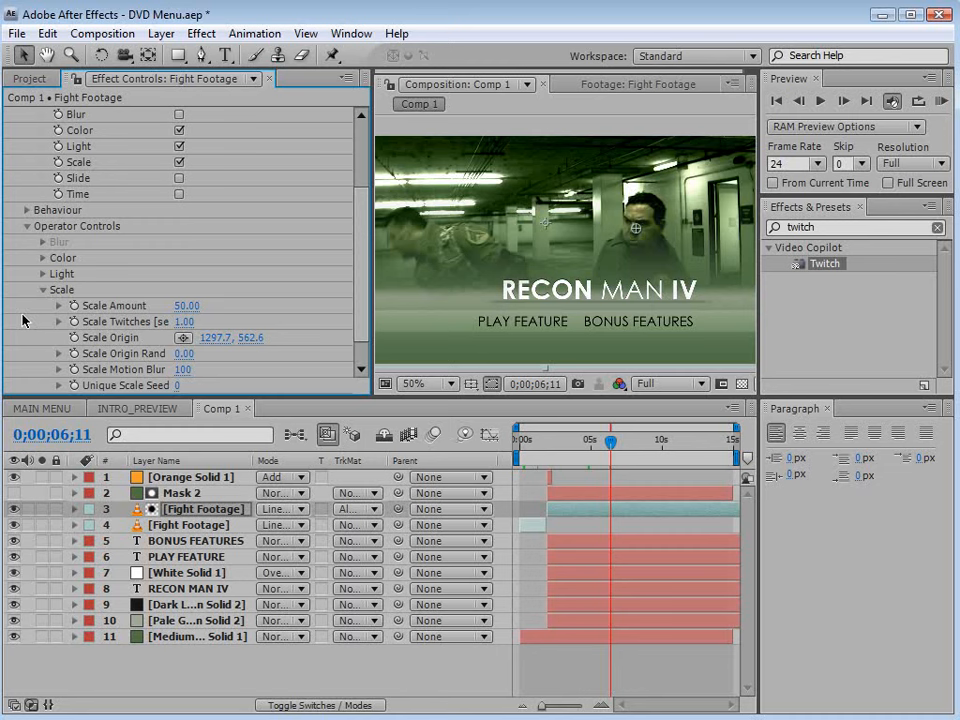
pyautogui.click(42, 296)
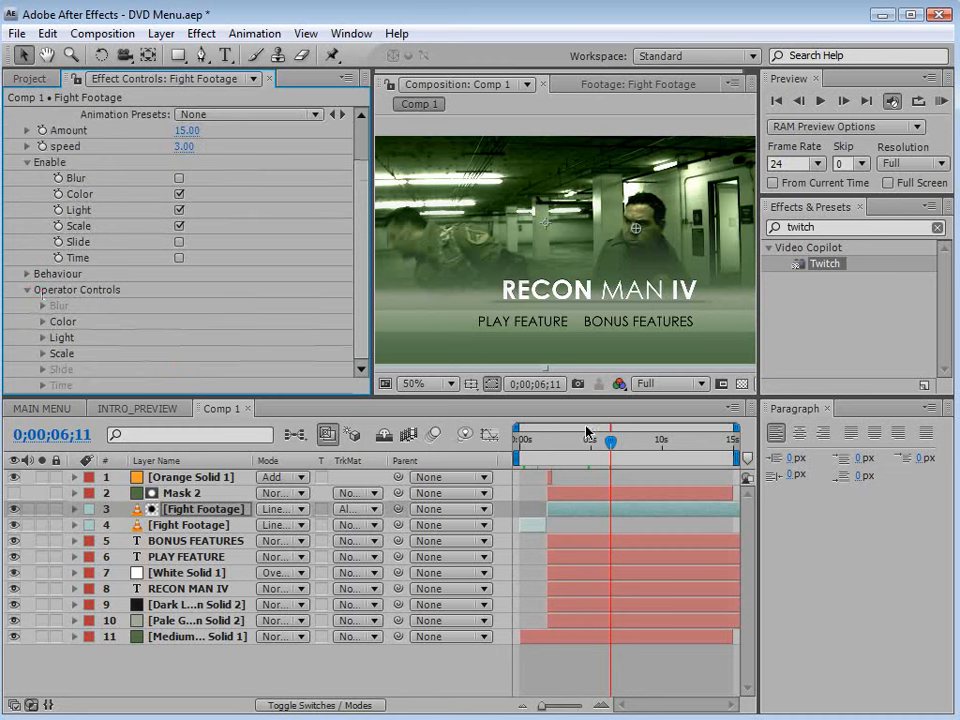
pyautogui.moveTo(610, 441); pyautogui.dragTo(631, 446)
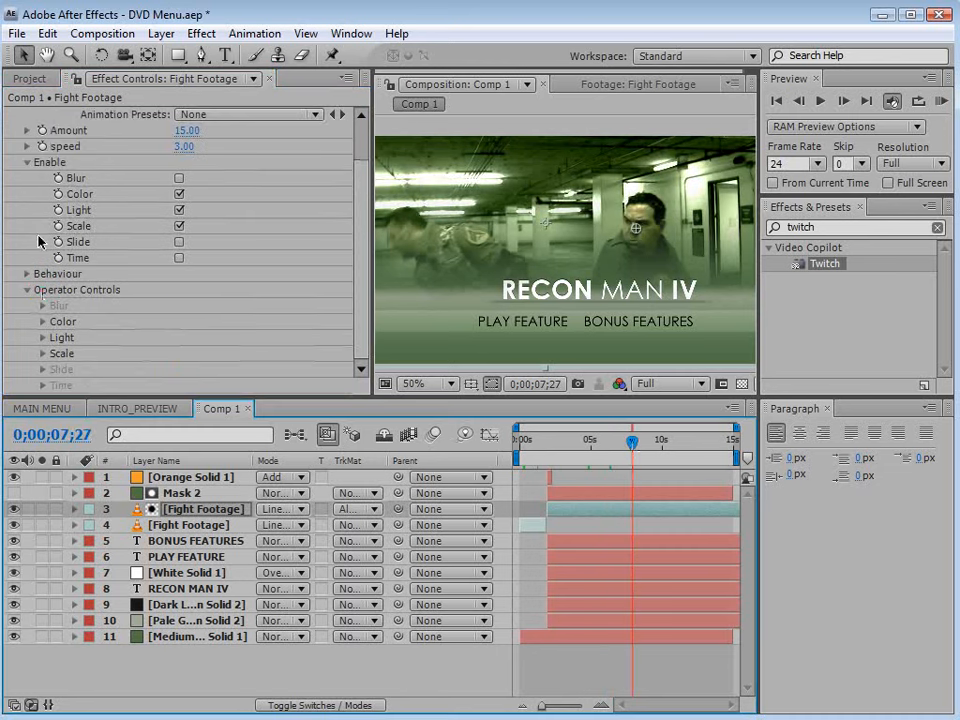
# Step: Enable Twitch's Slide operator and disable Scale, Light and Color so that only Slide is active
pyautogui.click(180, 243)
pyautogui.click(180, 226)
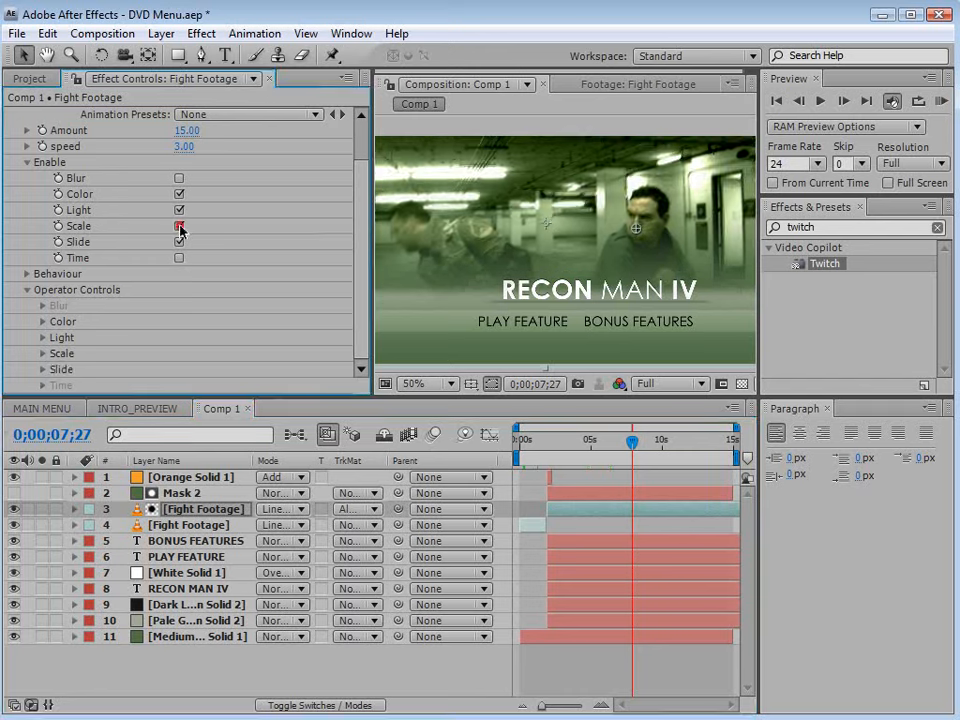
pyautogui.click(180, 210)
pyautogui.click(180, 194)
pyautogui.moveTo(632, 441)
pyautogui.mouseDown()
pyautogui.moveTo(616, 446)
pyautogui.moveTo(631, 443)
pyautogui.mouseUp()
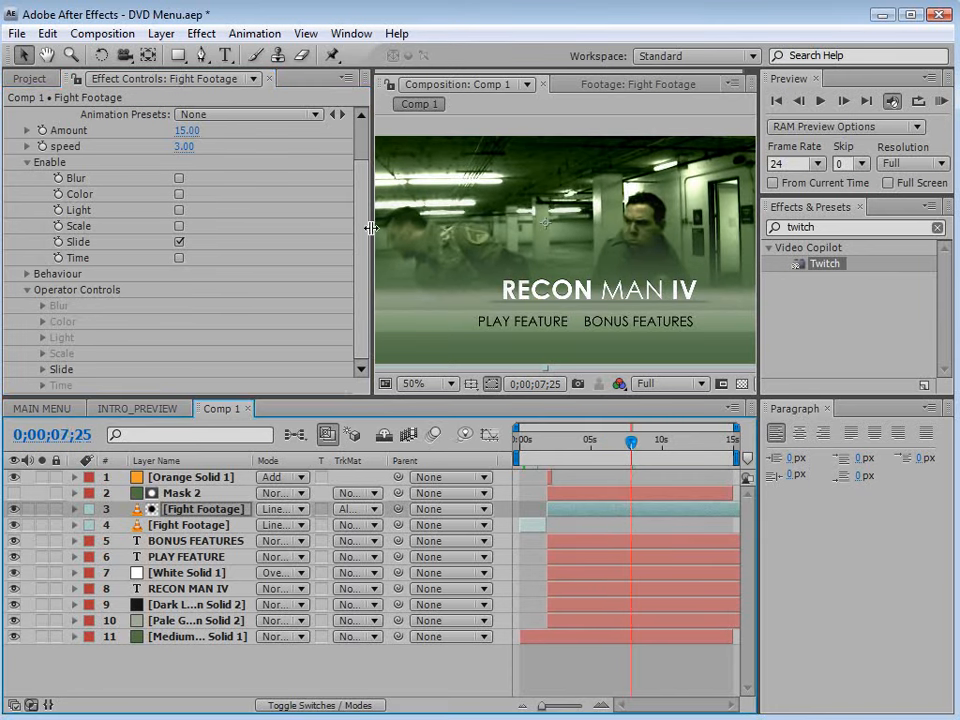
# Step: Set Slide Spread to 0 in Twitch's Slide operator controls and preview the motion
pyautogui.click(43, 369)
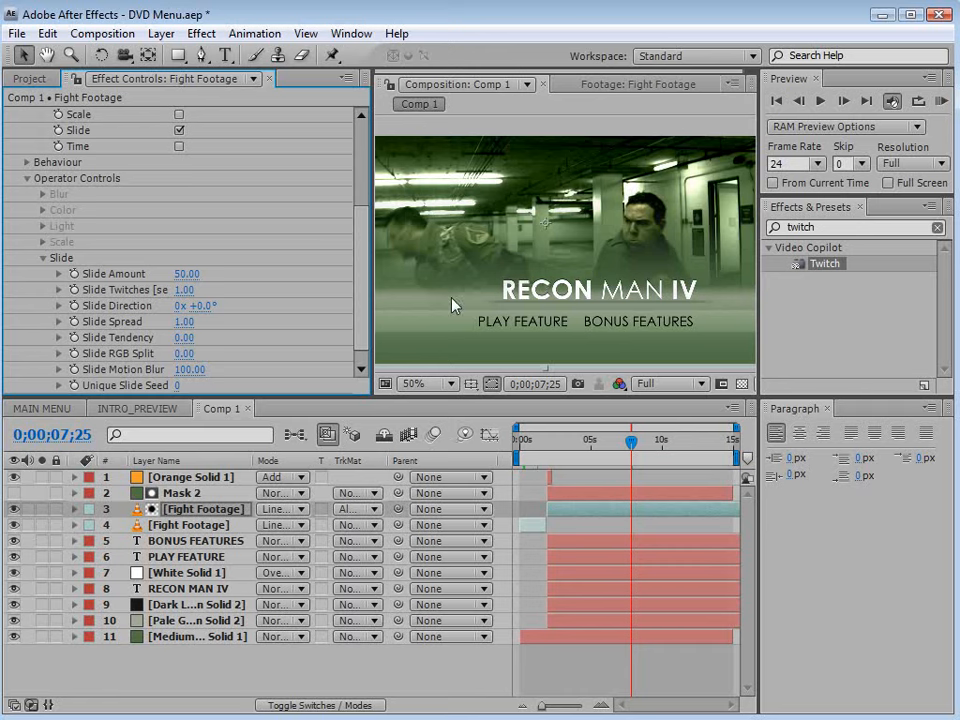
pyautogui.click(184, 322)
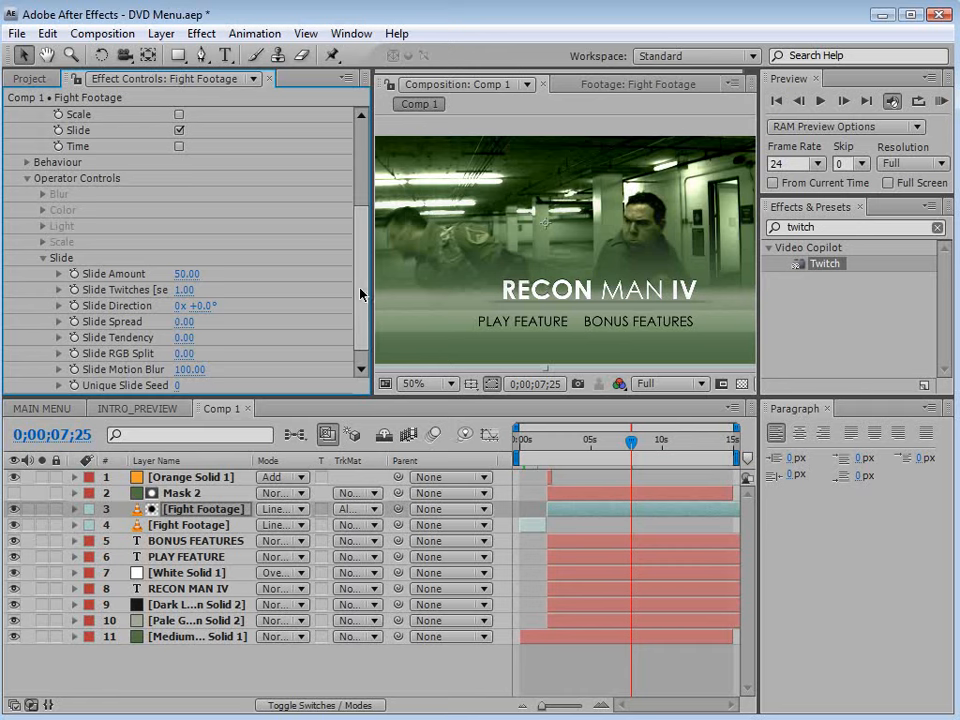
pyautogui.moveTo(631, 441); pyautogui.dragTo(646, 443)
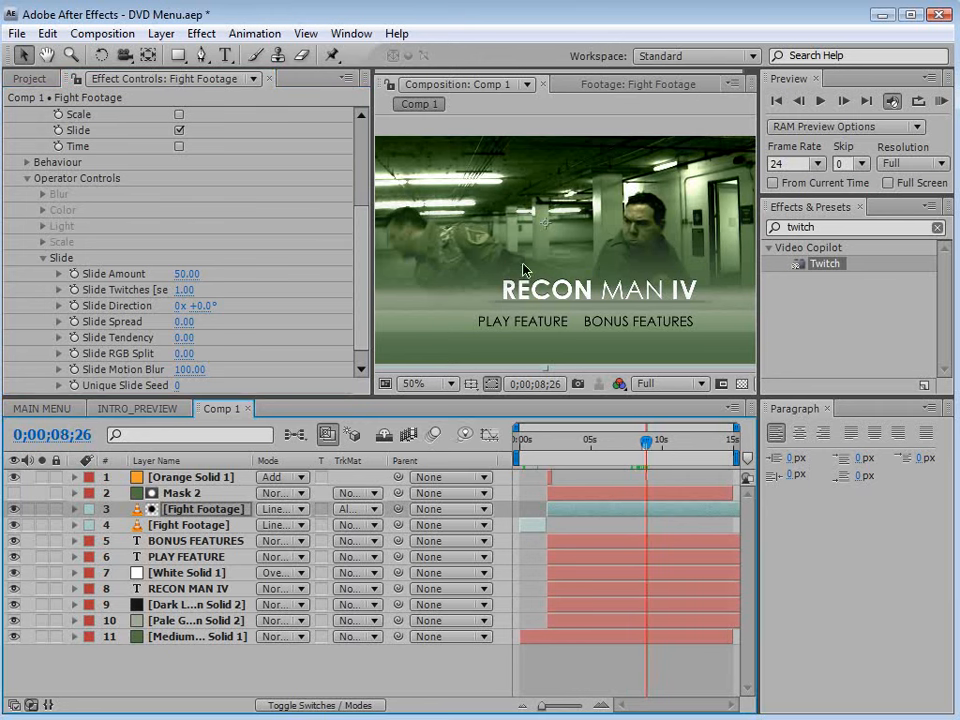
# Step: Set the Slide Direction to 90° and preview the sliding motion on the fight footage
pyautogui.click(106, 307)
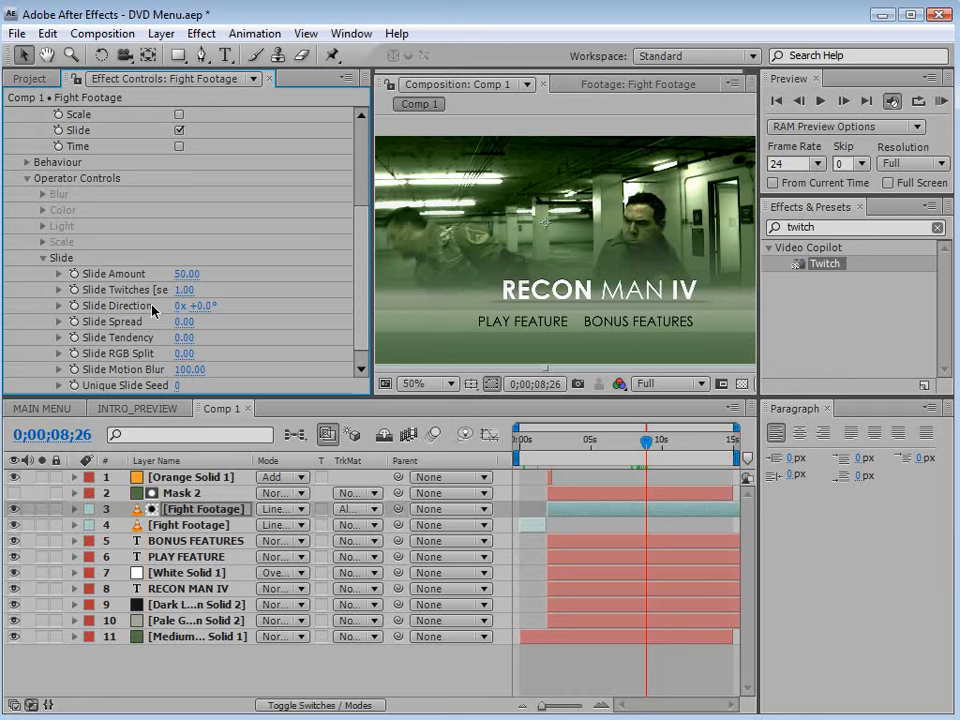
pyautogui.write('90')
pyautogui.press('Return')
pyautogui.moveTo(646, 441)
pyautogui.mouseDown()
pyautogui.moveTo(628, 443)
pyautogui.moveTo(654, 445)
pyautogui.moveTo(640, 452)
pyautogui.moveTo(656, 445)
pyautogui.moveTo(644, 445)
pyautogui.mouseUp()
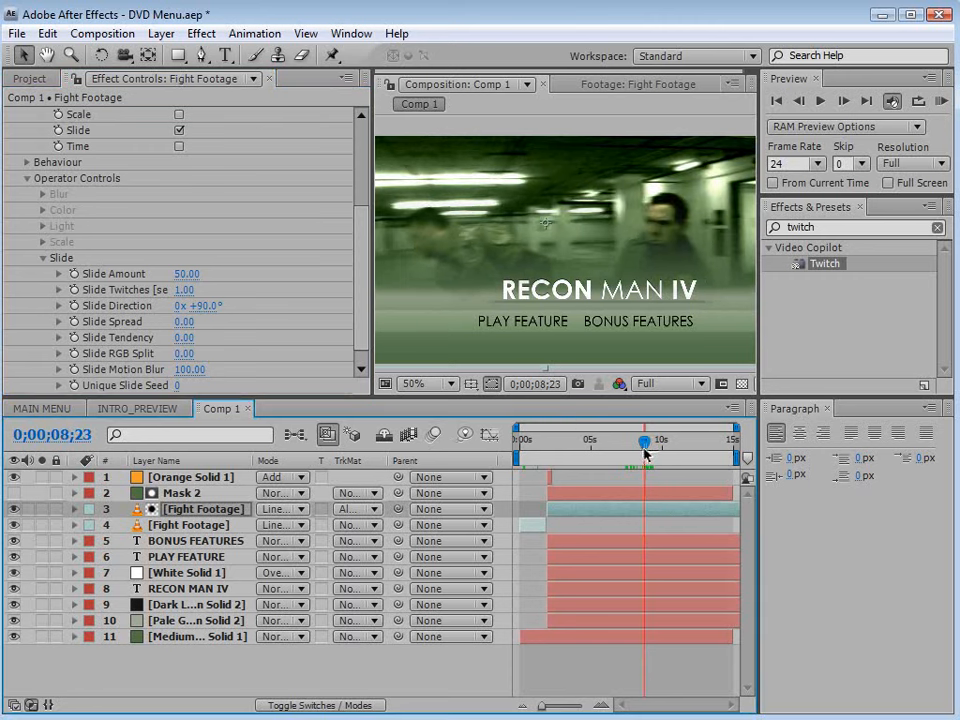
# Step: Set the Twitch effect's Slide RGB Split to 62 on the Fight Footage layer and preview the menu across the timeline
pyautogui.click(361, 332)
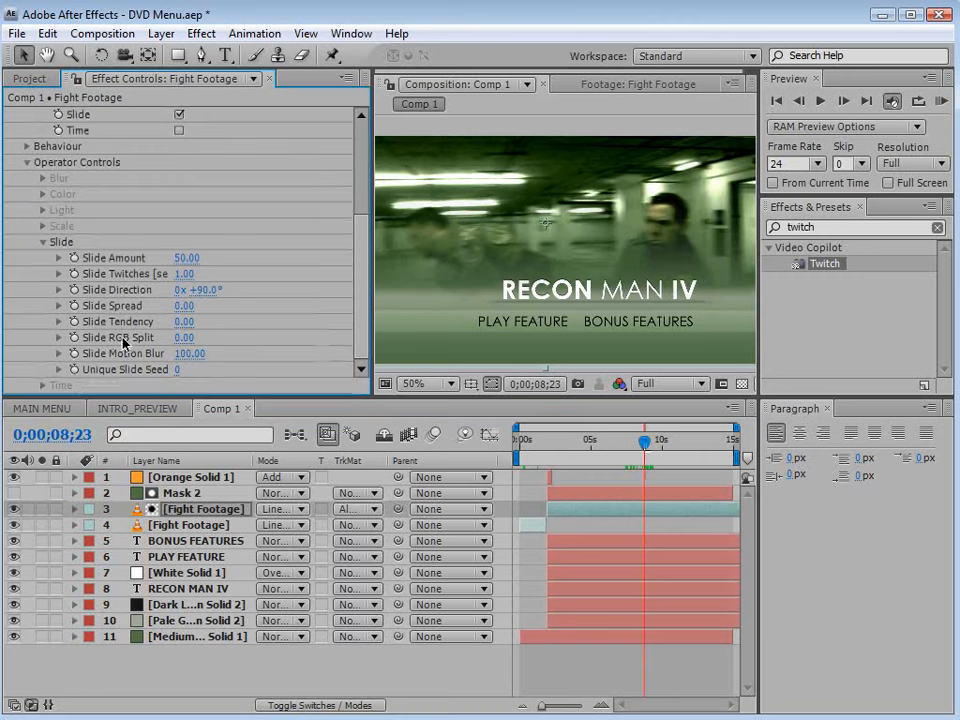
pyautogui.moveTo(183, 338); pyautogui.dragTo(248, 333)
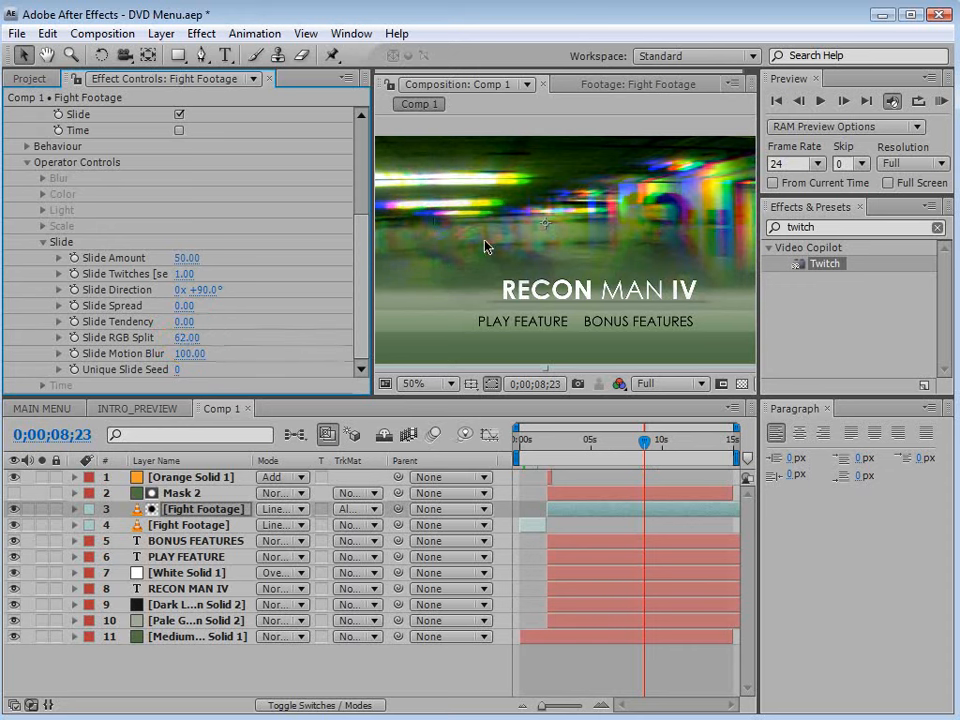
pyautogui.moveTo(644, 441); pyautogui.dragTo(672, 447)
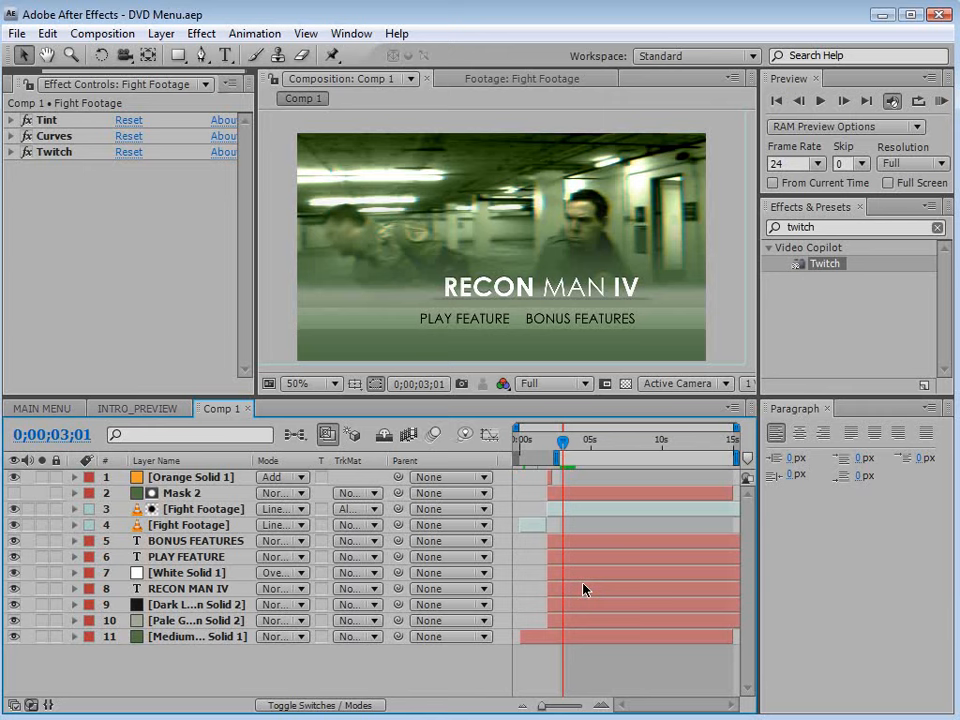
pyautogui.click(572, 441)
pyautogui.moveTo(572, 441); pyautogui.dragTo(677, 455)
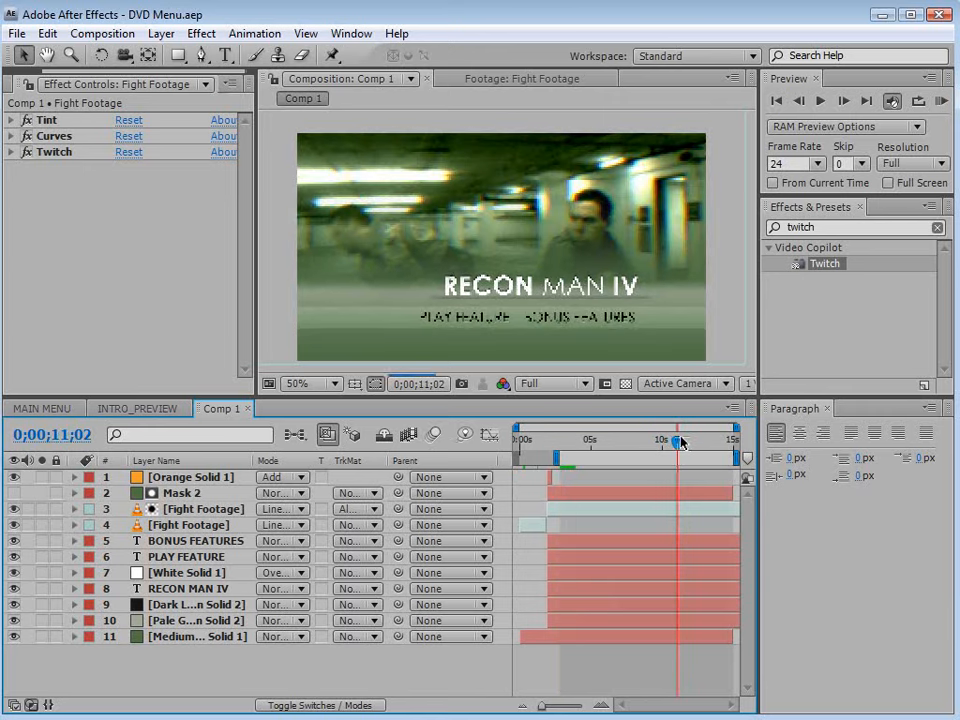
pyautogui.moveTo(672, 447); pyautogui.dragTo(549, 455)
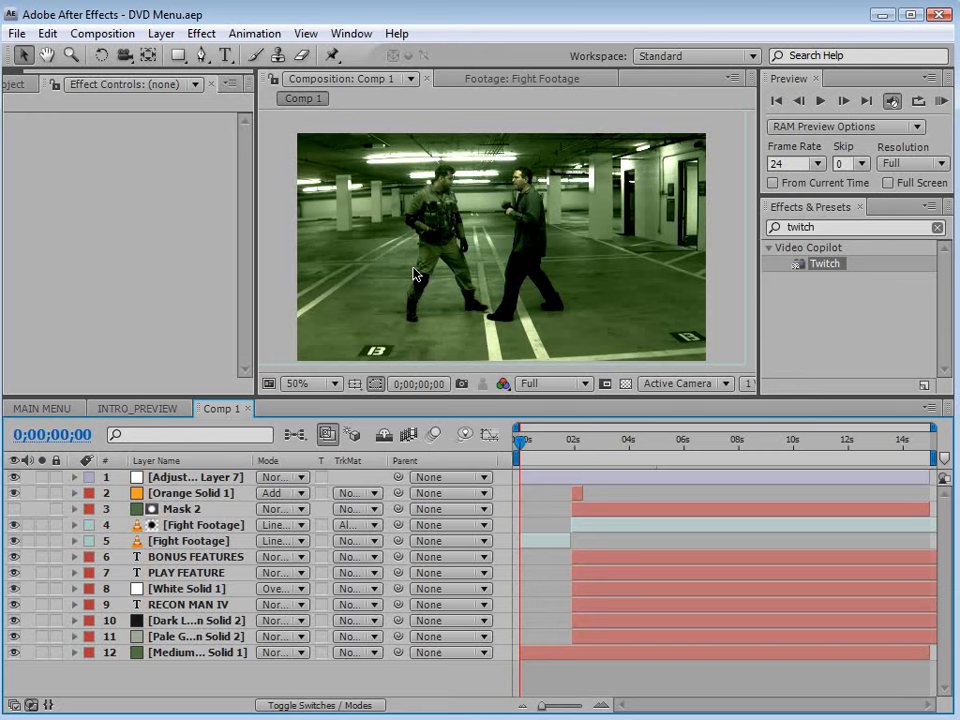
# Step: Create a black solid layer above all other layers in Comp 1
pyautogui.click(161, 33)
pyautogui.moveTo(190, 55)
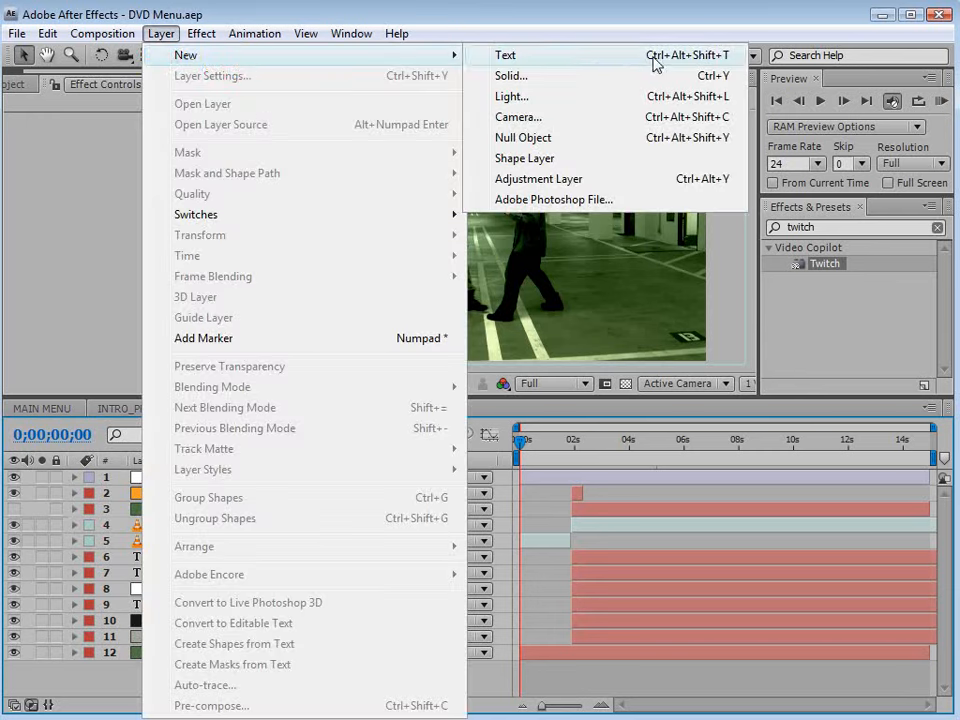
pyautogui.click(508, 75)
pyautogui.click(452, 506)
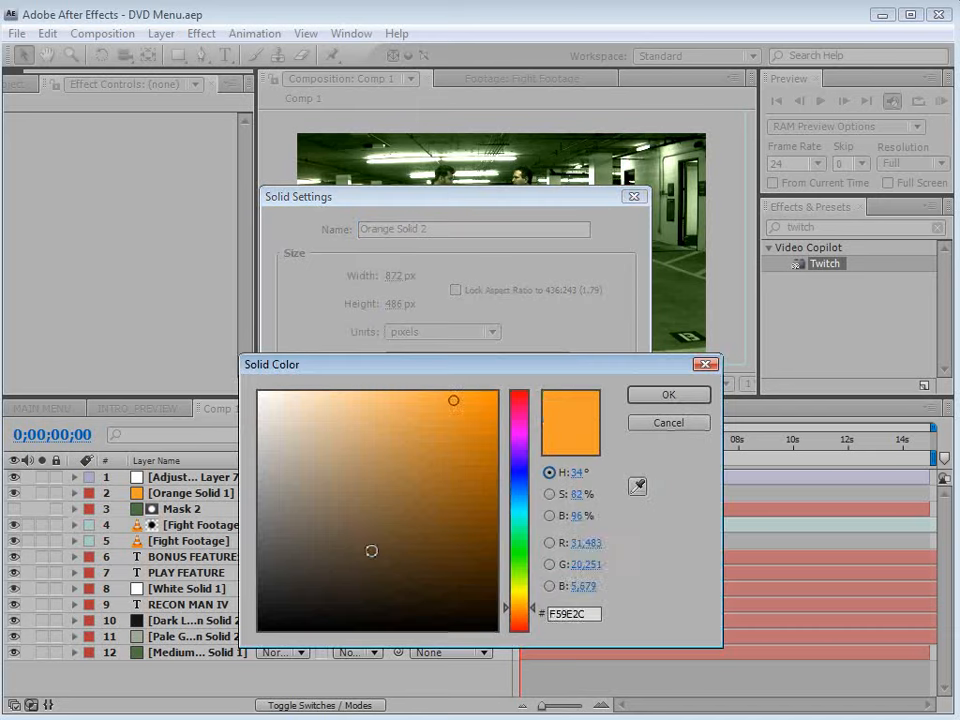
pyautogui.moveTo(371, 550); pyautogui.dragTo(378, 632)
pyautogui.click(668, 394)
pyautogui.click(497, 554)
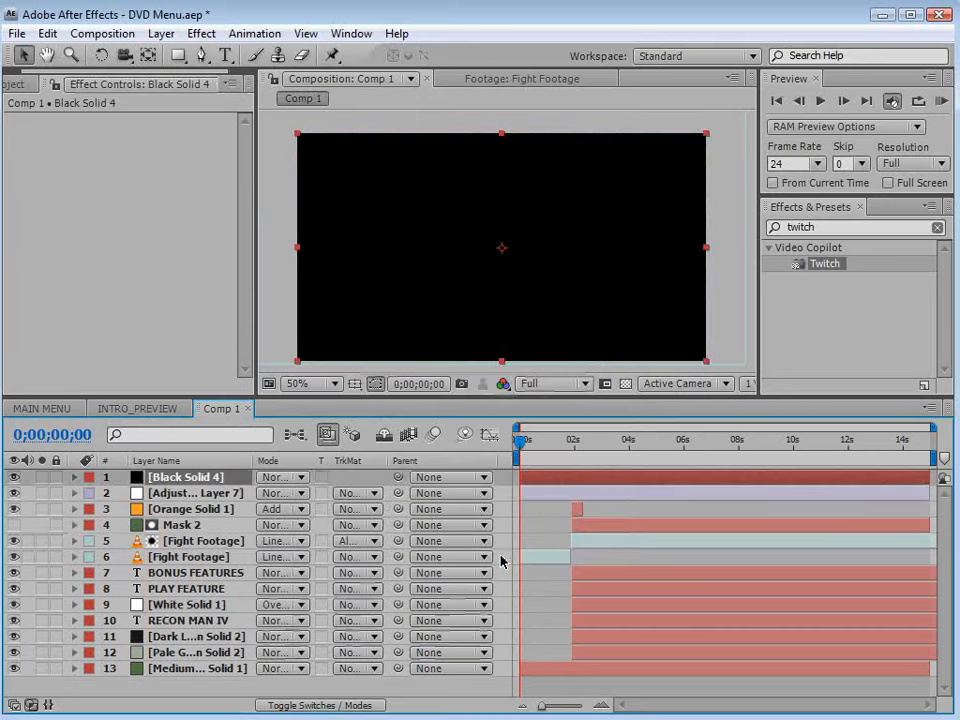
# Step: Keyframe the black solid's opacity from 100% at the first frame to 0% shortly after it, so the menu fades in
pyautogui.press('t')
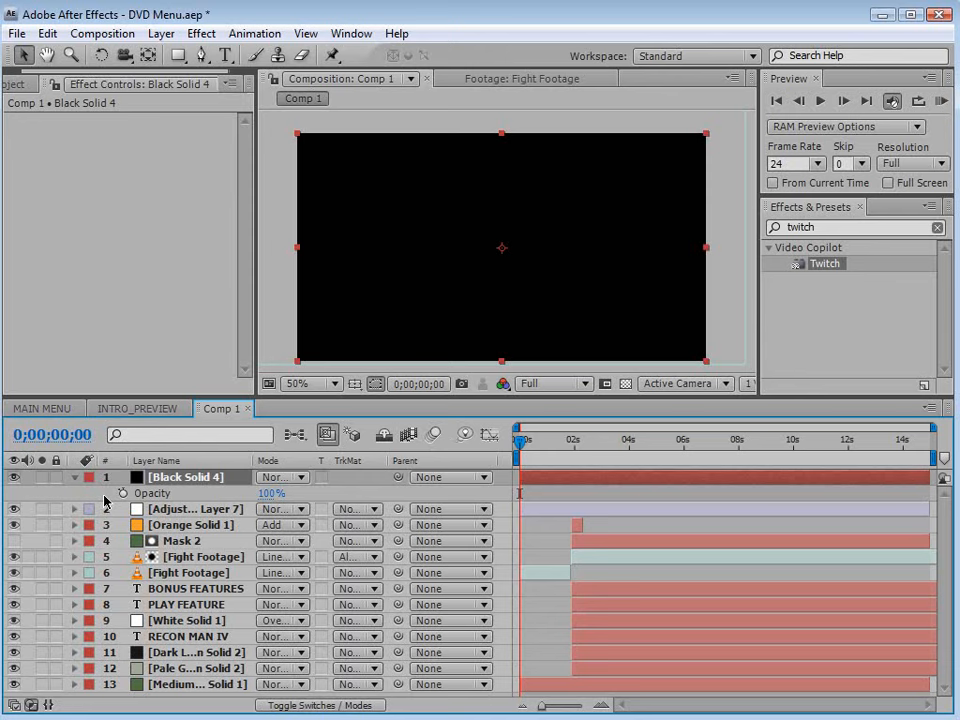
pyautogui.click(122, 493)
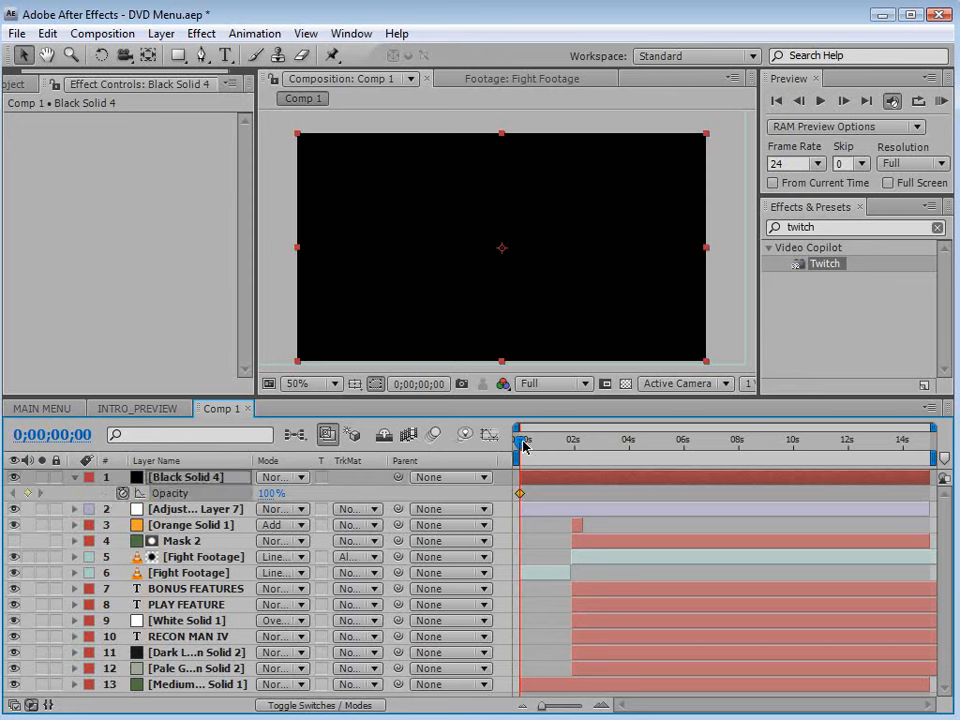
pyautogui.moveTo(524, 445); pyautogui.dragTo(626, 468)
pyautogui.click(270, 493)
pyautogui.write('0')
pyautogui.press('Return')
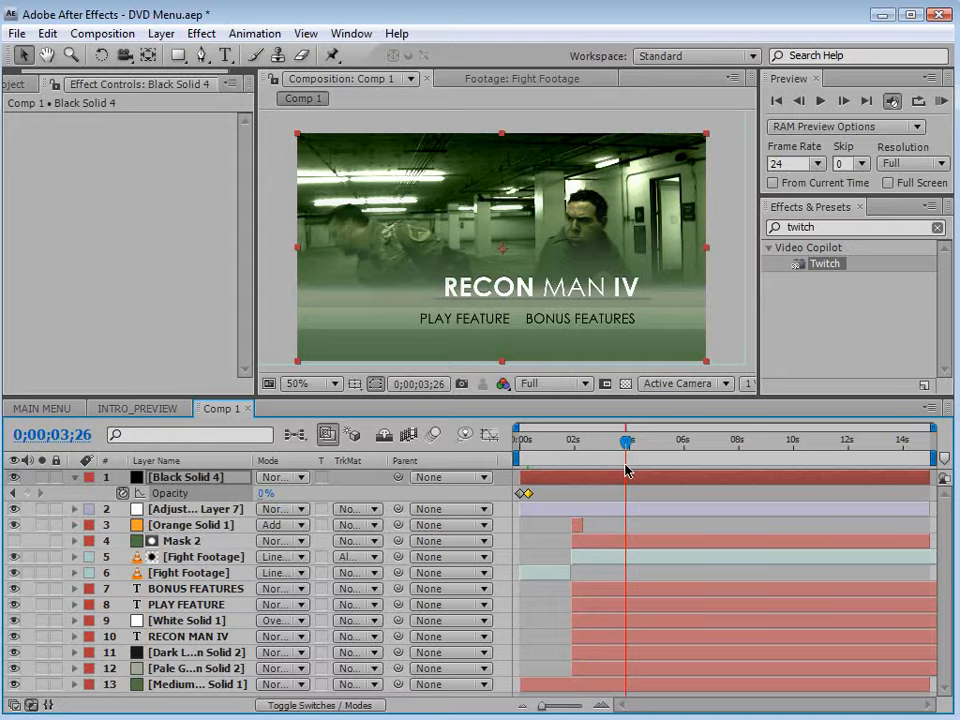
pyautogui.press('`')
pyautogui.press('`')
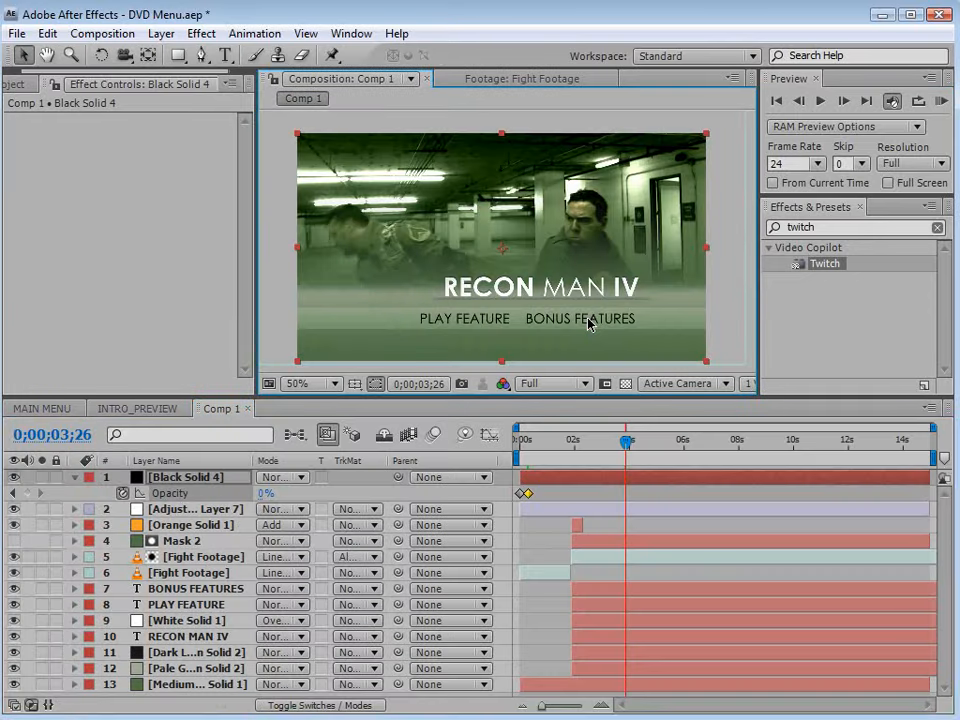
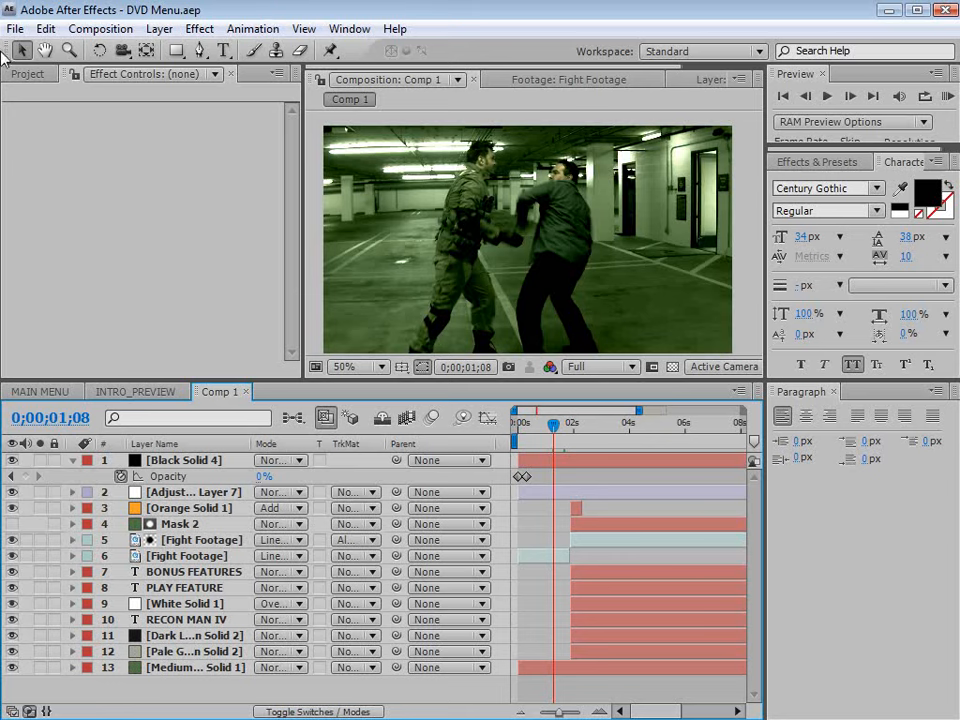
# Step: Create a new composition named Comp 2 using the NTSC DV Widescreen preset with a 15-second duration
pyautogui.click(27, 73)
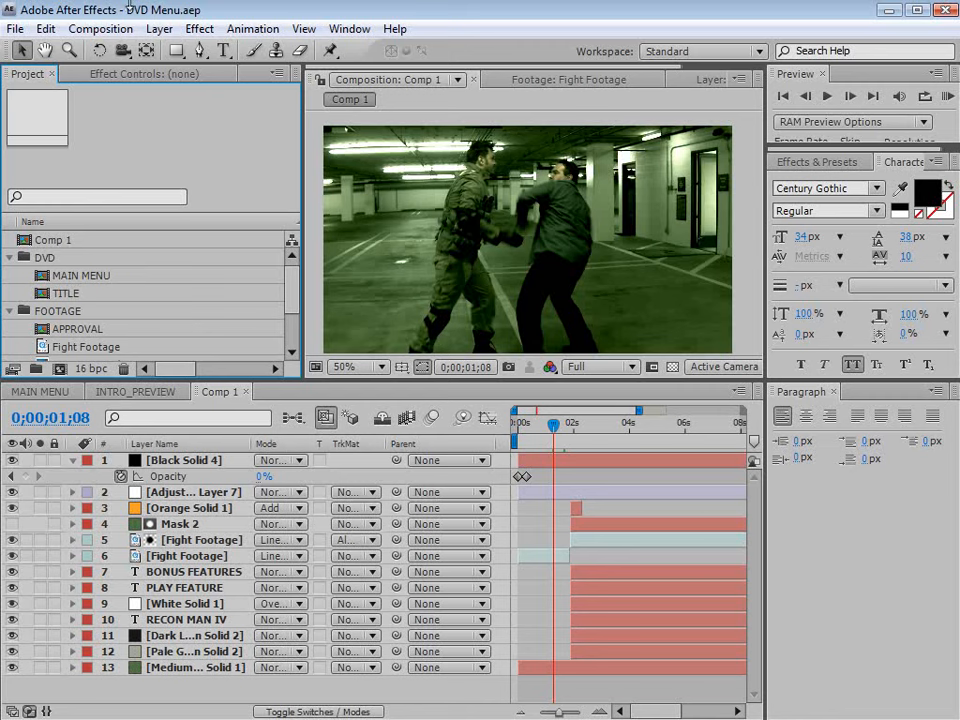
pyautogui.click(92, 30)
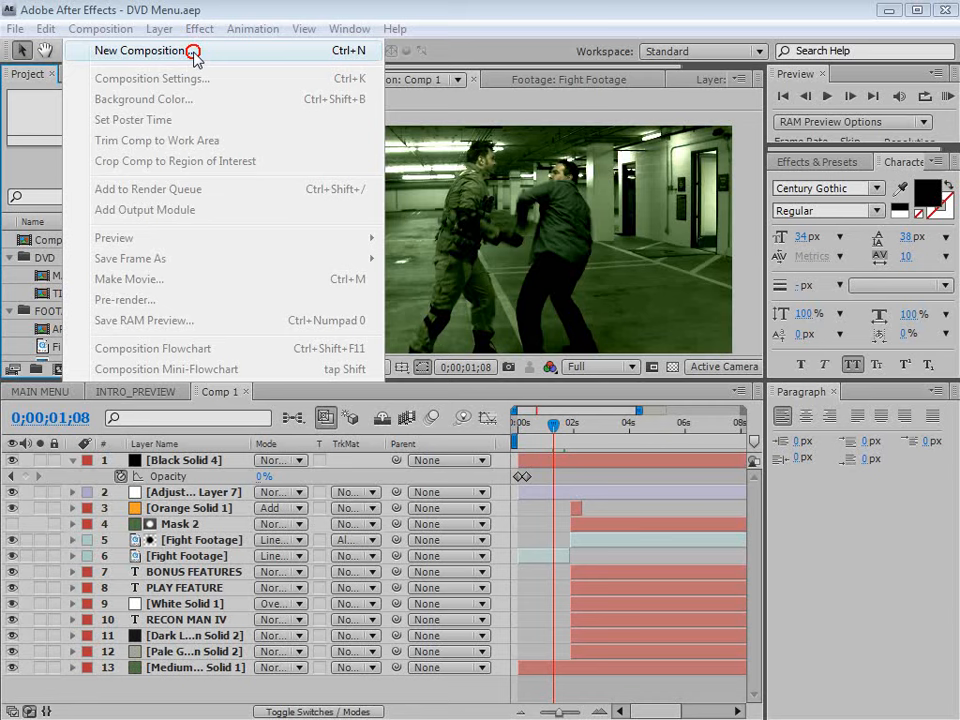
pyautogui.click(133, 51)
pyautogui.click(386, 303)
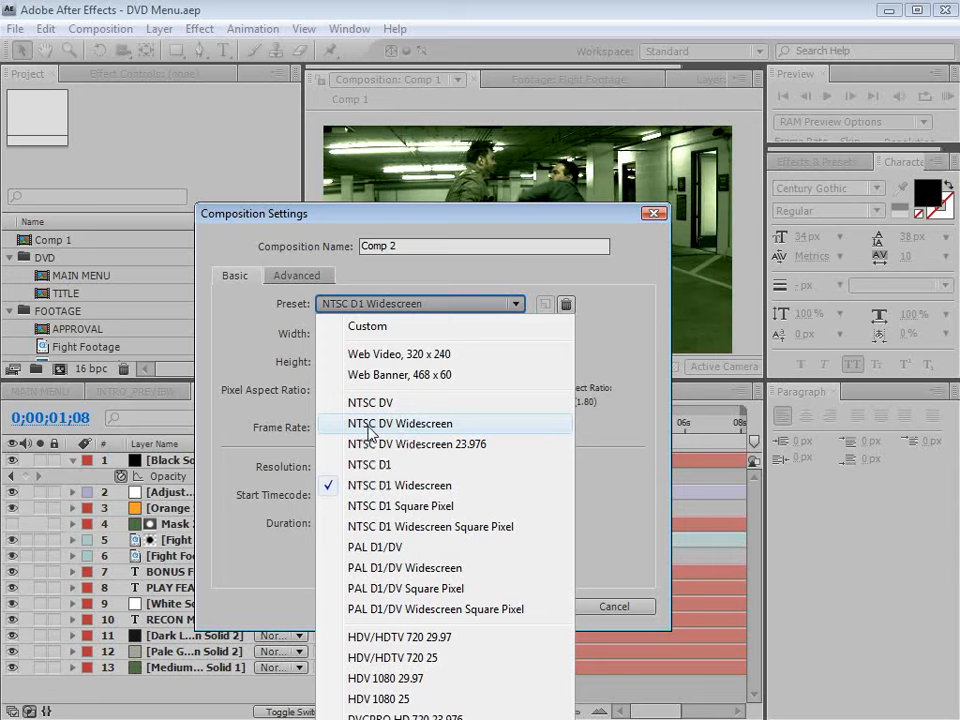
pyautogui.click(455, 426)
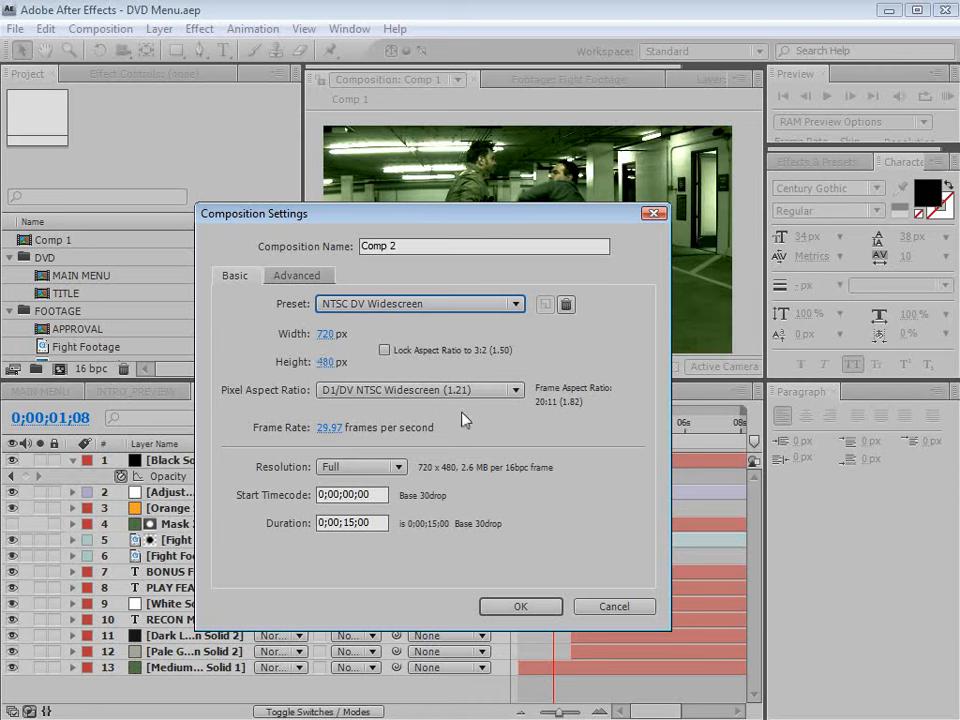
pyautogui.click(519, 609)
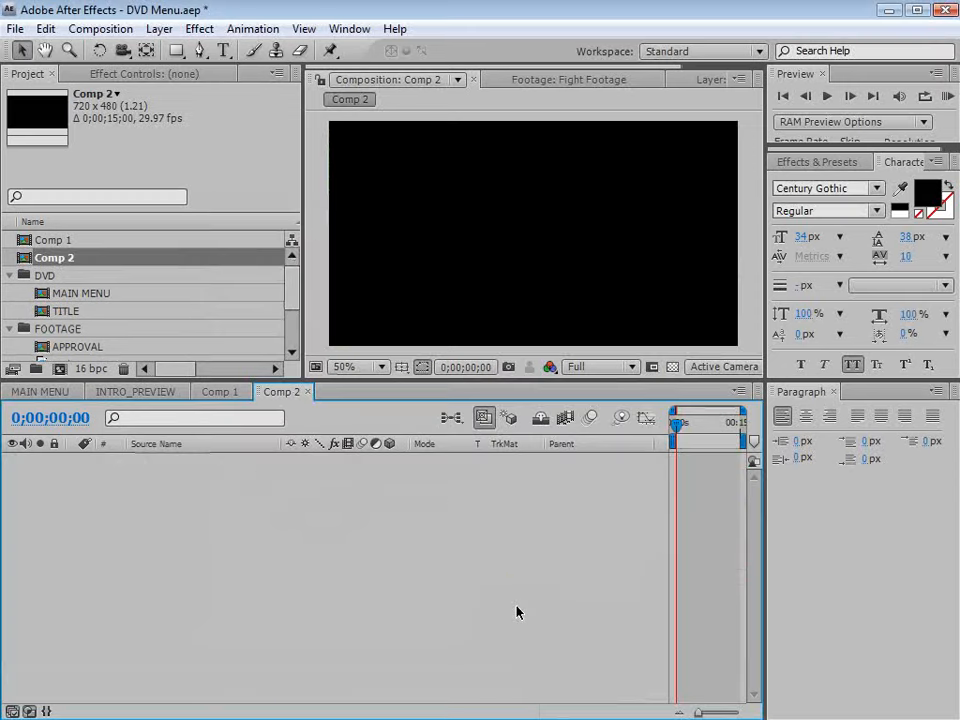
# Step: Hide the Parent column and place Comp 1 in Comp 2's timeline from the first frame, moving the current time to 0;00;02;15
pyautogui.rightClick(568, 441)
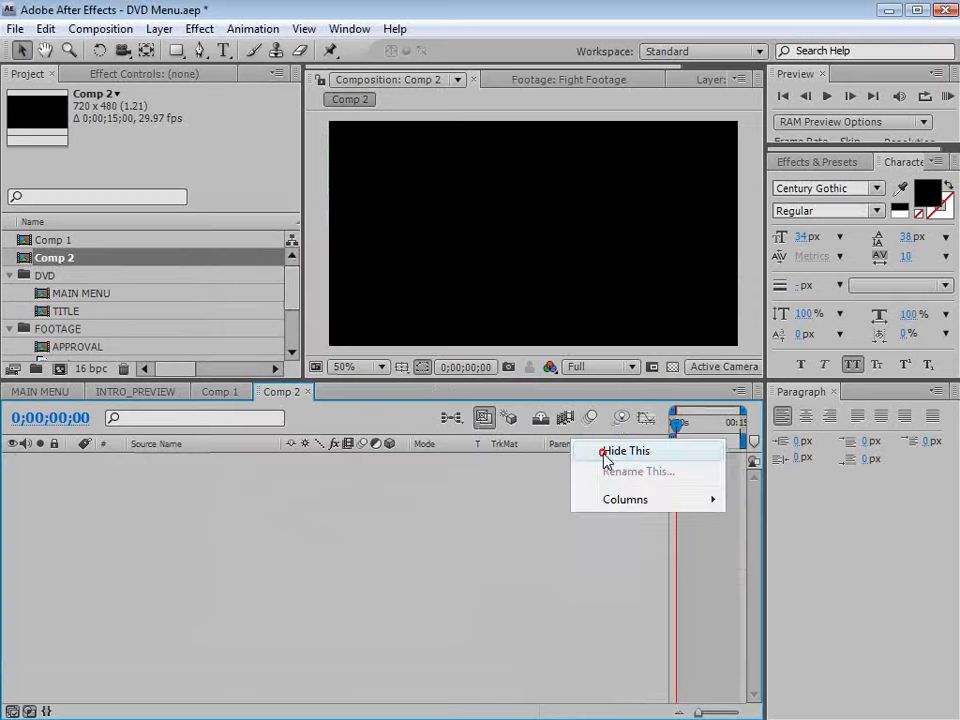
pyautogui.click(606, 452)
pyautogui.click(30, 240)
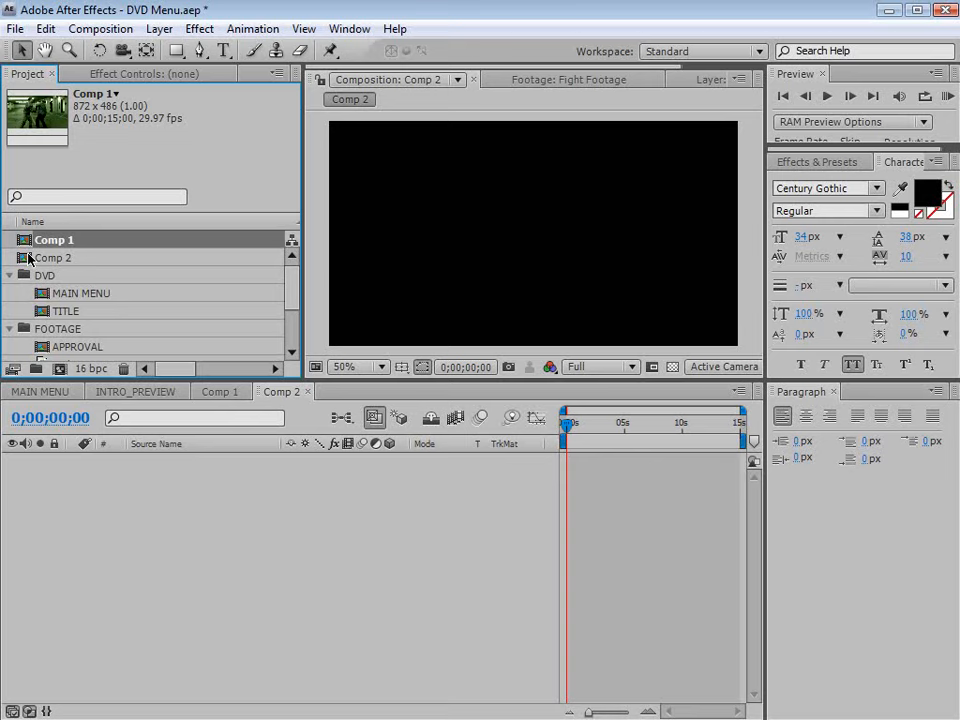
pyautogui.moveTo(25, 243); pyautogui.dragTo(566, 466)
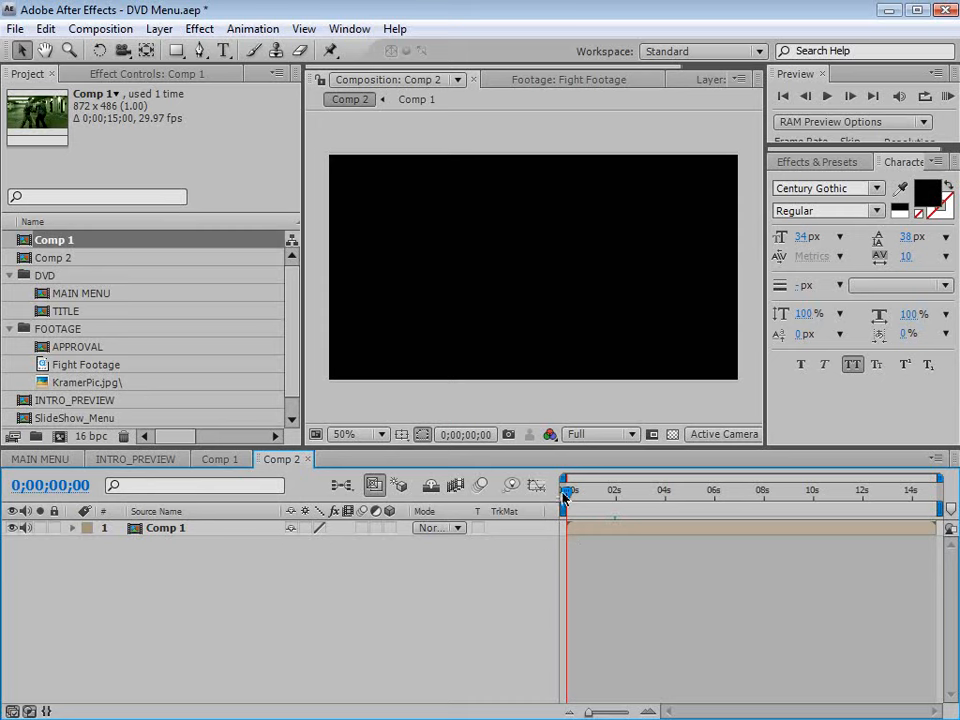
pyautogui.moveTo(563, 497); pyautogui.dragTo(630, 495)
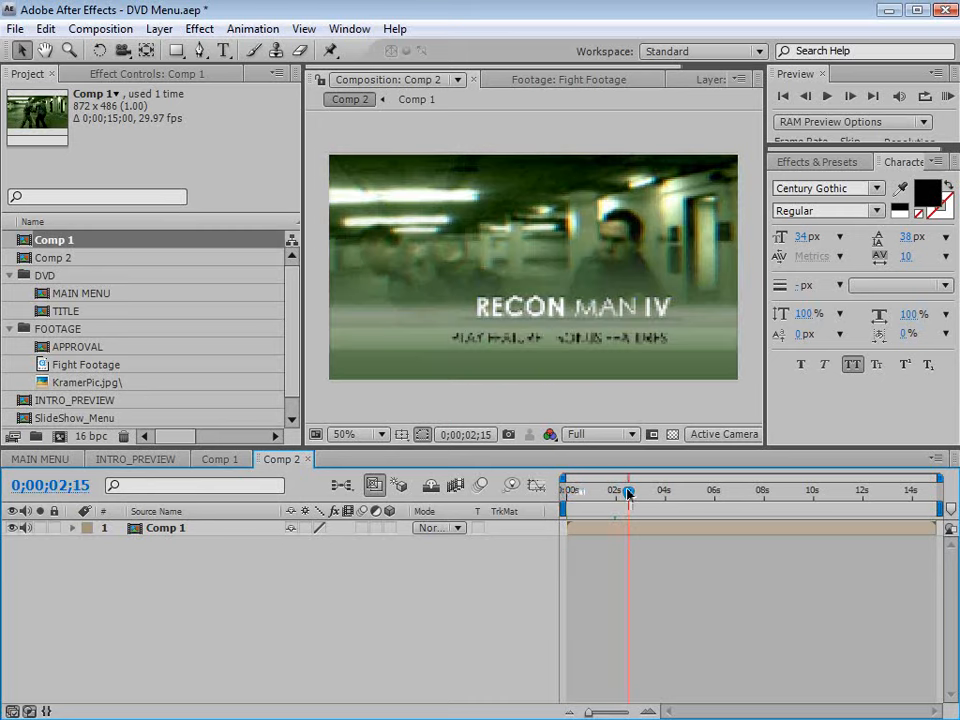
# Step: Compare the enlarged Comp 2 frame with and without pixel aspect ratio correction, leaving the correction off
pyautogui.scroll(1, 557, 355)
pyautogui.moveTo(448, 397); pyautogui.dragTo(476, 281)
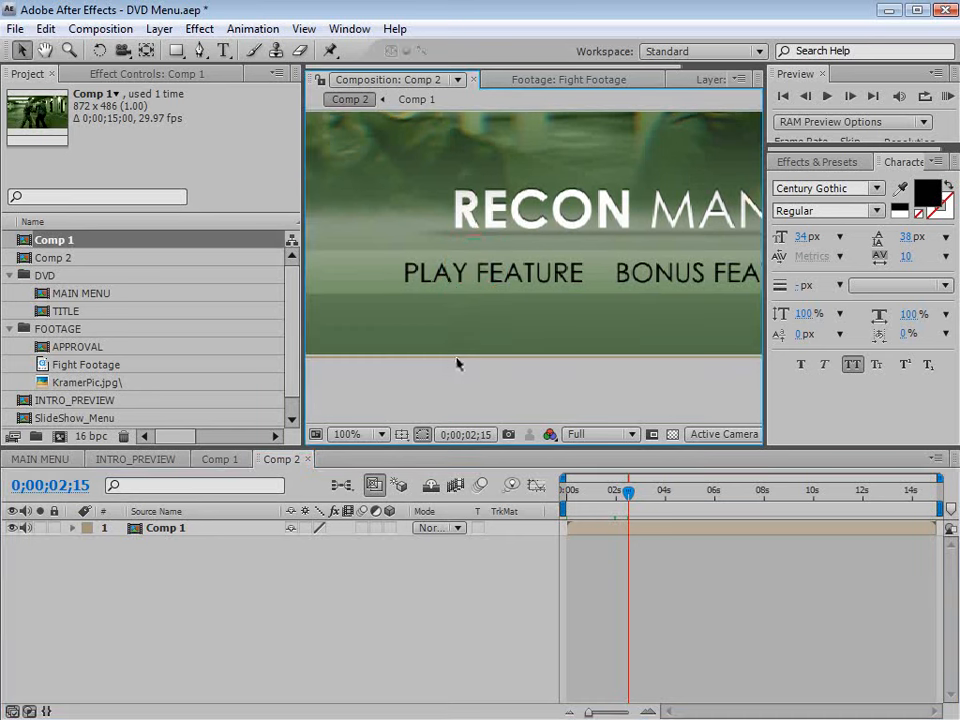
pyautogui.press(',')
pyautogui.press(',')
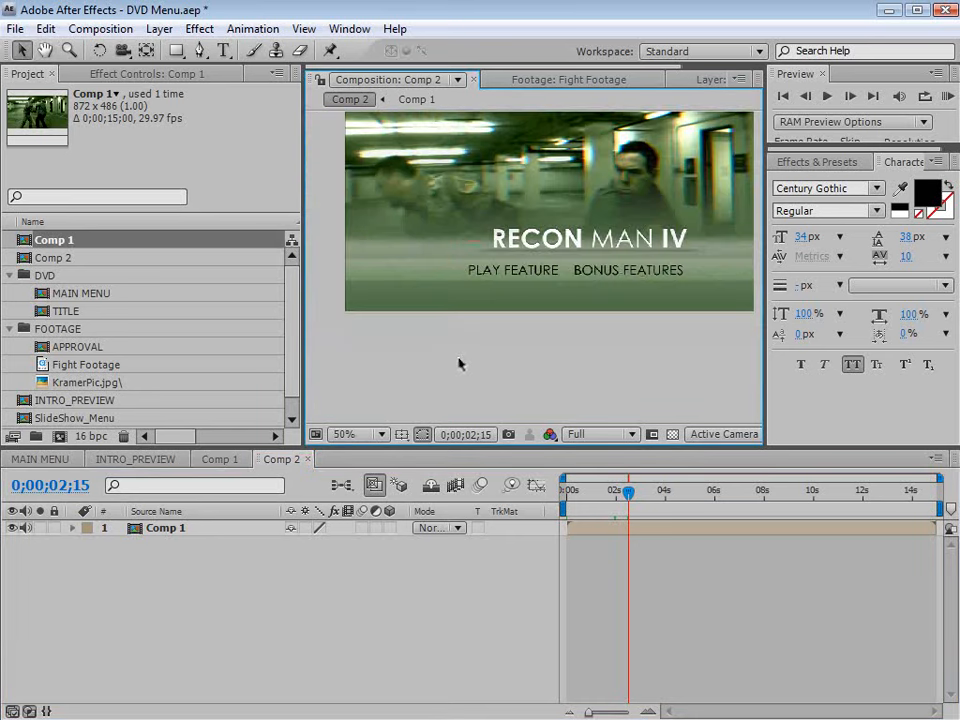
pyautogui.press('.')
pyautogui.press('.')
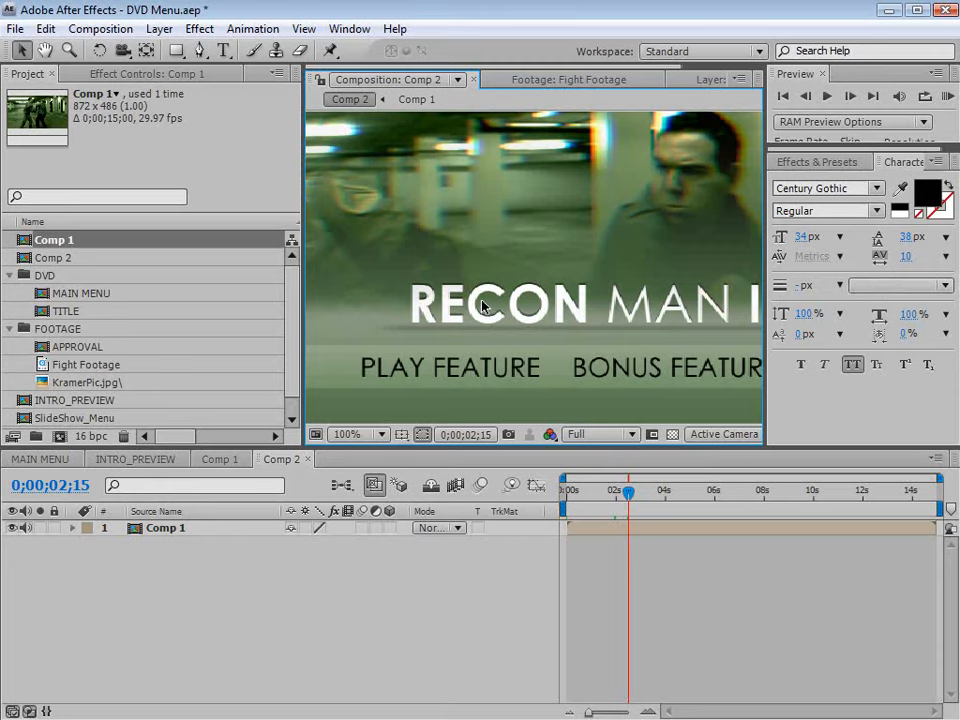
pyautogui.press('`')
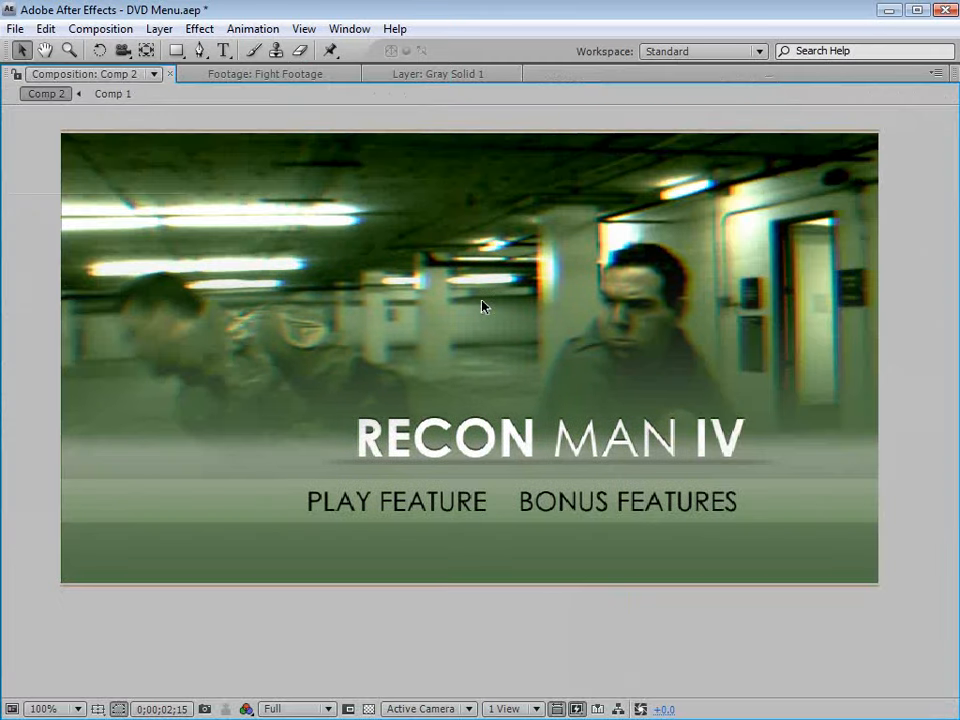
pyautogui.click(557, 709)
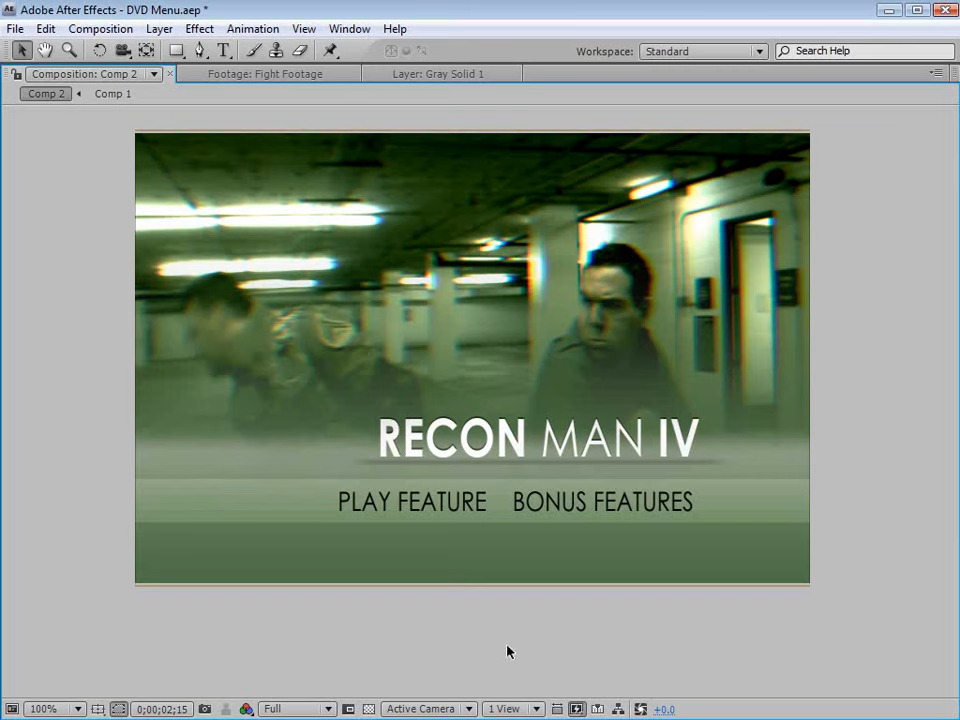
pyautogui.click(557, 708)
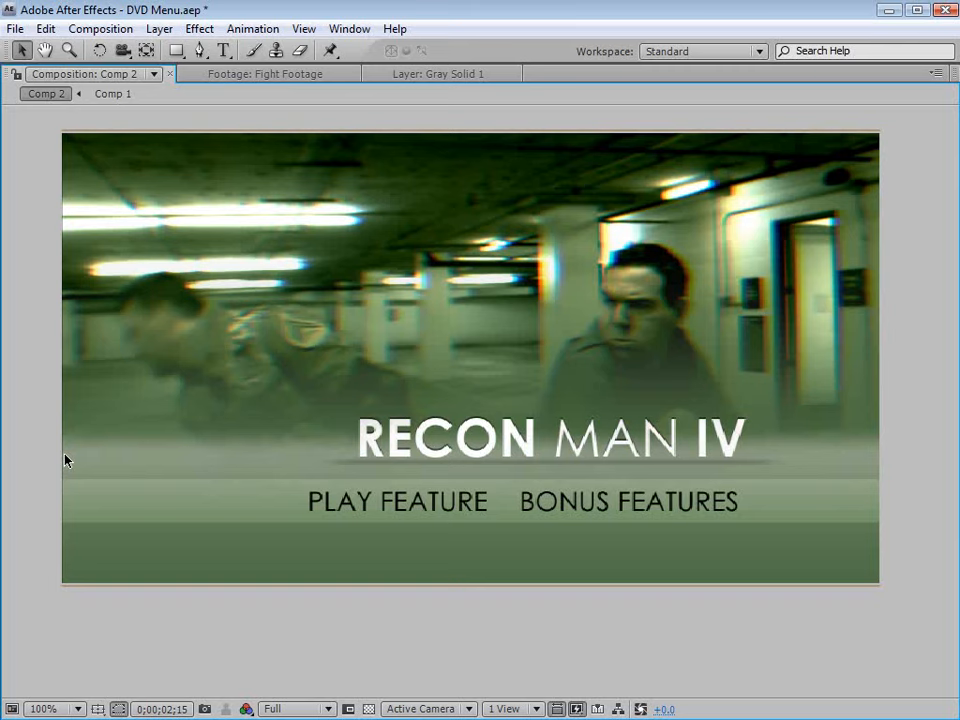
pyautogui.click(557, 708)
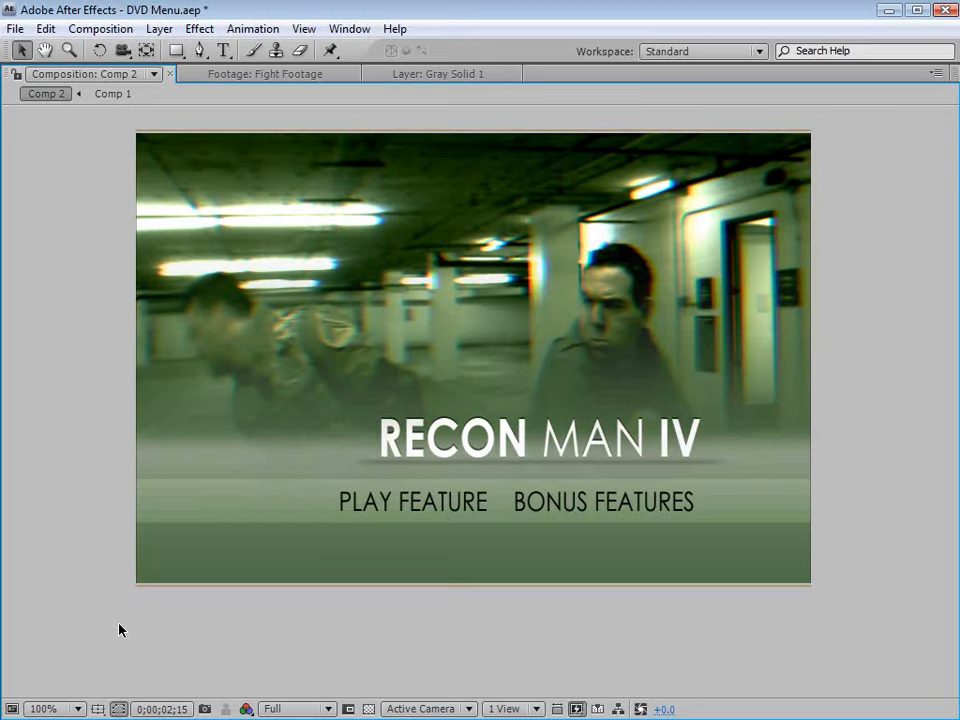
pyautogui.scroll(-1, 283, 296)
pyautogui.press('`')
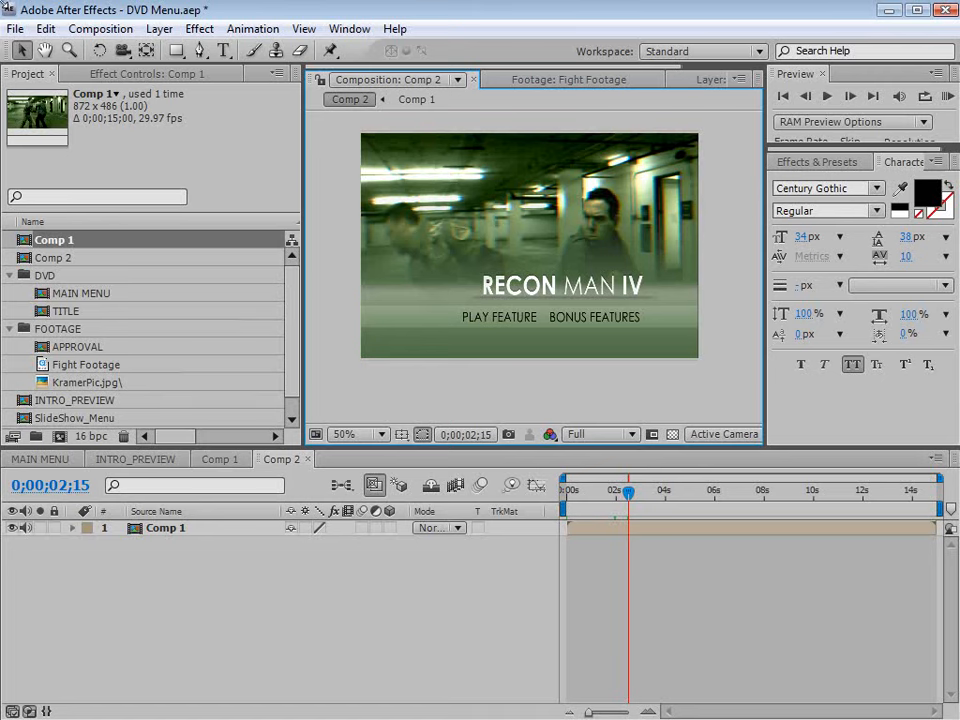
# Step: Change Comp 2's settings to the NTSC DV preset and maximize the composition viewer to check the framing
pyautogui.click(100, 28)
pyautogui.click(152, 78)
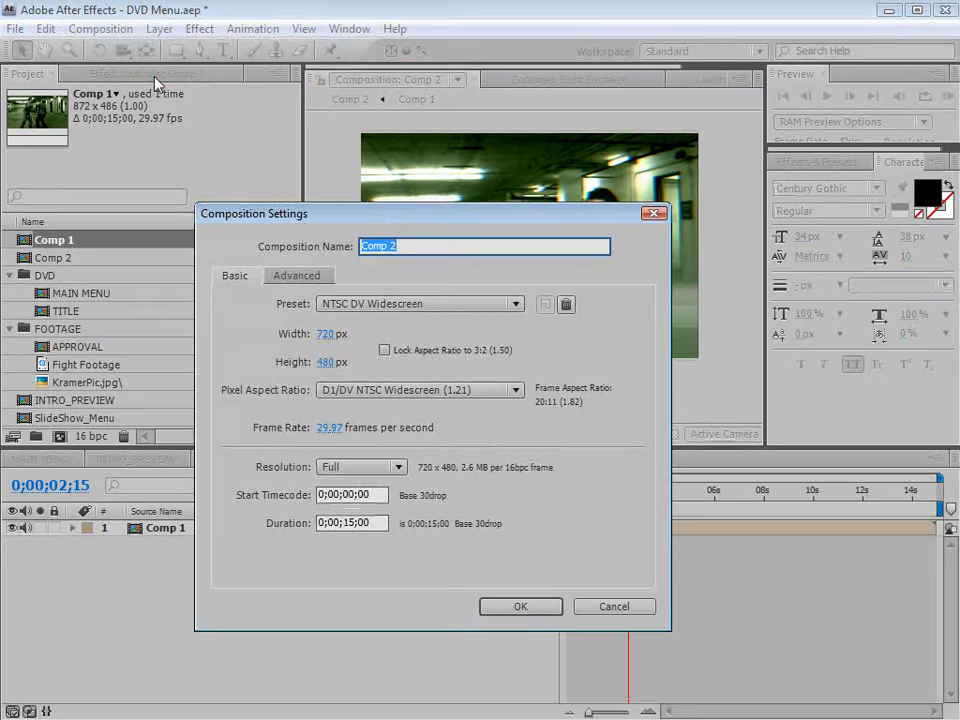
pyautogui.click(400, 304)
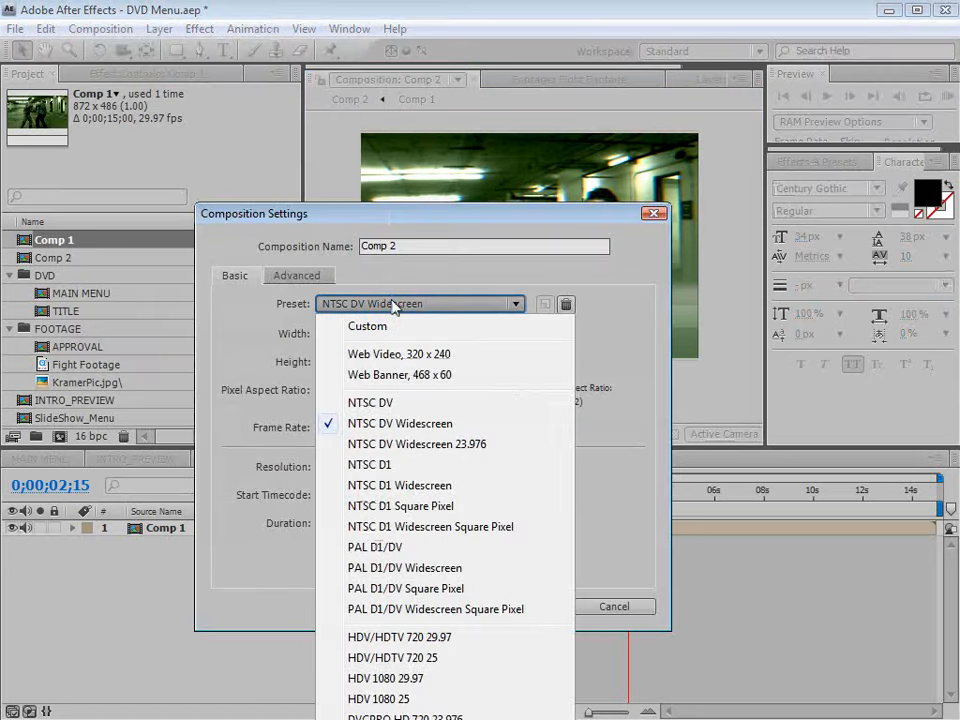
pyautogui.click(382, 405)
pyautogui.moveTo(475, 218); pyautogui.dragTo(232, 279)
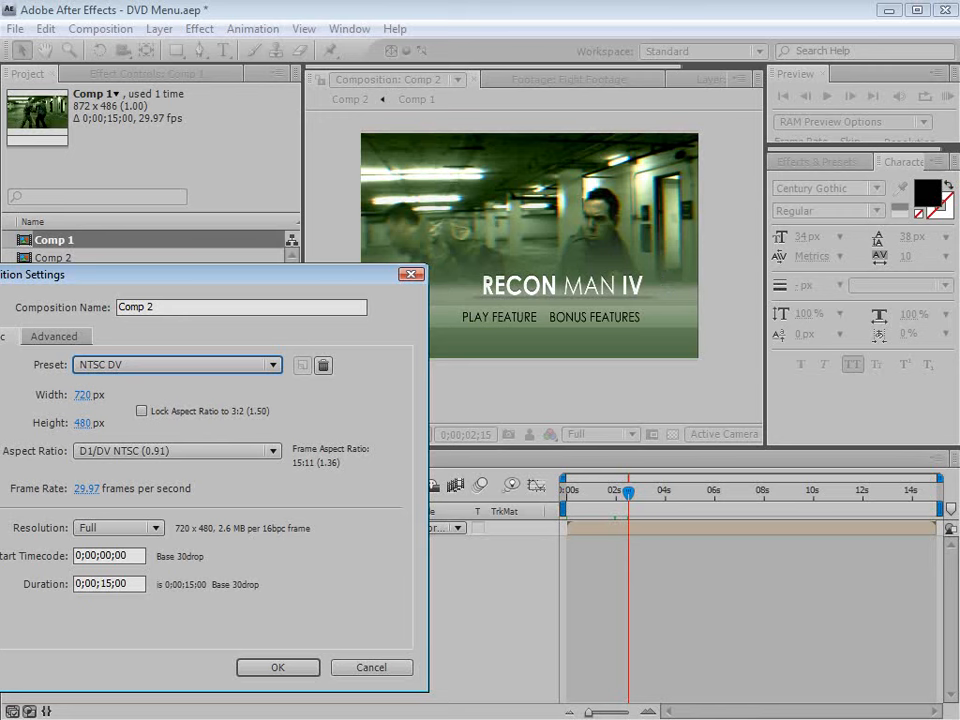
pyautogui.click(277, 667)
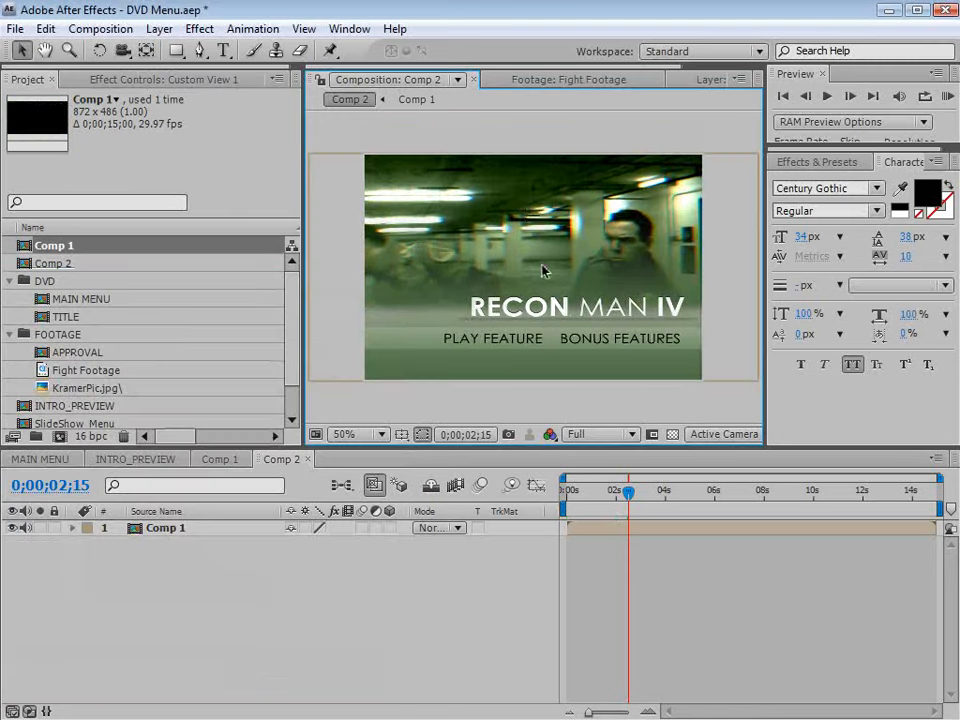
pyautogui.press('`')
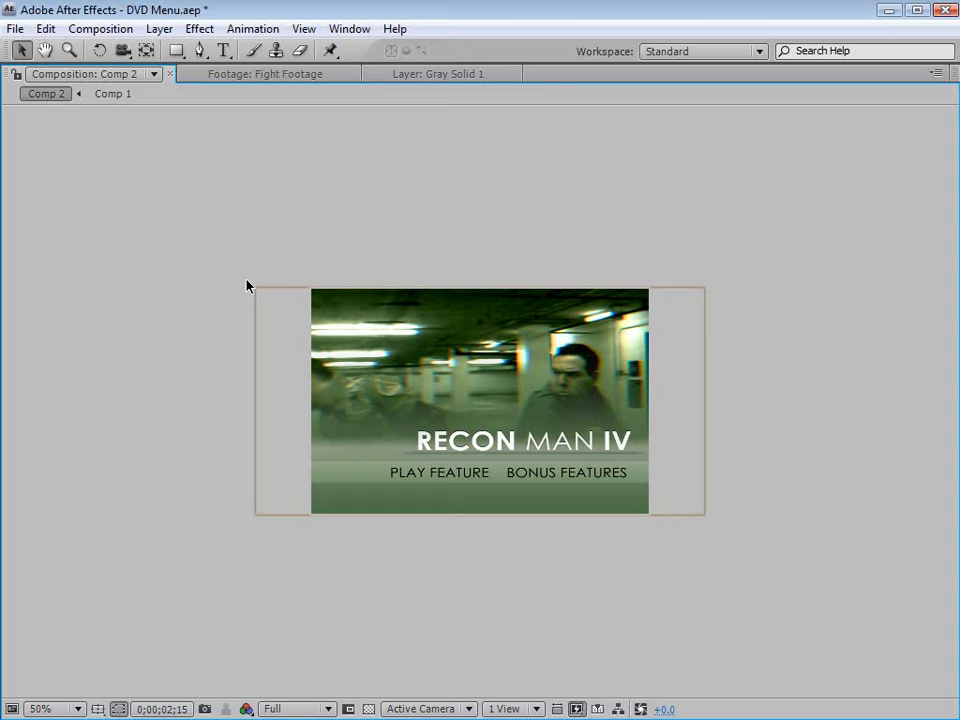
# Step: Try shifting the Comp 1 layer sideways so the title and menu text fit inside the title-safe guides, hiding the guides again
pyautogui.click(572, 452)
pyautogui.press('/')
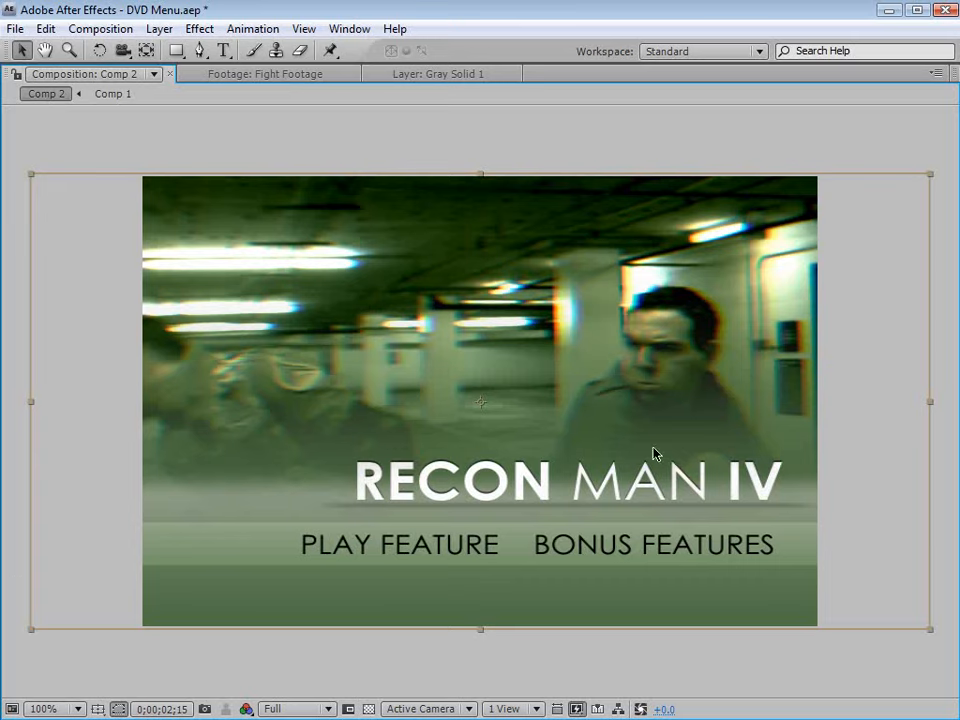
pyautogui.press("'")
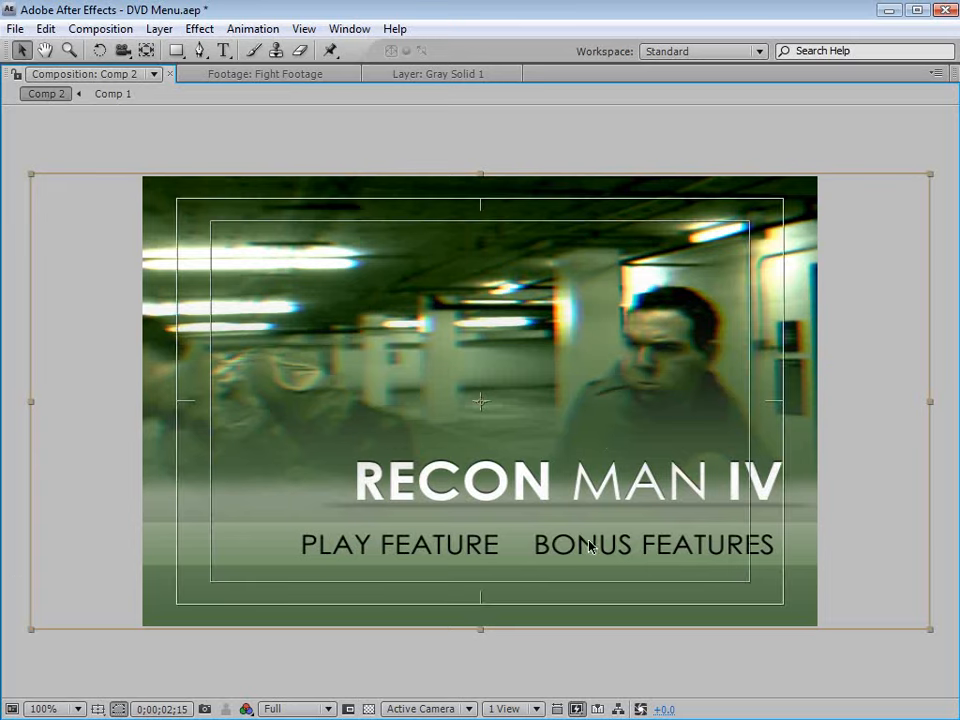
pyautogui.moveTo(647, 561); pyautogui.dragTo(615, 569)
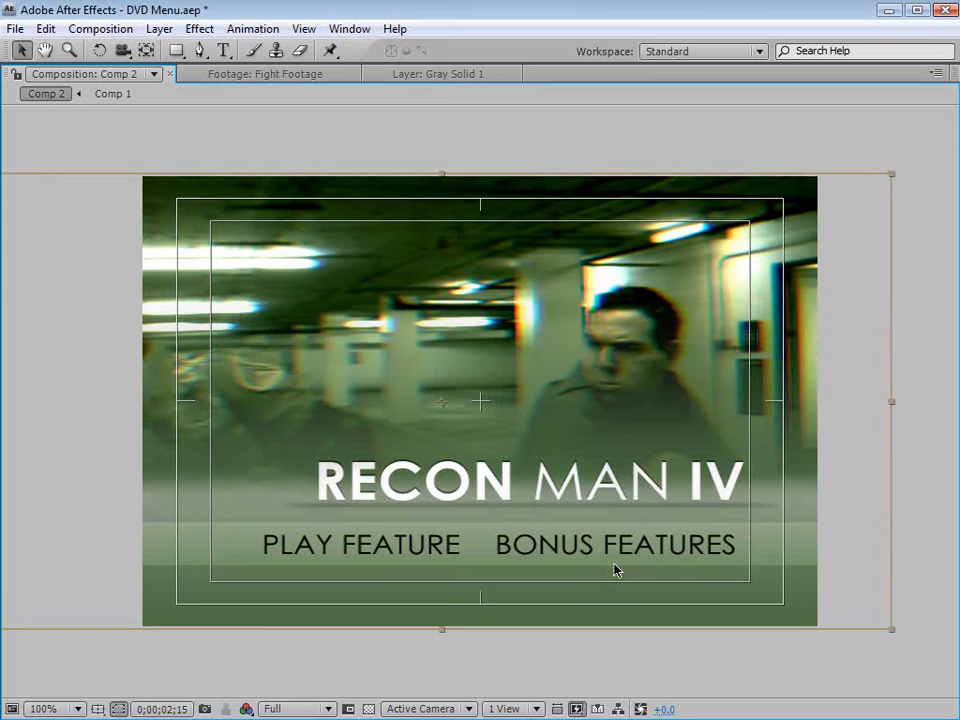
pyautogui.press("'")
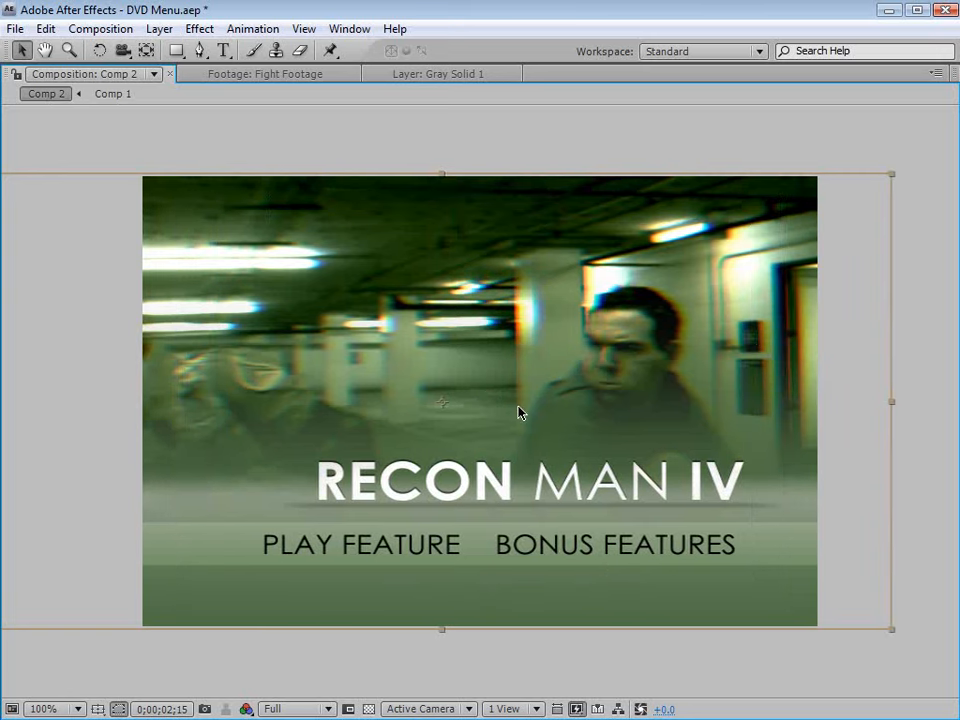
# Step: Scale the Comp 1 layer down proportionally until its full width fits the NTSC DV frame as a letterbox
pyautogui.press('`')
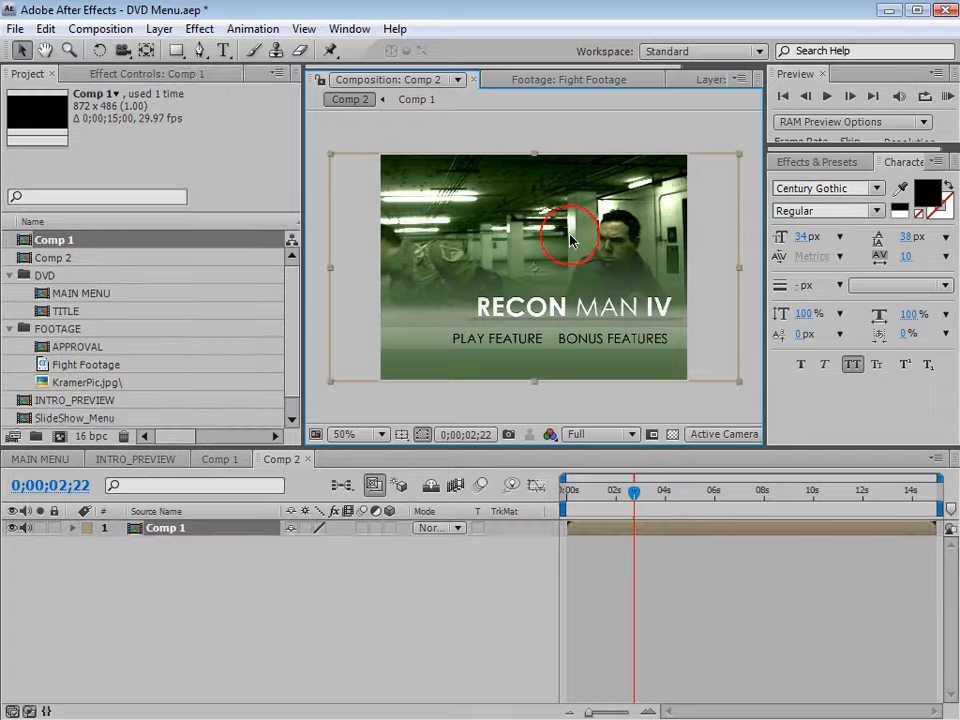
pyautogui.press('`')
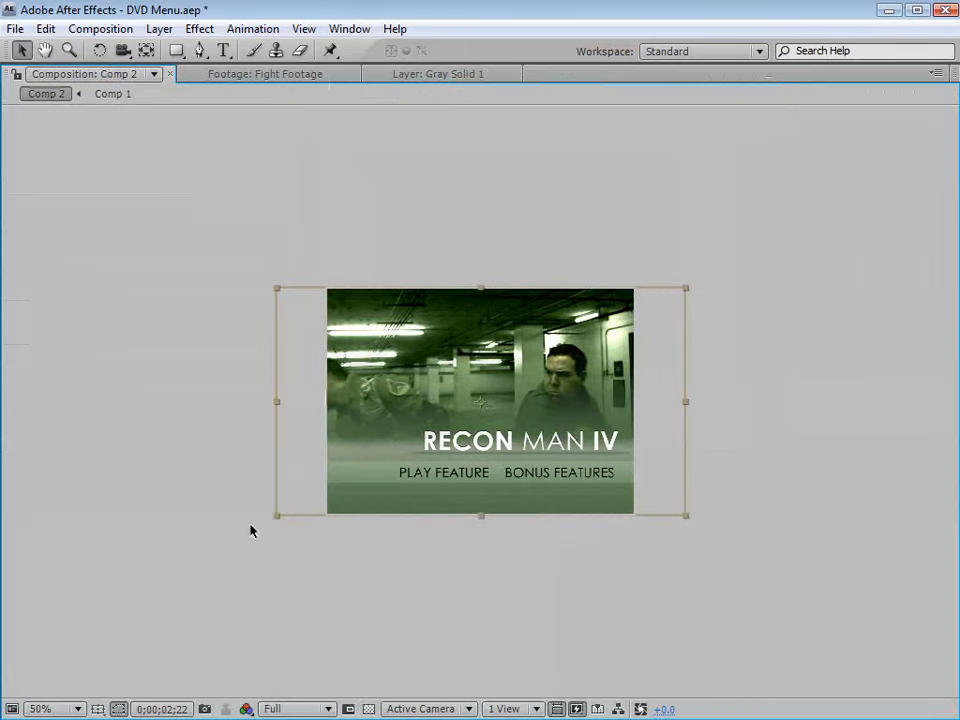
pyautogui.press('.')
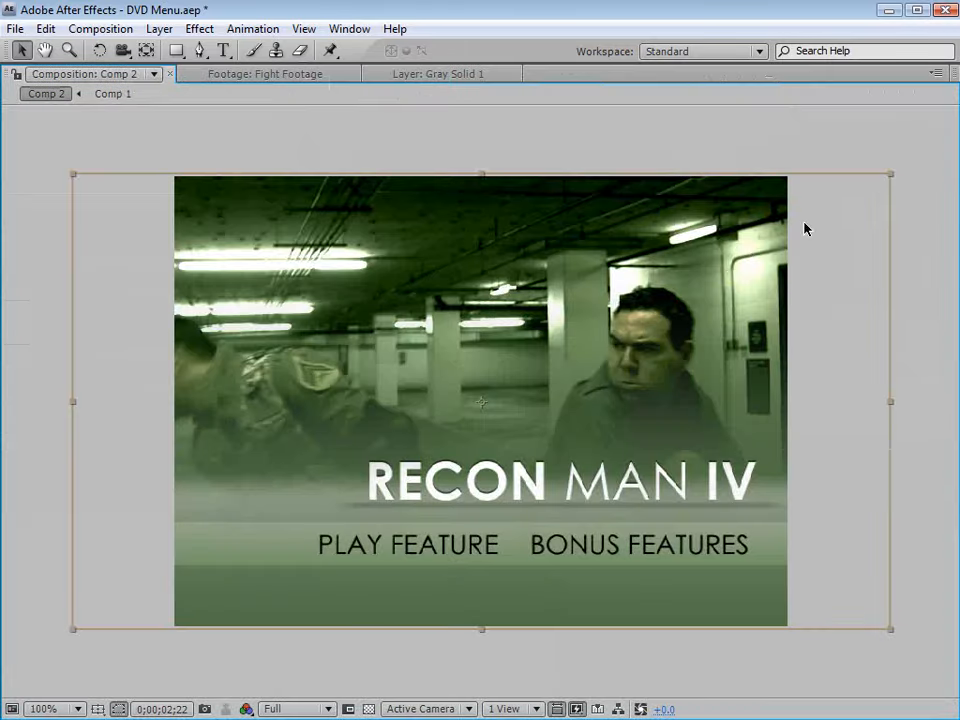
pyautogui.click(874, 185)
pyautogui.moveTo(874, 185); pyautogui.dragTo(797, 236)
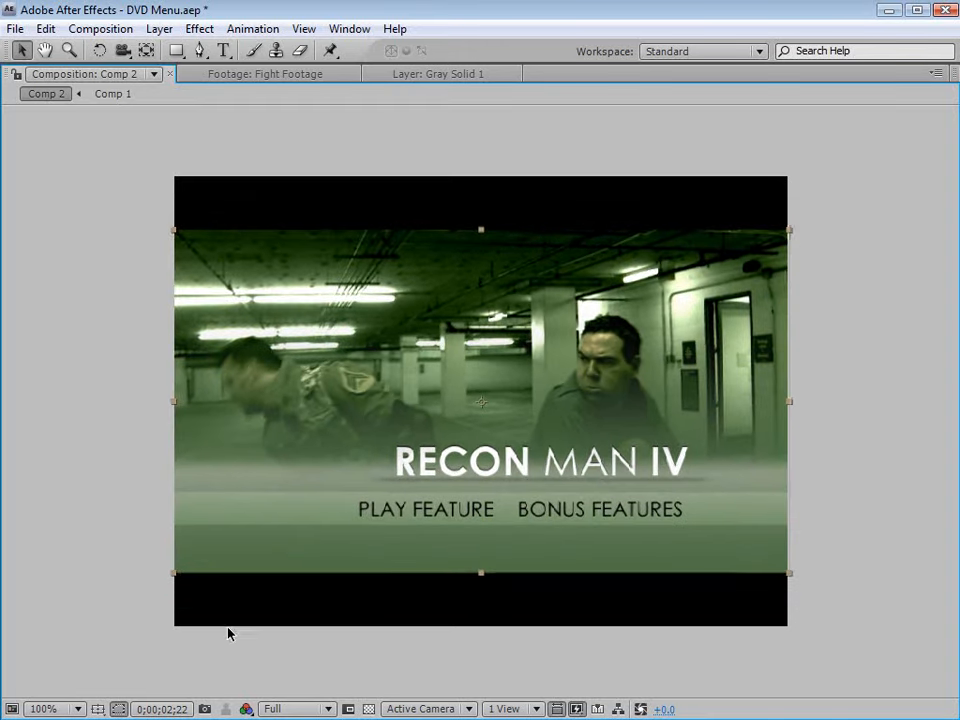
pyautogui.click(868, 581)
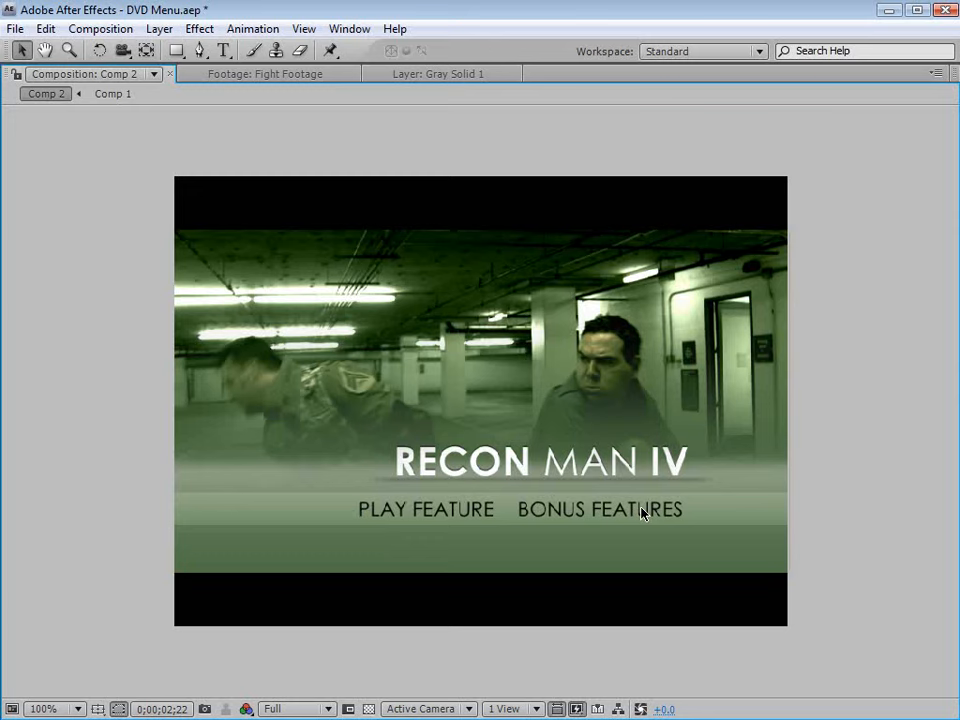
# Step: Change Comp 2 to the NTSC DV Widescreen preset and fit the Comp 1 layer to the widescreen frame
pyautogui.click(100, 28)
pyautogui.click(150, 78)
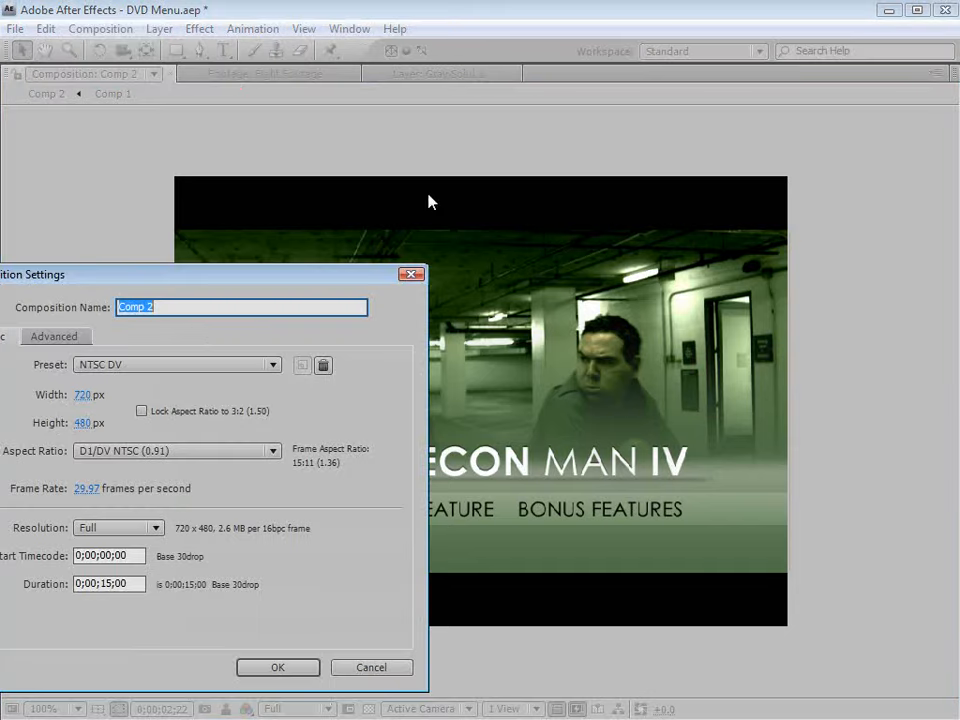
pyautogui.click(138, 365)
pyautogui.click(182, 486)
pyautogui.click(278, 668)
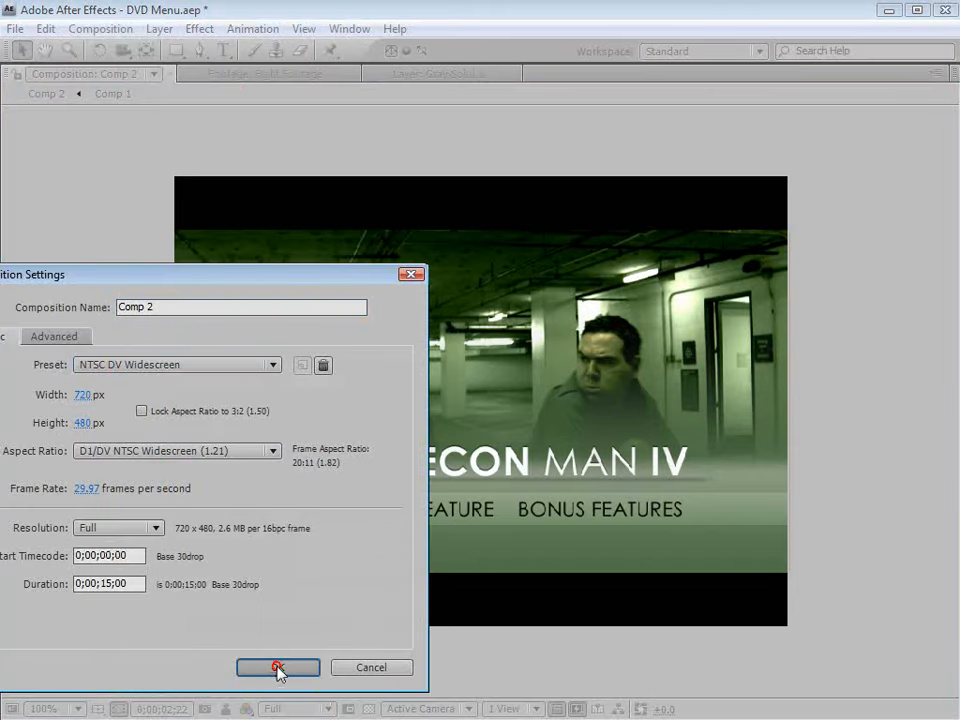
pyautogui.click(313, 369)
pyautogui.rightClick(315, 364)
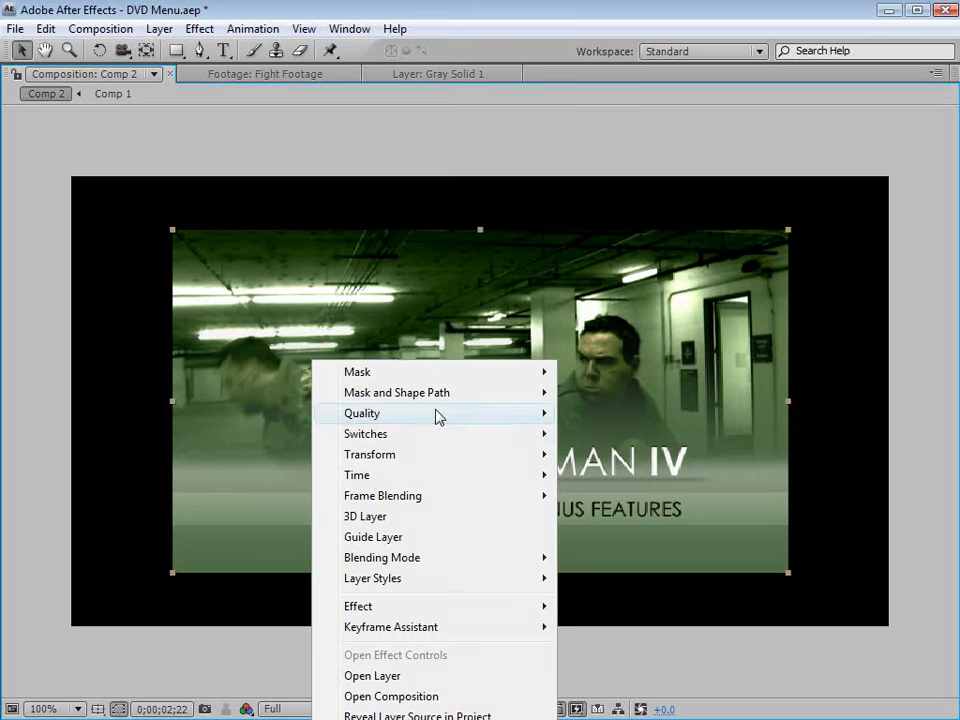
pyautogui.moveTo(424, 454)
pyautogui.click(591, 459)
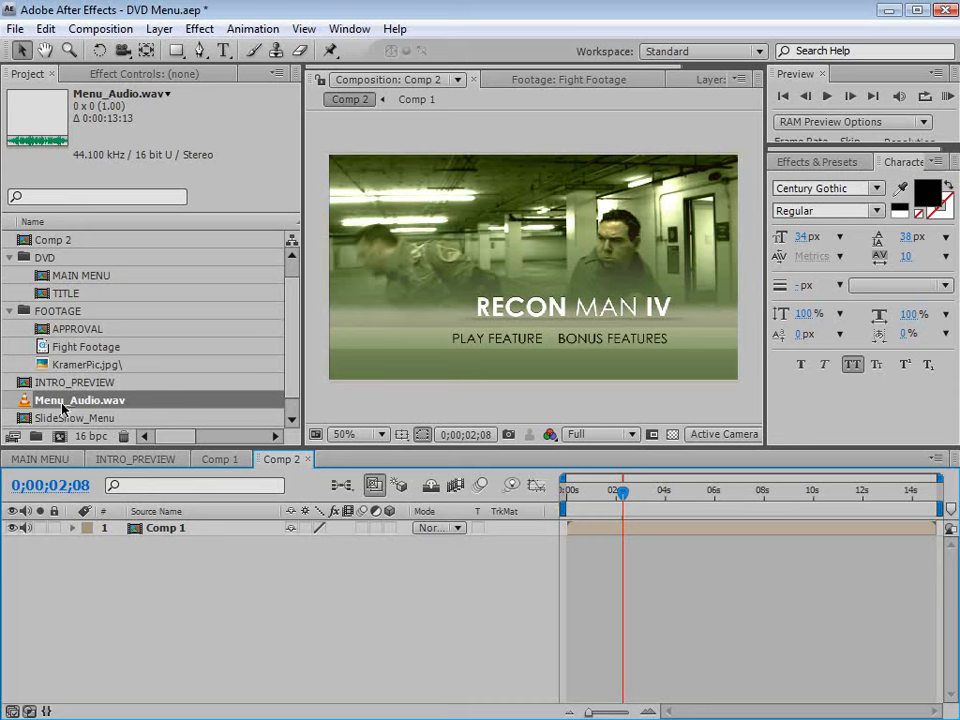
# Step: Place Menu_Audio.wav below Comp 1 in Comp 2's timeline and give the audio layer a red label
pyautogui.moveTo(45, 404); pyautogui.dragTo(92, 548)
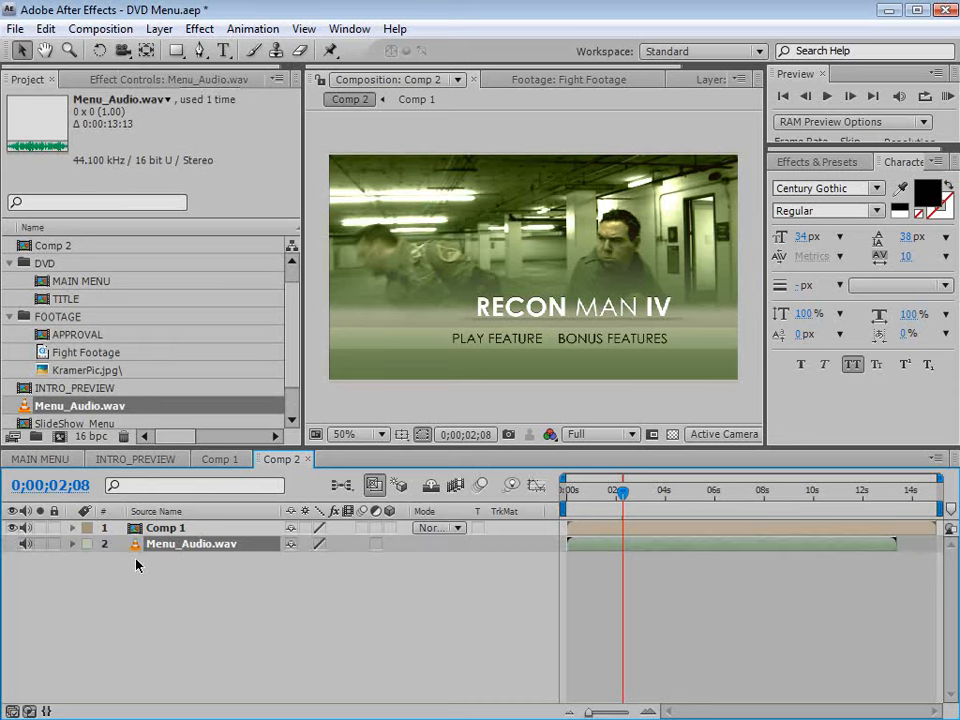
pyautogui.click(88, 549)
pyautogui.click(122, 620)
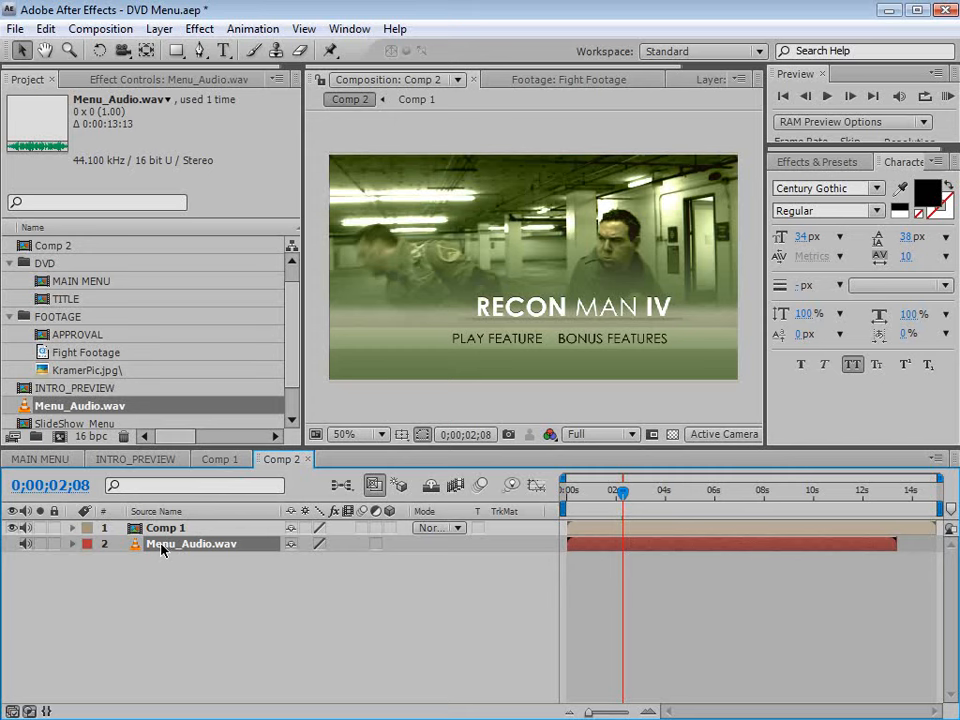
# Step: Reveal the waveform of Menu_Audio.wav, enlarged in the timeline over roughly the first four seconds
pyautogui.press('l')
pyautogui.press('l')
pyautogui.press('=')
pyautogui.press('=')
pyautogui.press('=')
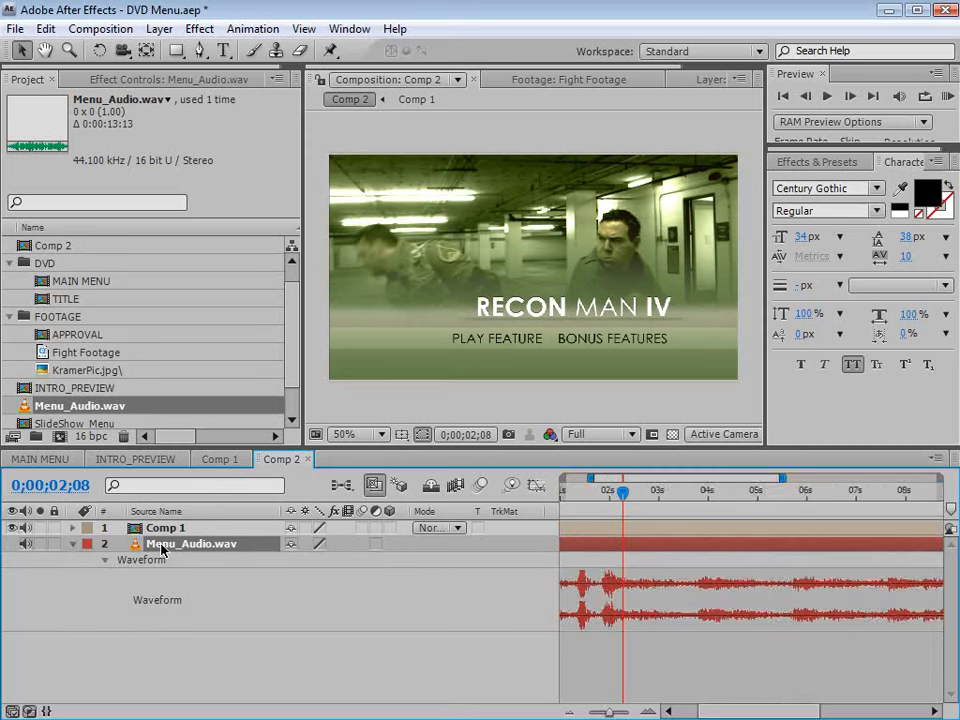
pyautogui.moveTo(746, 716); pyautogui.dragTo(719, 716)
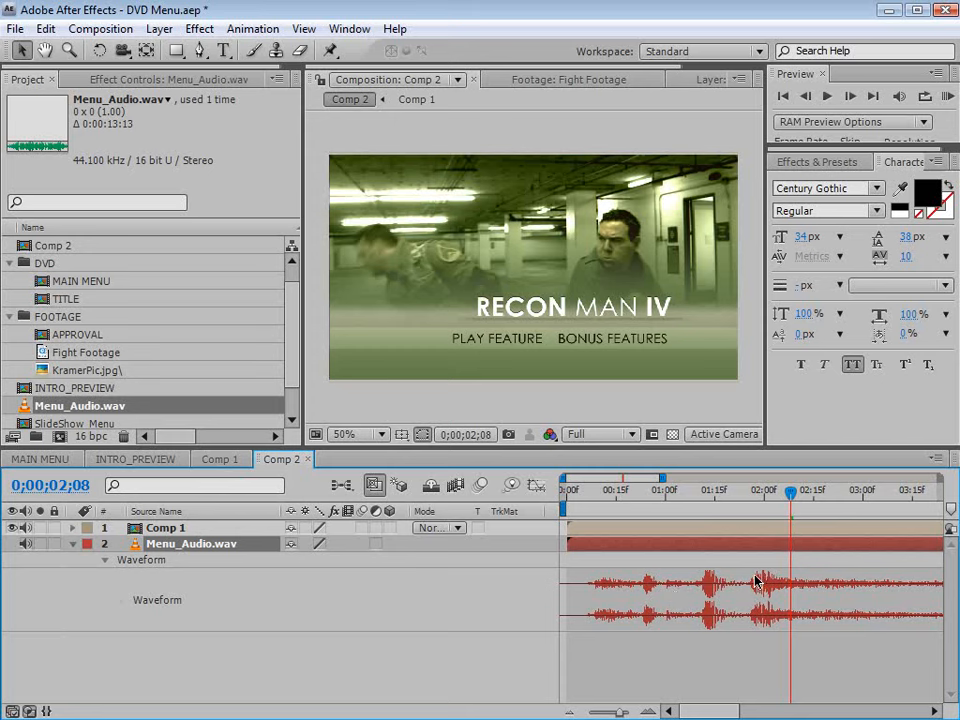
# Step: Scrub Comp 2 around the two-second flash and to the end of the audio to compare the picture with the waveform
pyautogui.click(752, 491)
pyautogui.moveTo(752, 491); pyautogui.dragTo(788, 494)
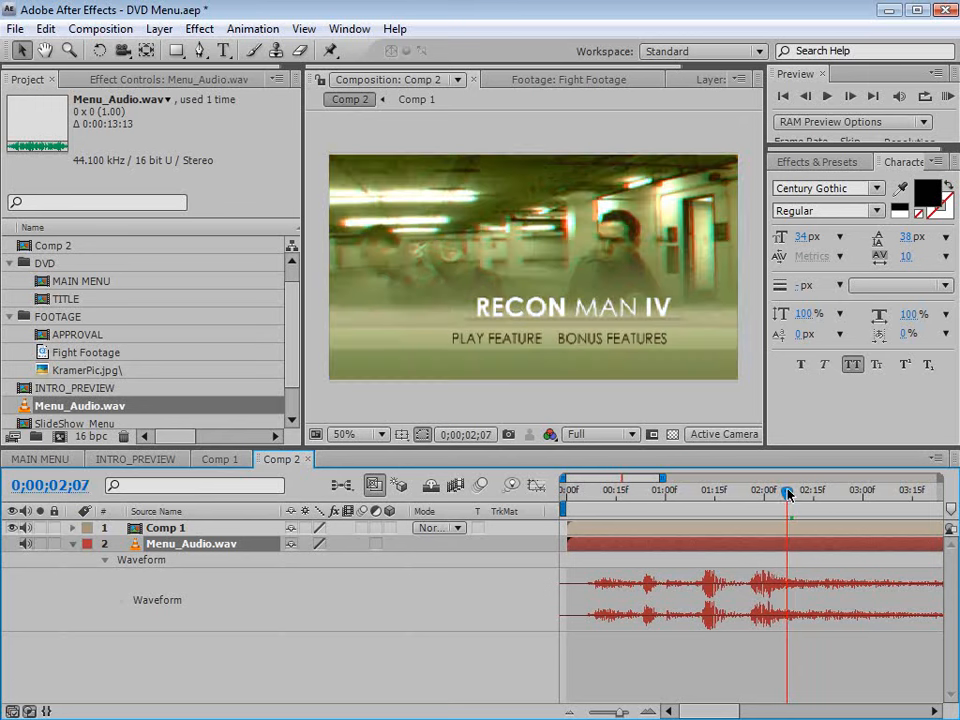
pyautogui.press('-')
pyautogui.press('-')
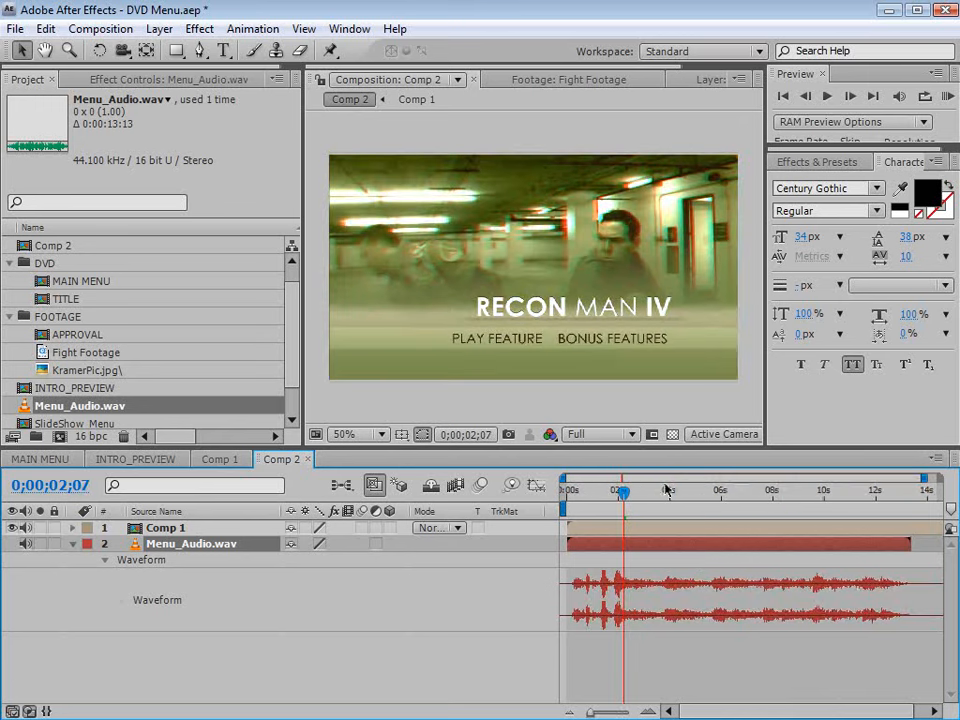
pyautogui.moveTo(622, 491); pyautogui.dragTo(907, 521)
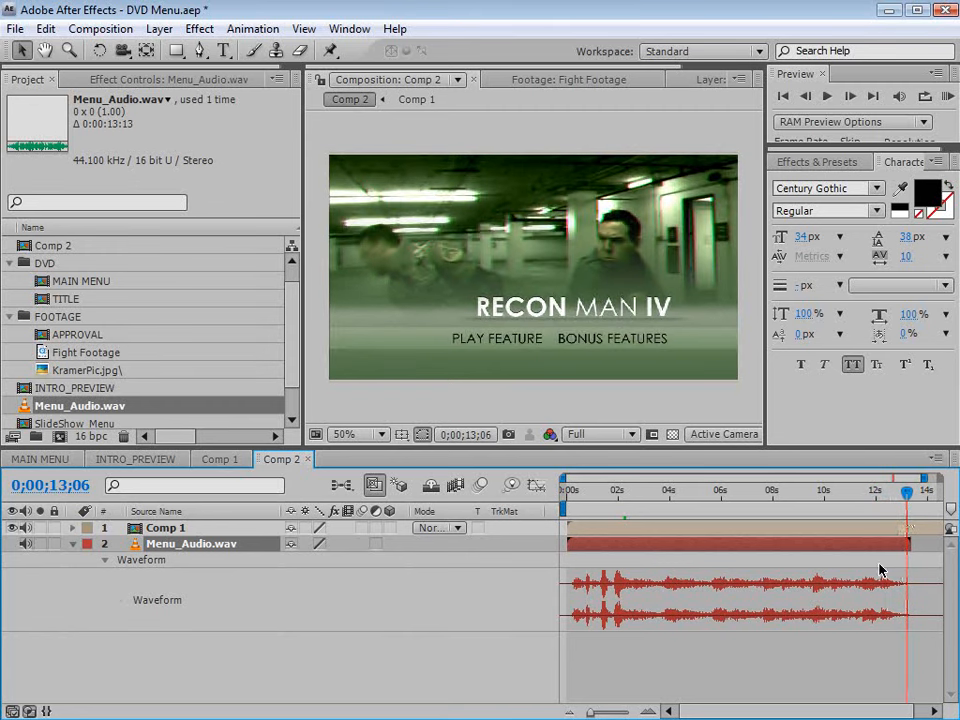
pyautogui.moveTo(616, 491); pyautogui.dragTo(616, 491)
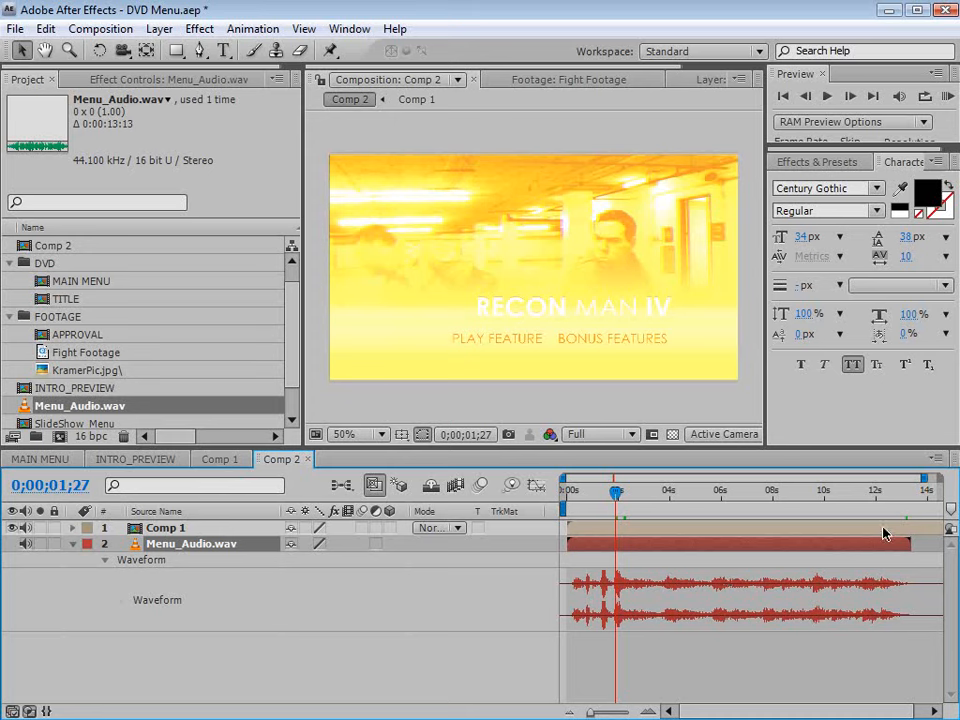
# Step: End Comp 2's work area at 0;00;13;11, where the audio finishes, and trim the composition to the work area
pyautogui.moveTo(926, 495); pyautogui.dragTo(911, 495)
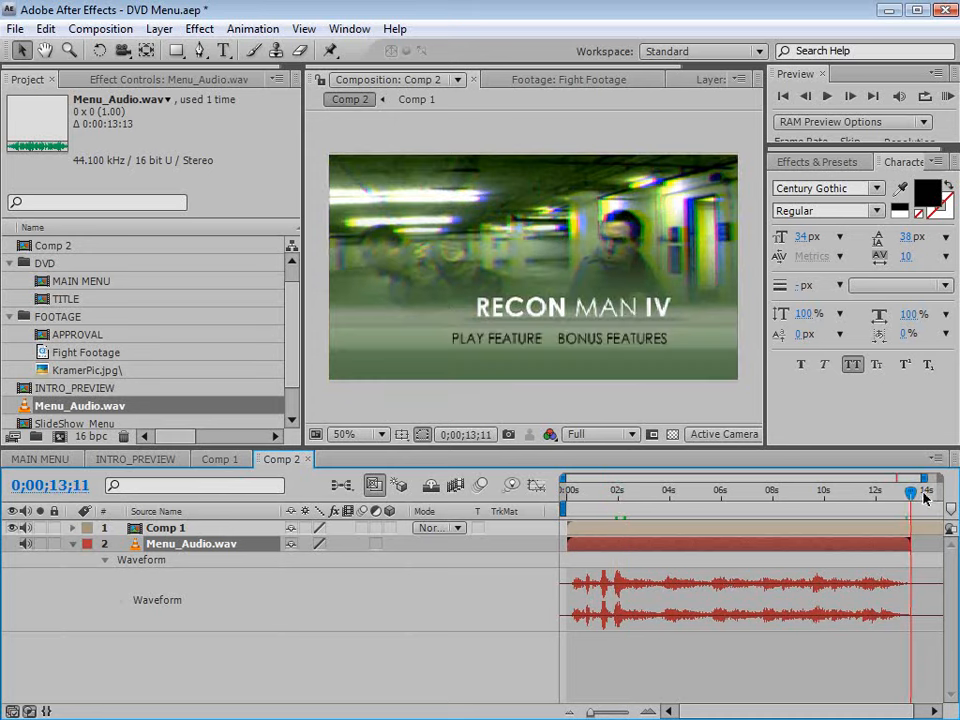
pyautogui.press('-')
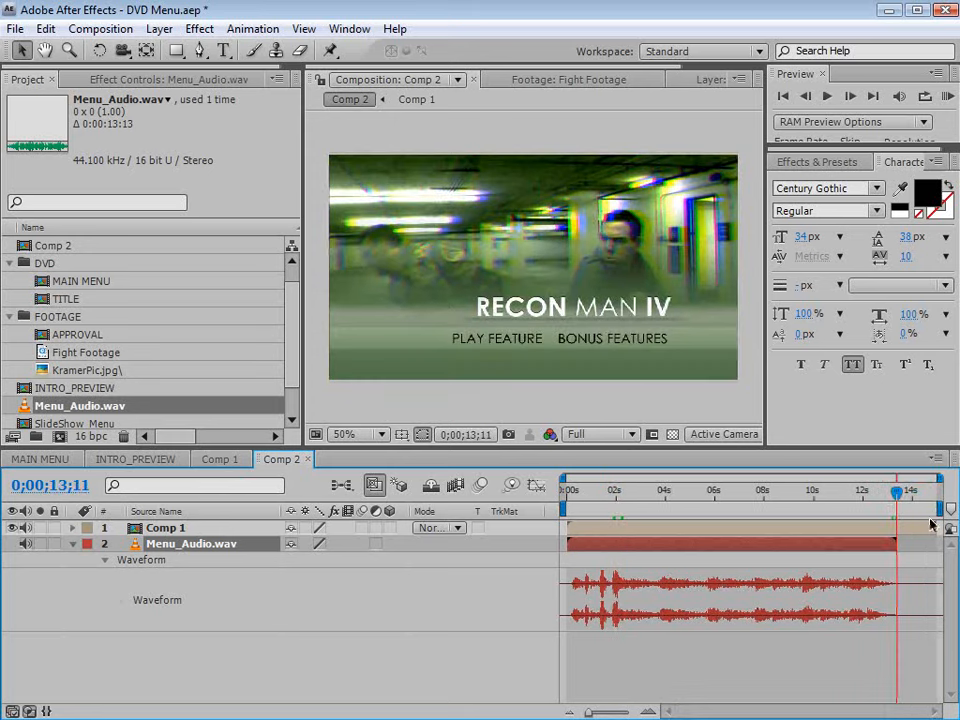
pyautogui.moveTo(942, 516); pyautogui.dragTo(909, 519)
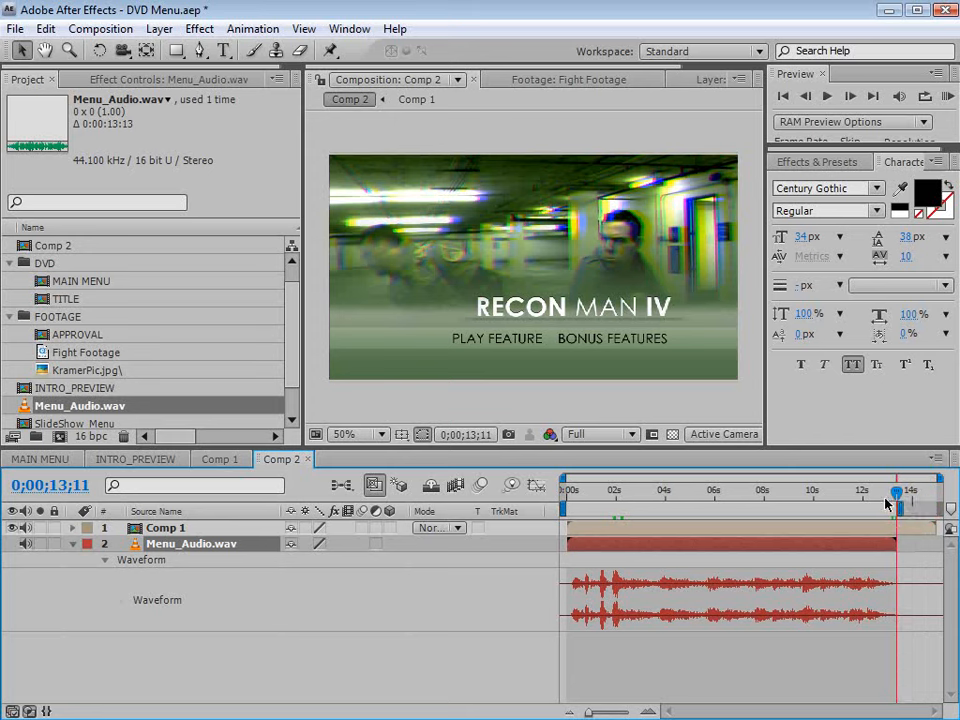
pyautogui.rightClick(852, 512)
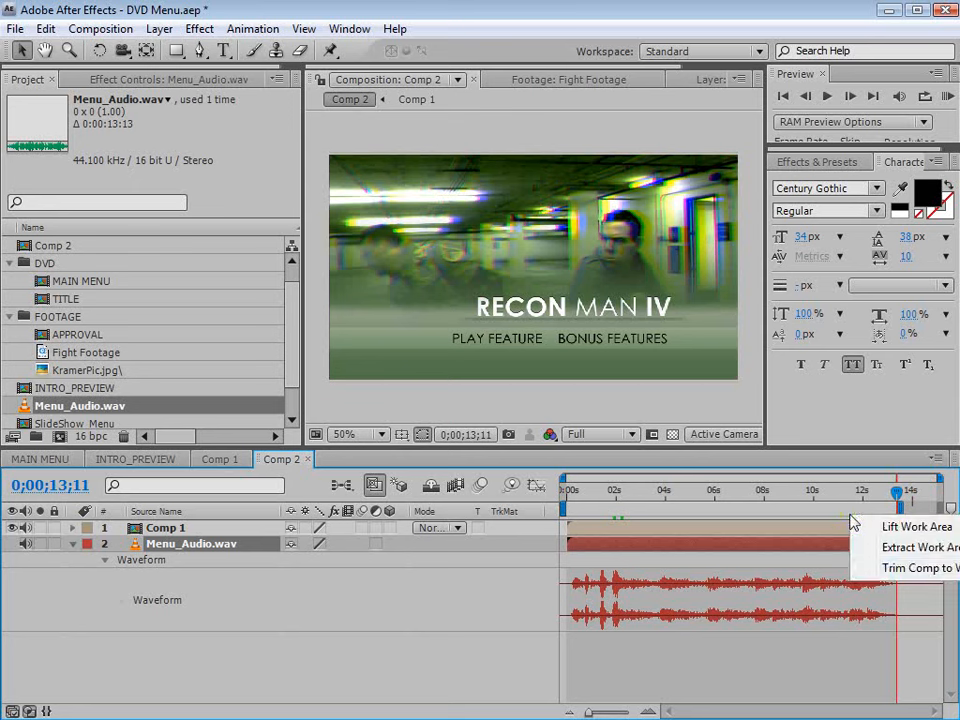
pyautogui.click(882, 570)
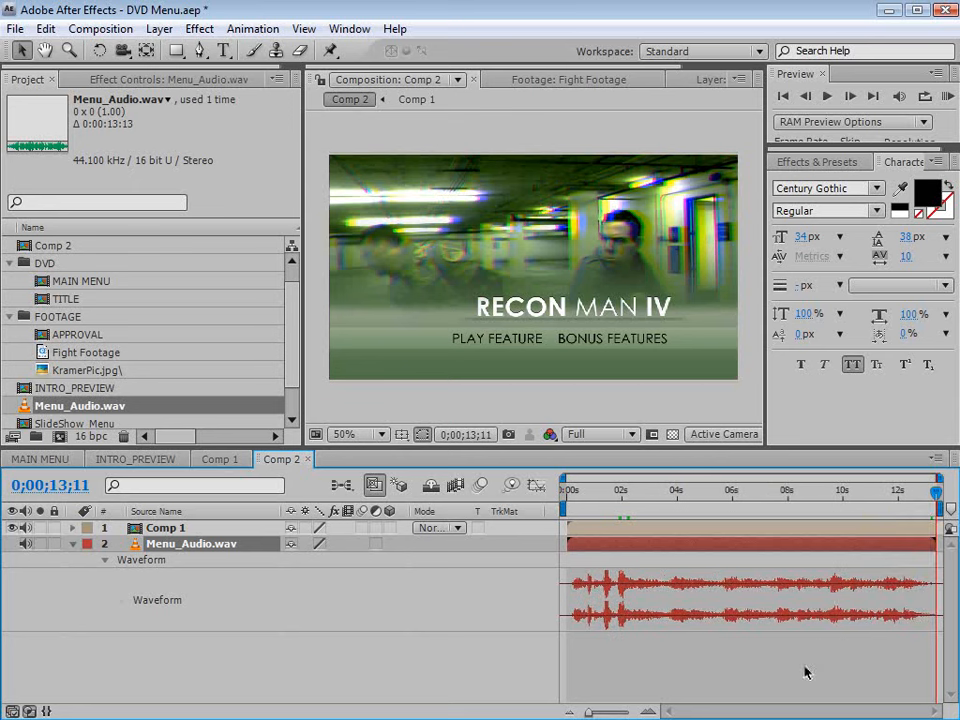
# Step: Add Comp 2 to the render queue
pyautogui.click(182, 529)
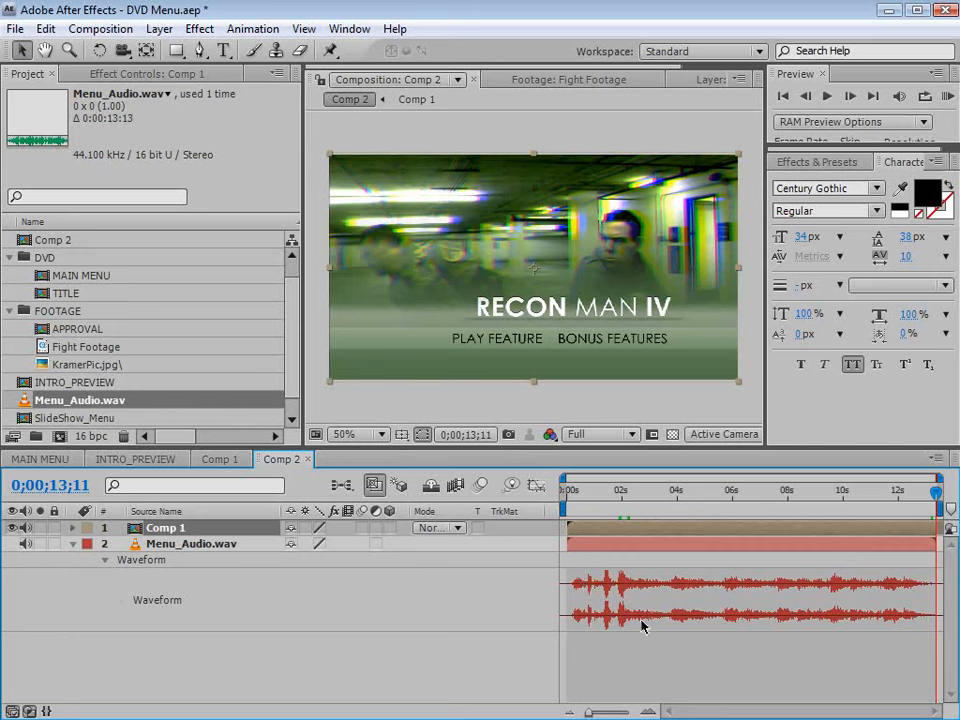
pyautogui.click(99, 29)
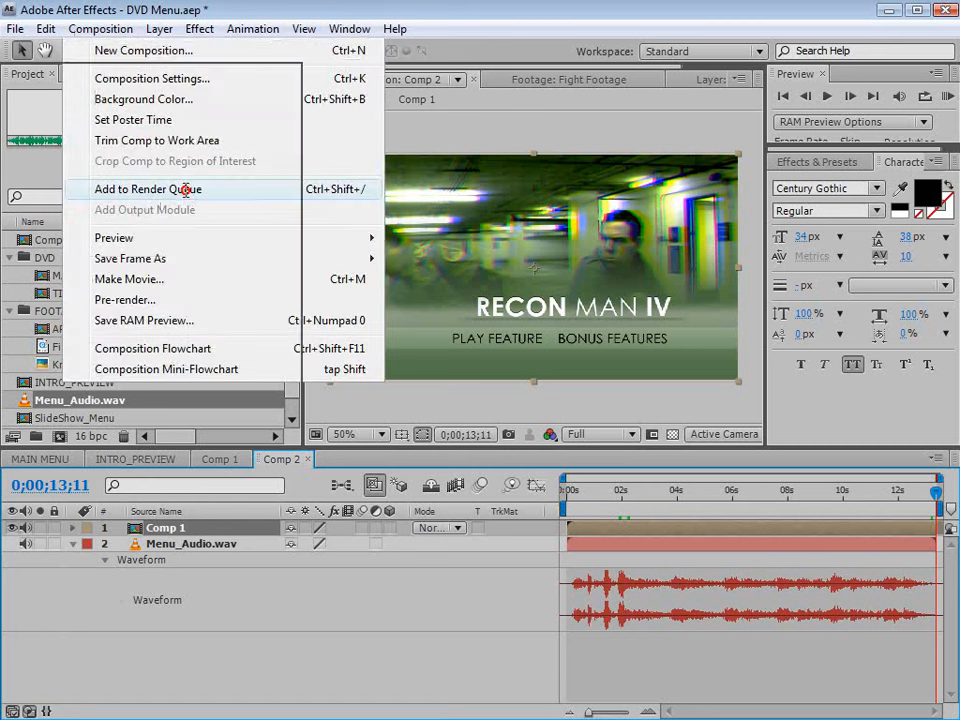
pyautogui.click(245, 189)
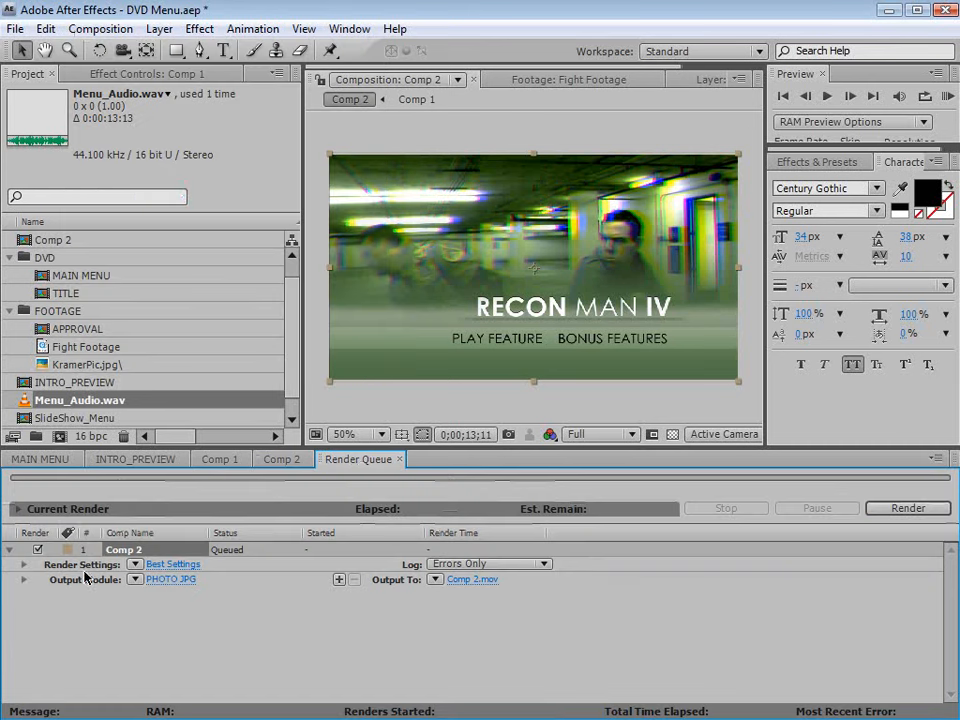
# Step: Set the output module format of the queued Comp 2 render to MPEG2-DVD
pyautogui.click(171, 581)
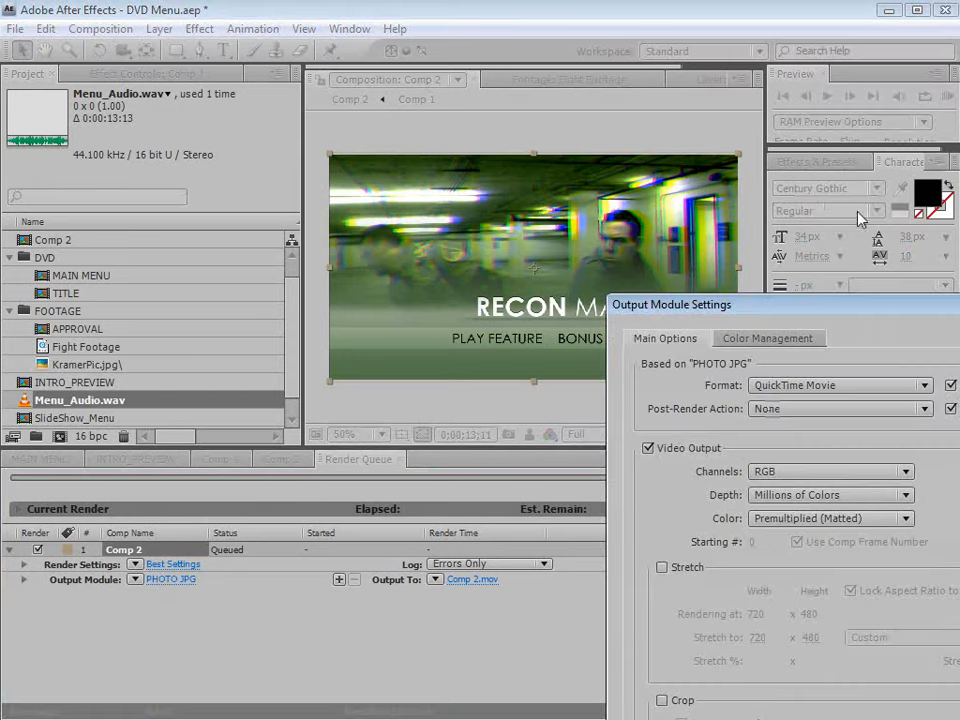
pyautogui.moveTo(817, 309); pyautogui.dragTo(300, 34)
pyautogui.click(292, 111)
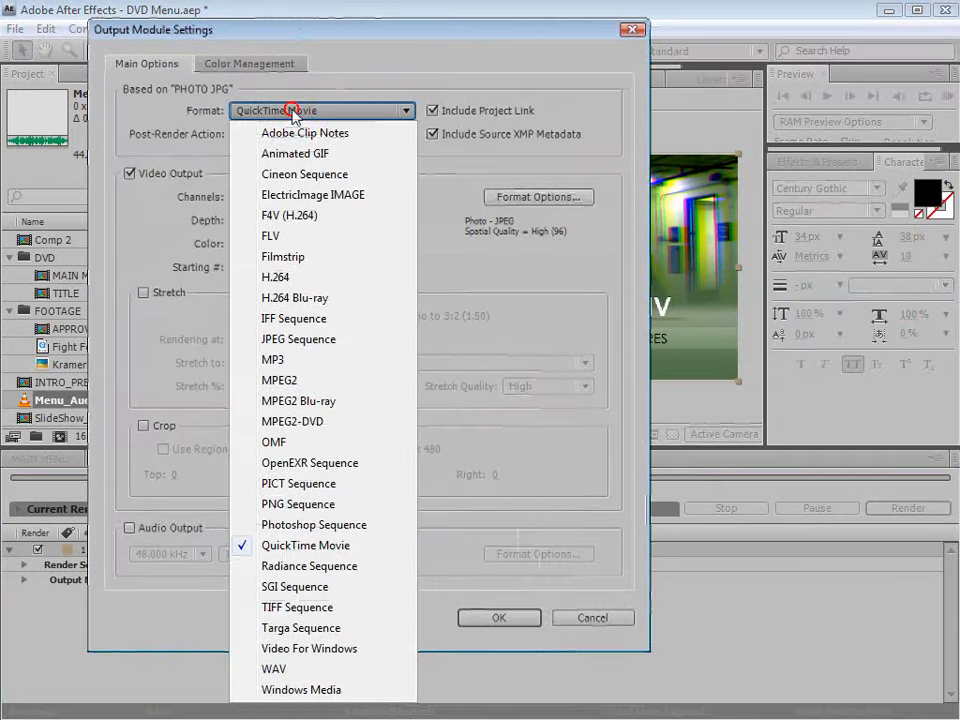
pyautogui.click(333, 422)
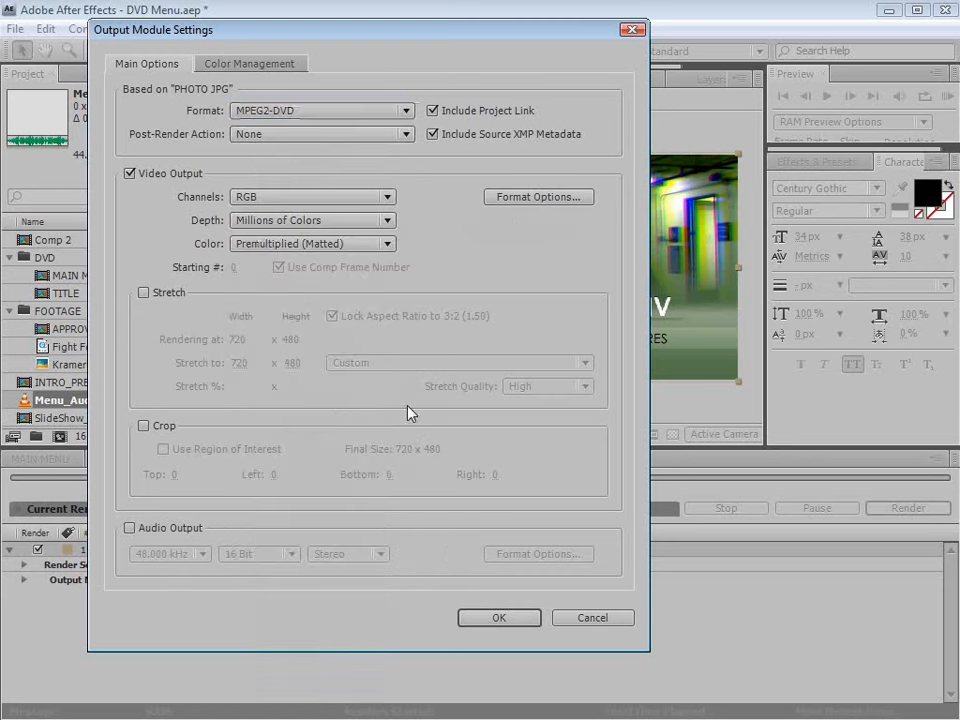
# Step: In the MPEG2-DVD format options, enable audio export and raise the video quality to 5
pyautogui.click(537, 197)
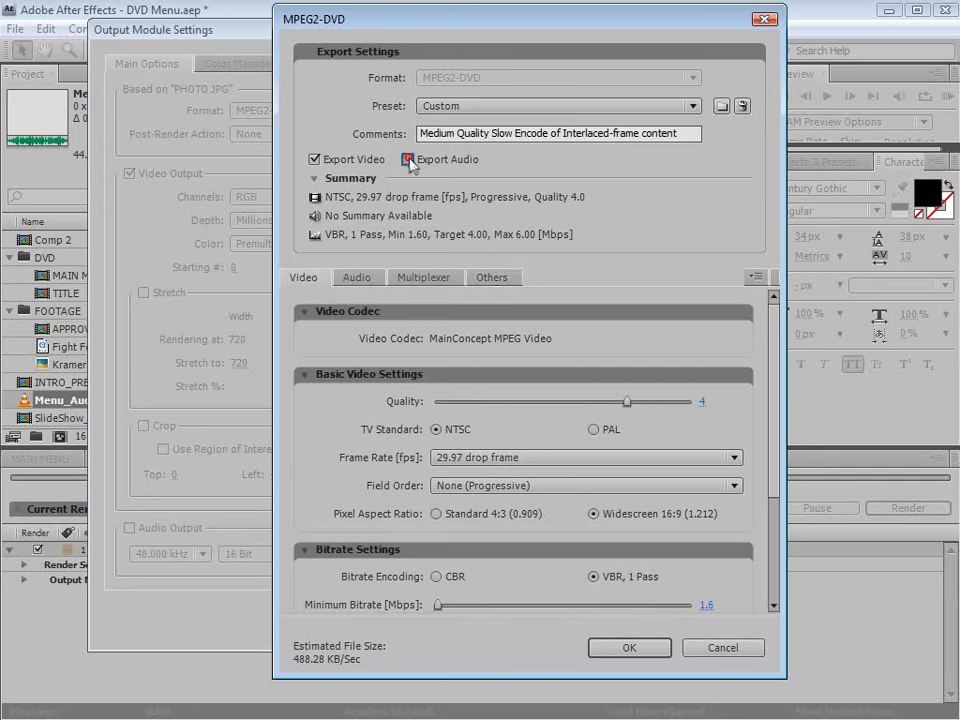
pyautogui.click(408, 159)
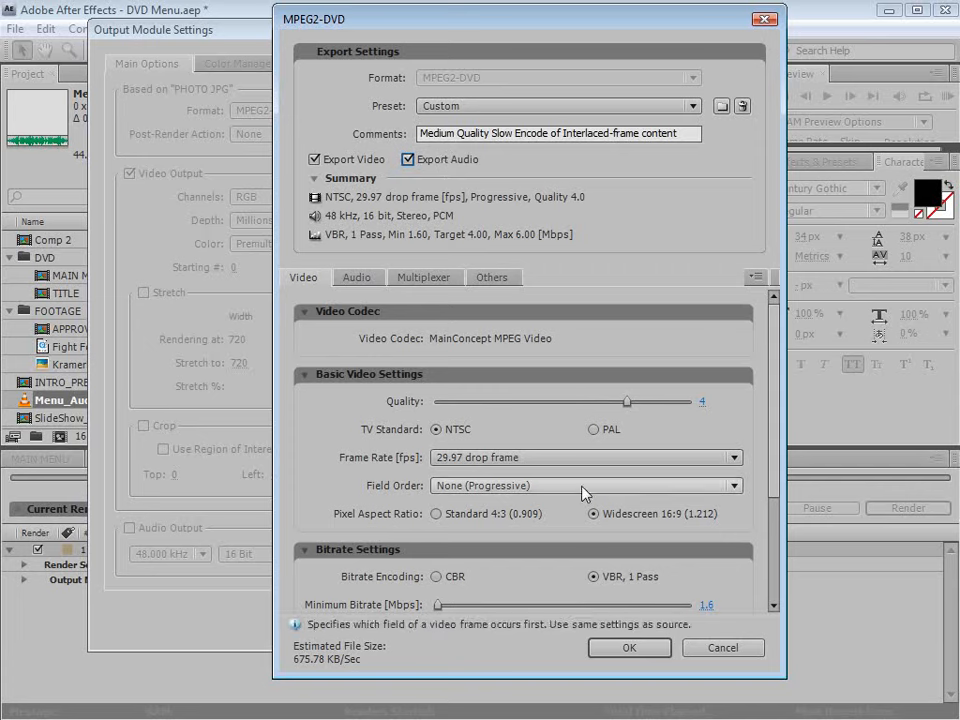
pyautogui.click(493, 103)
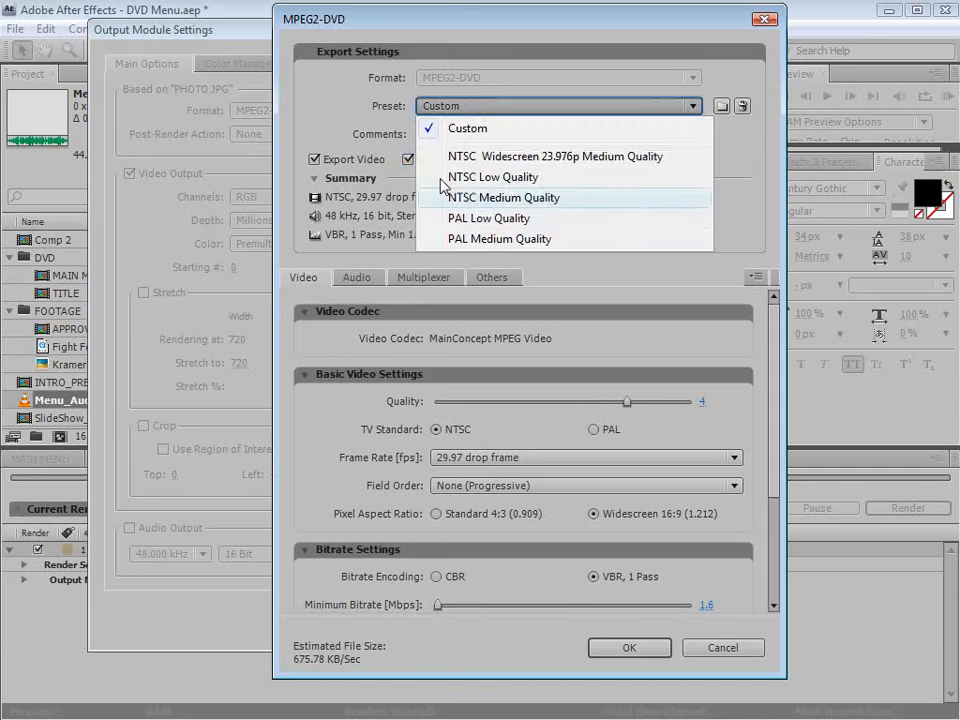
pyautogui.click(520, 307)
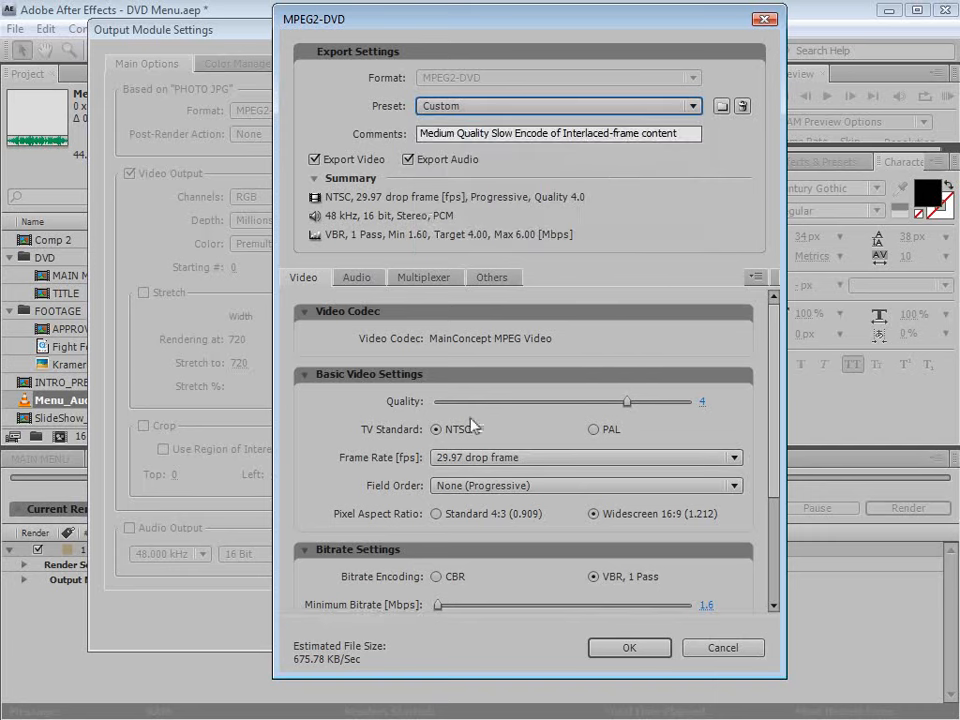
pyautogui.moveTo(628, 401); pyautogui.dragTo(719, 405)
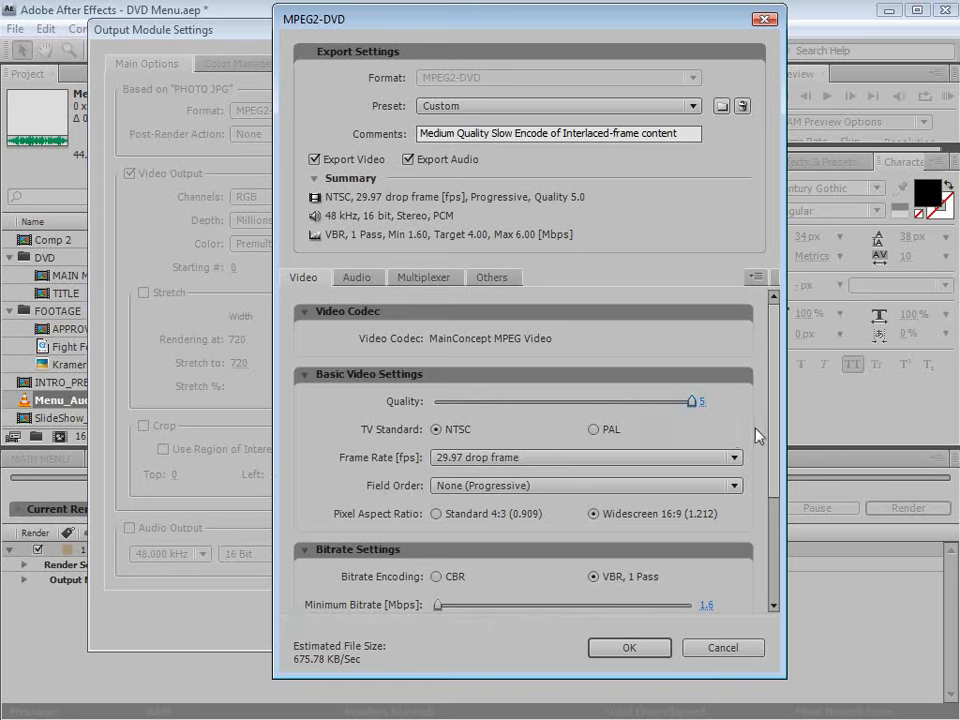
# Step: Keep the frame rate at 29.97 drop frame and the field order at None (Progressive), with Widescreen 16:9 (1.212) pixels
pyautogui.moveTo(773, 438); pyautogui.dragTo(773, 465)
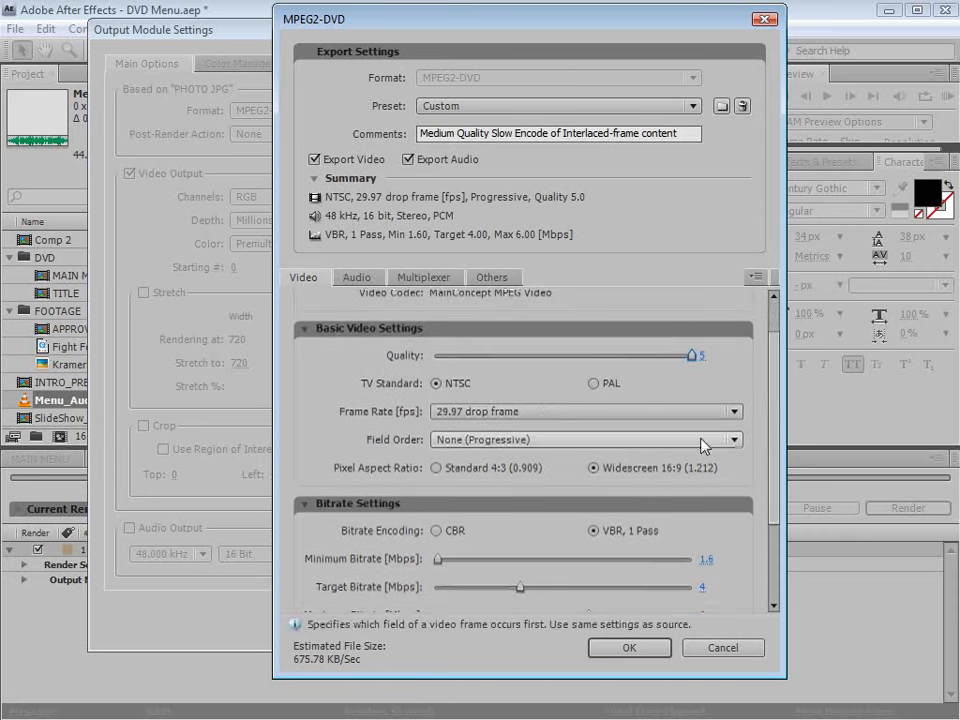
pyautogui.click(467, 412)
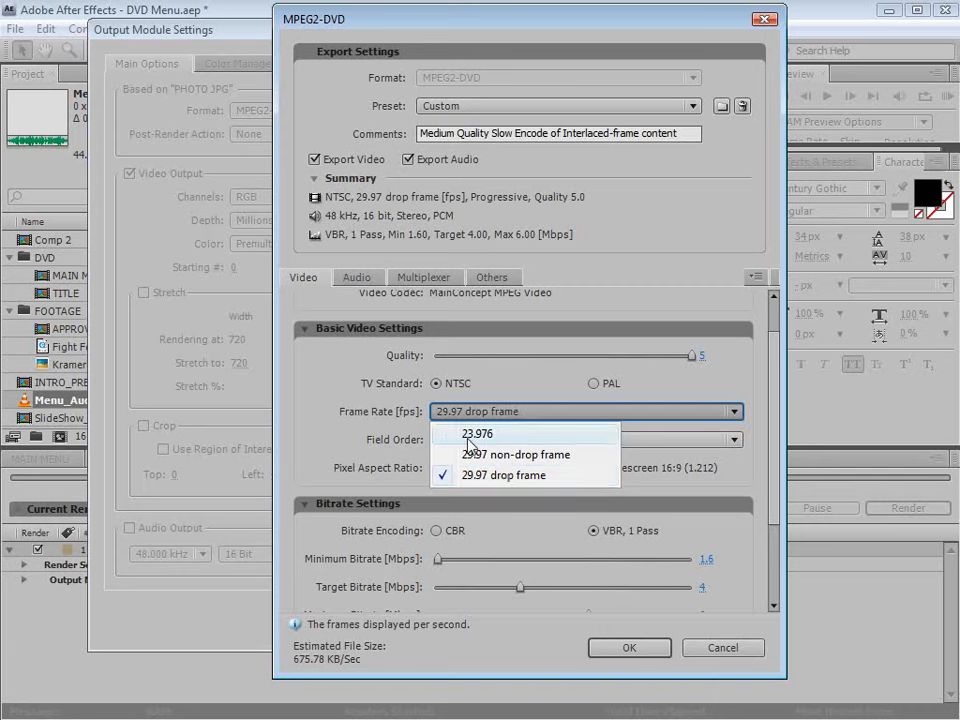
pyautogui.click(378, 420)
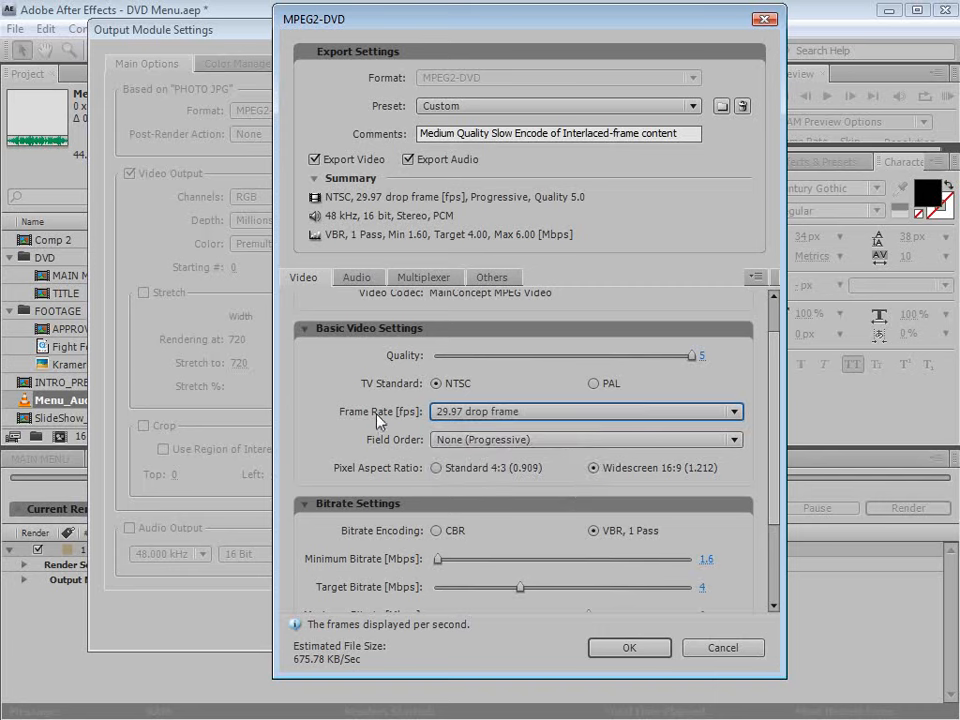
pyautogui.click(452, 440)
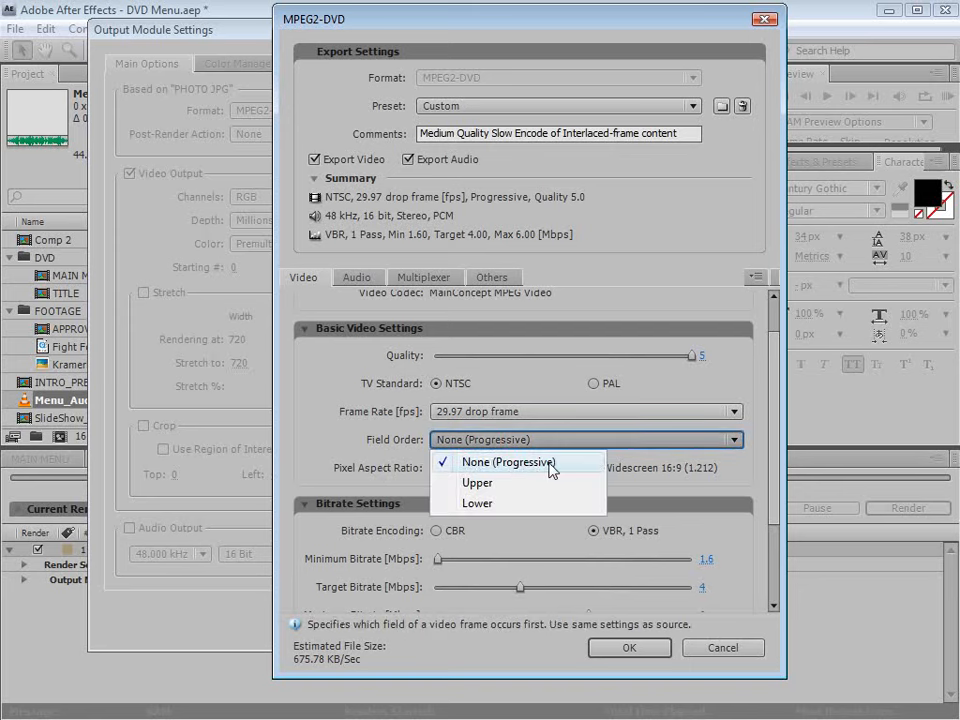
pyautogui.click(480, 442)
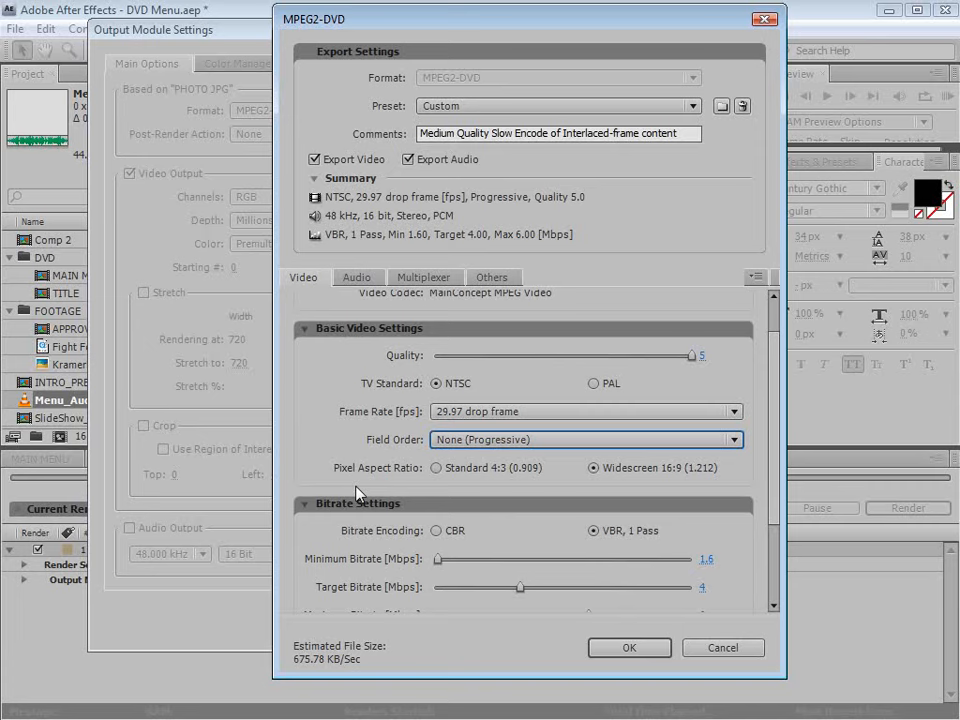
pyautogui.click(593, 467)
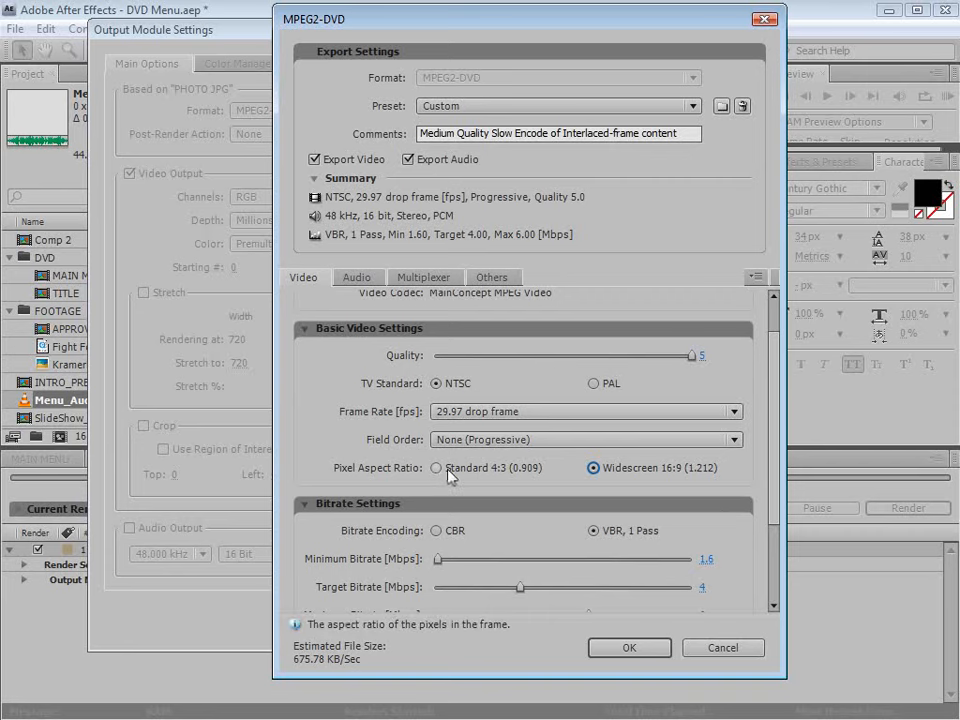
# Step: Set the bitrate encoding to CBR and the audio format to PCM, and accept the output module settings
pyautogui.scroll(-3, 776, 566)
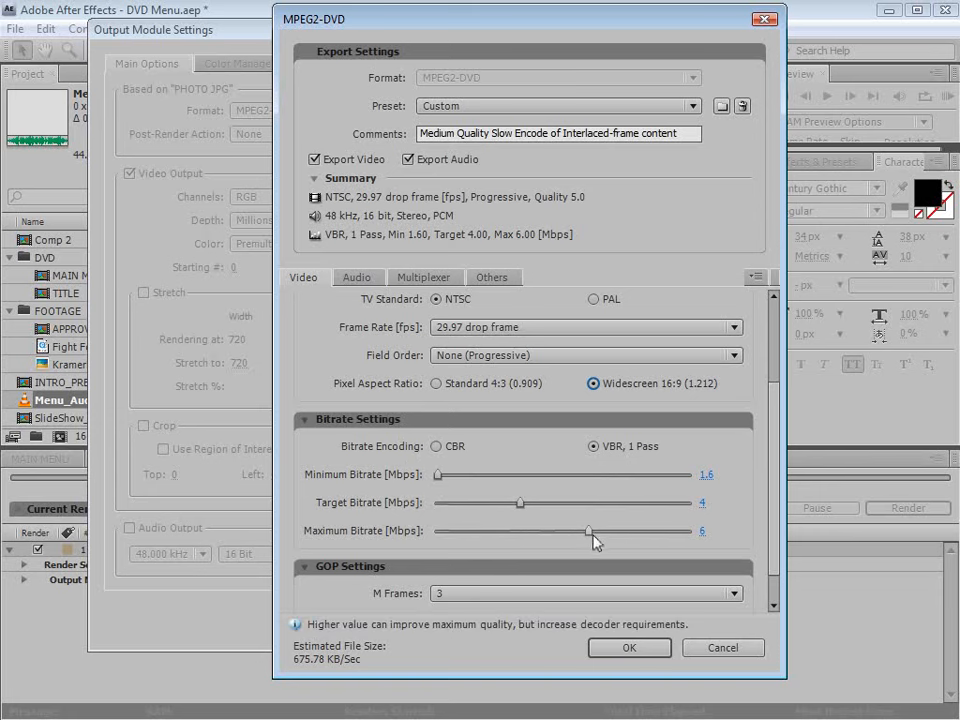
pyautogui.click(437, 447)
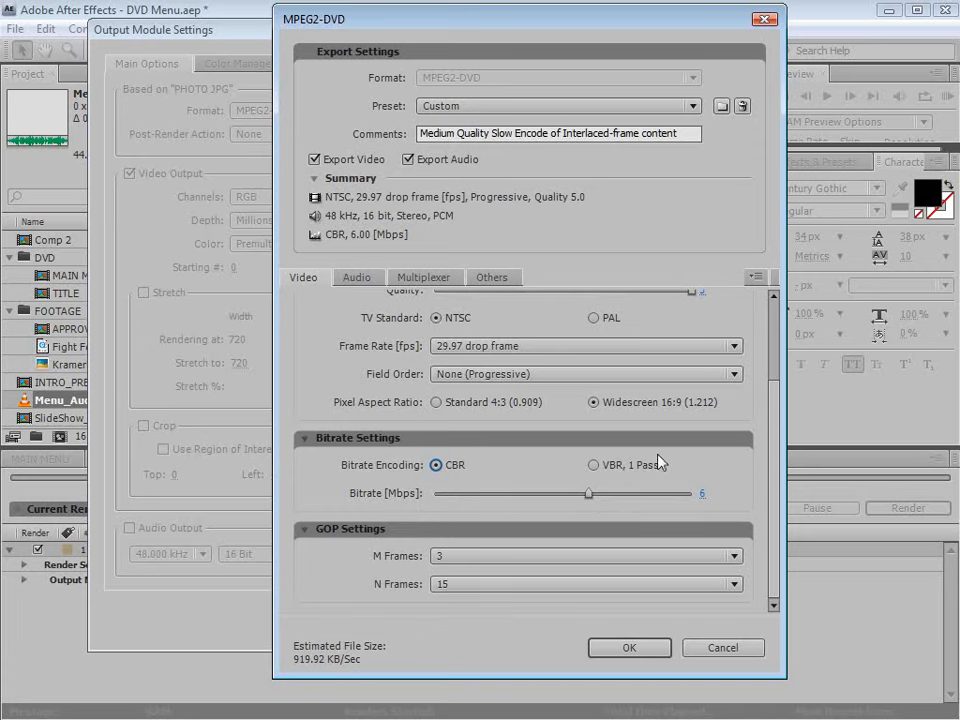
pyautogui.click(356, 277)
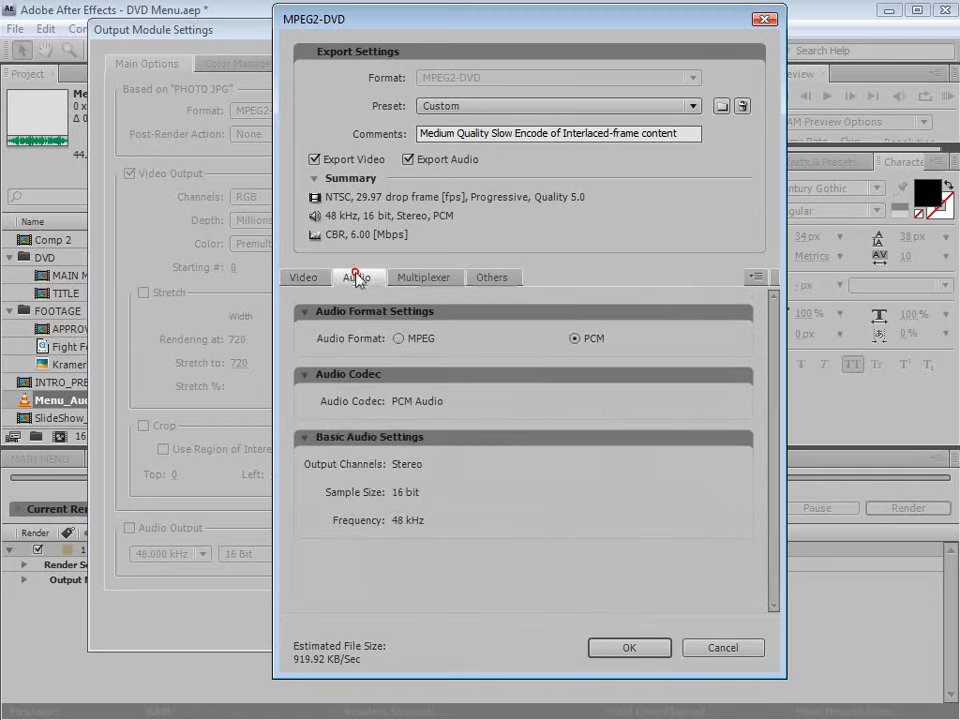
pyautogui.click(577, 339)
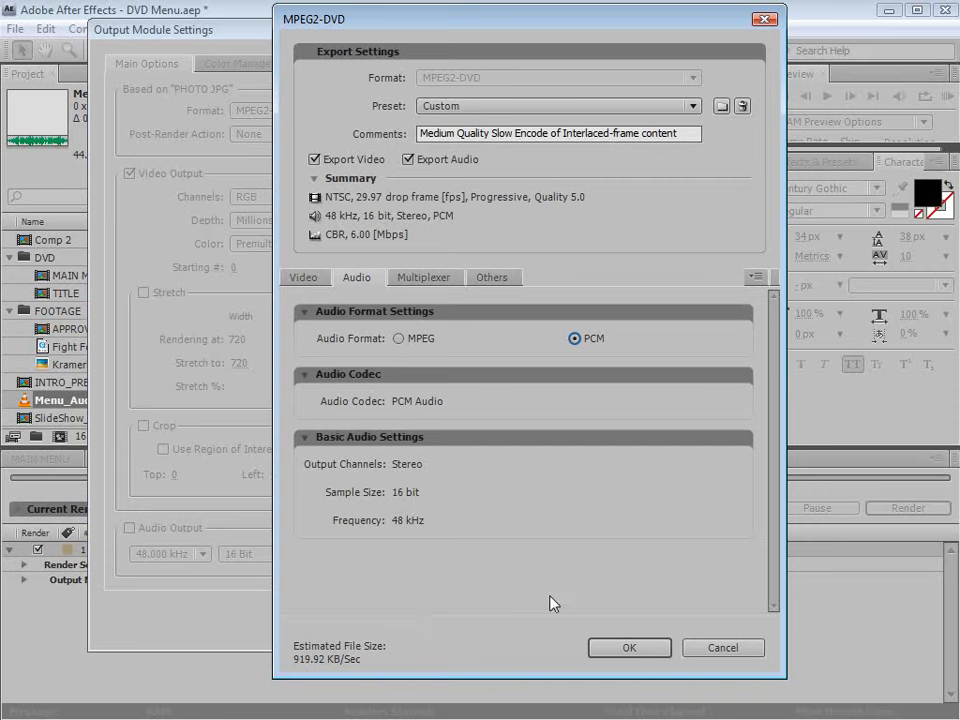
pyautogui.click(629, 650)
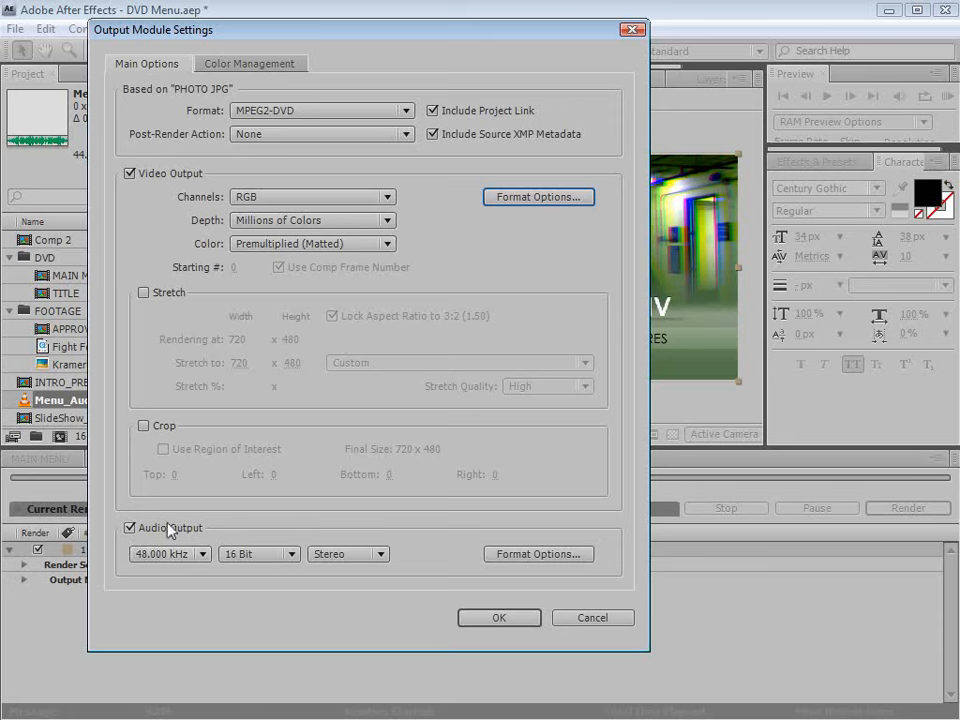
pyautogui.click(499, 618)
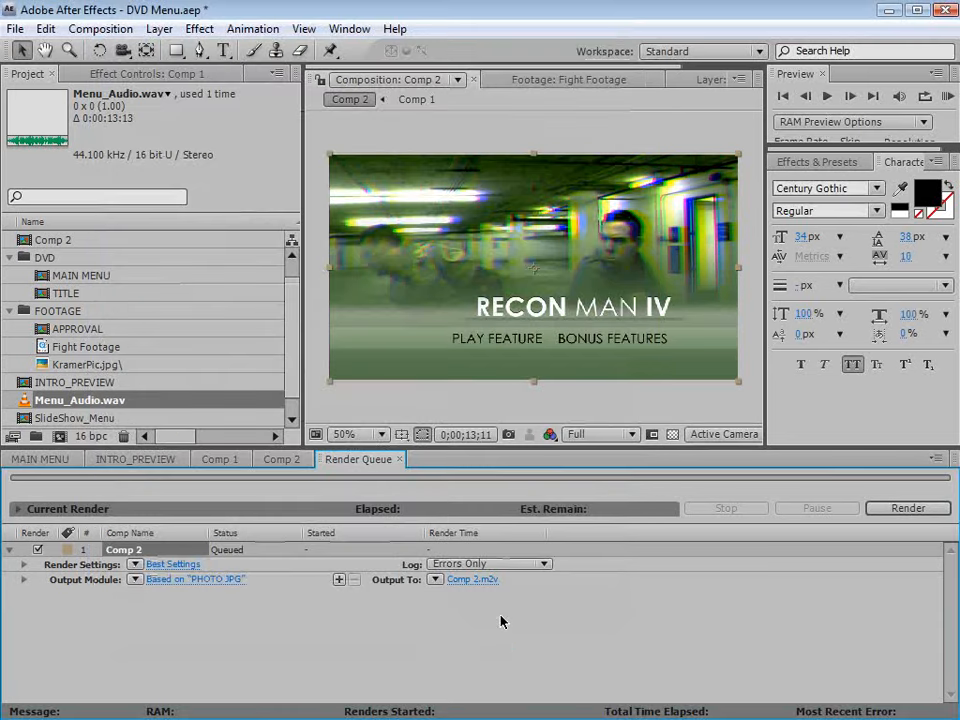
# Step: Name the output movie Main Menu in the DVD FILES folder and start rendering Comp 2
pyautogui.click(458, 581)
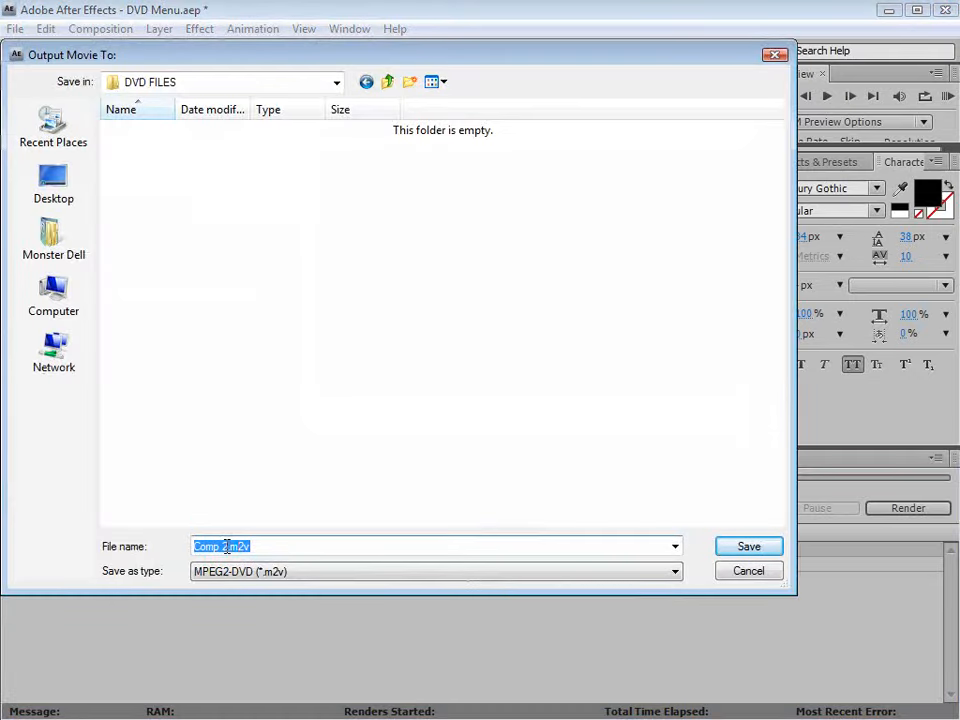
pyautogui.click(227, 546)
pyautogui.moveTo(227, 546); pyautogui.dragTo(180, 534)
pyautogui.write('M')
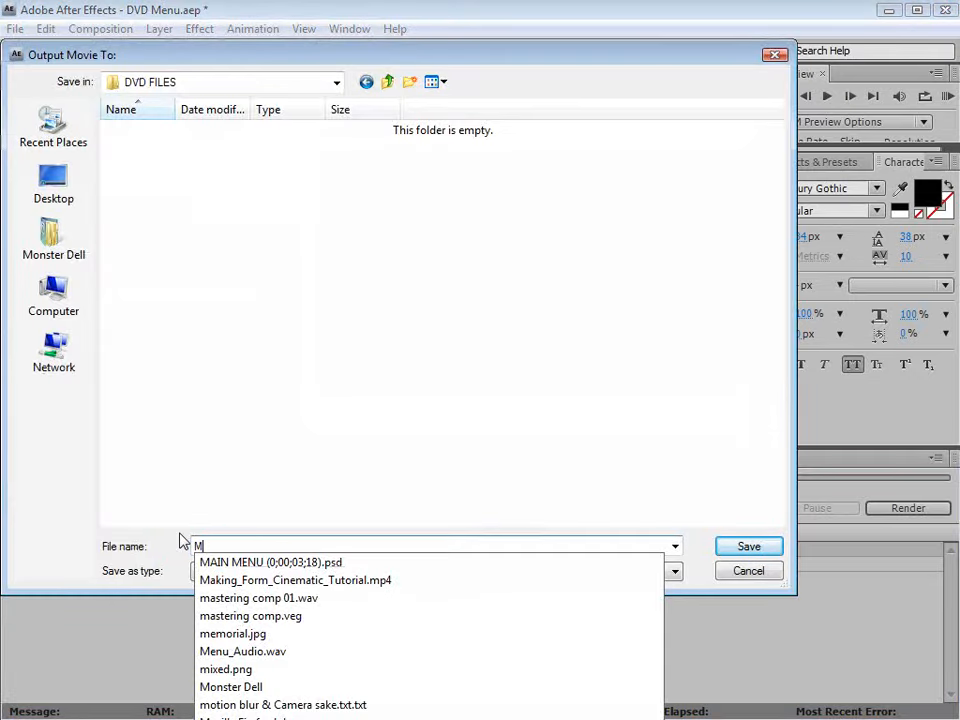
pyautogui.write('ain Menu')
pyautogui.click(267, 540)
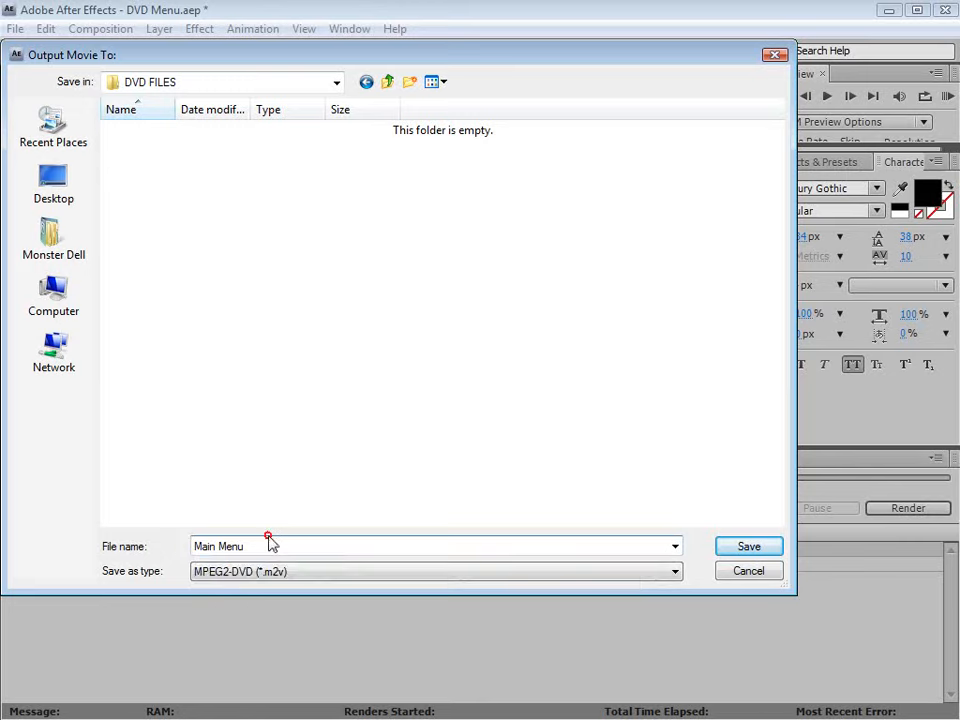
pyautogui.click(754, 544)
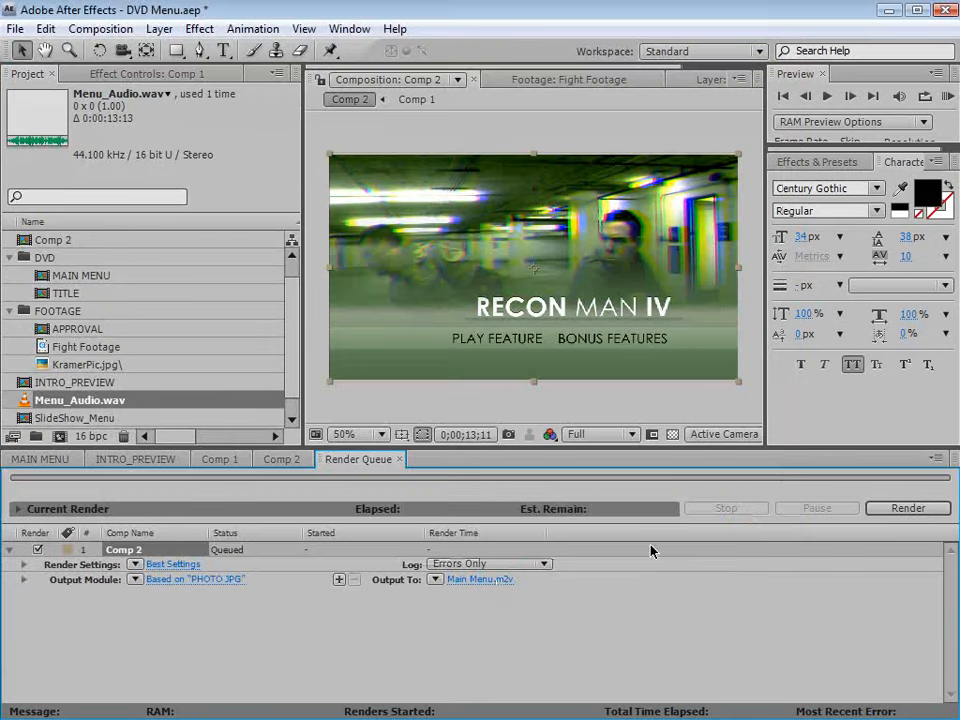
pyautogui.click(884, 510)
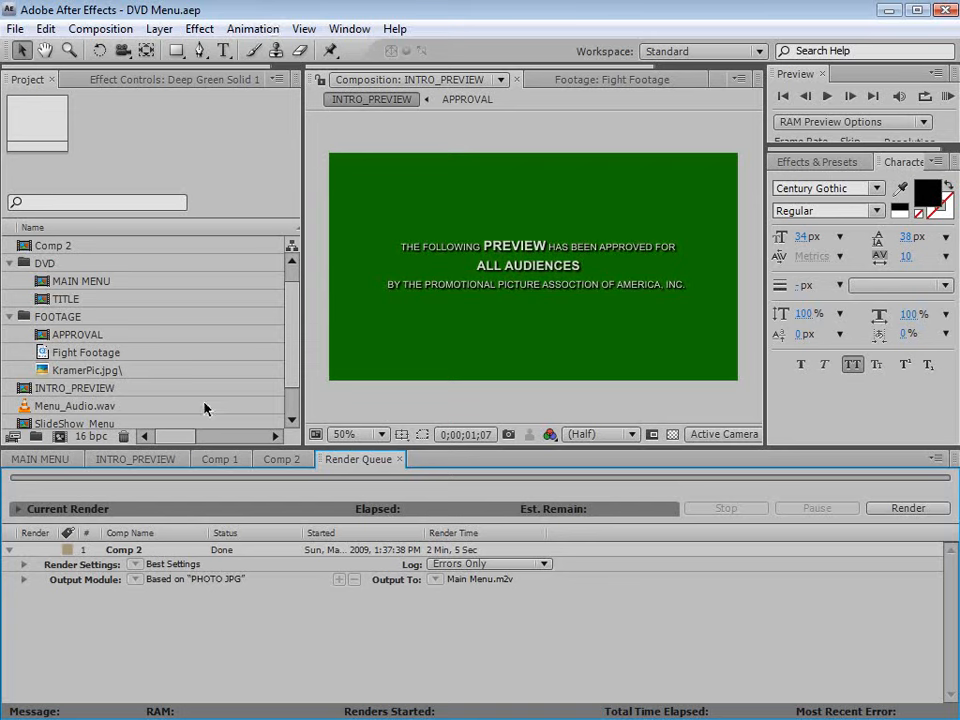
# Step: Scrub the INTRO_PREVIEW composition through its opening fade from black and inspect the approval text up close
pyautogui.click(150, 460)
pyautogui.click(690, 495)
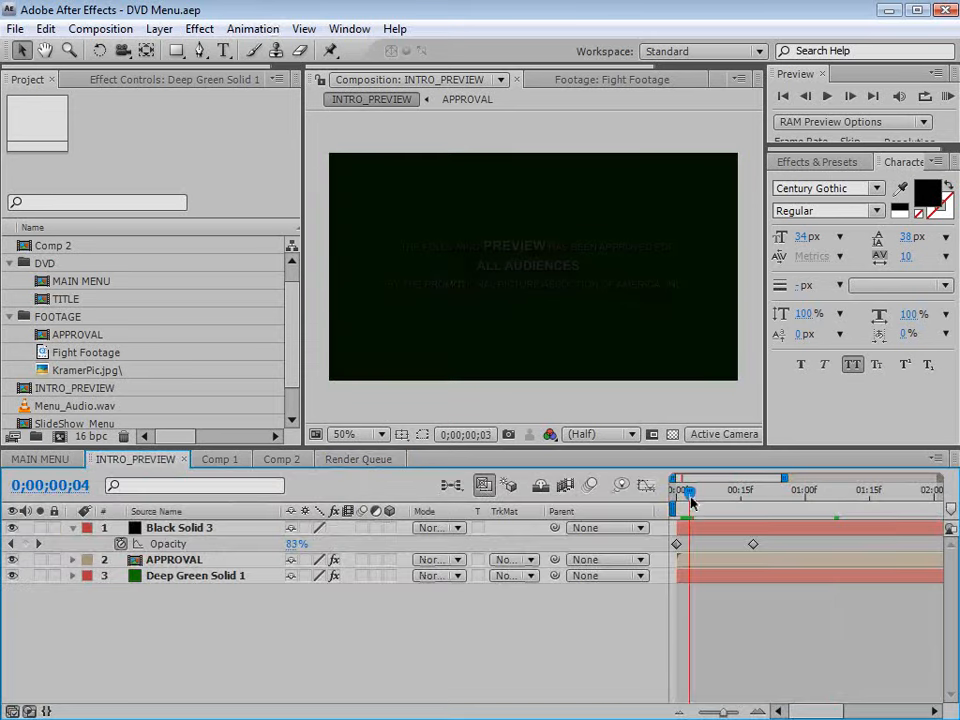
pyautogui.moveTo(690, 500); pyautogui.dragTo(794, 524)
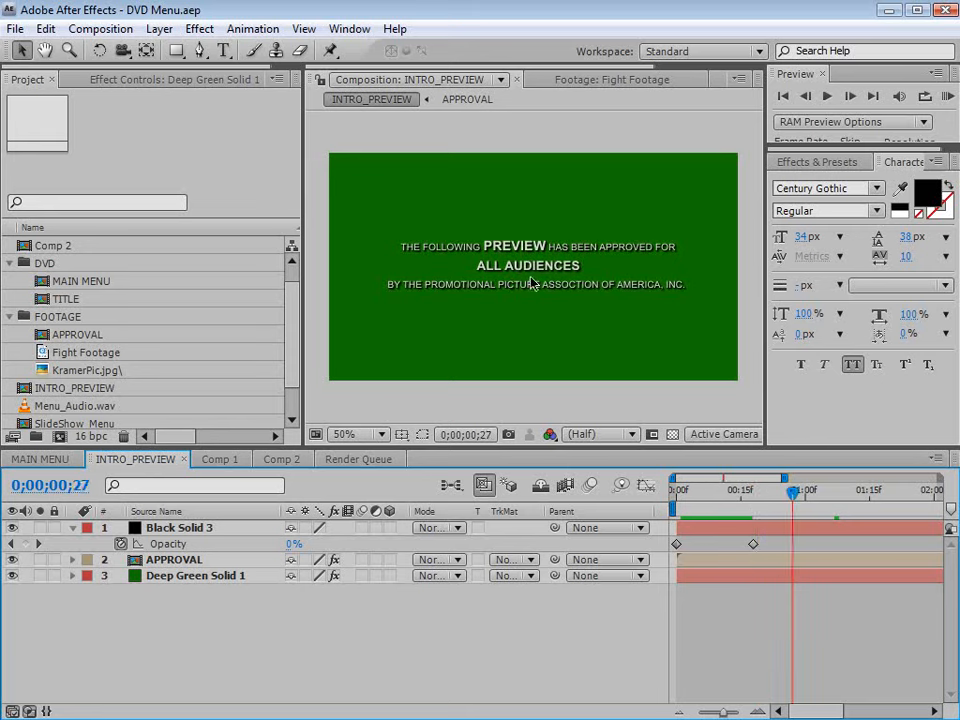
pyautogui.scroll(2, 531, 279)
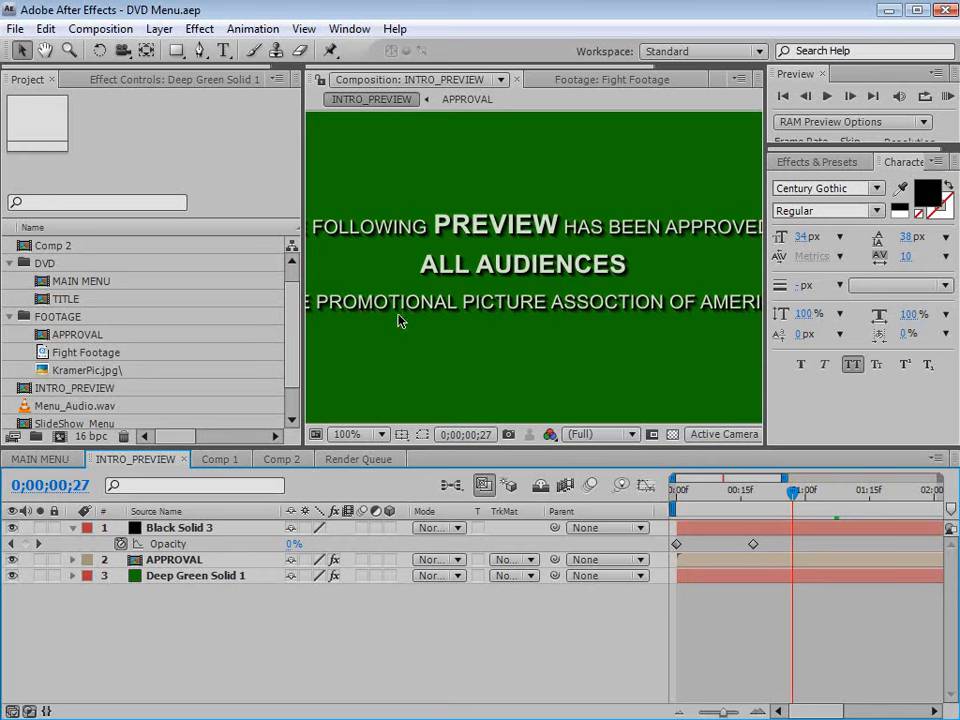
pyautogui.scroll(-2, 600, 343)
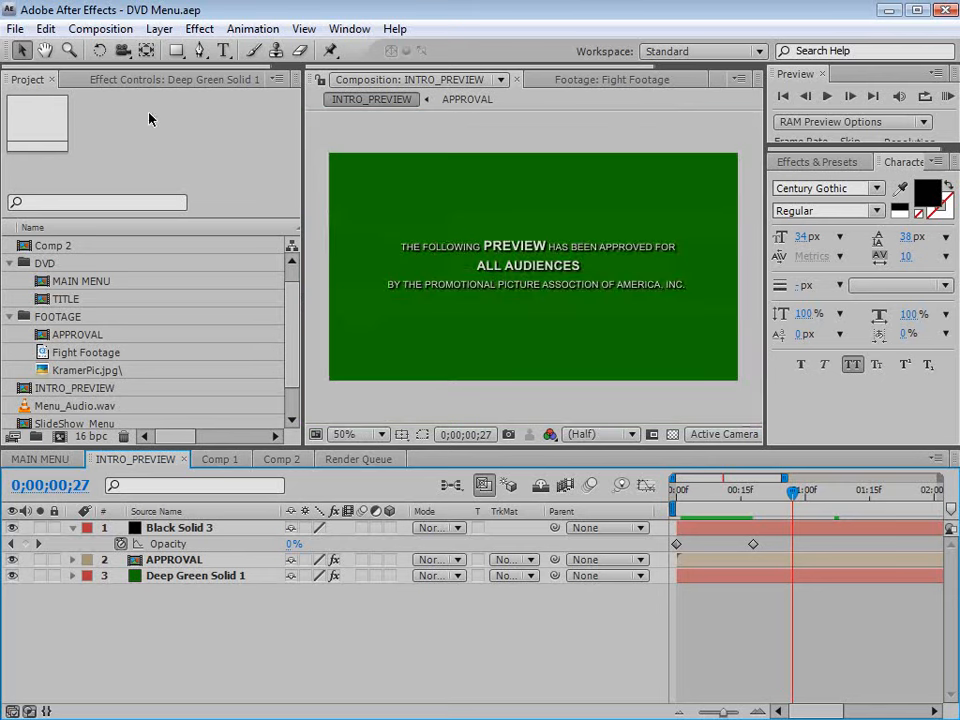
# Step: Turn on the Ramp effect of Deep Green Solid 1 in INTRO_PREVIEW and check the gradient in an enlarged view
pyautogui.click(140, 79)
pyautogui.click(25, 115)
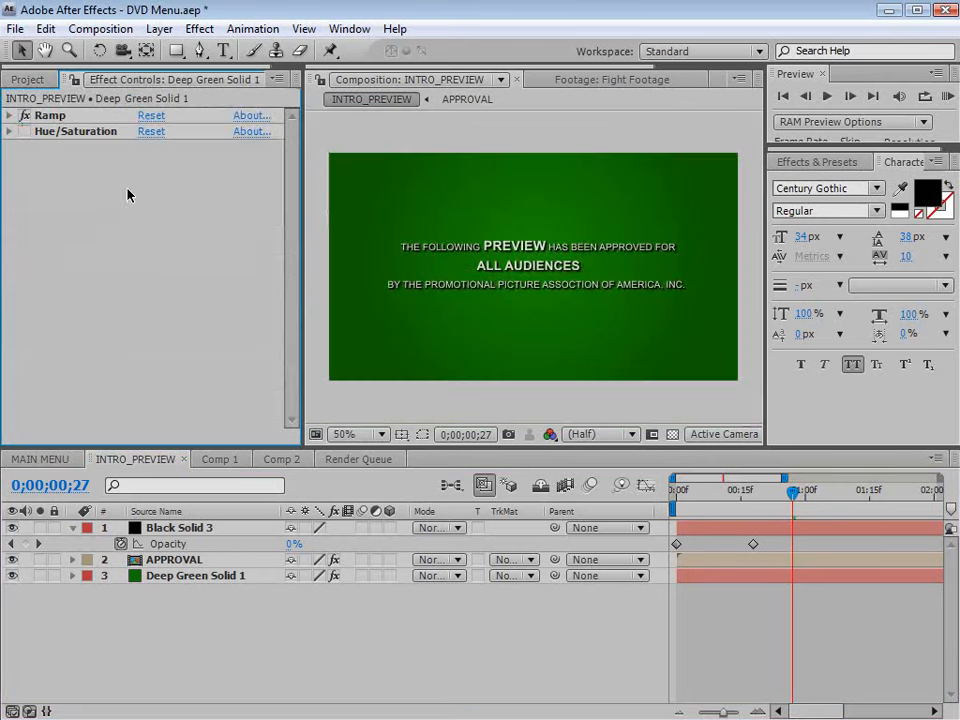
pyautogui.scroll(2, 634, 333)
pyautogui.press('`')
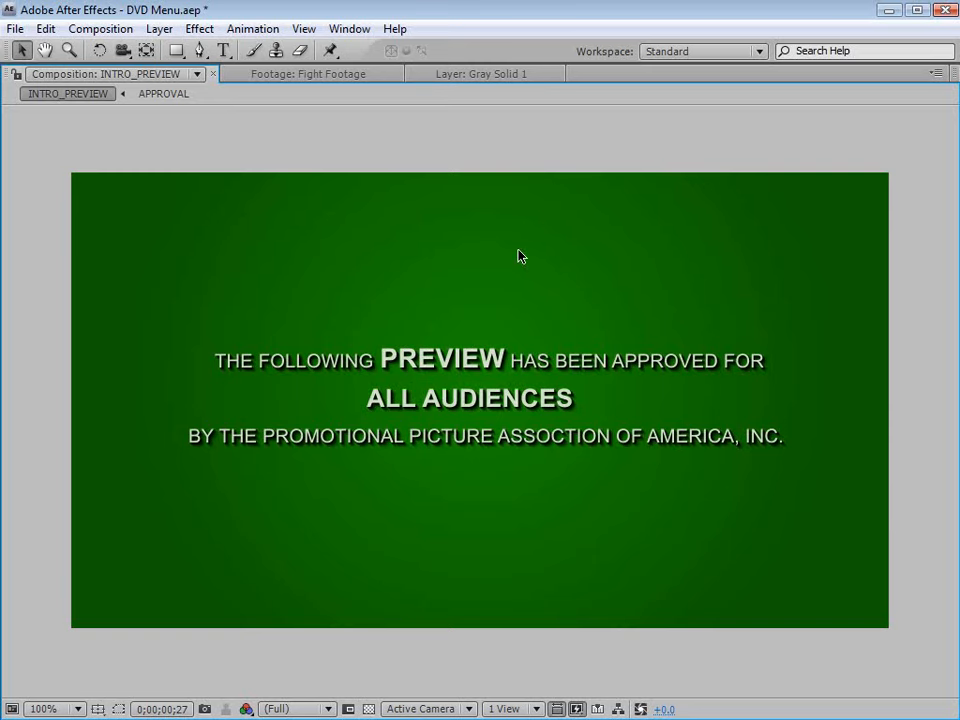
pyautogui.press('`')
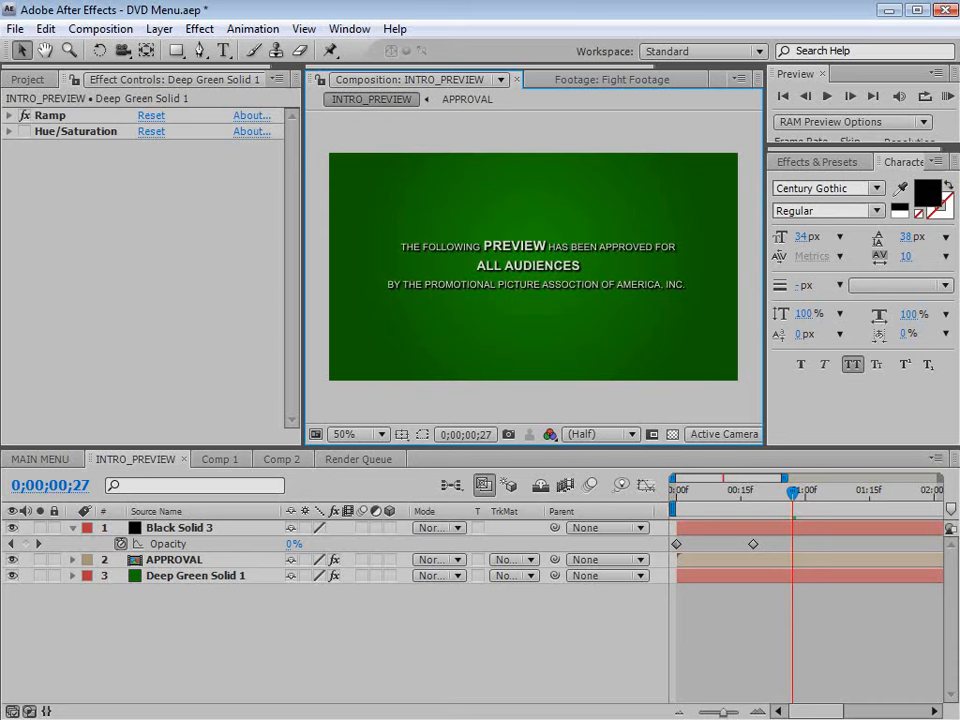
pyautogui.click(100, 28)
pyautogui.click(135, 189)
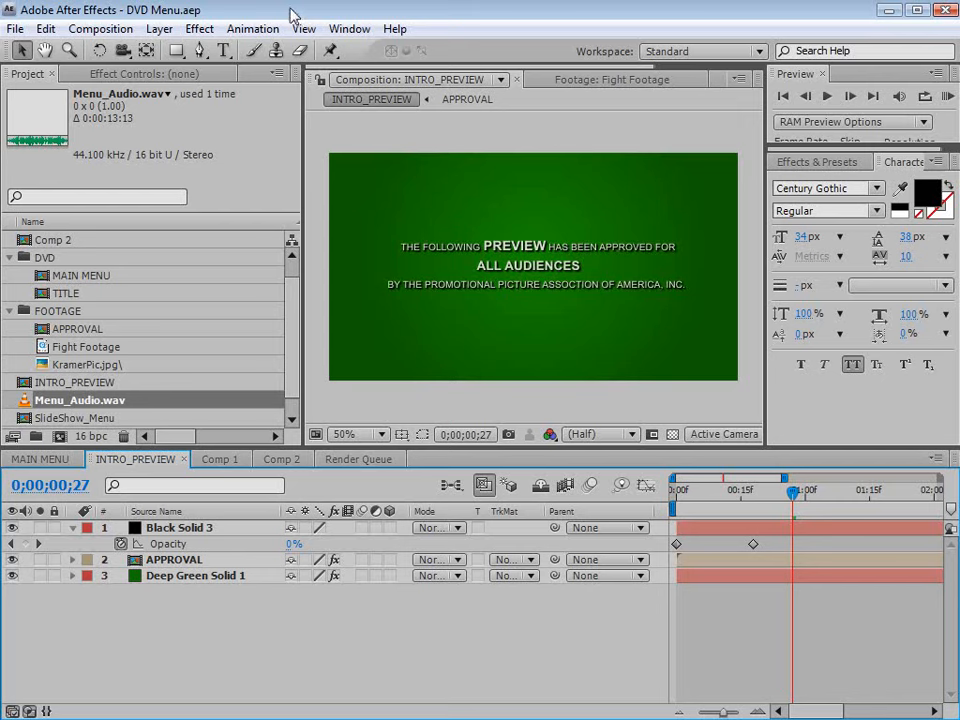
# Step: Open the SlideShow_Menu composition and examine its layout in an enlarged view
pyautogui.click(22, 420)
pyautogui.doubleClick(22, 420)
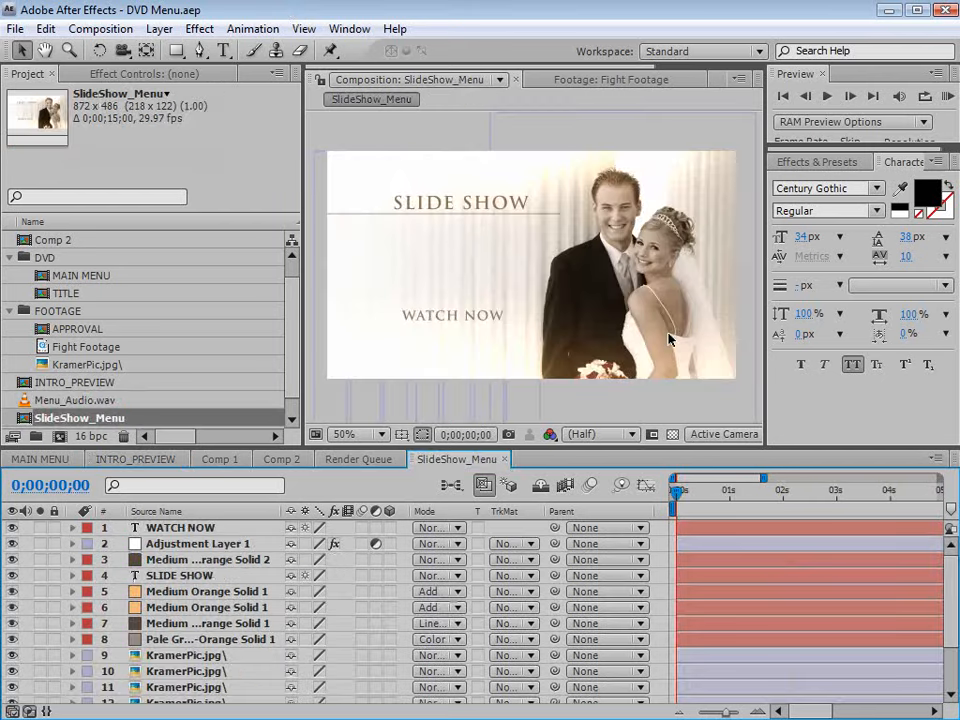
pyautogui.press('`')
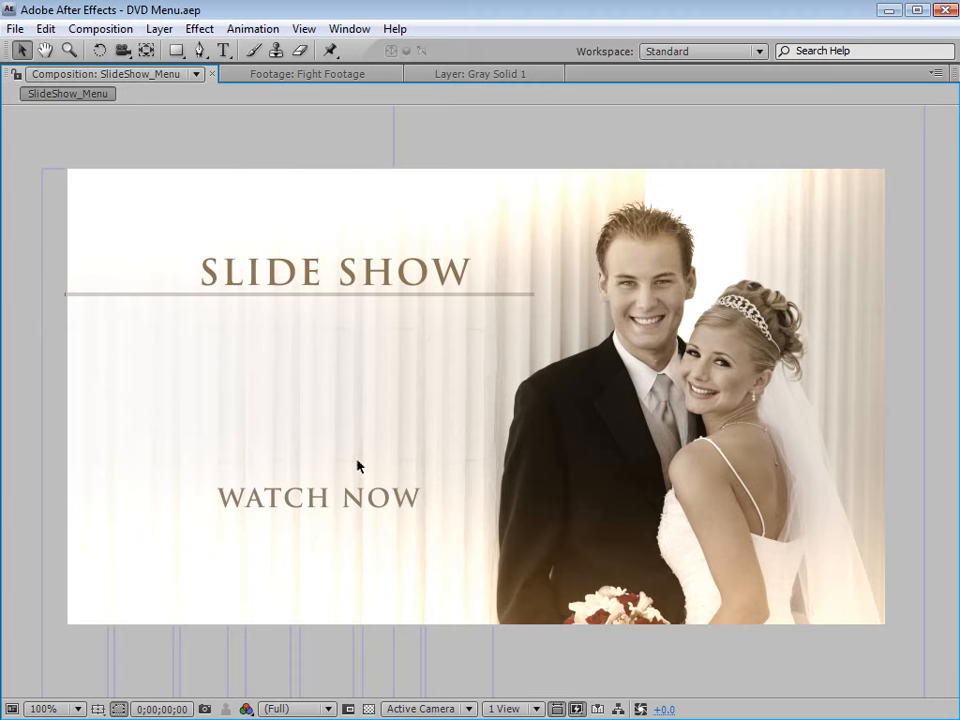
# Step: Switch to Firefox and find the Elegant Slideshows tutorial in Video Copilot's list of all tutorials
pyautogui.hotkey('alt', 'Tab')
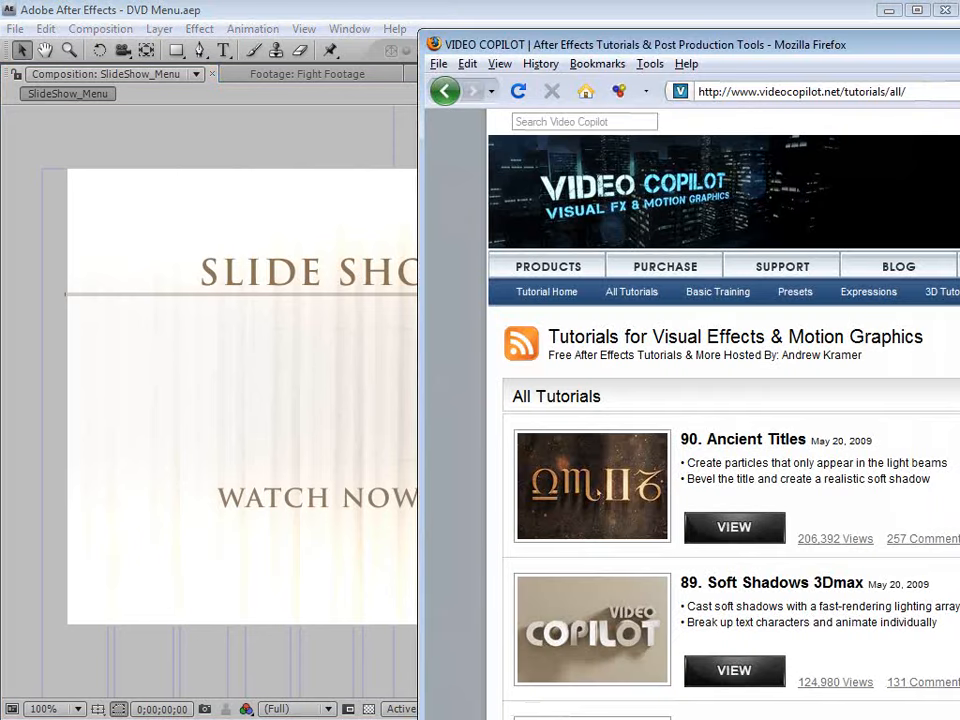
pyautogui.scroll(-20, 722, 412)
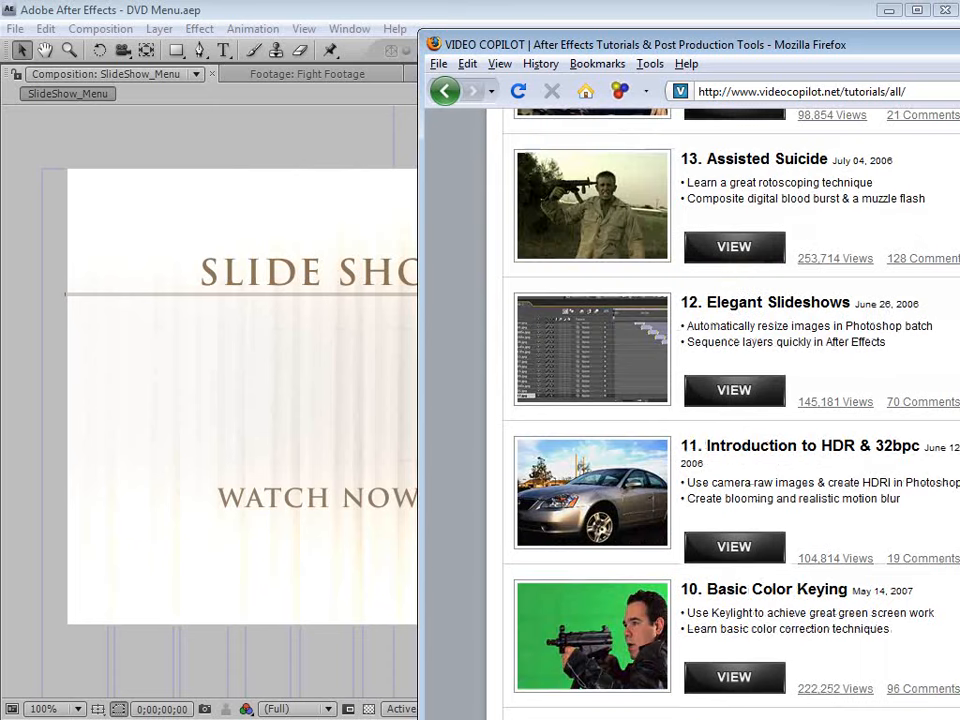
pyautogui.moveTo(636, 345)
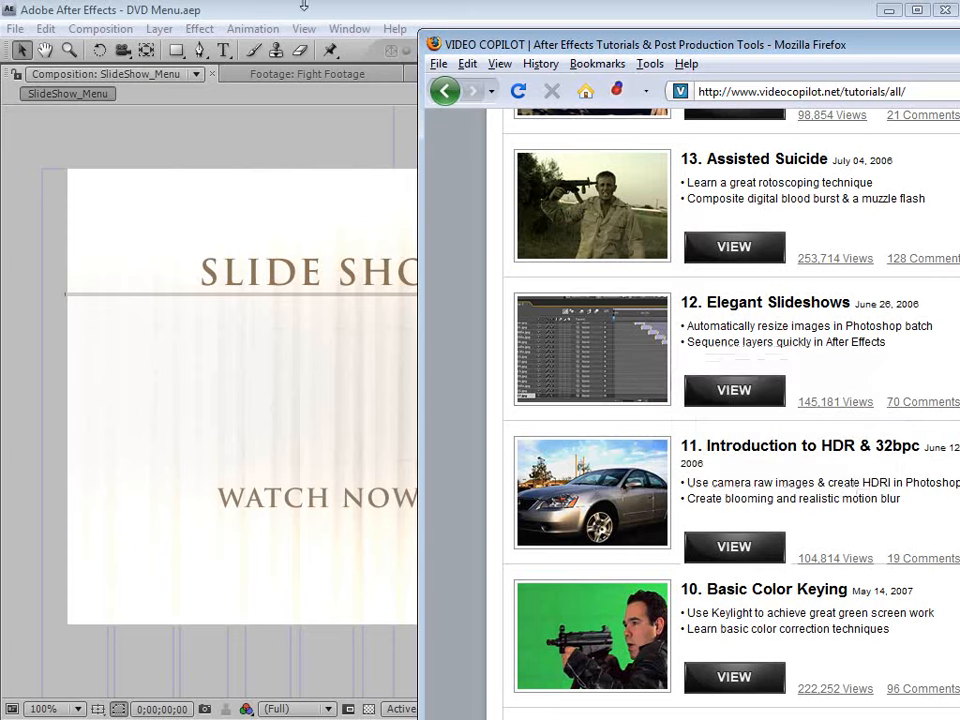
# Step: Switch back to After Effects and duplicate the WATCH NOW text layer in SlideShow_Menu, placing the copy directly below the original
pyautogui.click(340, 181)
pyautogui.press('`')
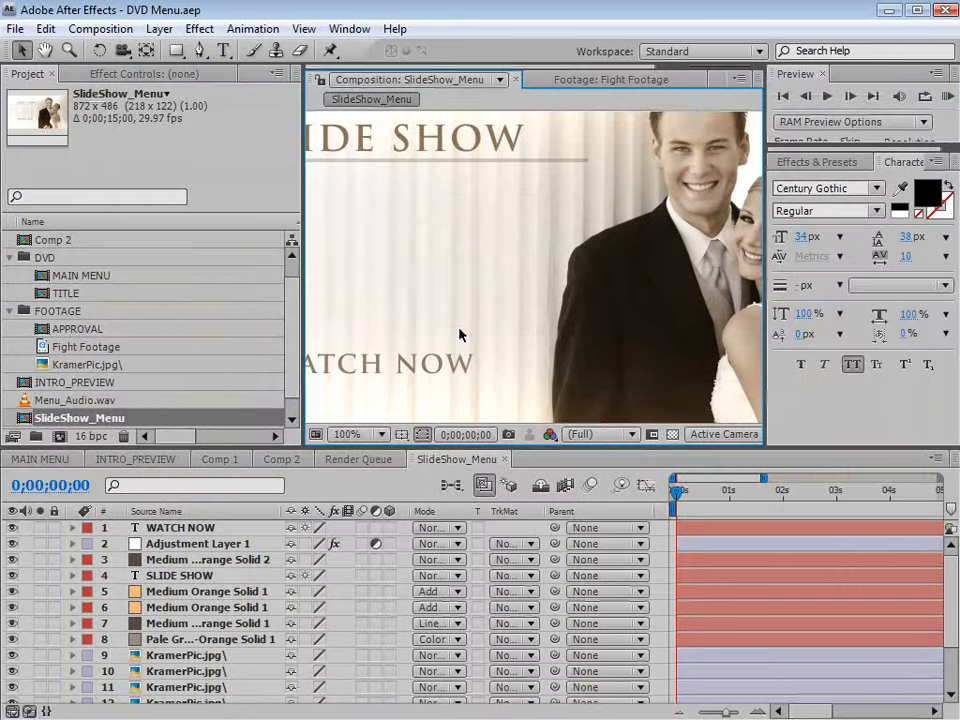
pyautogui.press(',')
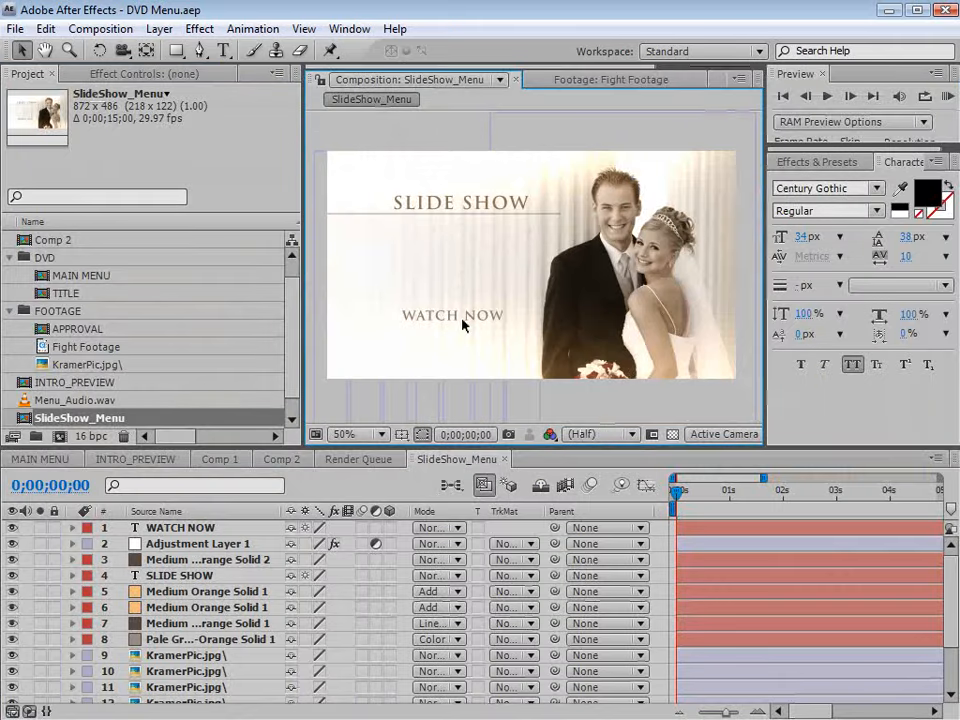
pyautogui.click(165, 527)
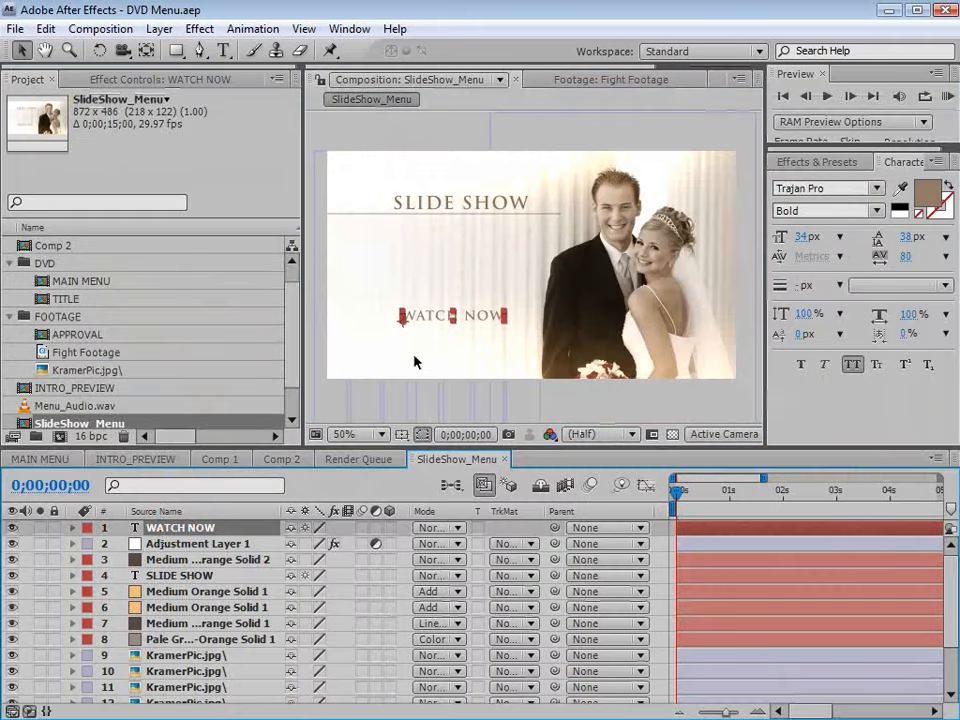
pyautogui.press('.')
pyautogui.press(',')
pyautogui.hotkey('ctrl', 'd')
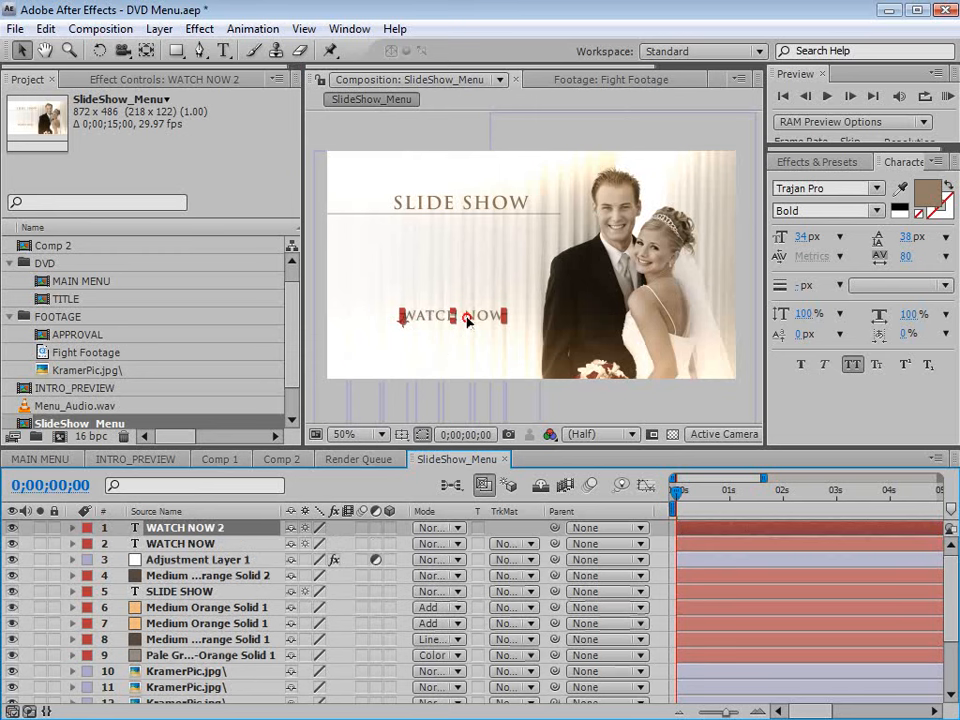
pyautogui.moveTo(467, 321); pyautogui.dragTo(521, 336)
# Step: Change the duplicated menu text to WATCH LATER and inspect the slideshow menu in an enlarged view
pyautogui.doubleClick(467, 336)
pyautogui.click(478, 331)
pyautogui.write('LATER')
pyautogui.press('KP_Enter')
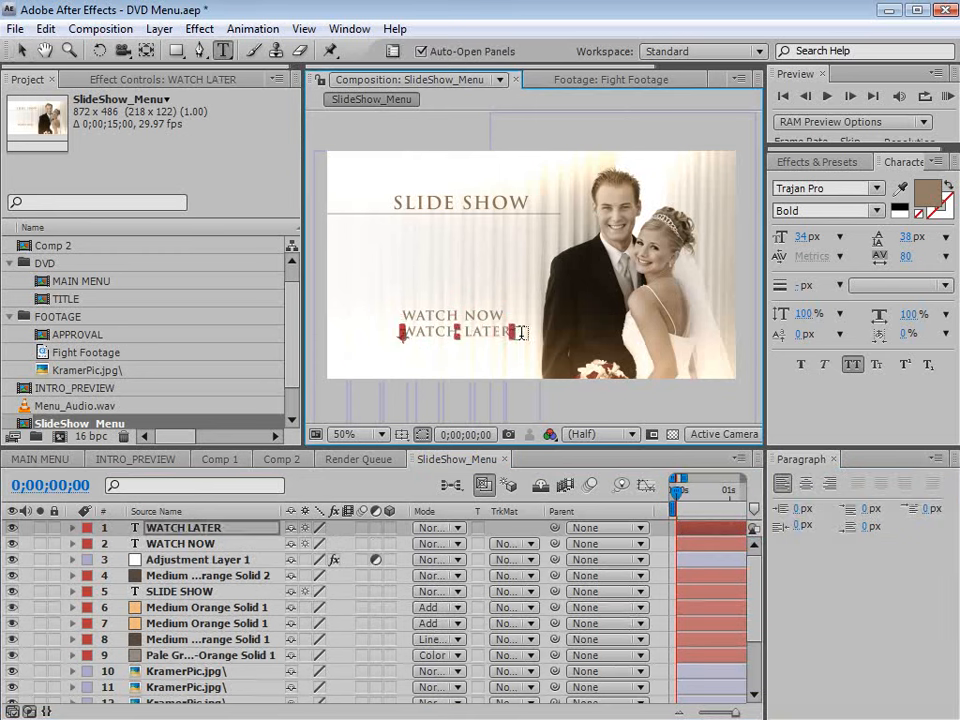
pyautogui.press('v')
pyautogui.hotkey('ctrl', 'shift', 'a')
pyautogui.press('`')
pyautogui.press('.')
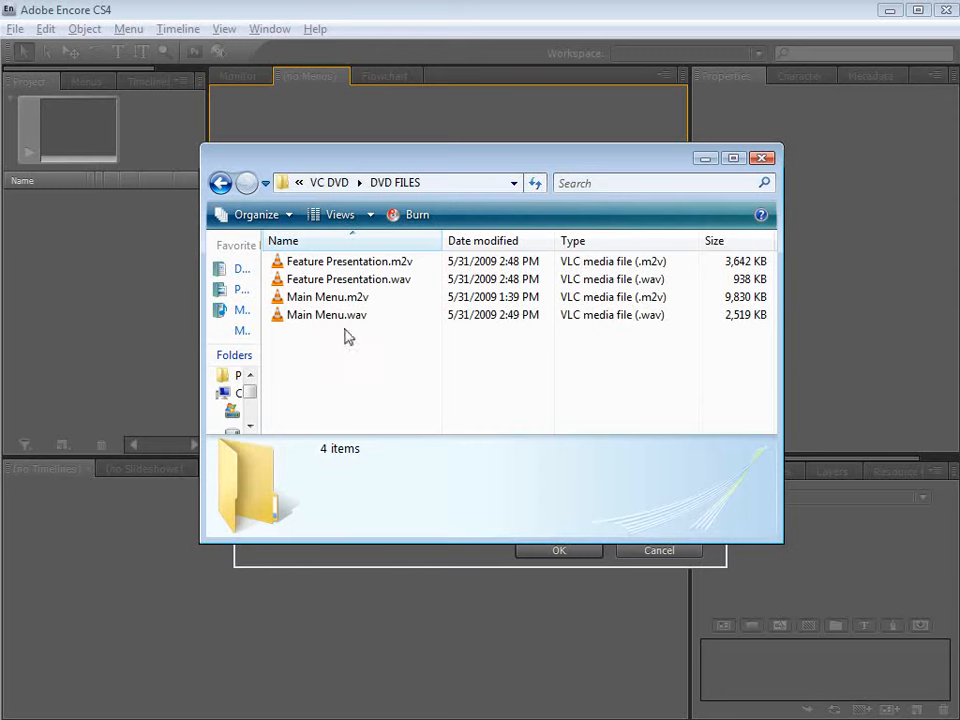
# Step: Review the Main Menu and Feature Presentation video and audio files in the DVD FILES folder
pyautogui.click(358, 298)
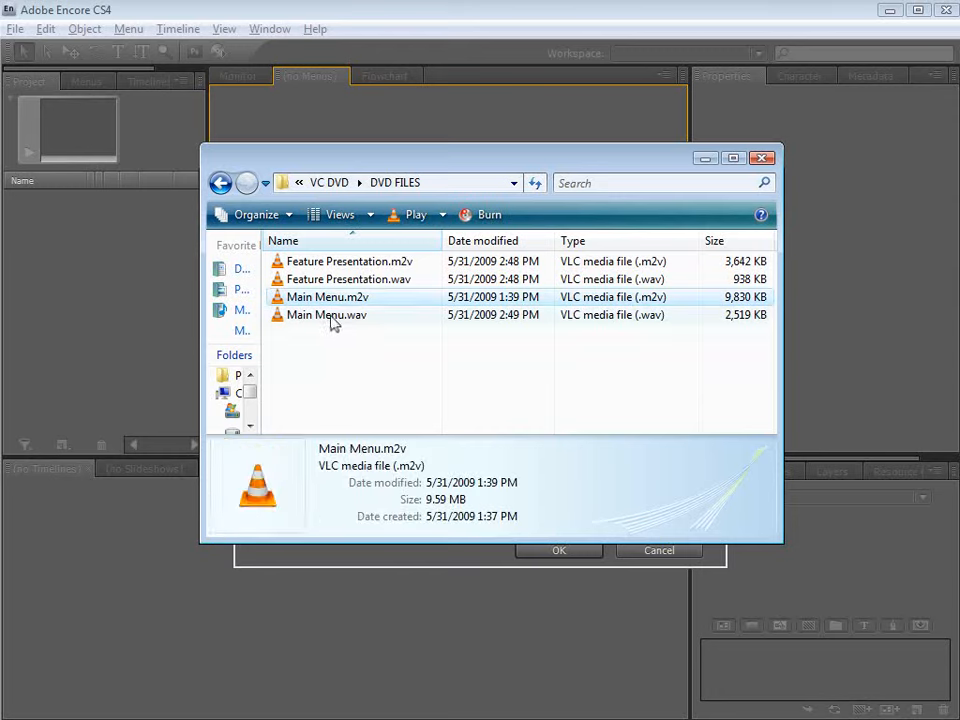
pyautogui.click(330, 316)
pyautogui.click(321, 343)
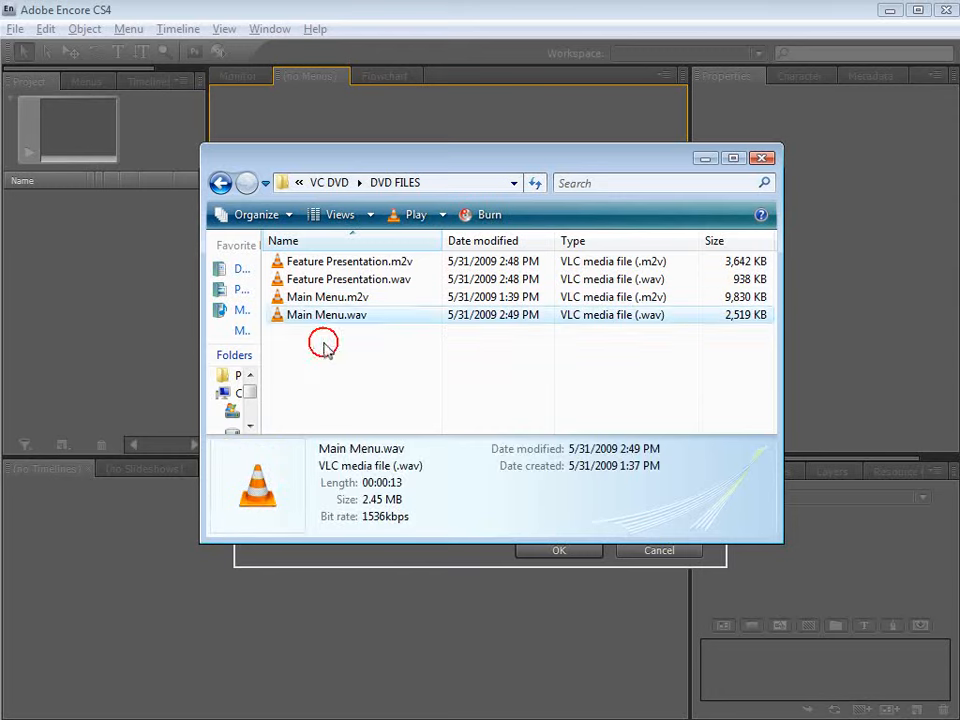
pyautogui.click(352, 262)
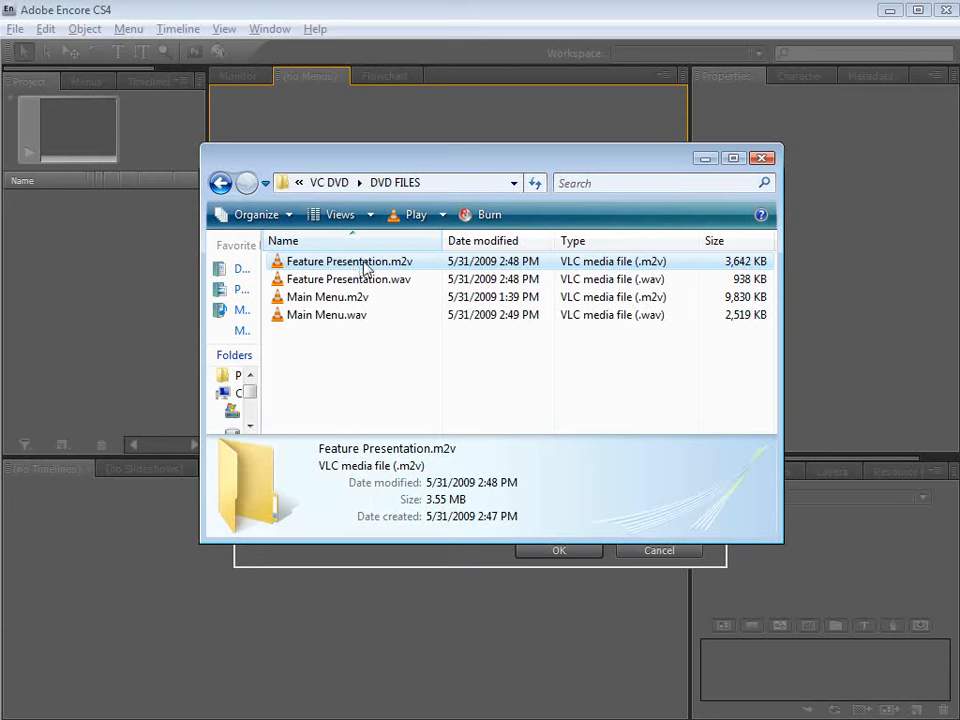
pyautogui.click(308, 280)
pyautogui.click(394, 349)
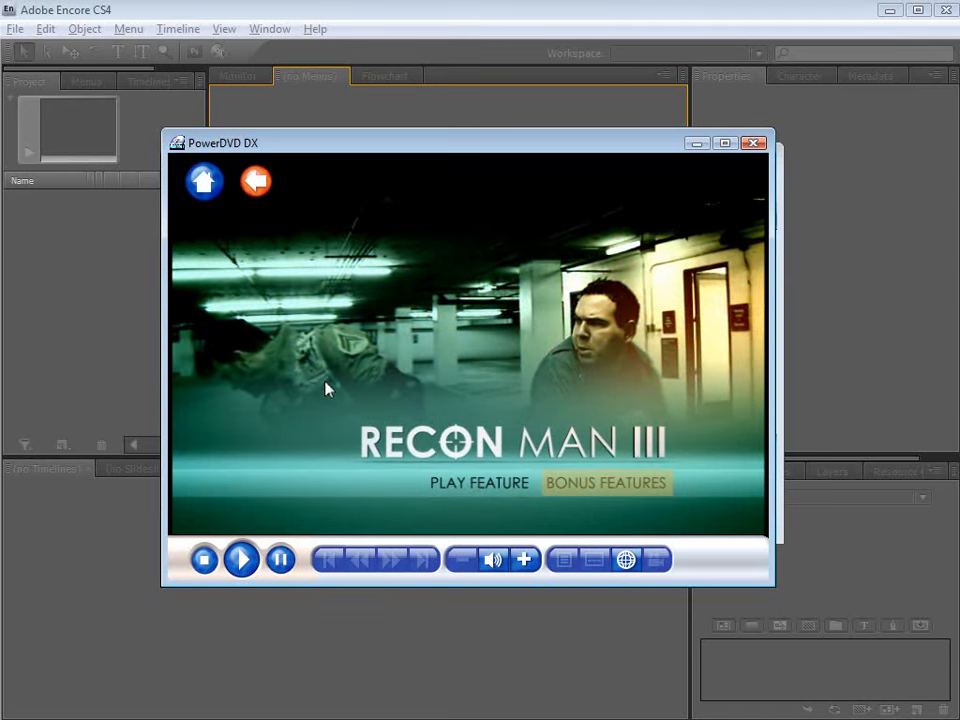
# Step: Test the Play Feature option of the RECON MAN III menu in PowerDVD and close the player
pyautogui.click(477, 488)
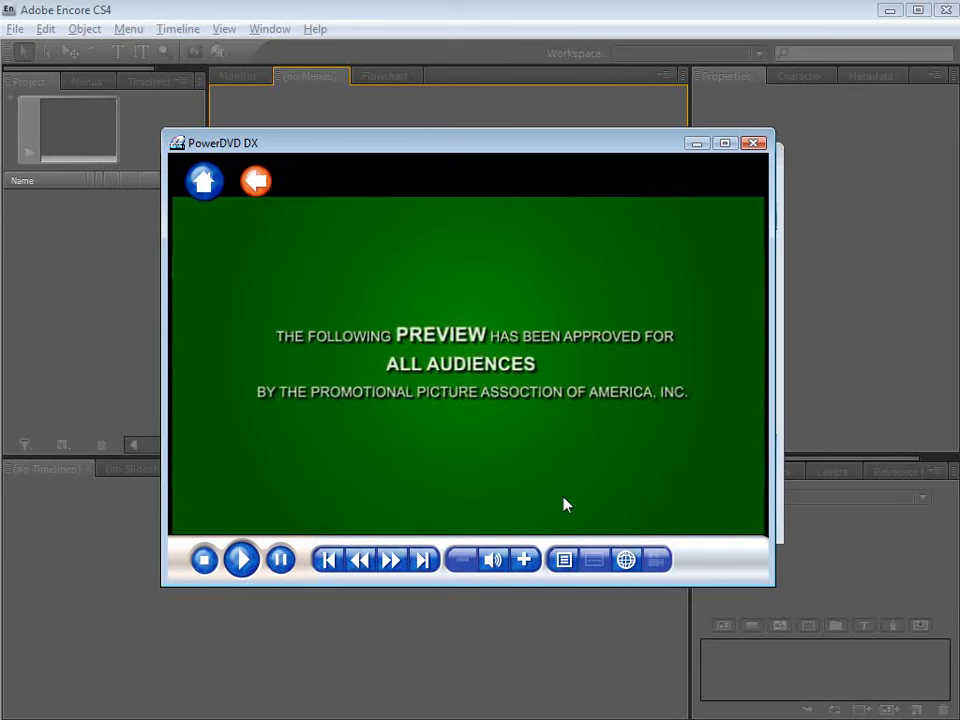
pyautogui.click(754, 143)
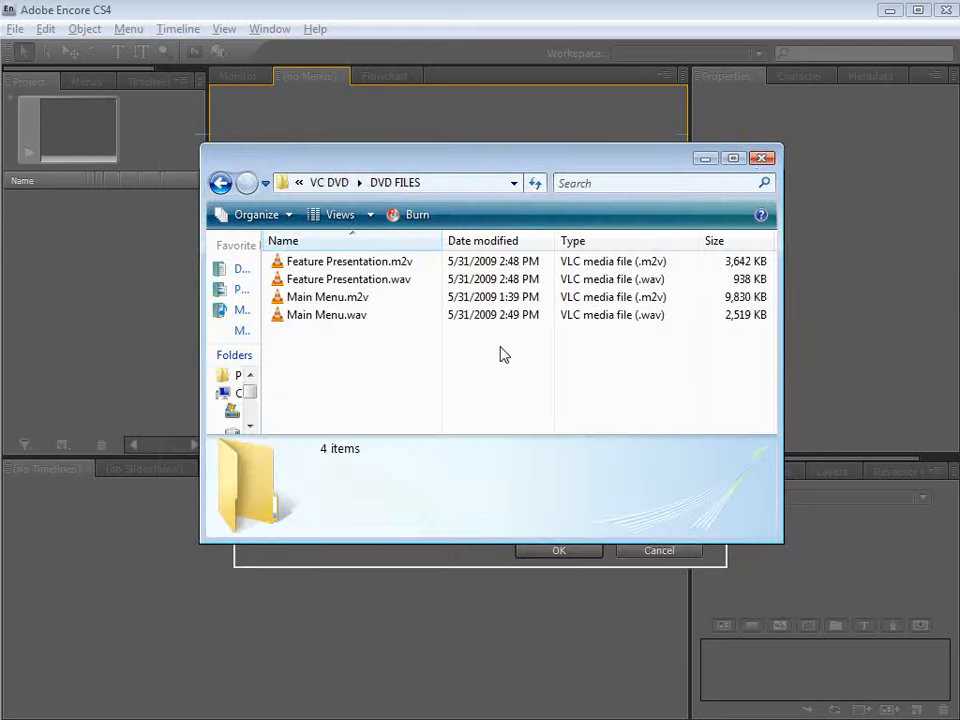
# Step: Switch to Adobe Encore and create a DVD project named Recon Man with the NTSC standard in O:\VC DVD\DVD FILES
pyautogui.click(476, 11)
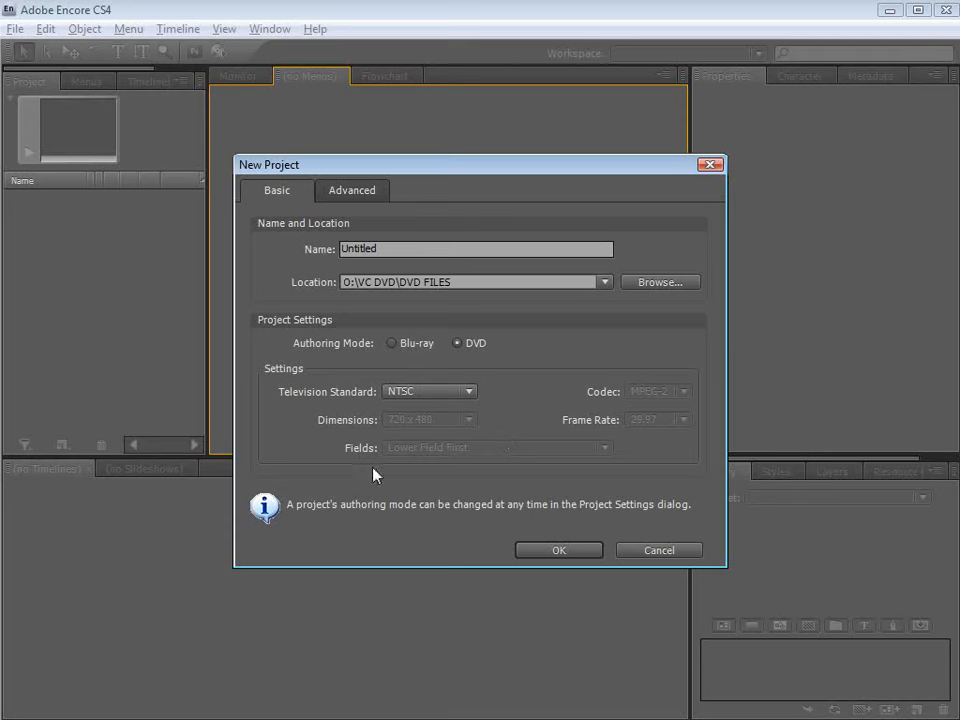
pyautogui.doubleClick(370, 249)
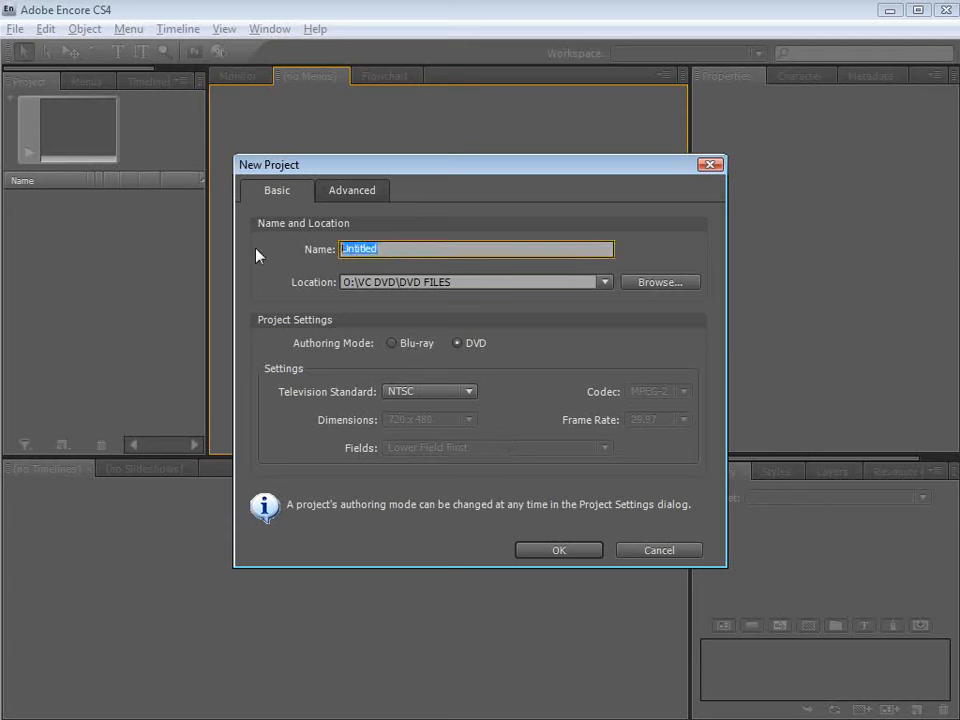
pyautogui.write('Recon Man')
pyautogui.click(457, 343)
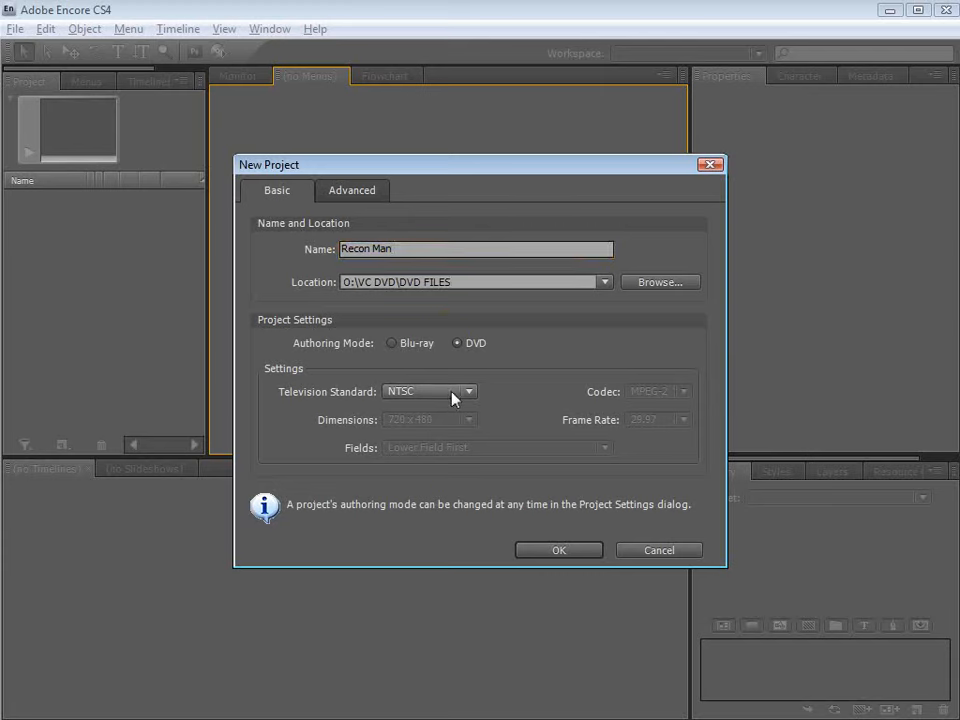
pyautogui.click(558, 551)
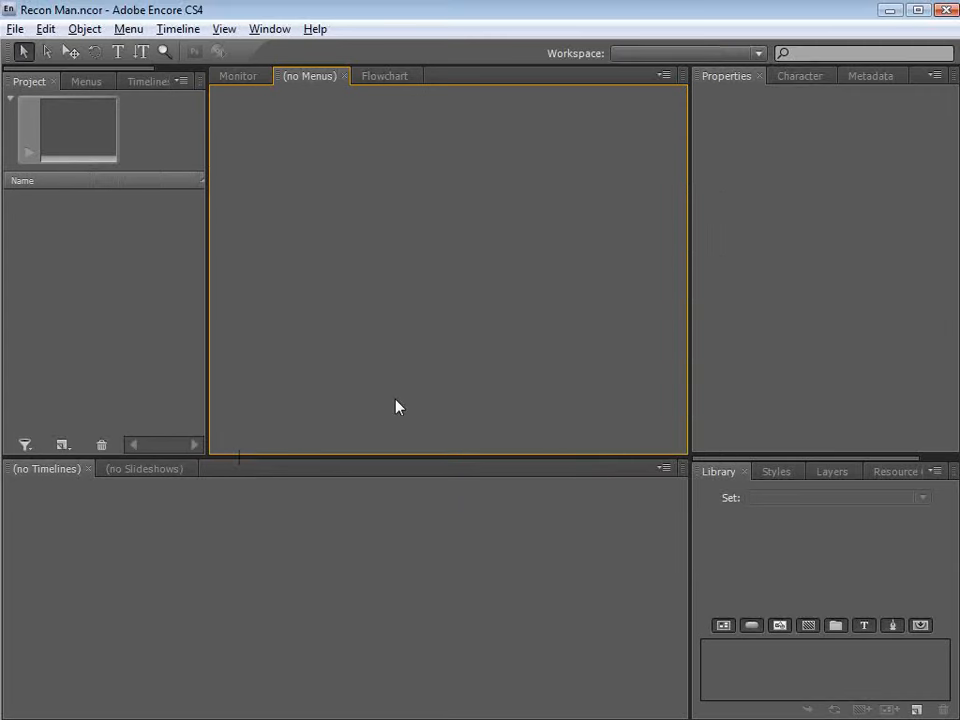
# Step: Import the Feature Presentation and Main Menu .m2v and .wav files from the DVD FILES folder into the Encore project
pyautogui.hotkey('alt', 'Tab')
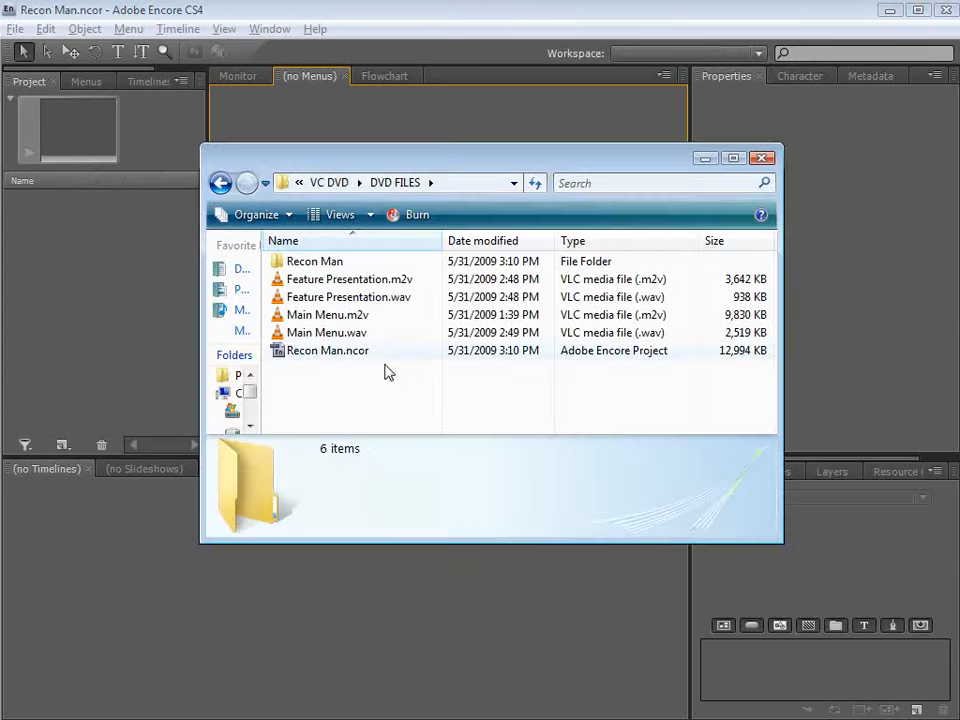
pyautogui.click(348, 281)
pyautogui.keyDown('shift'); pyautogui.click(334, 333); pyautogui.keyUp('shift')
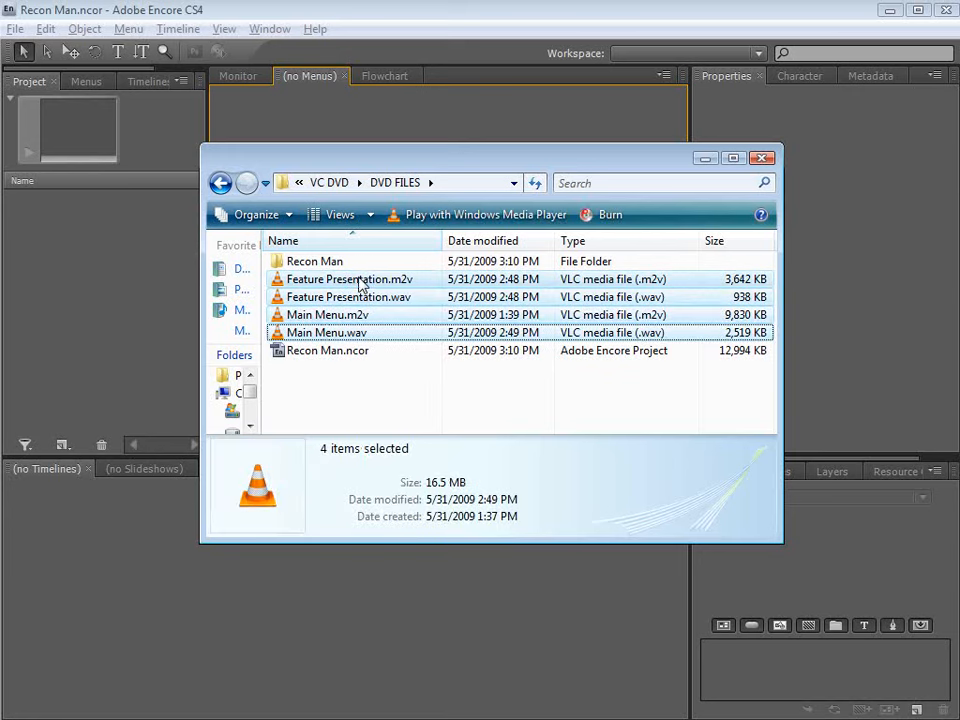
pyautogui.moveTo(364, 279); pyautogui.dragTo(124, 247)
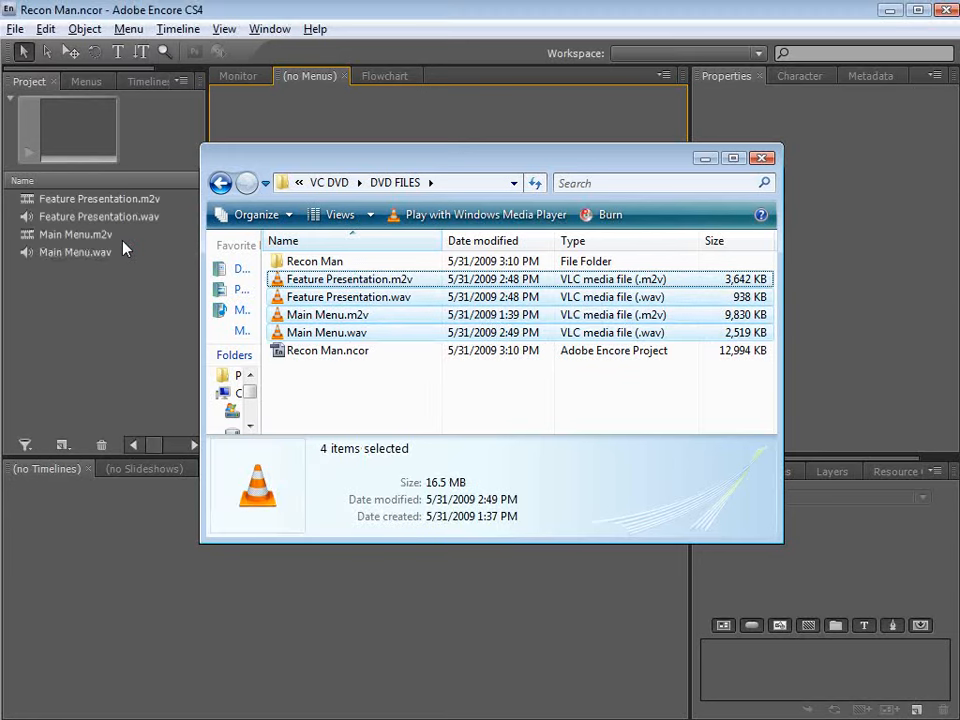
pyautogui.click(131, 312)
pyautogui.click(107, 203)
pyautogui.click(105, 217)
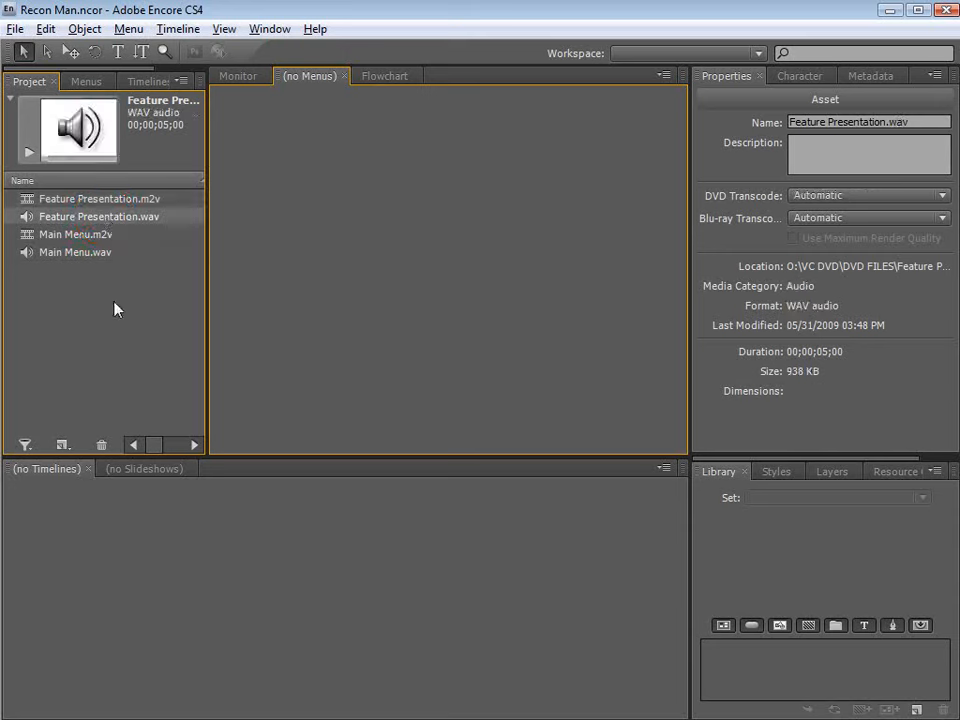
pyautogui.click(113, 301)
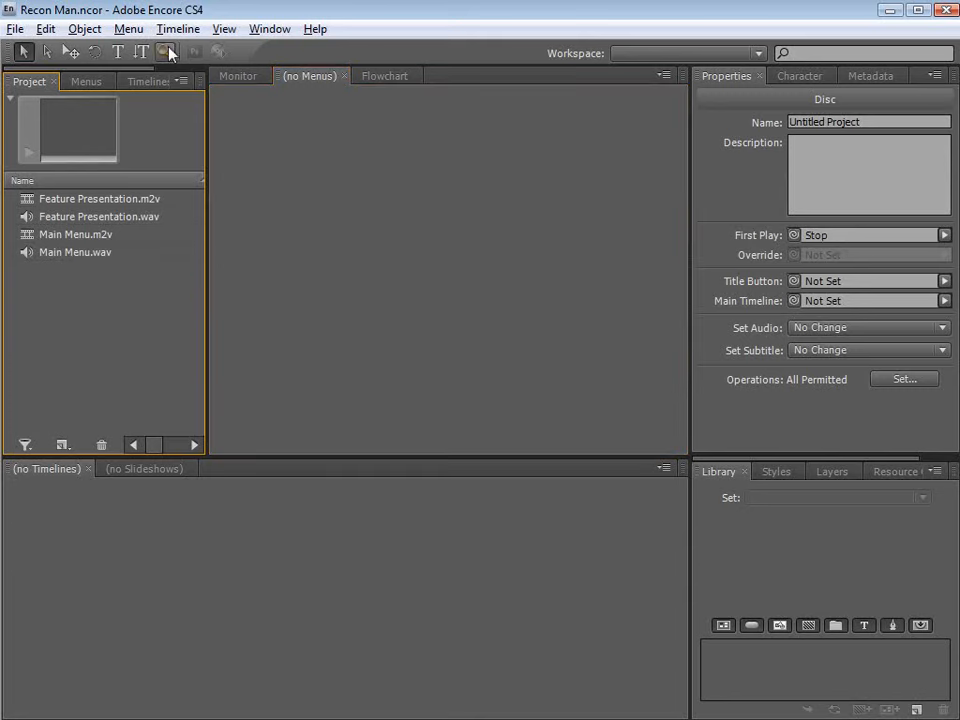
# Step: Create a new blank menu, view it at 50%, and set its aspect ratio to 16:9
pyautogui.click(128, 29)
pyautogui.click(189, 55)
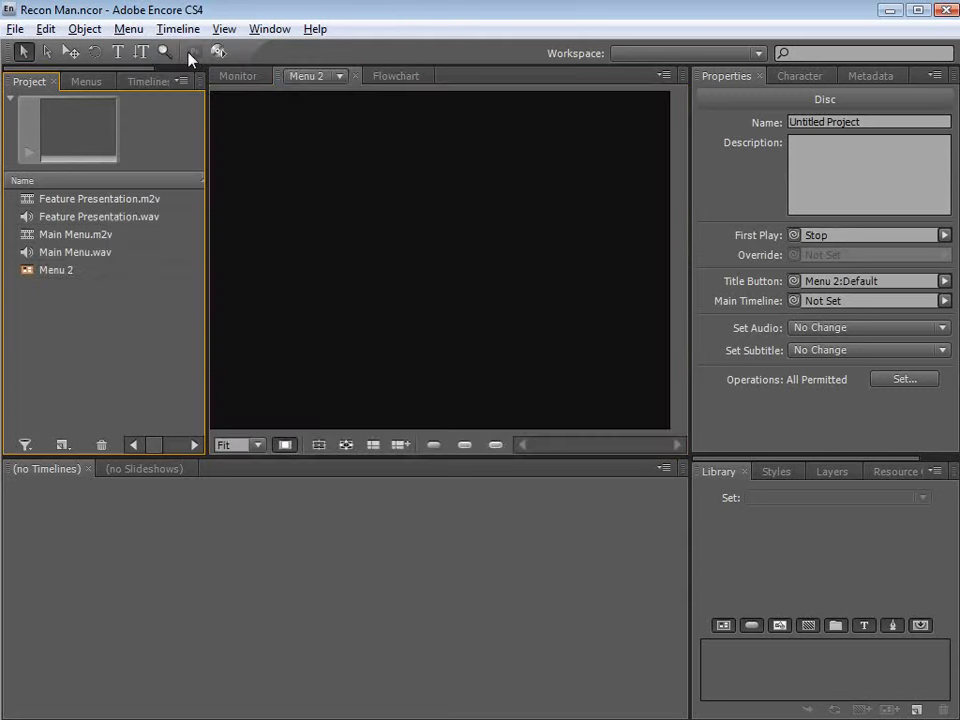
pyautogui.click(256, 445)
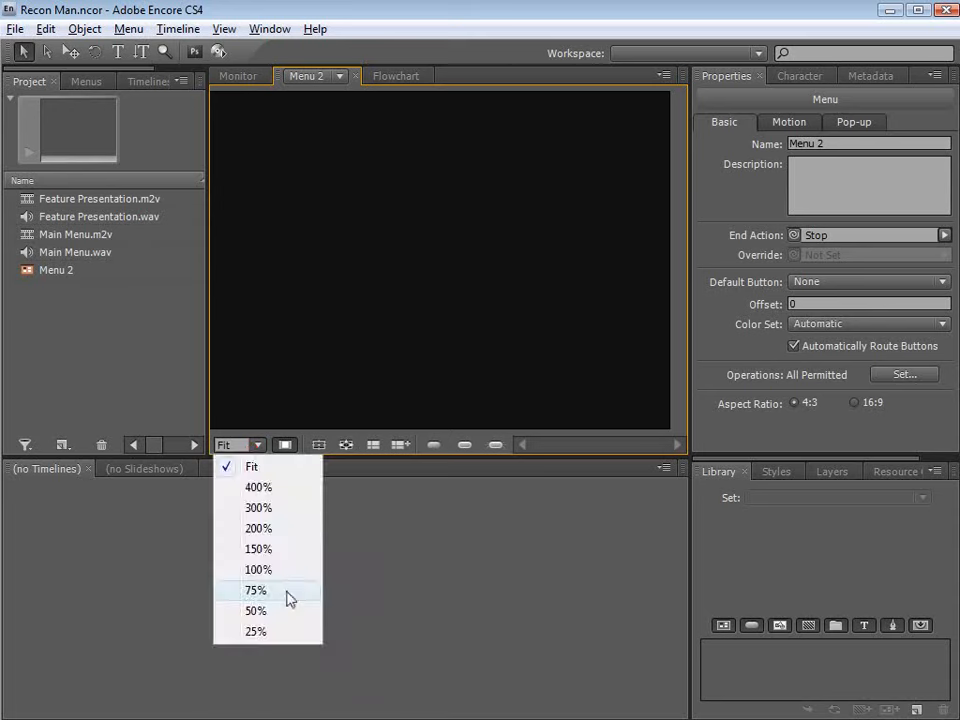
pyautogui.click(256, 611)
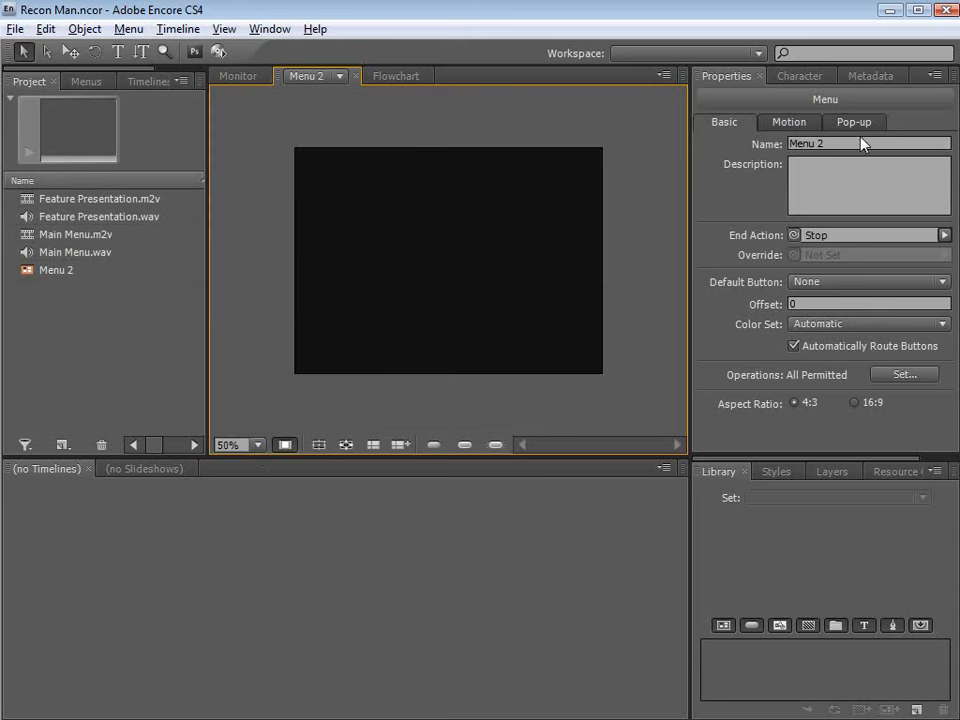
pyautogui.click(854, 404)
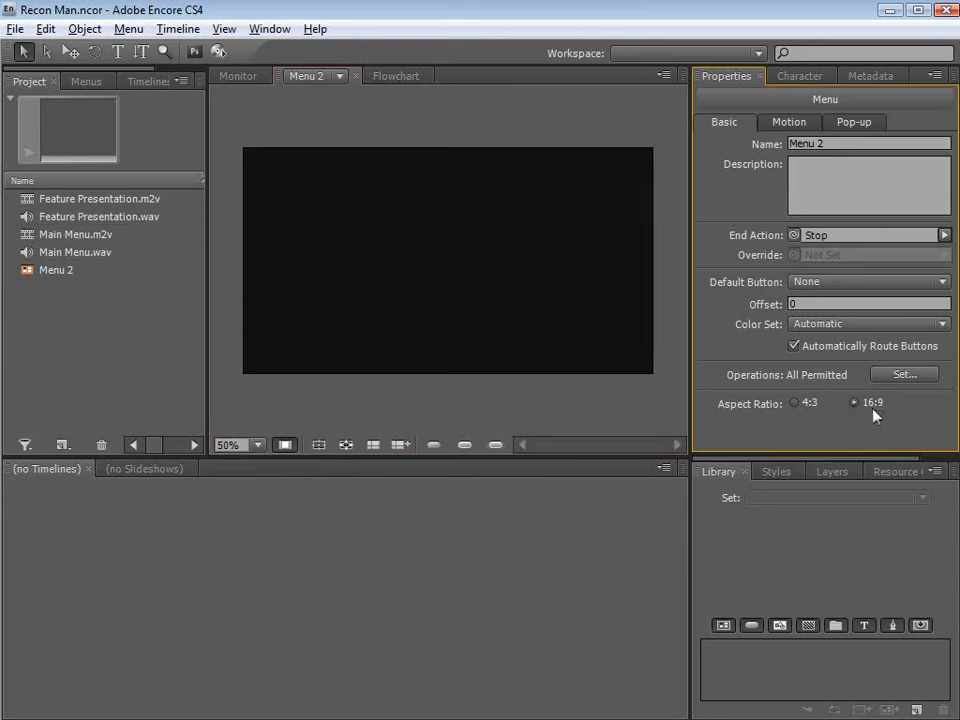
# Step: Link Main Menu.m2v as the menu's motion video and Main Menu.wav as its audio
pyautogui.click(791, 122)
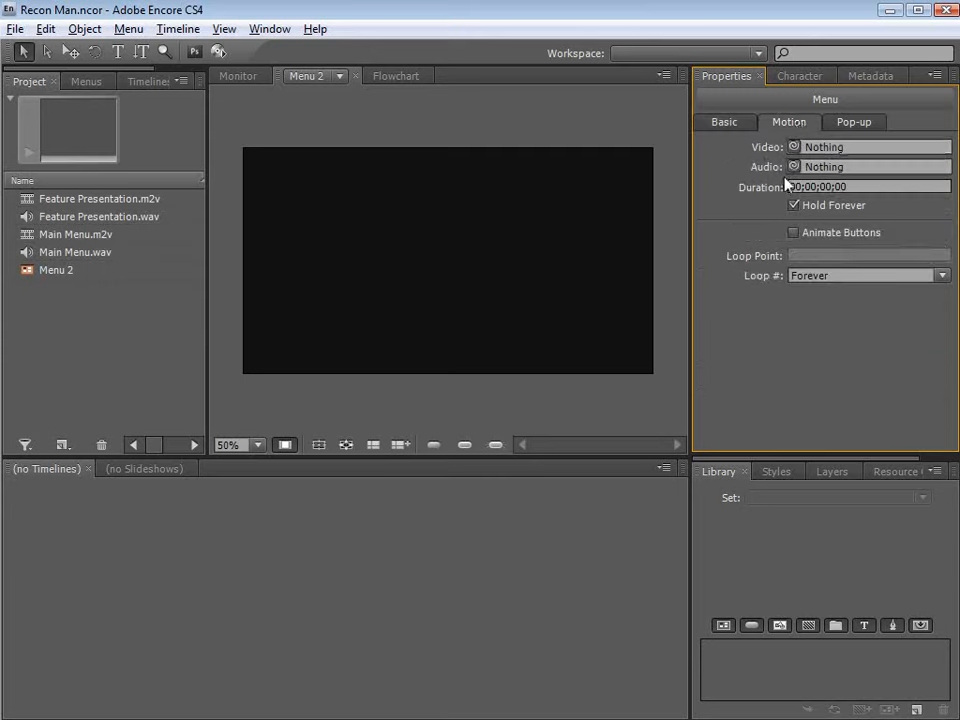
pyautogui.moveTo(794, 147); pyautogui.dragTo(73, 236)
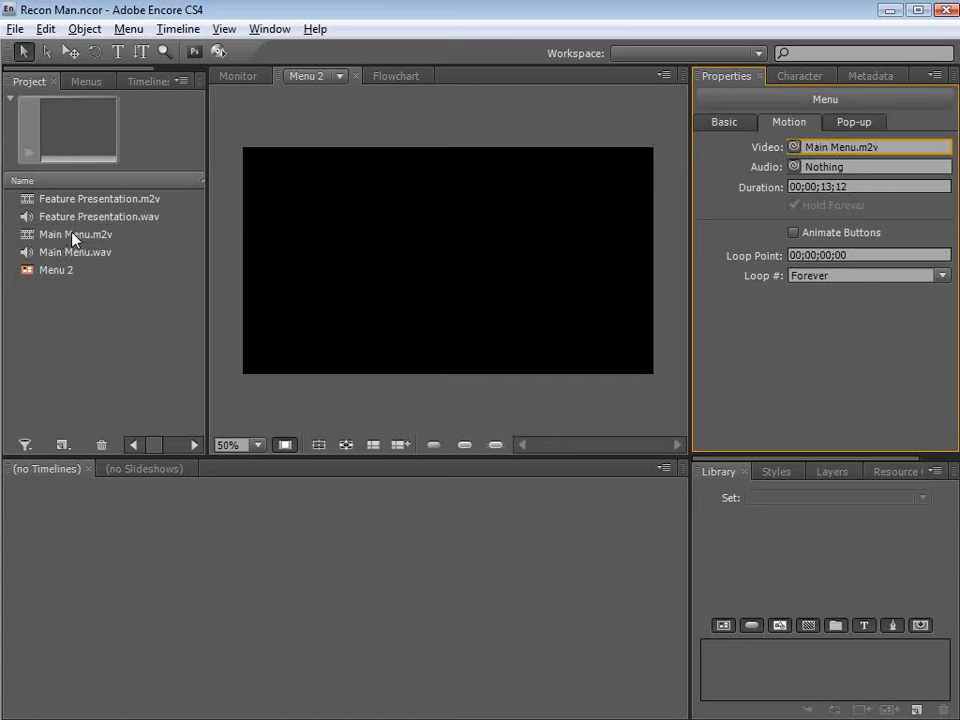
pyautogui.moveTo(794, 167); pyautogui.dragTo(103, 253)
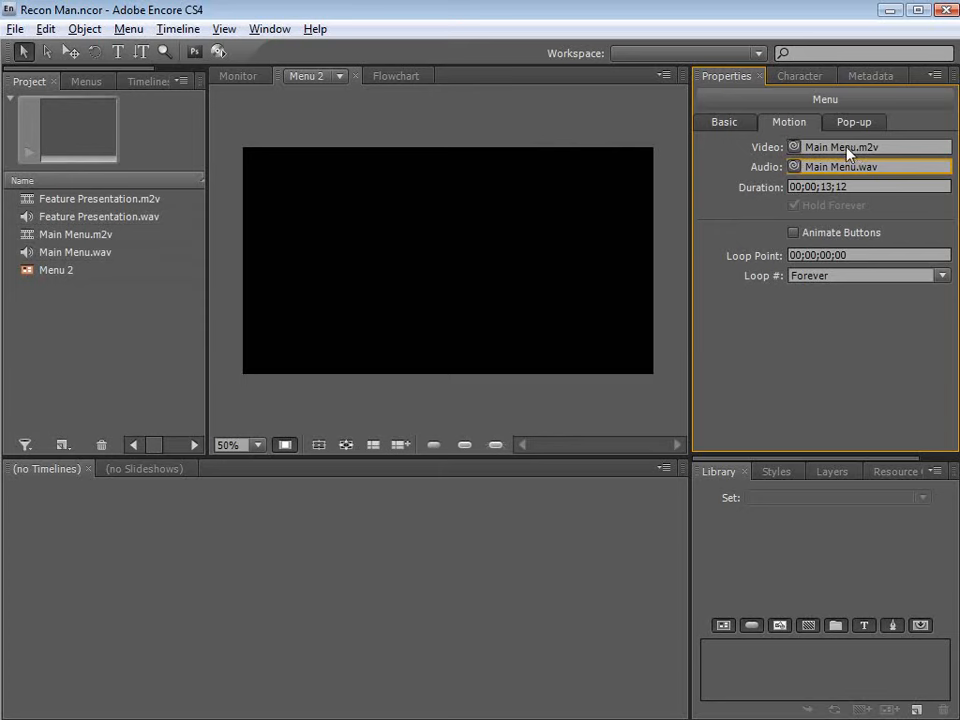
pyautogui.click(460, 365)
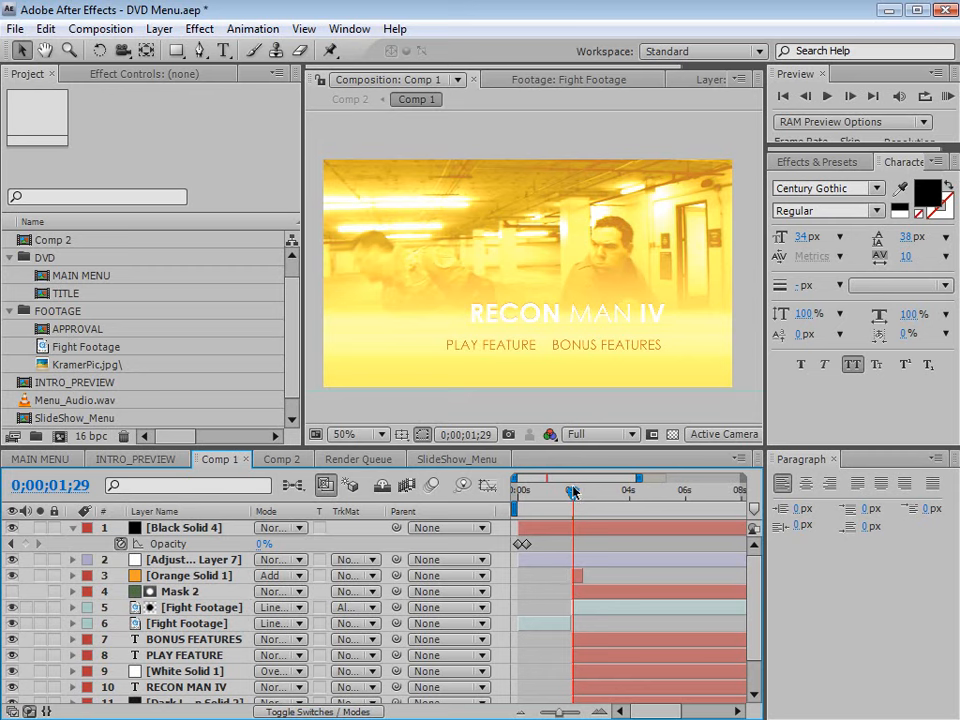
# Step: Switch to After Effects and step through Comp 1 around two seconds to find where the title and menu options appear
pyautogui.moveTo(572, 490)
pyautogui.mouseDown()
pyautogui.moveTo(584, 493)
pyautogui.moveTo(579, 503)
pyautogui.moveTo(570, 497)
pyautogui.mouseUp()
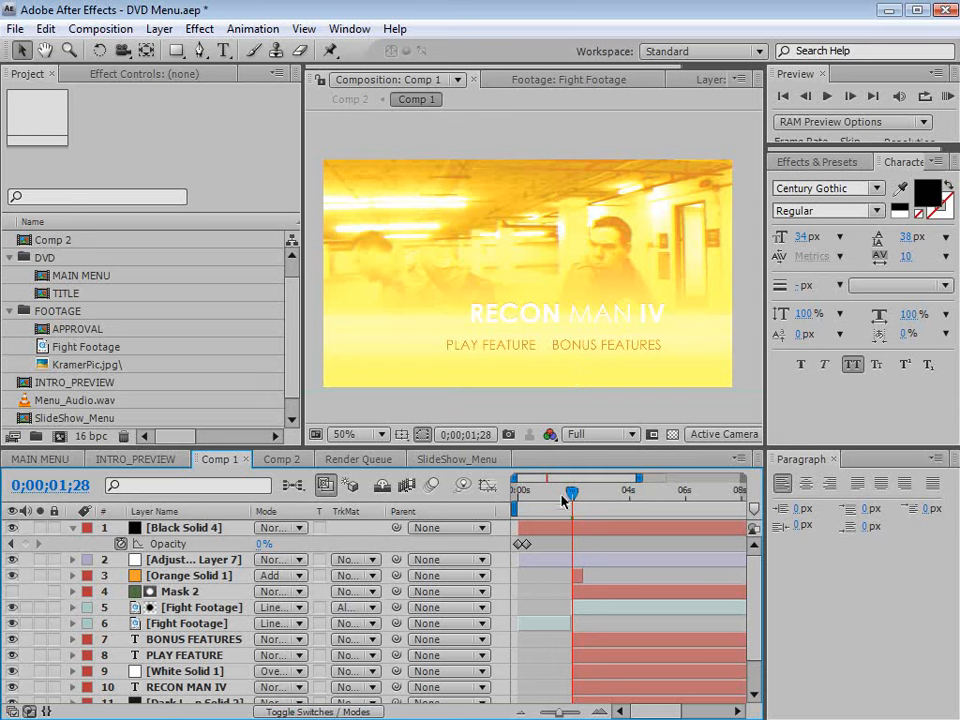
pyautogui.press('pagedown')
pyautogui.press('pagedown')
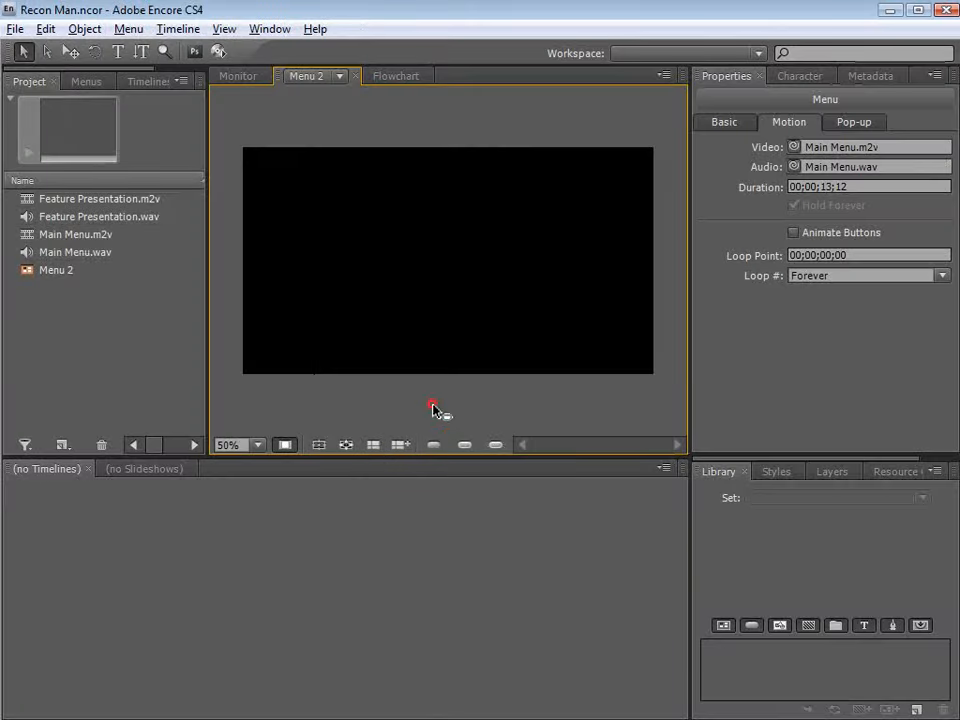
# Step: Return to Encore, set the menu's loop point to 00;00;02;00, and review its basic properties
pyautogui.click(831, 255)
pyautogui.press('BackSpace')
pyautogui.write('2')
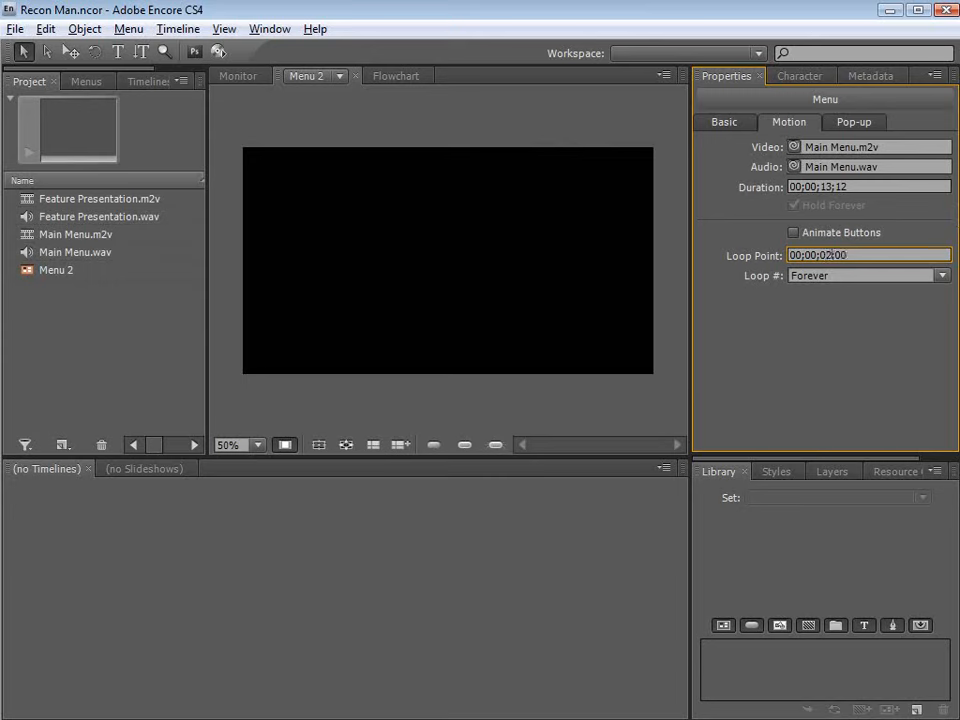
pyautogui.click(864, 251)
pyautogui.click(772, 340)
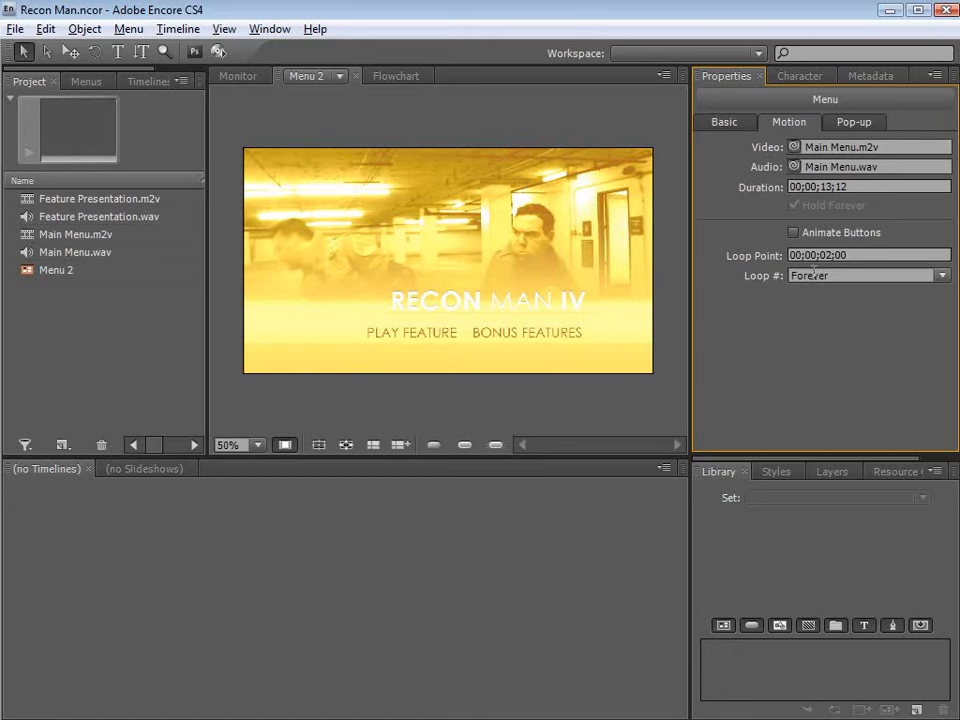
pyautogui.click(735, 121)
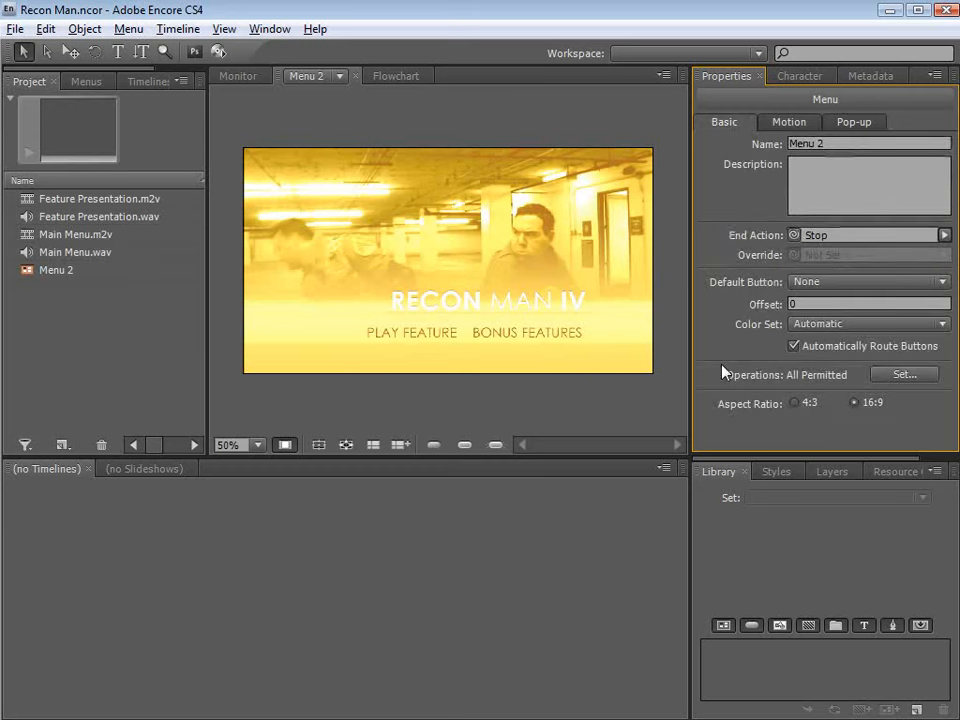
pyautogui.click(498, 418)
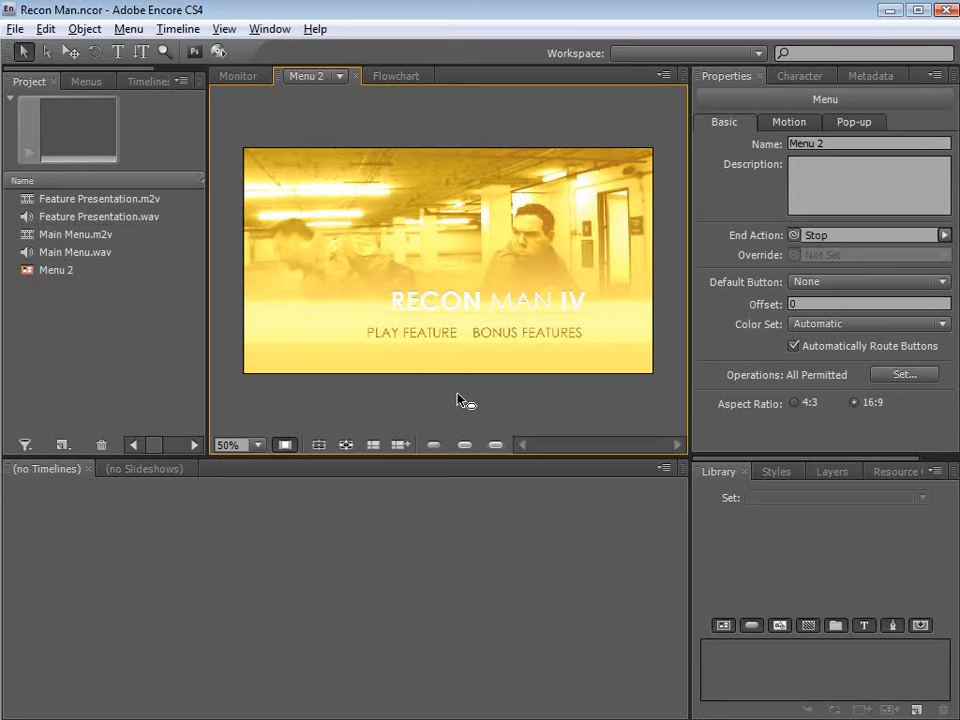
# Step: Open Menu 2 from Encore for editing in Photoshop
pyautogui.rightClick(274, 172)
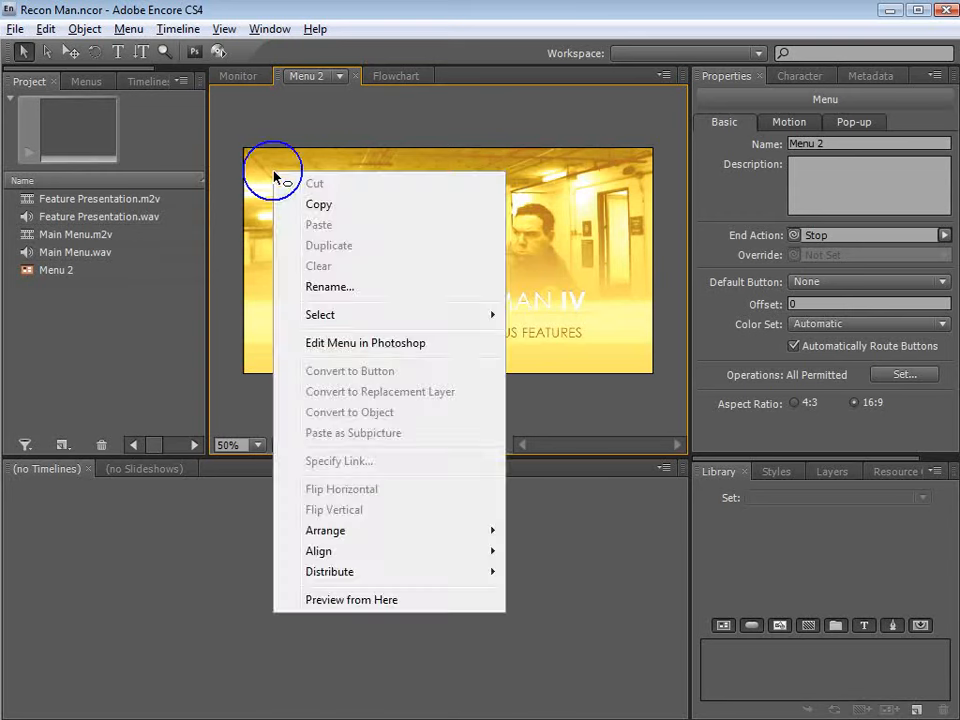
pyautogui.click(401, 343)
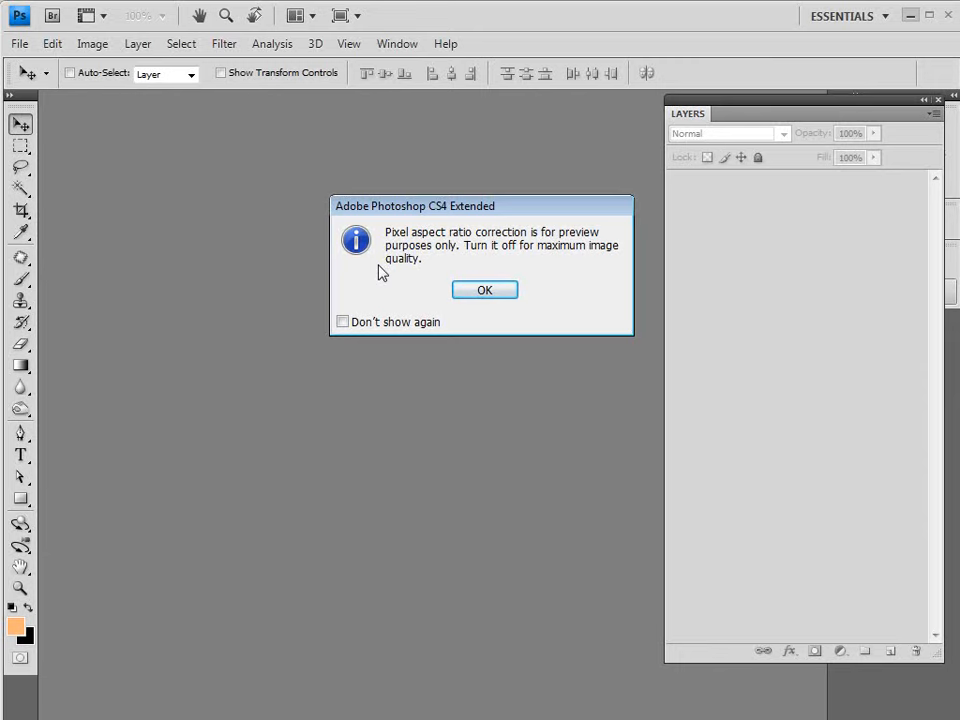
pyautogui.click(484, 293)
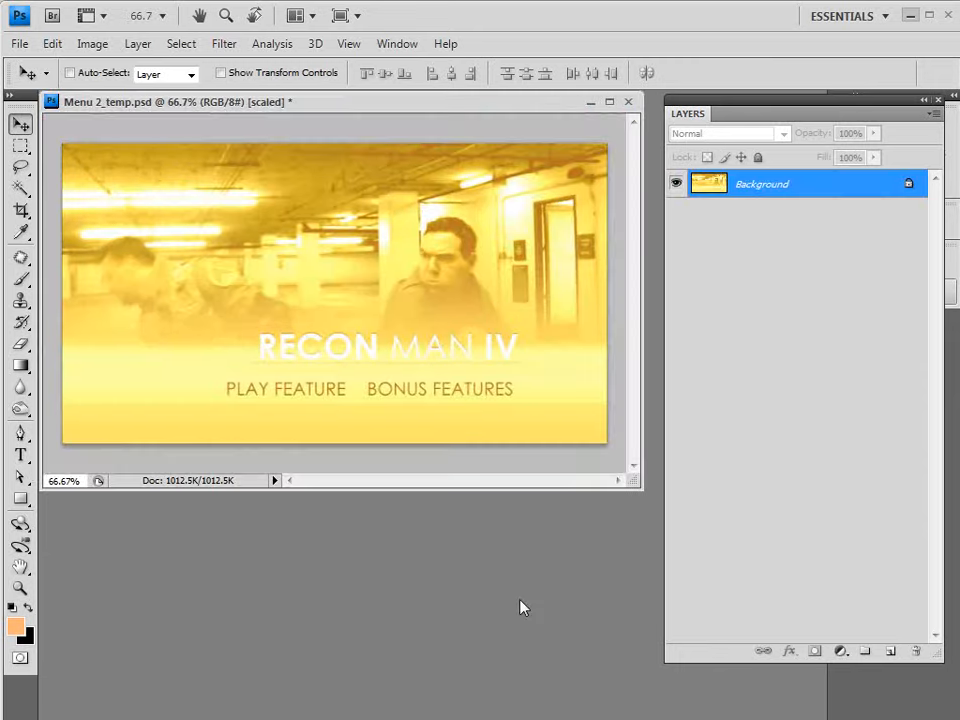
# Step: Create a new layer group above the background and rename it "(+) Button"
pyautogui.click(865, 651)
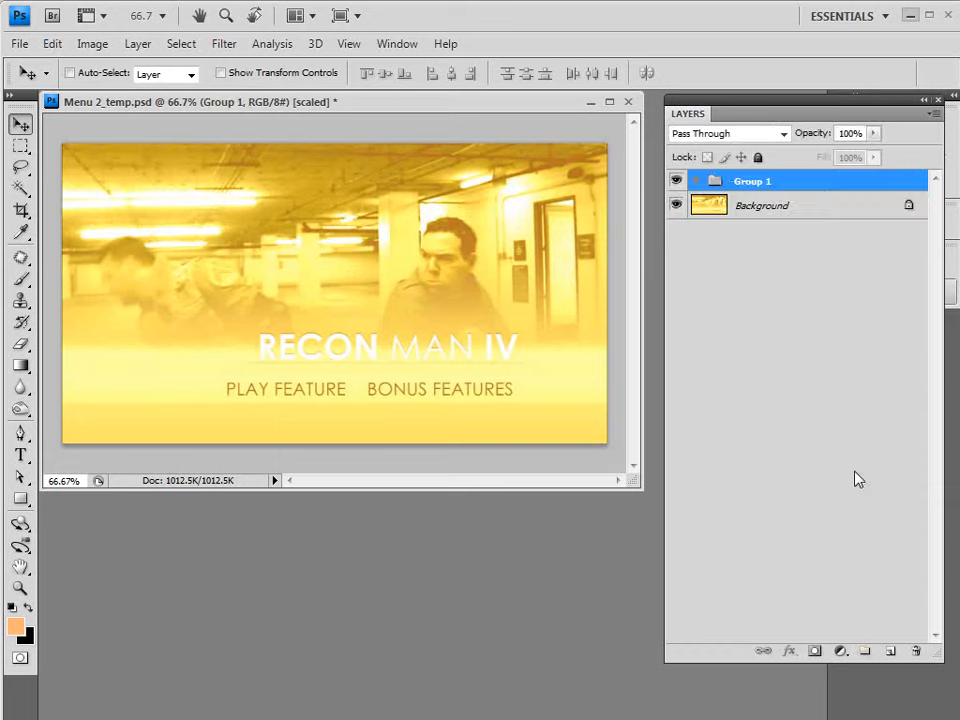
pyautogui.doubleClick(752, 184)
pyautogui.write('(+')
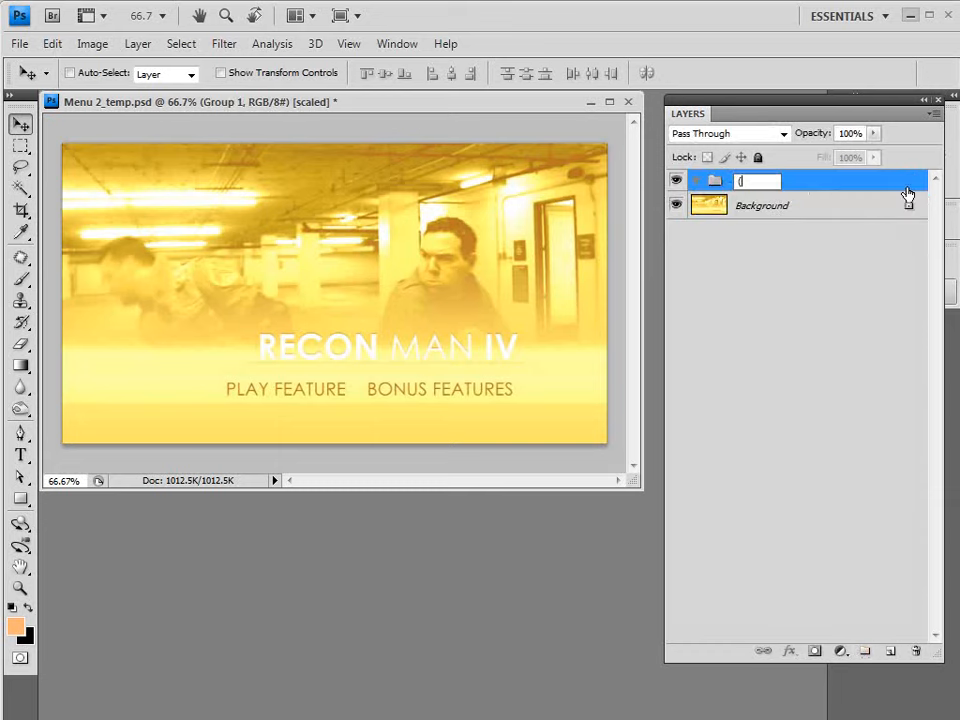
pyautogui.write(') Button')
pyautogui.press('Return')
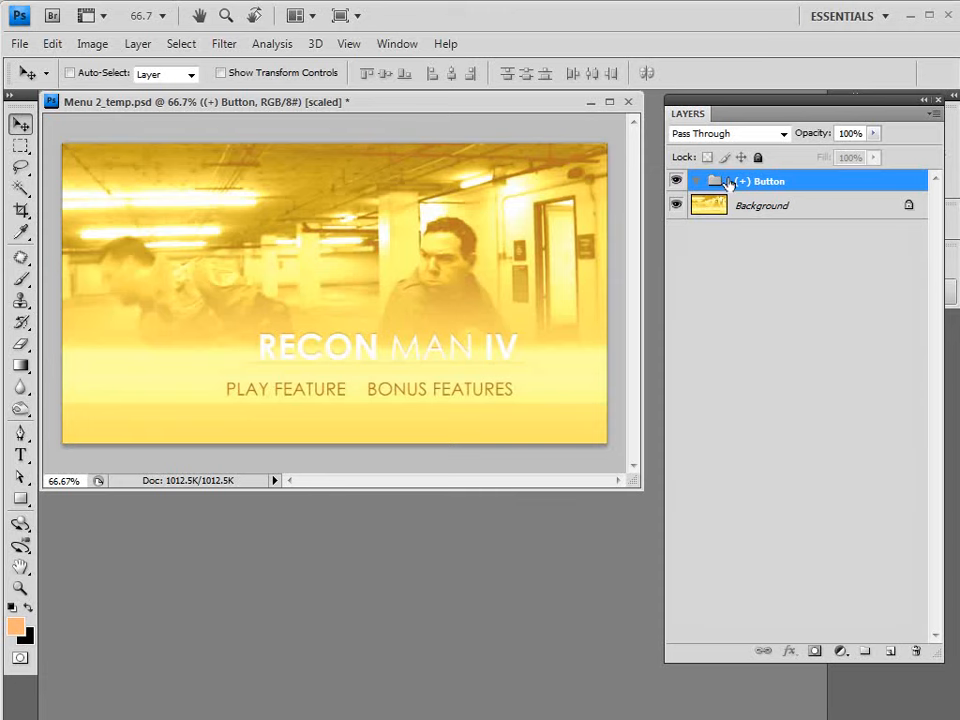
# Step: Draw a rectangle shape covering the PLAY FEATURE text inside the (+) Button group
pyautogui.click(20, 498)
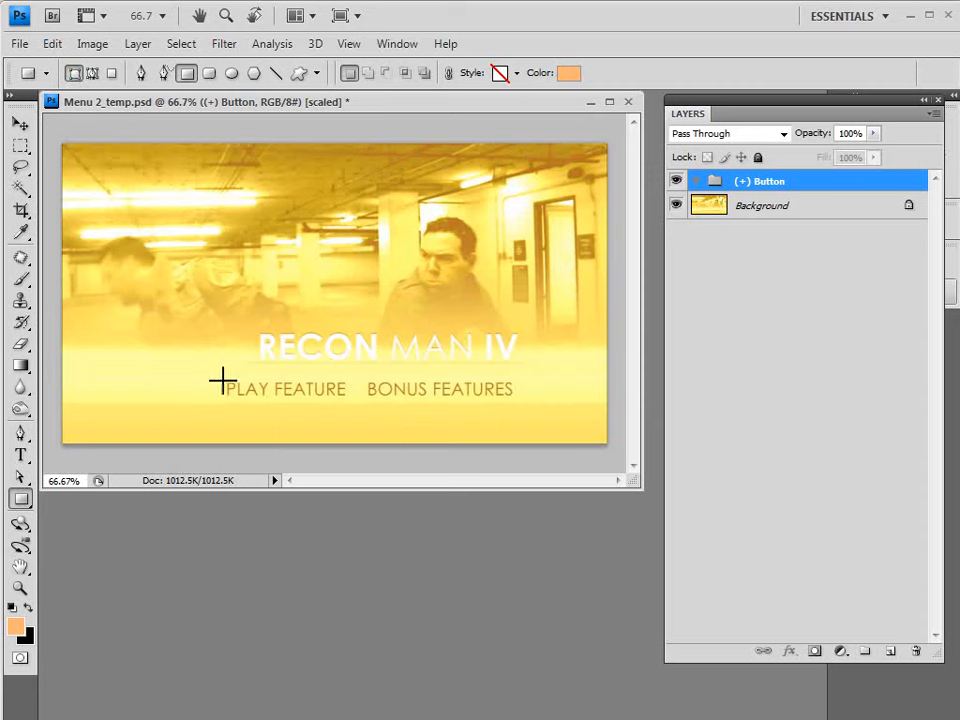
pyautogui.moveTo(219, 375); pyautogui.dragTo(356, 402)
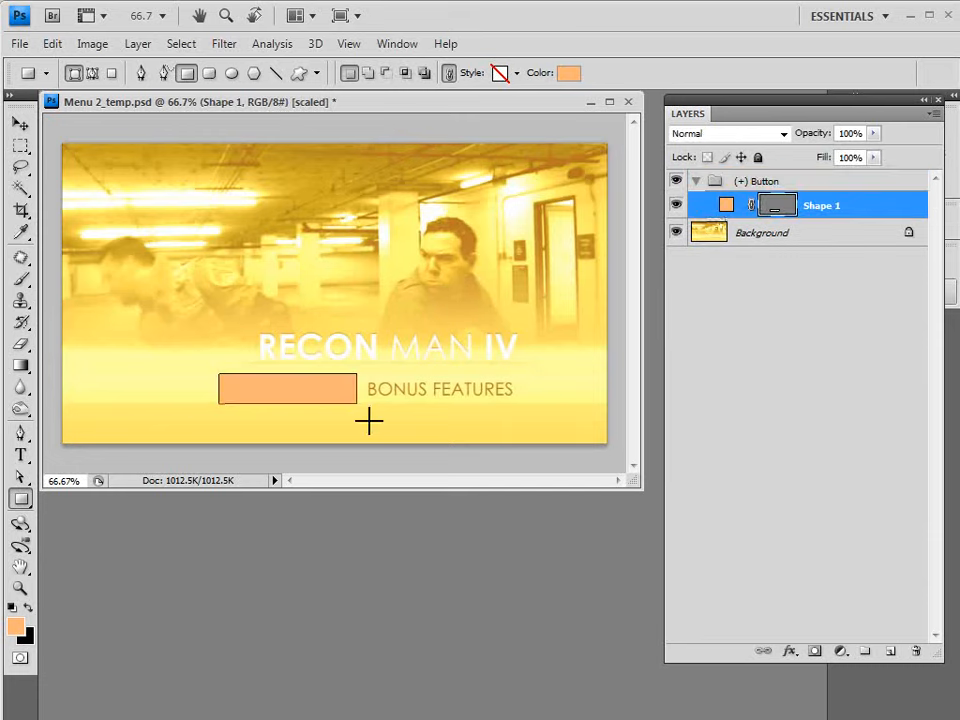
pyautogui.click(20, 122)
pyautogui.click(765, 181)
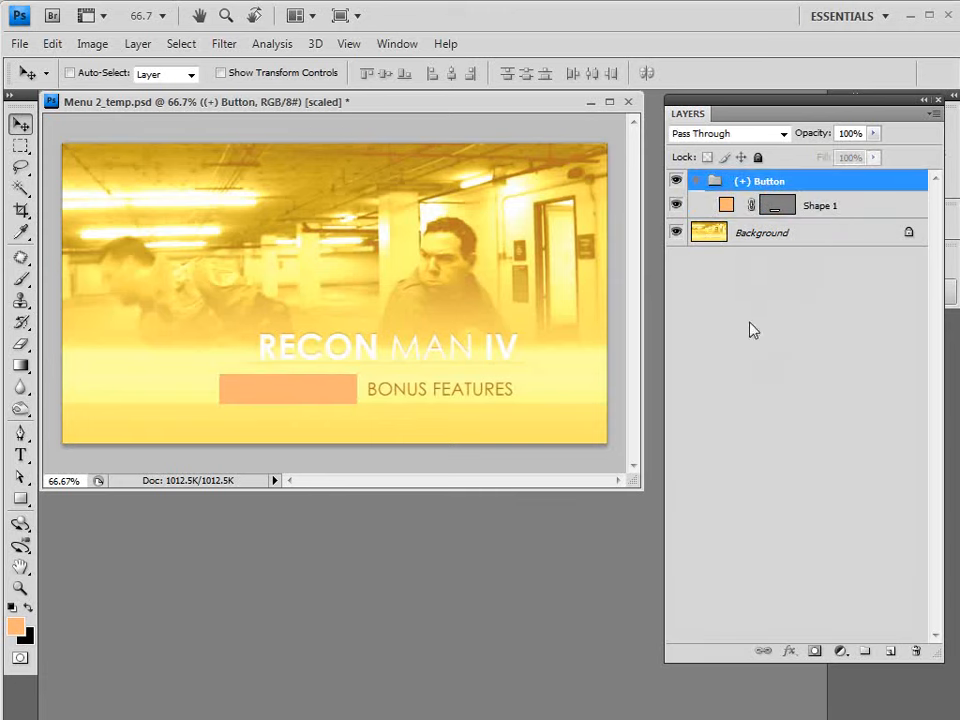
# Step: Set the rectangle shape layer's opacity to 50% and its fill colour to orange-red ea5325
pyautogui.click(820, 206)
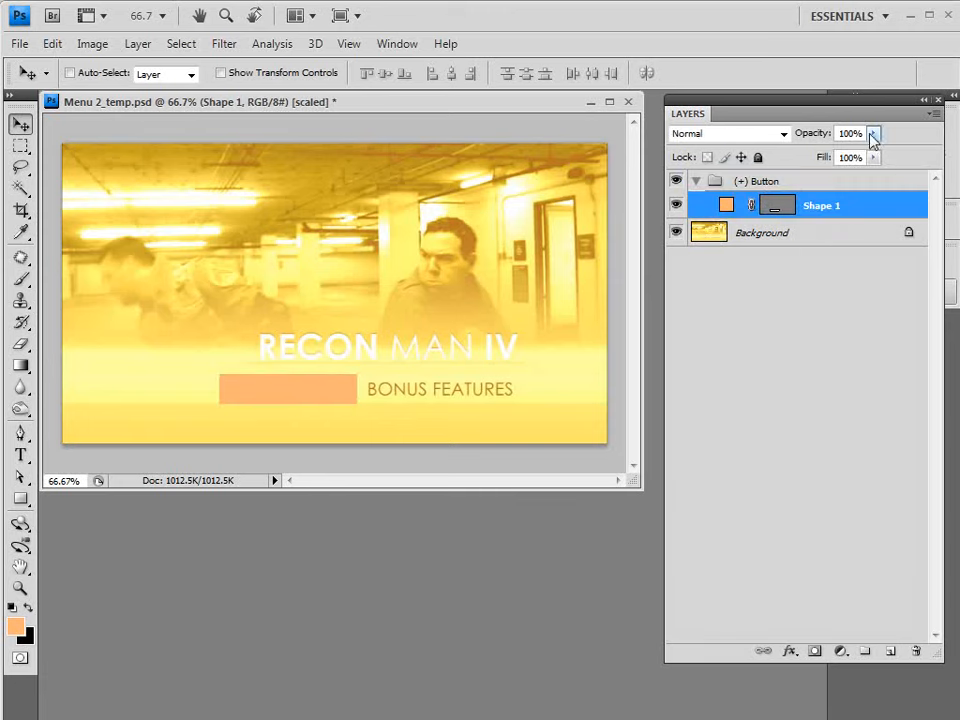
pyautogui.click(874, 133)
pyautogui.moveTo(850, 152)
pyautogui.mouseDown()
pyautogui.moveTo(797, 154)
pyautogui.moveTo(836, 156)
pyautogui.mouseUp()
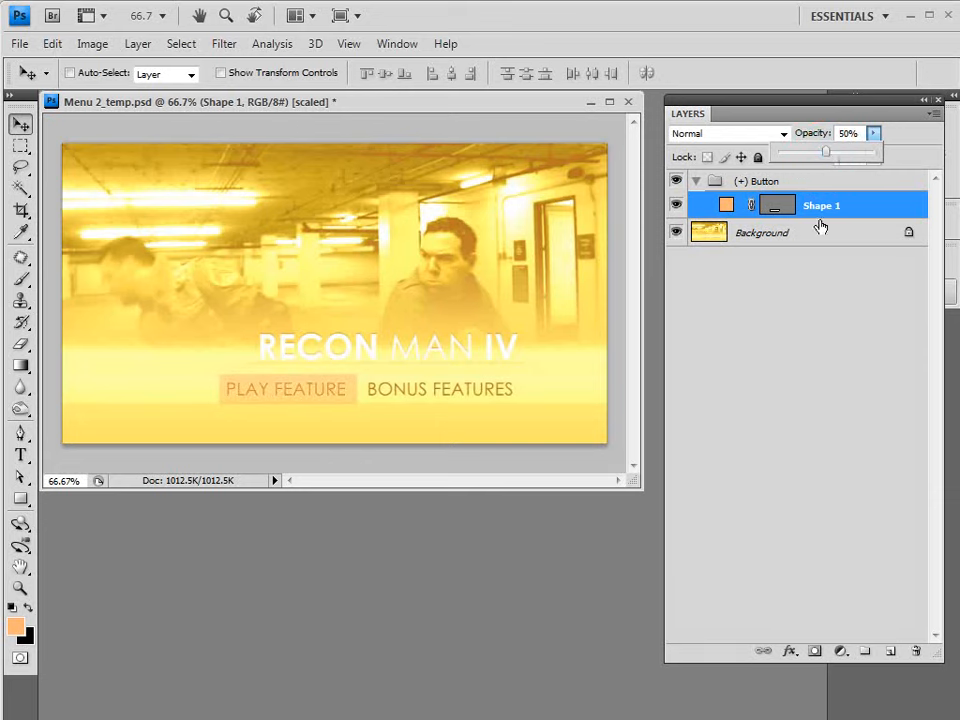
pyautogui.click(783, 265)
pyautogui.doubleClick(726, 205)
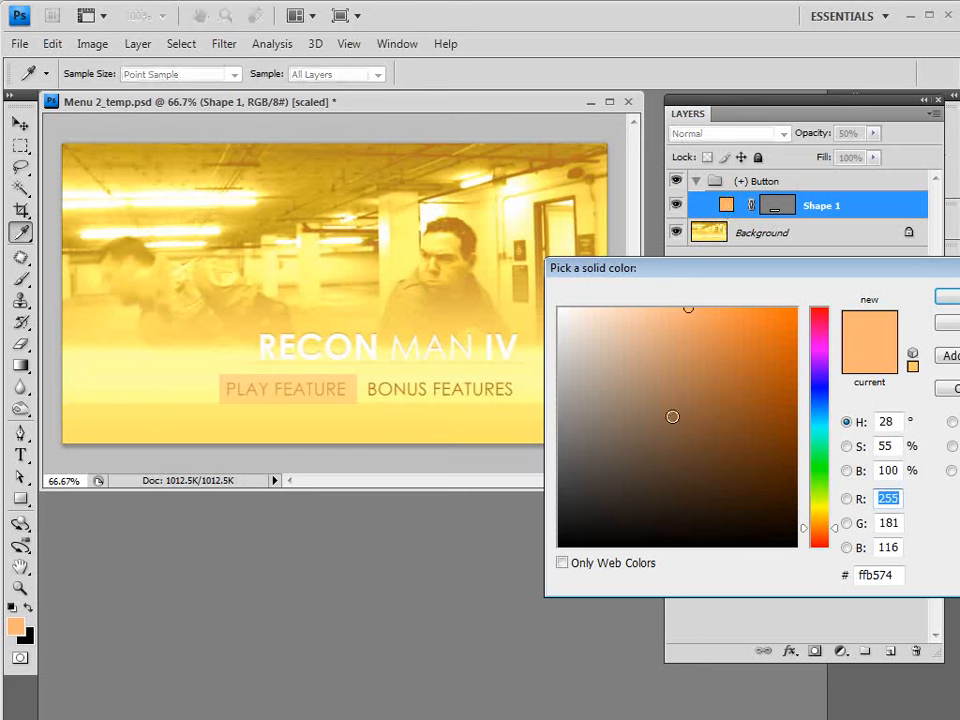
pyautogui.click(820, 537)
pyautogui.moveTo(769, 341)
pyautogui.mouseDown()
pyautogui.moveTo(791, 319)
pyautogui.moveTo(761, 326)
pyautogui.mouseUp()
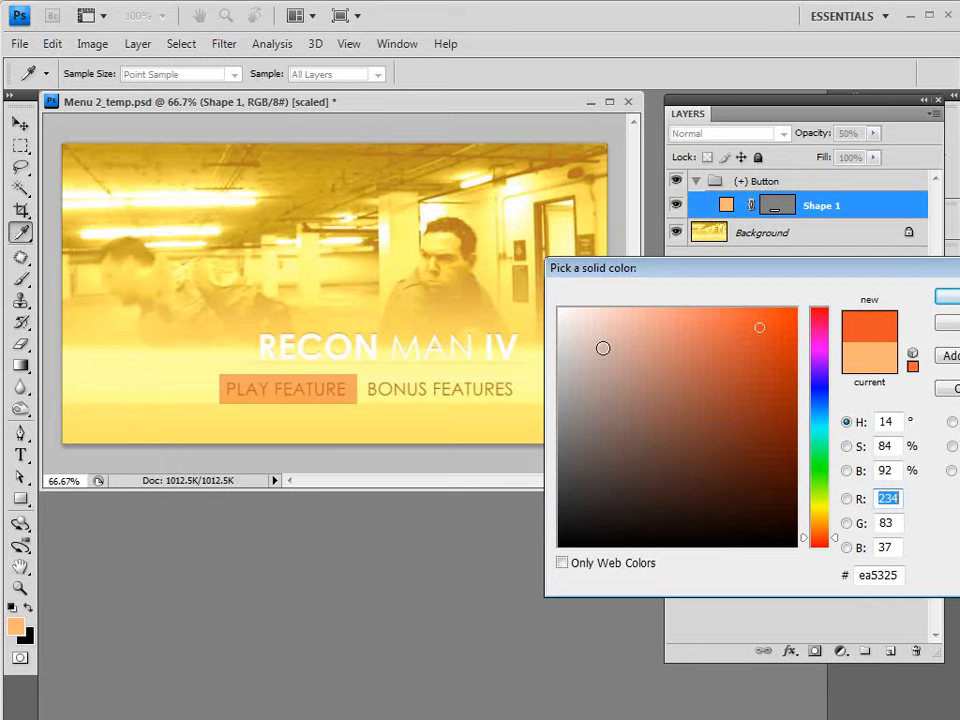
pyautogui.click(945, 297)
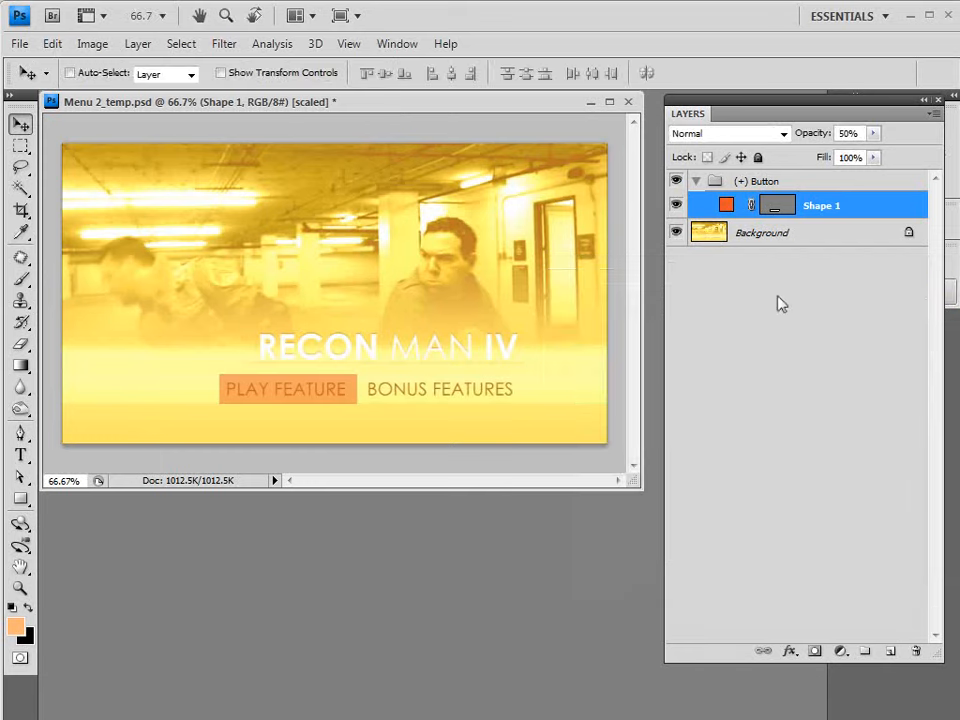
# Step: Rename the shape layer "(=1)", hide it, and save the menu file
pyautogui.doubleClick(816, 208)
pyautogui.write('(')
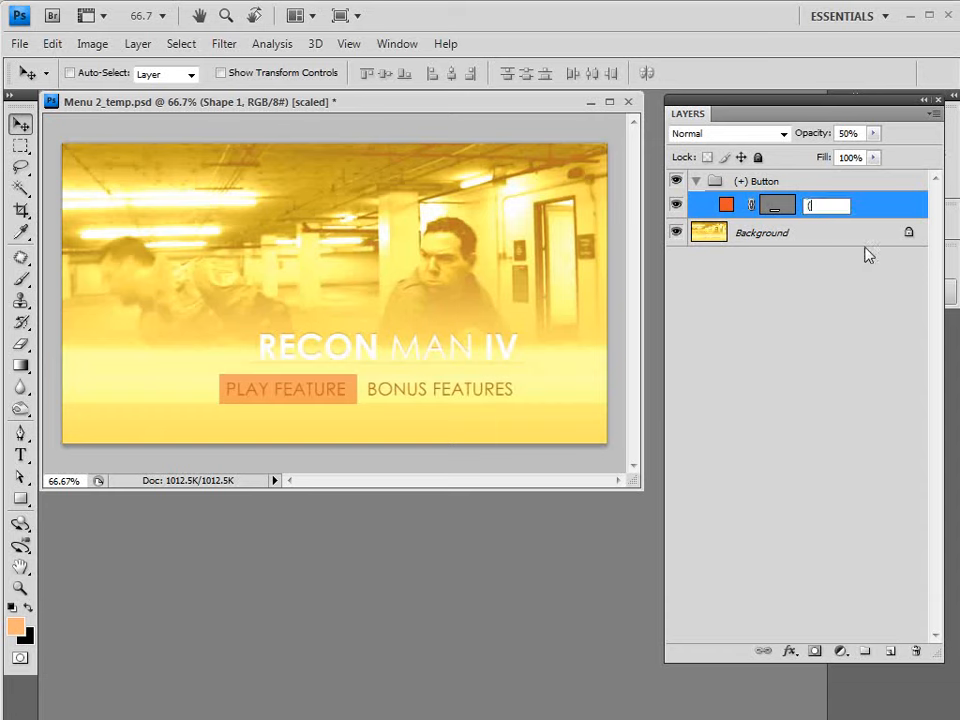
pyautogui.write('=1)')
pyautogui.click(800, 275)
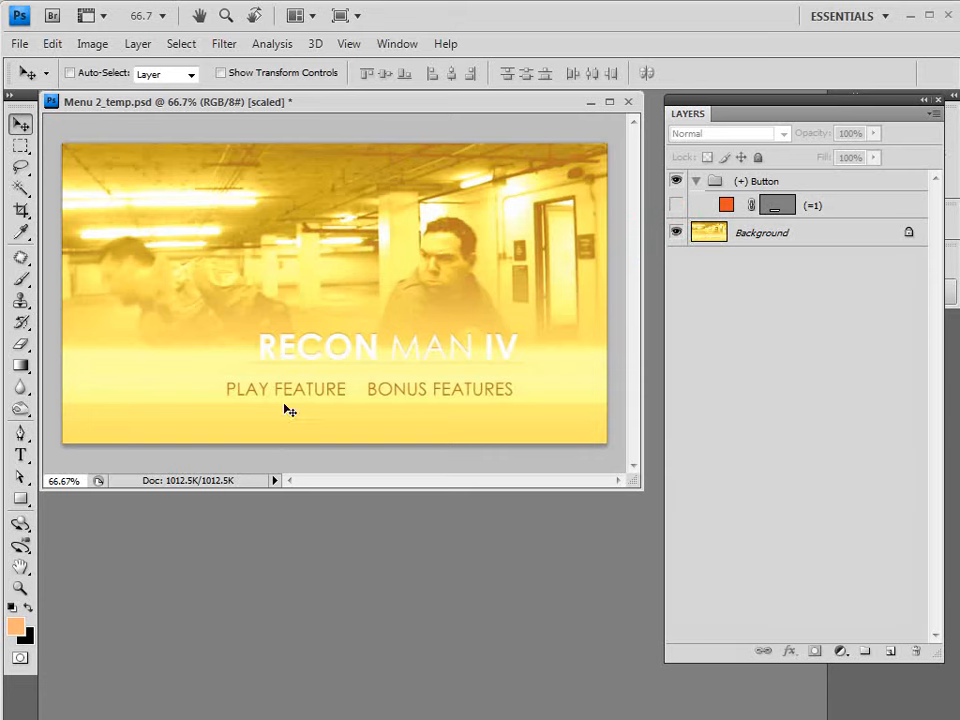
pyautogui.click(19, 44)
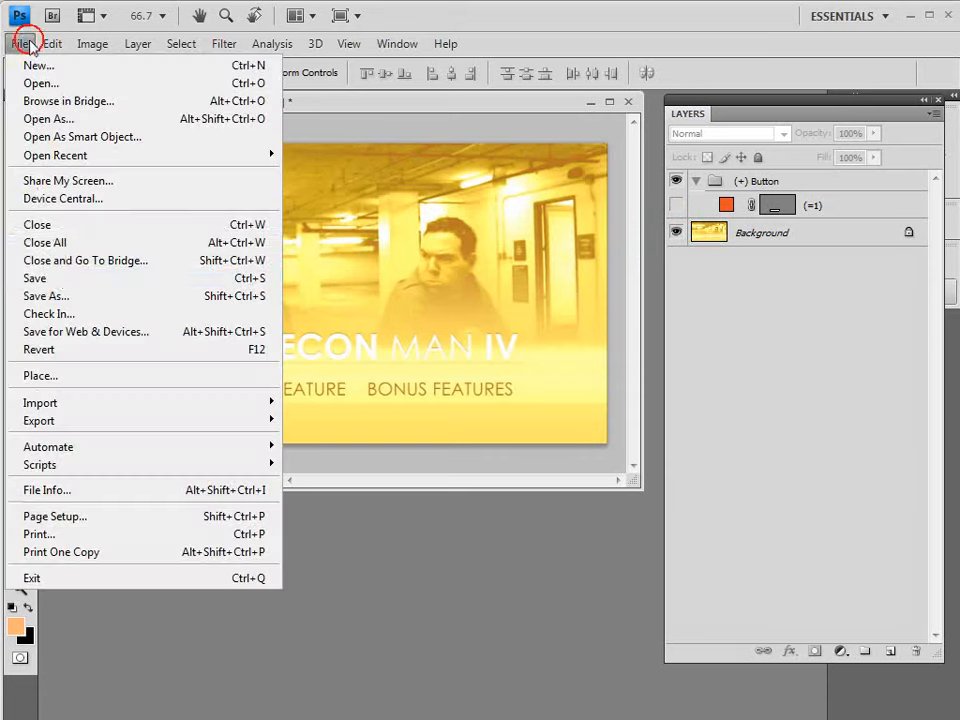
pyautogui.click(55, 282)
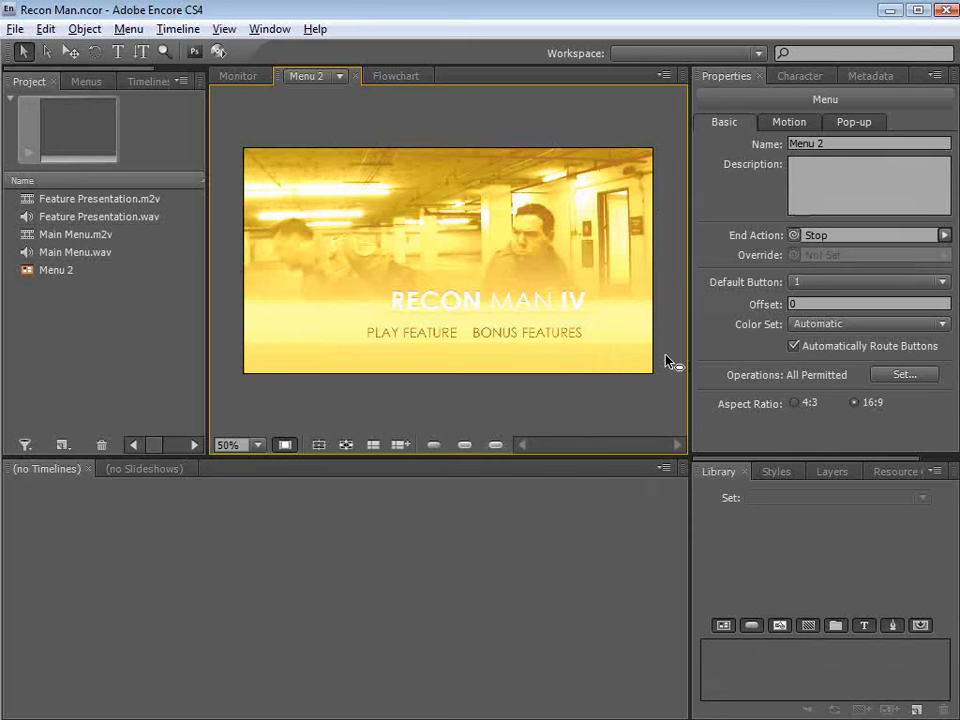
# Step: In Encore, check the menu's layer structure and show the selected-state highlight of its button
pyautogui.click(831, 472)
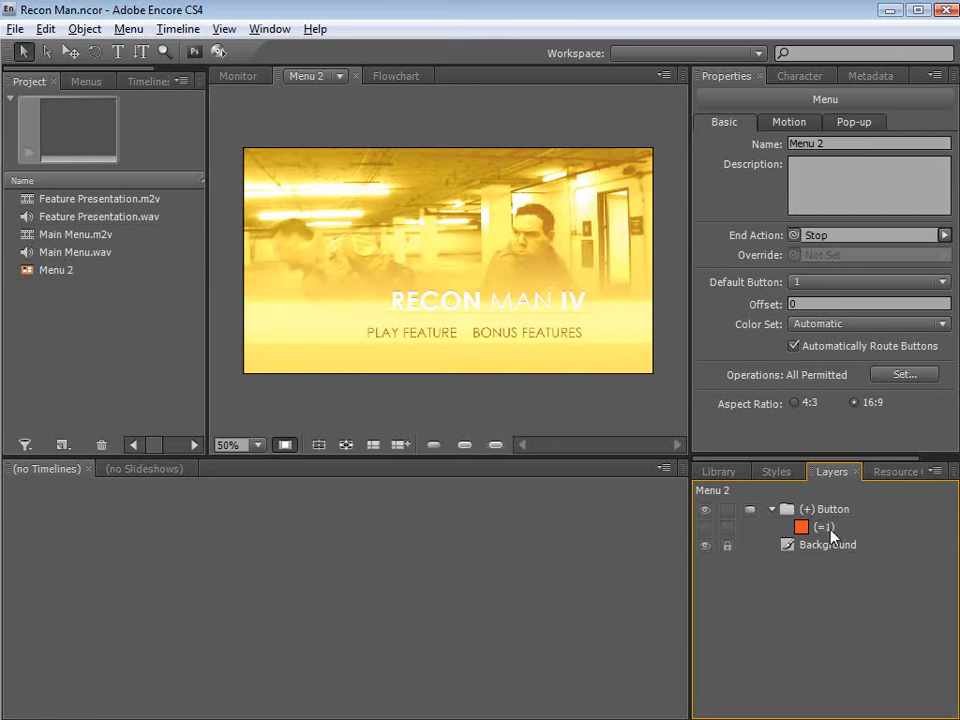
pyautogui.click(433, 407)
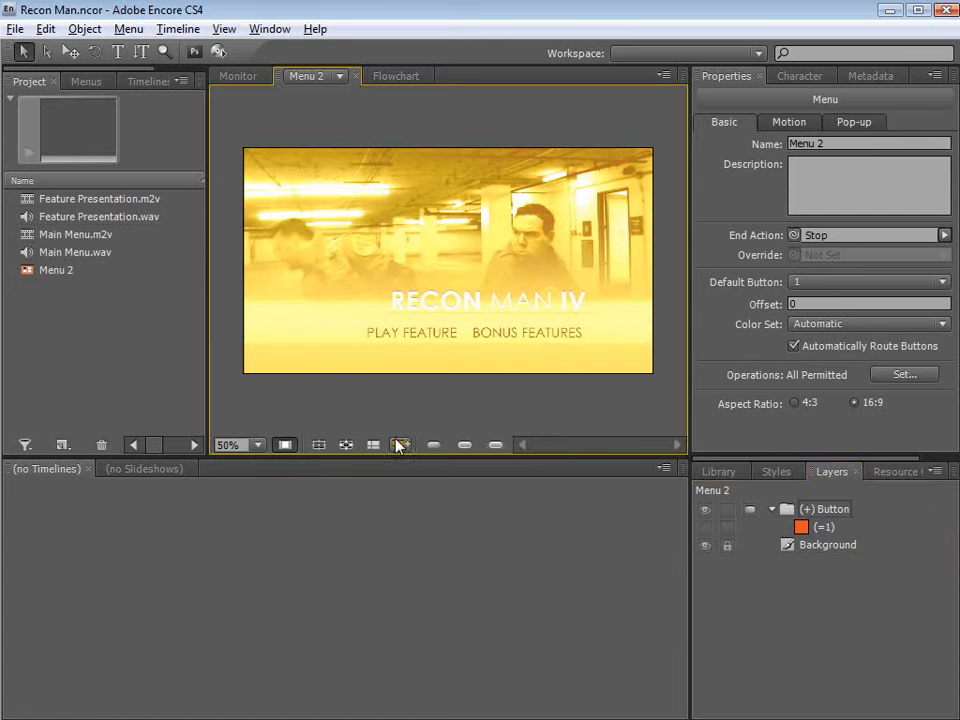
pyautogui.click(463, 445)
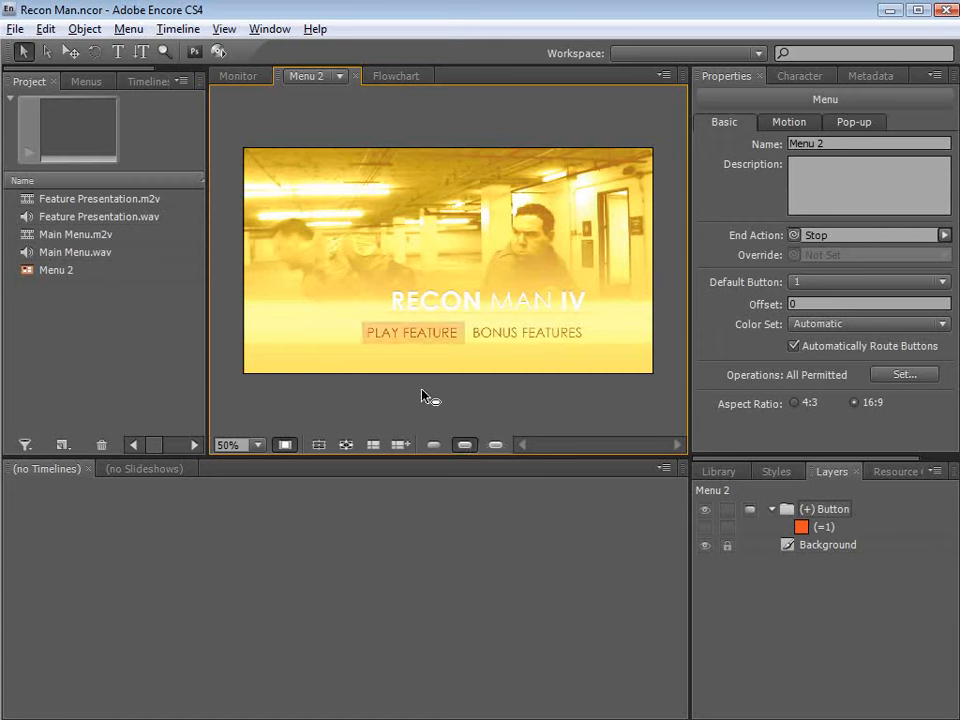
# Step: Enlarge the PLAY FEATURE button and move it over the man standing above the title
pyautogui.click(409, 336)
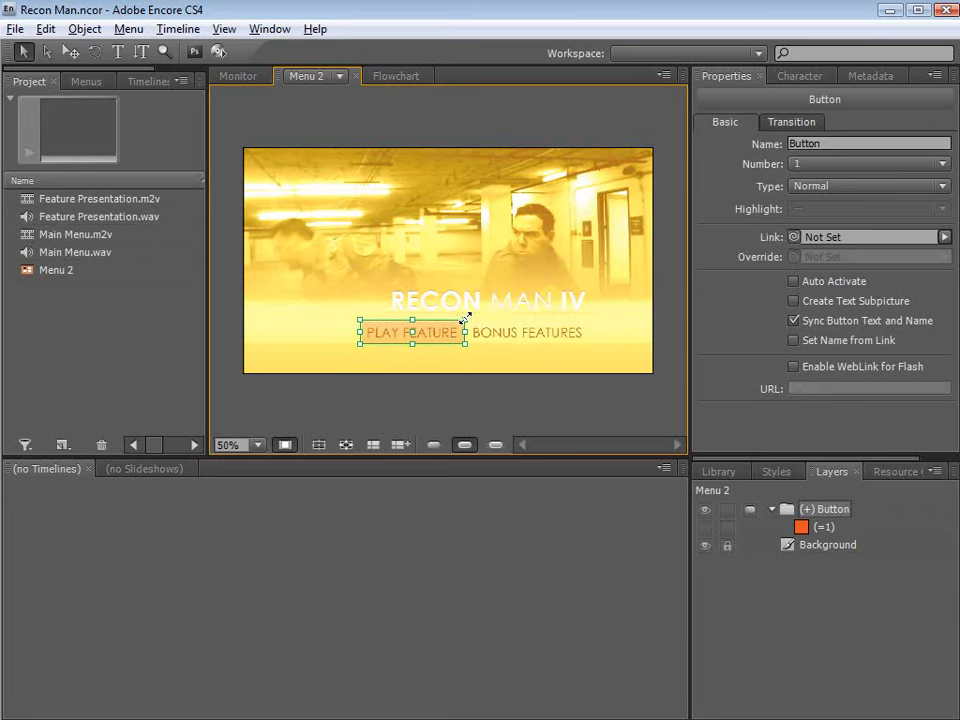
pyautogui.moveTo(465, 320); pyautogui.dragTo(485, 239)
pyautogui.moveTo(456, 287); pyautogui.dragTo(549, 250)
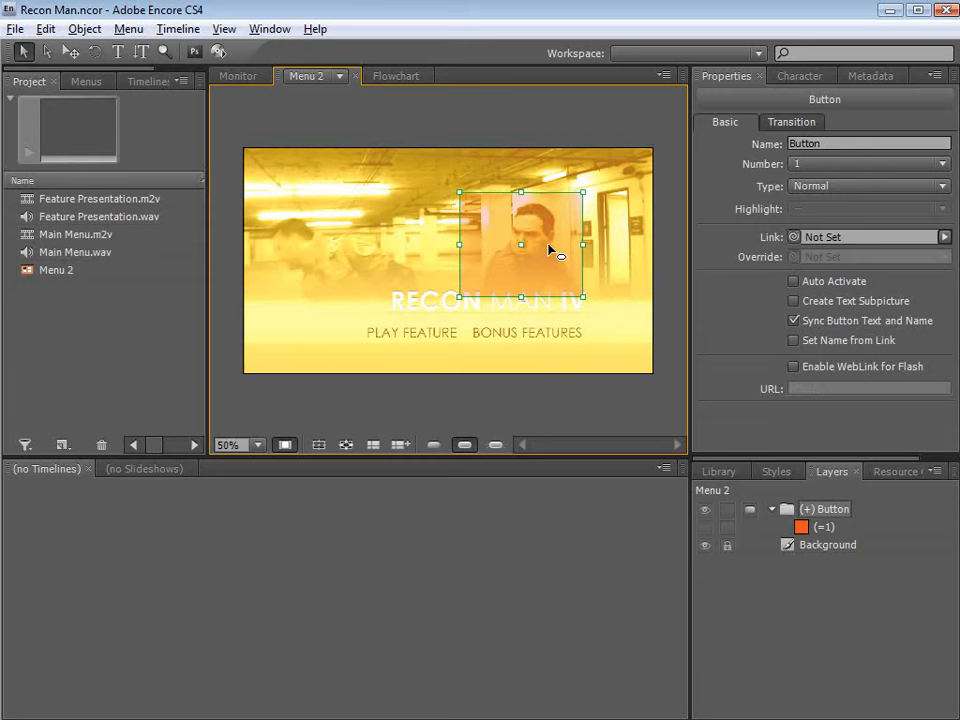
# Step: Add the button to the Library as a new item named "Golden Button"
pyautogui.click(716, 471)
pyautogui.click(521, 266)
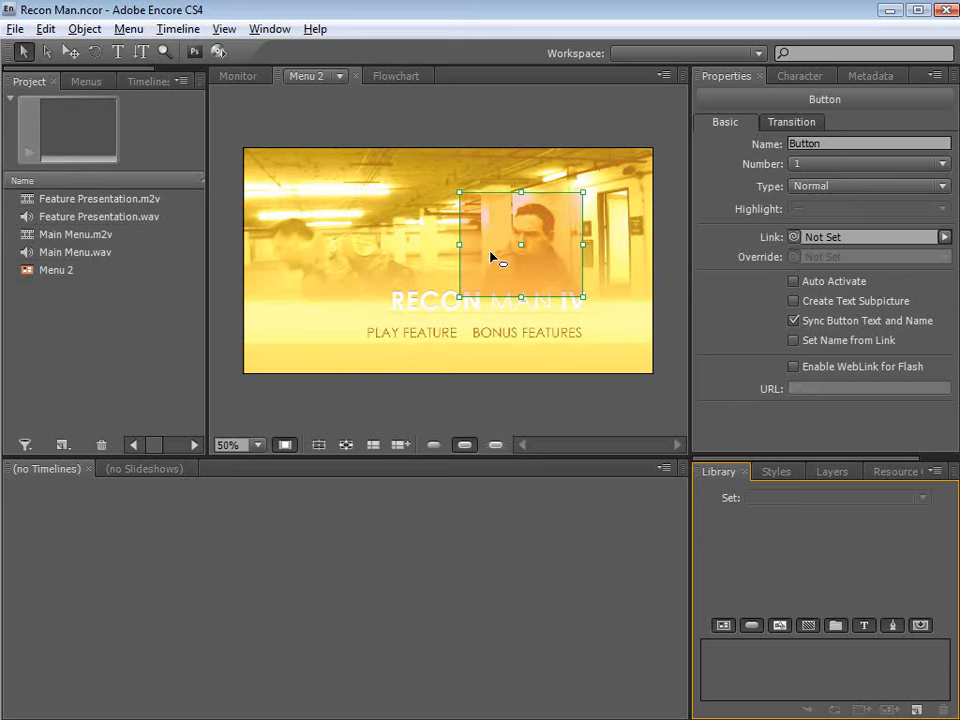
pyautogui.moveTo(484, 228); pyautogui.dragTo(718, 660)
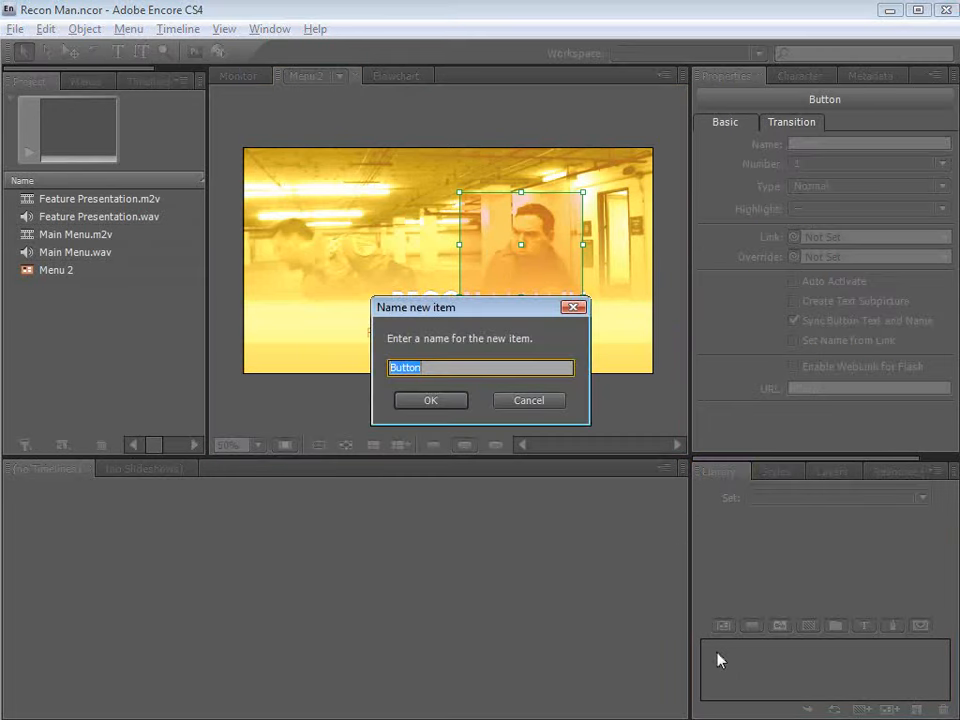
pyautogui.write('Golden Button')
pyautogui.click(436, 400)
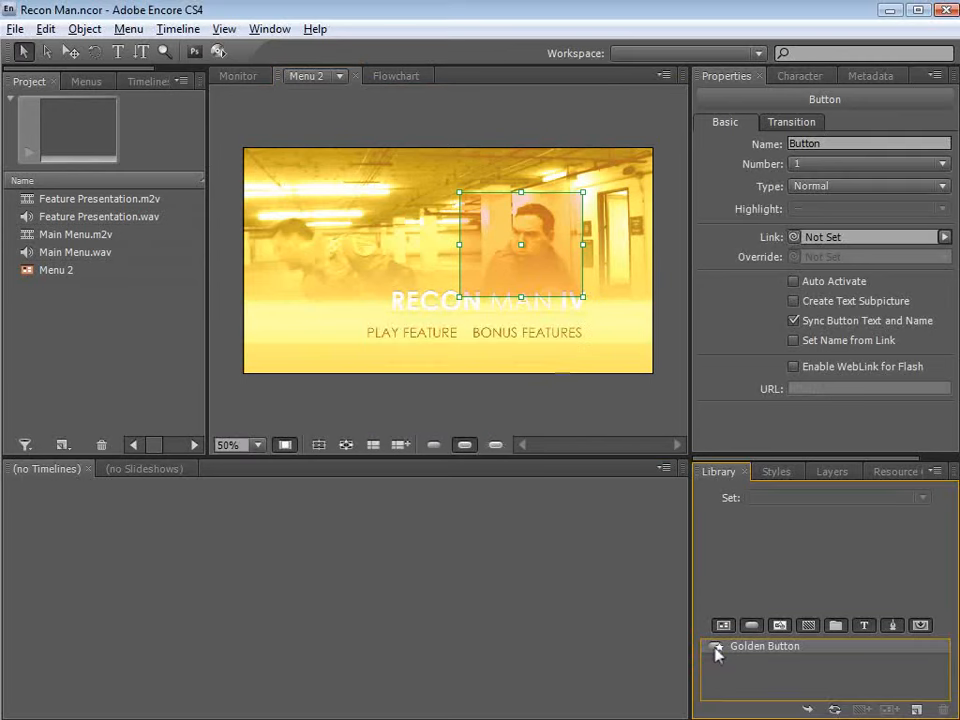
# Step: Place a second Golden Button over the figures opposite the first one and reopen the updated menu in Photoshop
pyautogui.moveTo(718, 648); pyautogui.dragTo(354, 326)
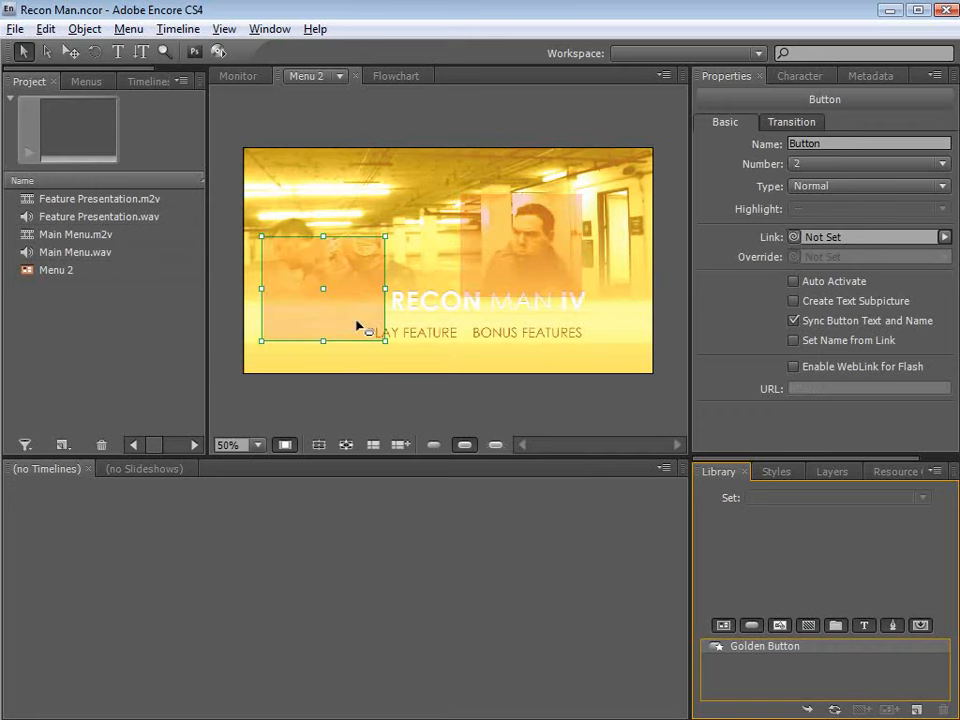
pyautogui.rightClick(455, 350)
pyautogui.click(521, 519)
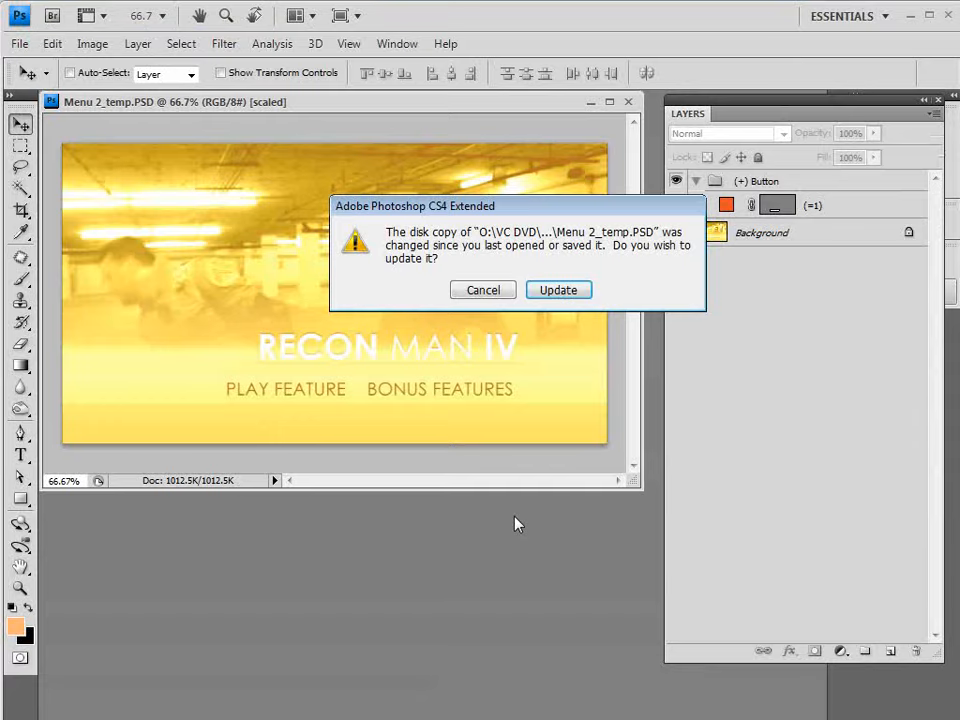
pyautogui.click(553, 289)
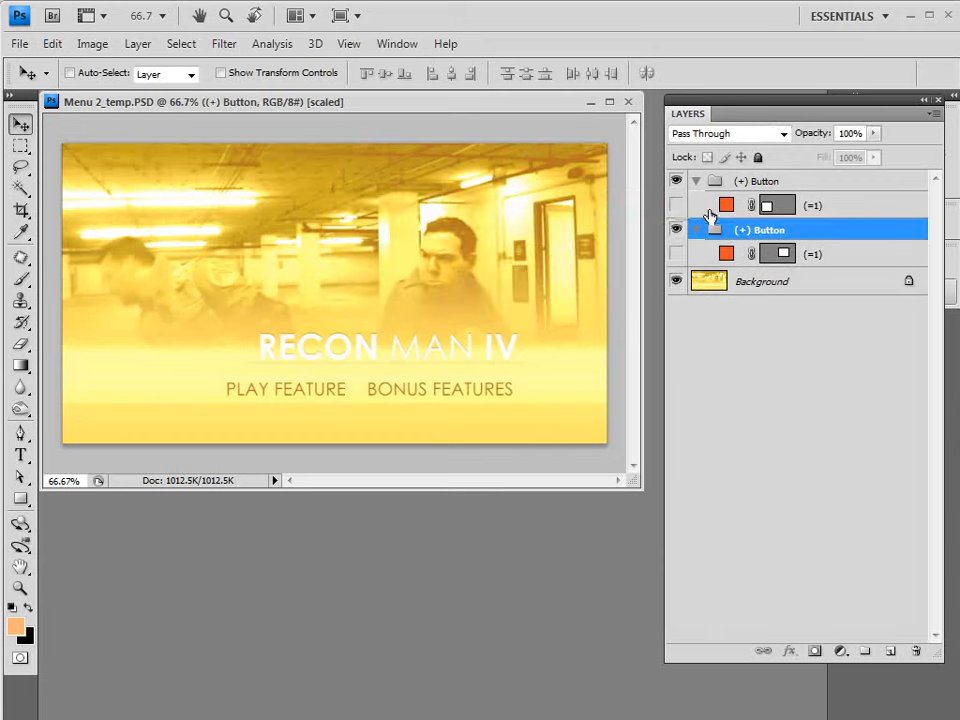
# Step: Change the second button's (=1) shape colour to blue 2561ea, save the menu, and switch back to Encore
pyautogui.doubleClick(726, 206)
pyautogui.click(818, 399)
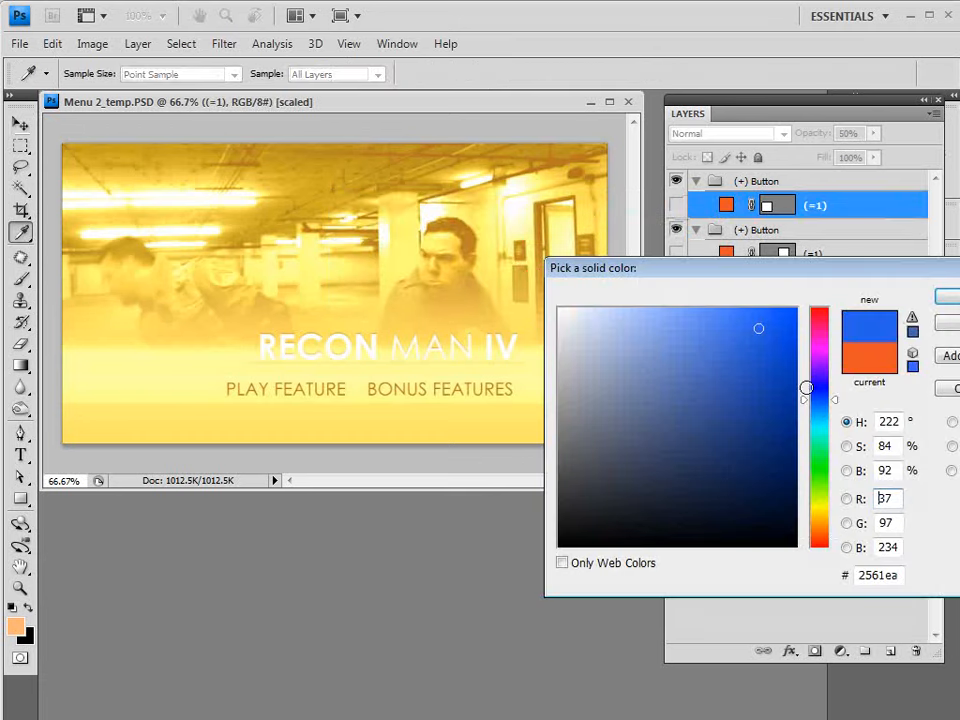
pyautogui.press('Return')
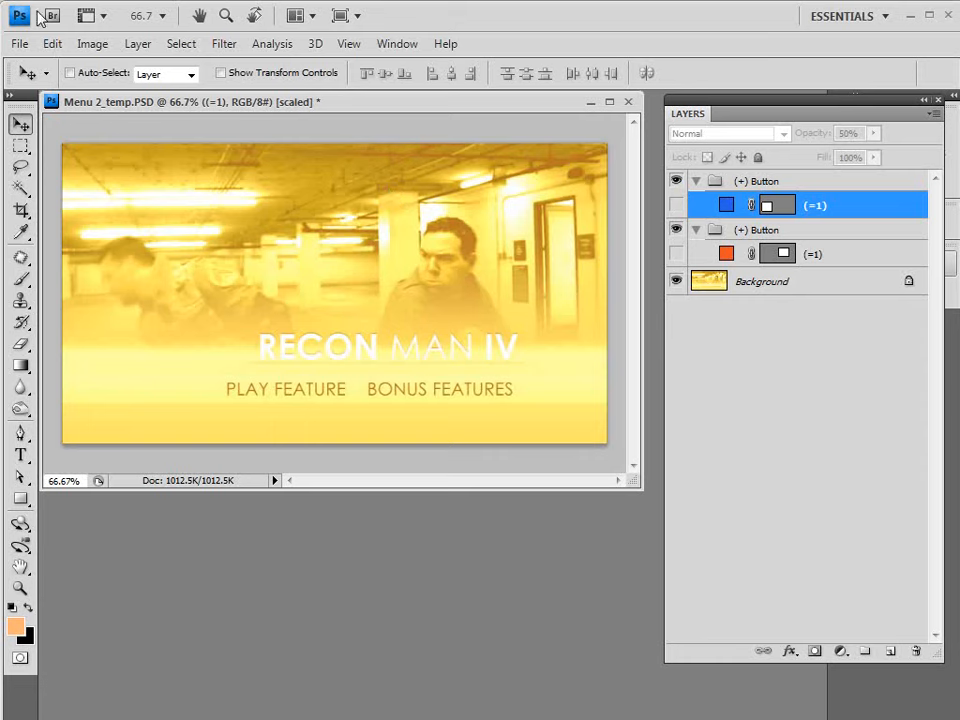
pyautogui.click(18, 44)
pyautogui.click(35, 278)
pyautogui.hotkey('alt', 'Tab')
# Step: Compare the blue and orange buttons on the menu and delete the blue one
pyautogui.click(302, 303)
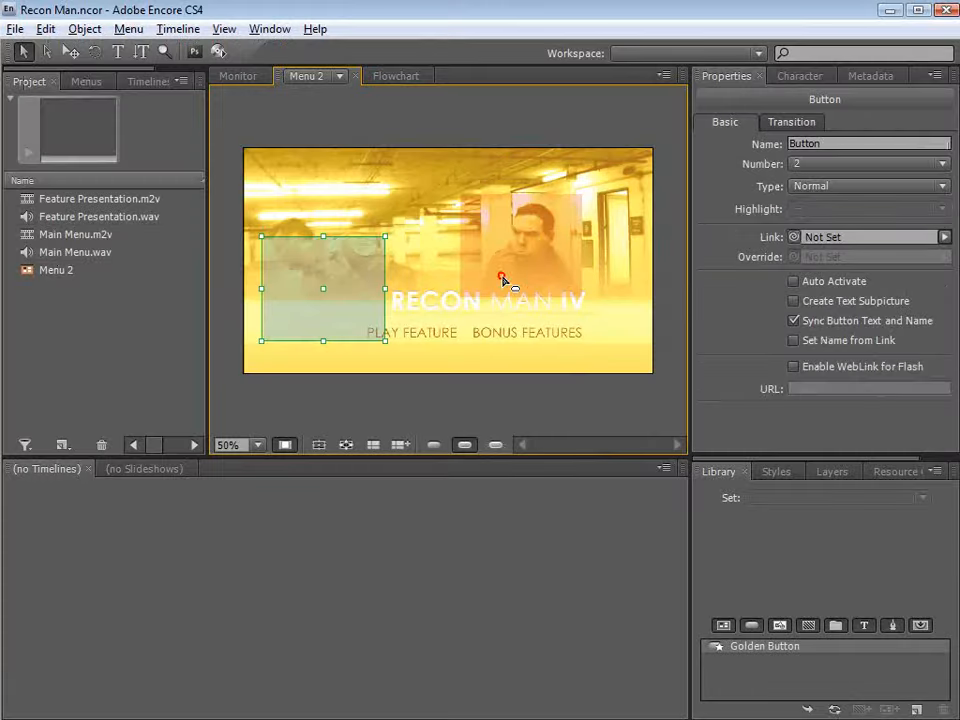
pyautogui.click(500, 274)
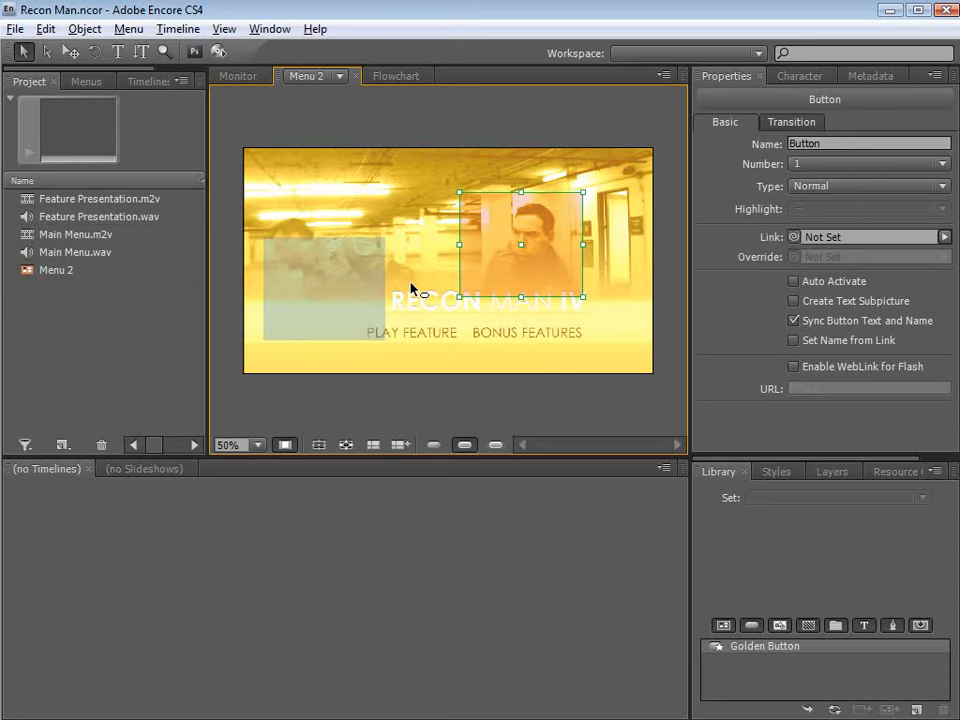
pyautogui.click(339, 332)
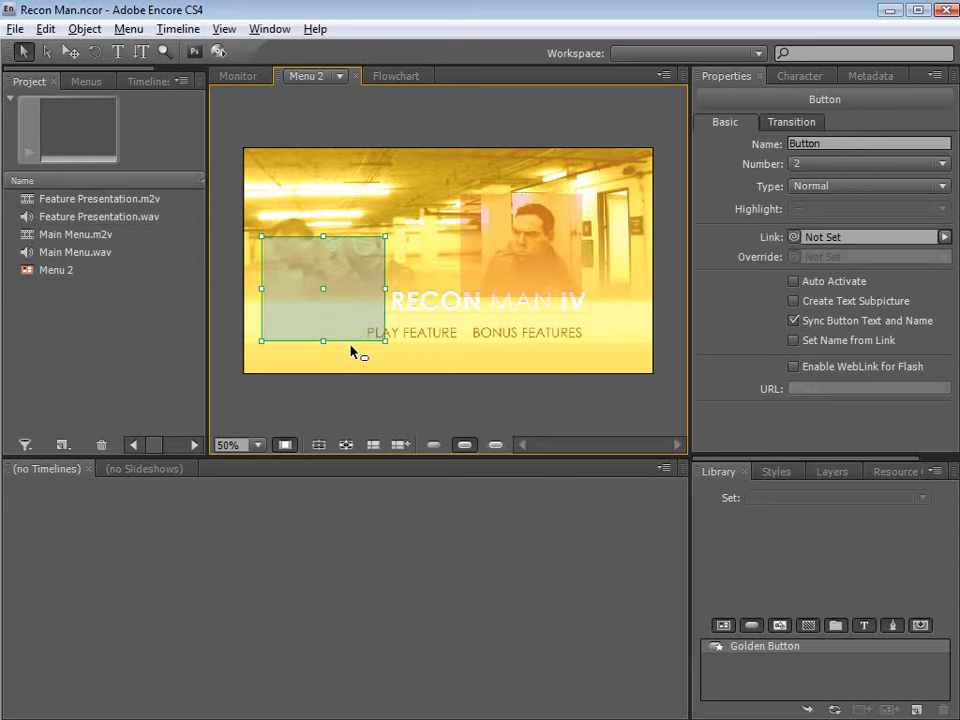
pyautogui.press('Delete')
# Step: Move the orange button onto the PLAY FEATURE text and shrink it to just cover that text
pyautogui.click(499, 259)
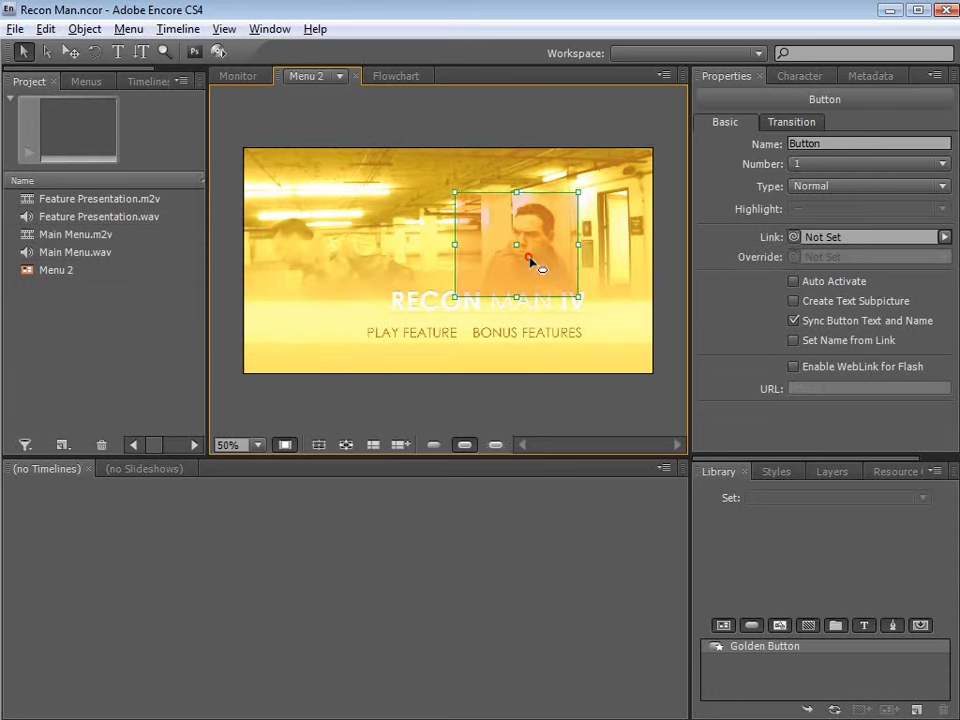
pyautogui.moveTo(531, 261); pyautogui.dragTo(450, 306)
pyautogui.moveTo(487, 237); pyautogui.dragTo(462, 324)
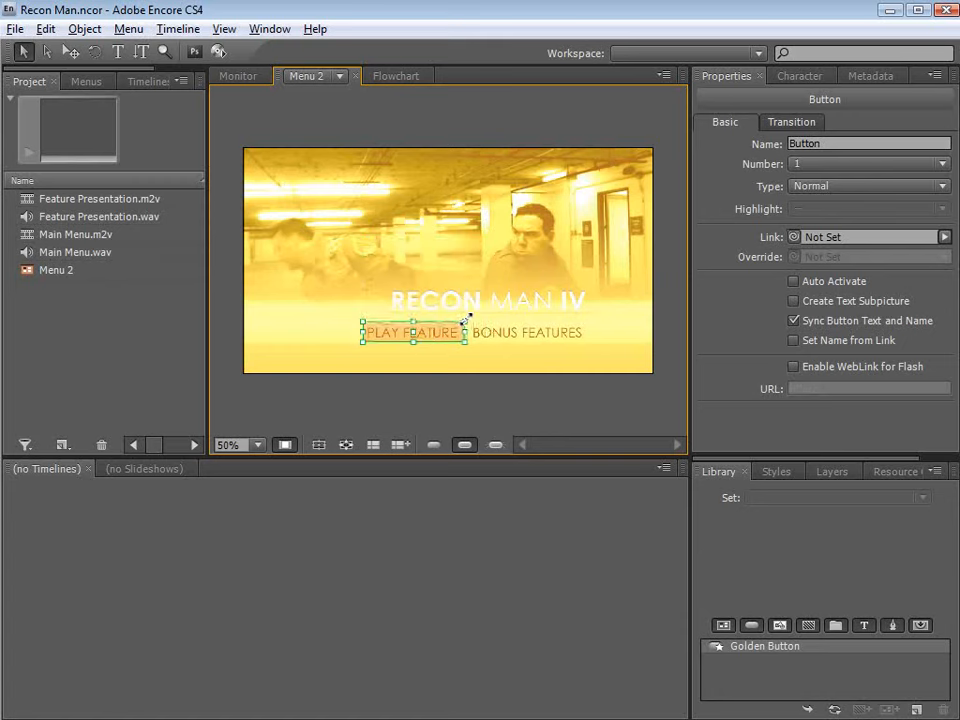
pyautogui.click(480, 300)
# Step: Duplicate the PLAY FEATURE button over the BONUS FEATURES text and widen the copy to cover the whole label
pyautogui.click(366, 330)
pyautogui.moveTo(382, 334); pyautogui.dragTo(489, 334)
pyautogui.click(490, 318)
pyautogui.click(500, 340)
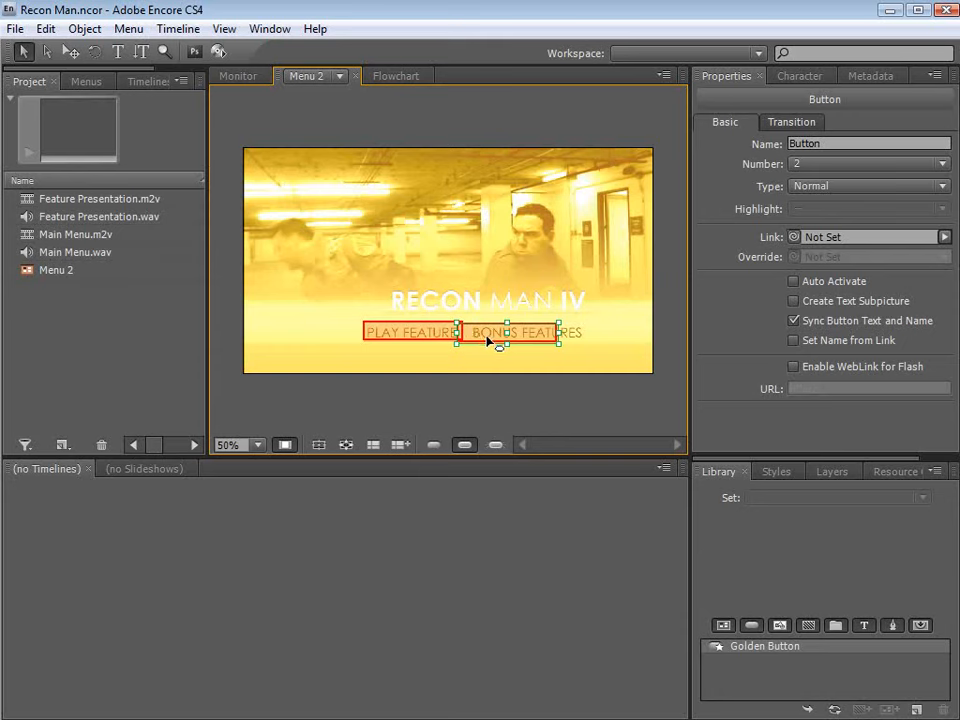
pyautogui.moveTo(480, 337); pyautogui.dragTo(491, 338)
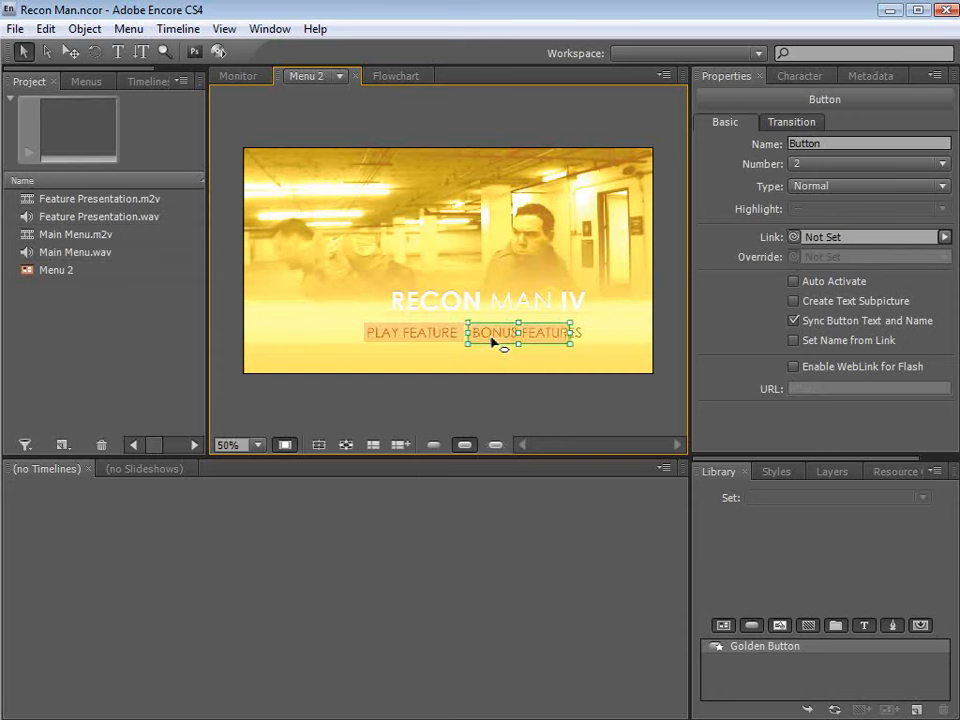
pyautogui.moveTo(570, 332); pyautogui.dragTo(590, 332)
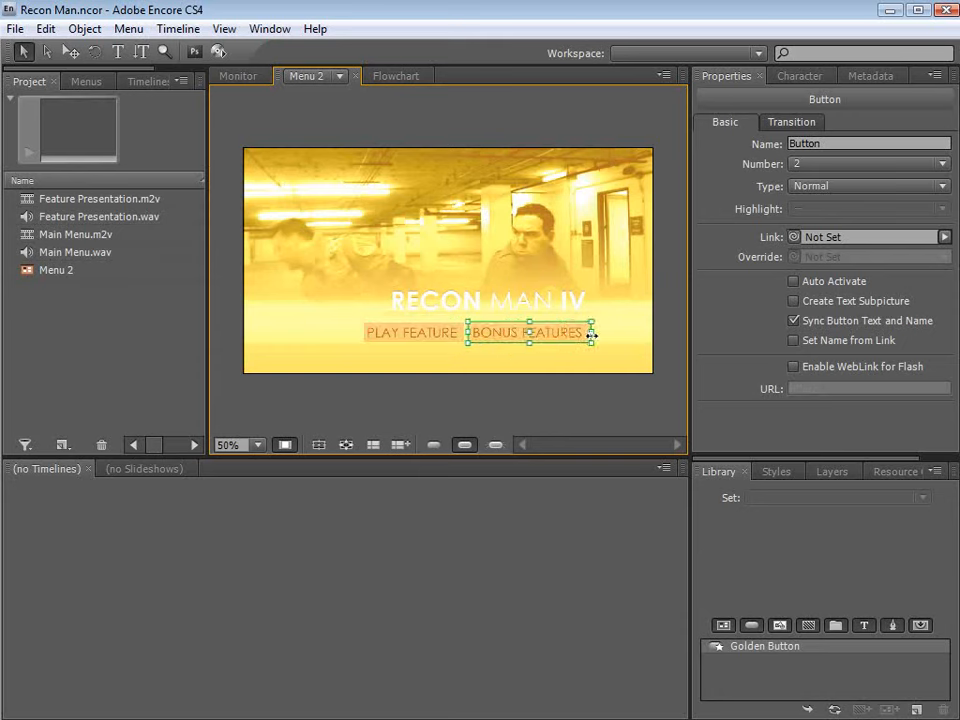
pyautogui.click(553, 298)
pyautogui.click(520, 338)
pyautogui.click(493, 301)
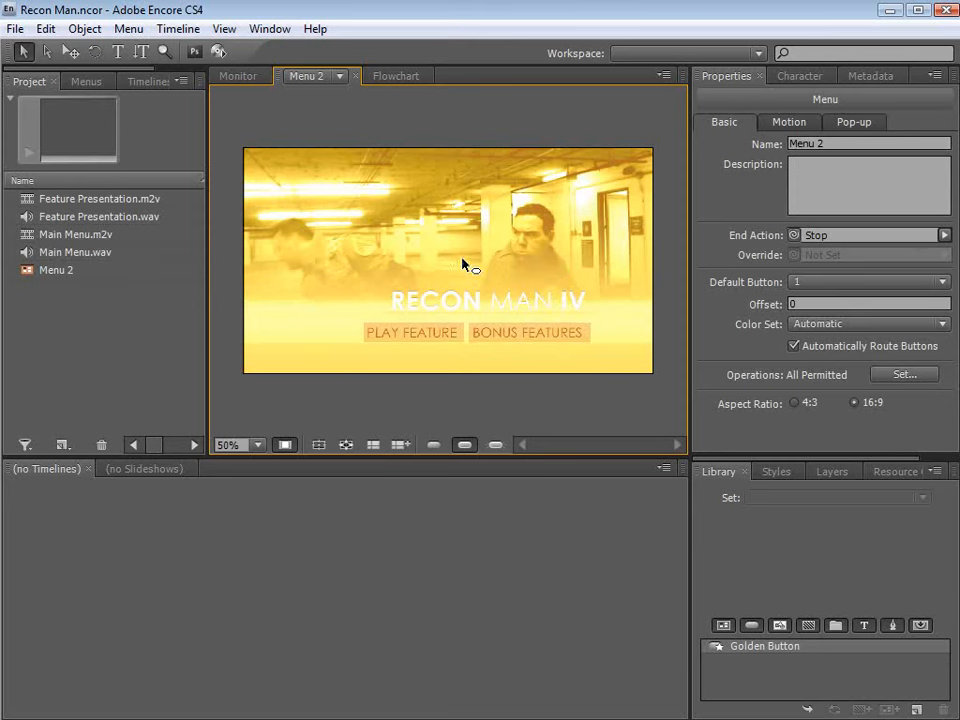
# Step: Hide and show the selected-state highlights to compare how both menu buttons look
pyautogui.click(465, 446)
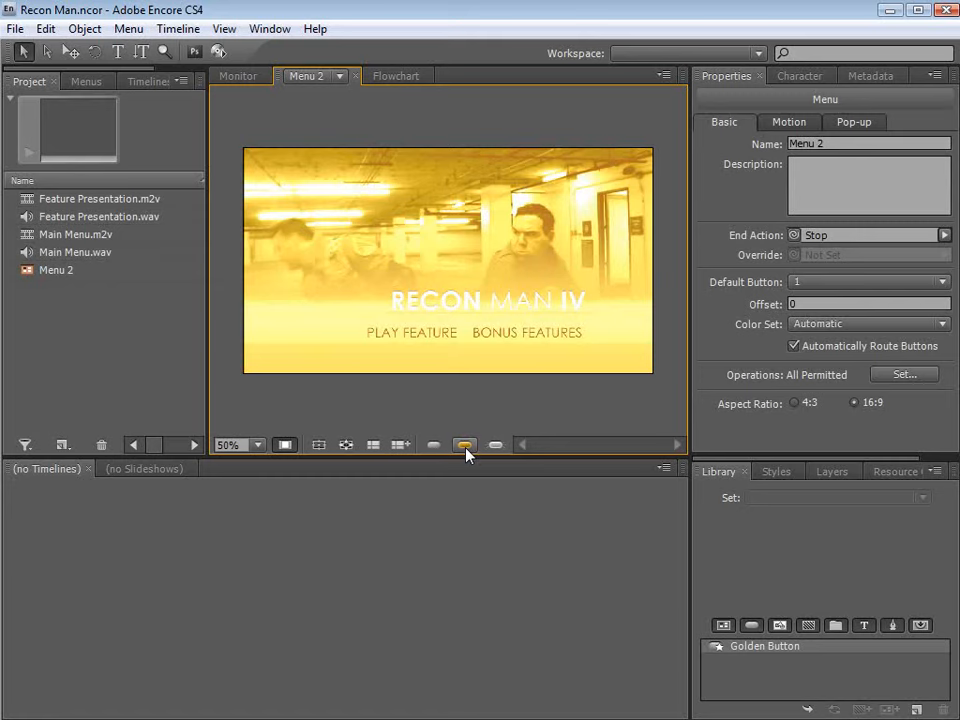
pyautogui.click(465, 446)
pyautogui.click(465, 446)
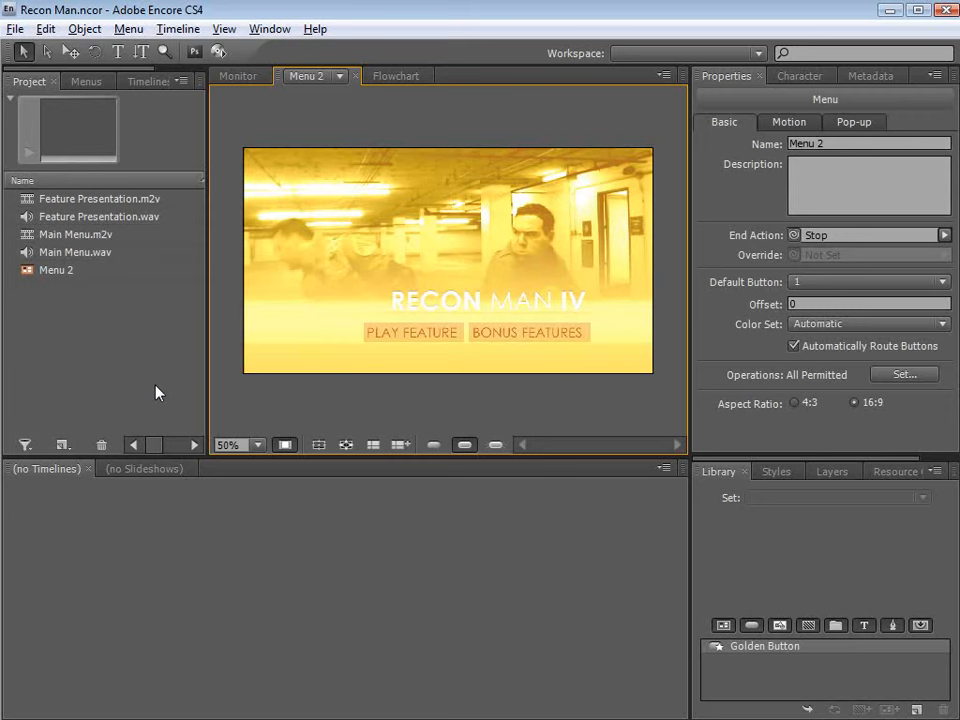
# Step: Create a new timeline from Feature Presentation.m2v and Feature Presentation.wav
pyautogui.click(90, 200)
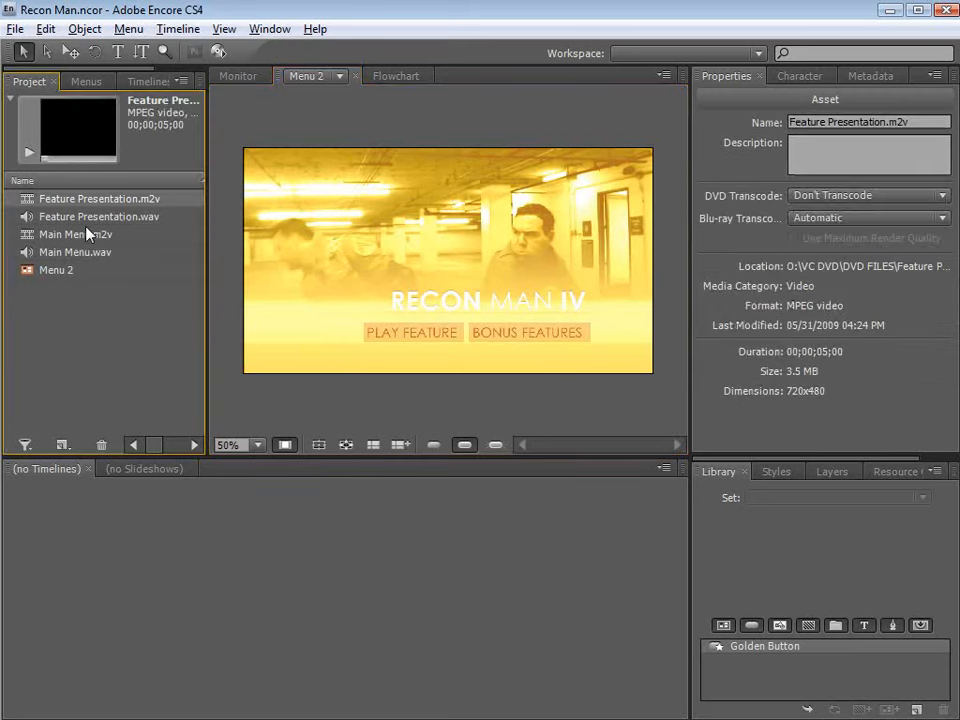
pyautogui.keyDown('ctrl'); pyautogui.click(82, 218); pyautogui.keyUp('ctrl')
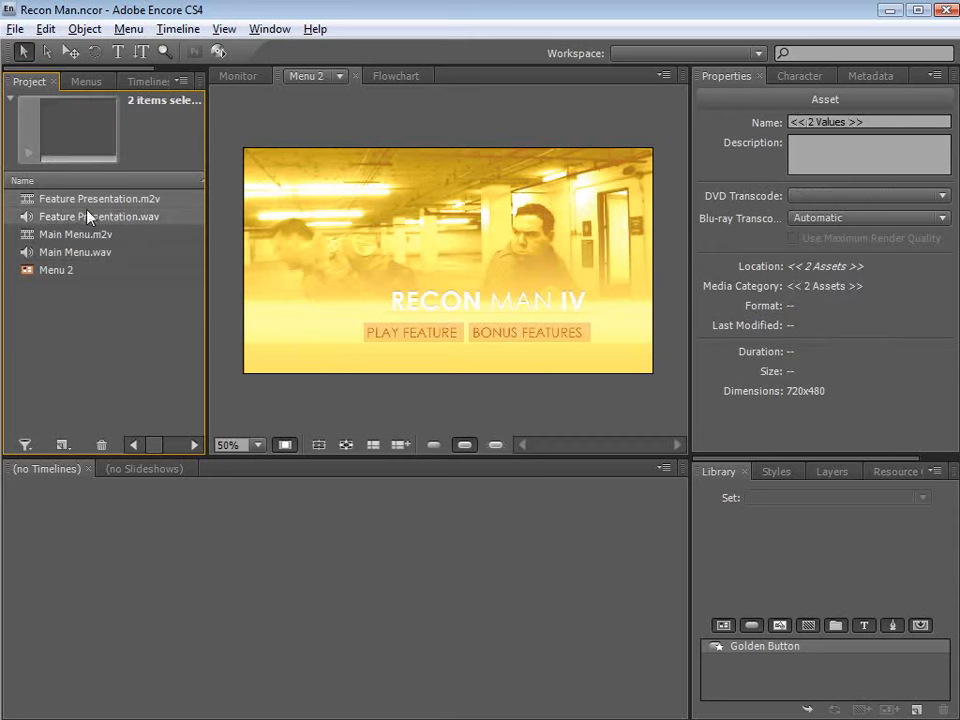
pyautogui.click(176, 29)
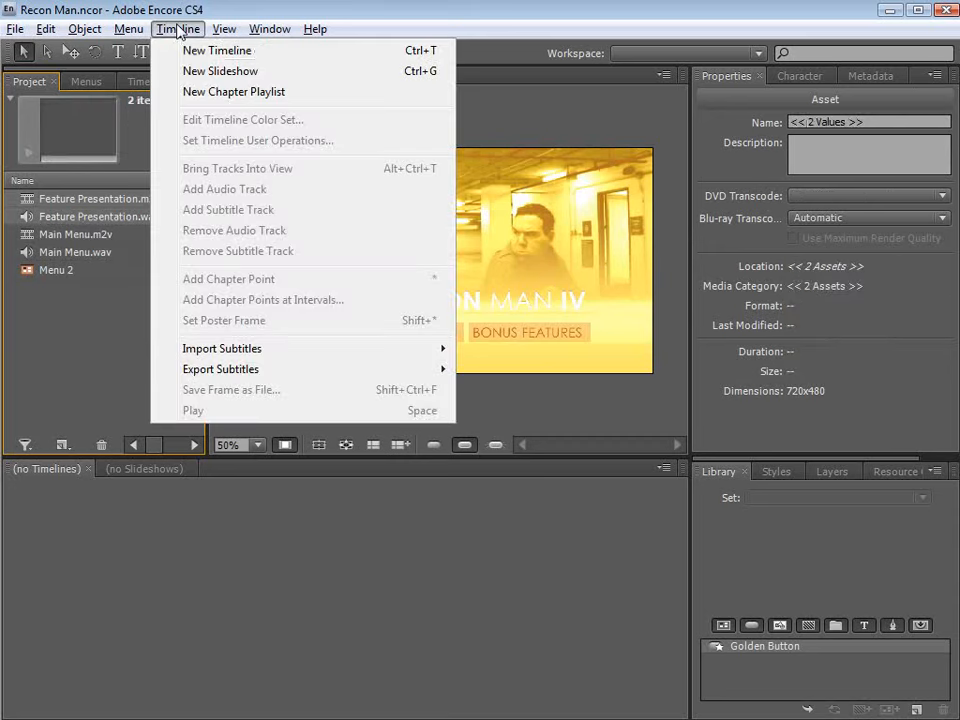
pyautogui.click(310, 52)
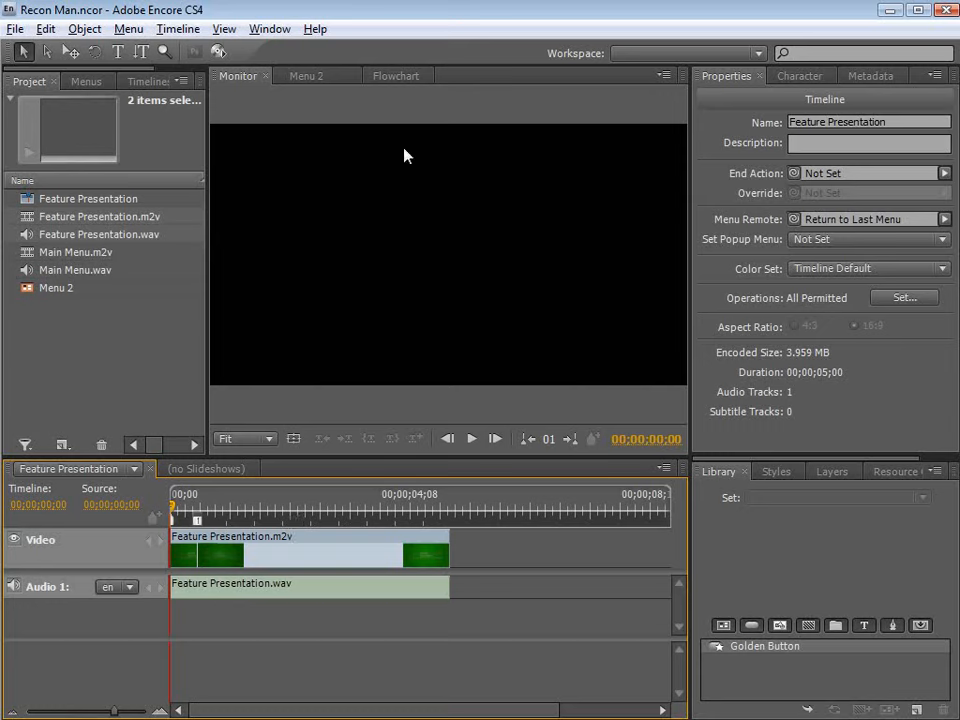
# Step: Scrub through the Feature Presentation timeline and play part of it in the Monitor
pyautogui.moveTo(259, 512); pyautogui.dragTo(313, 511)
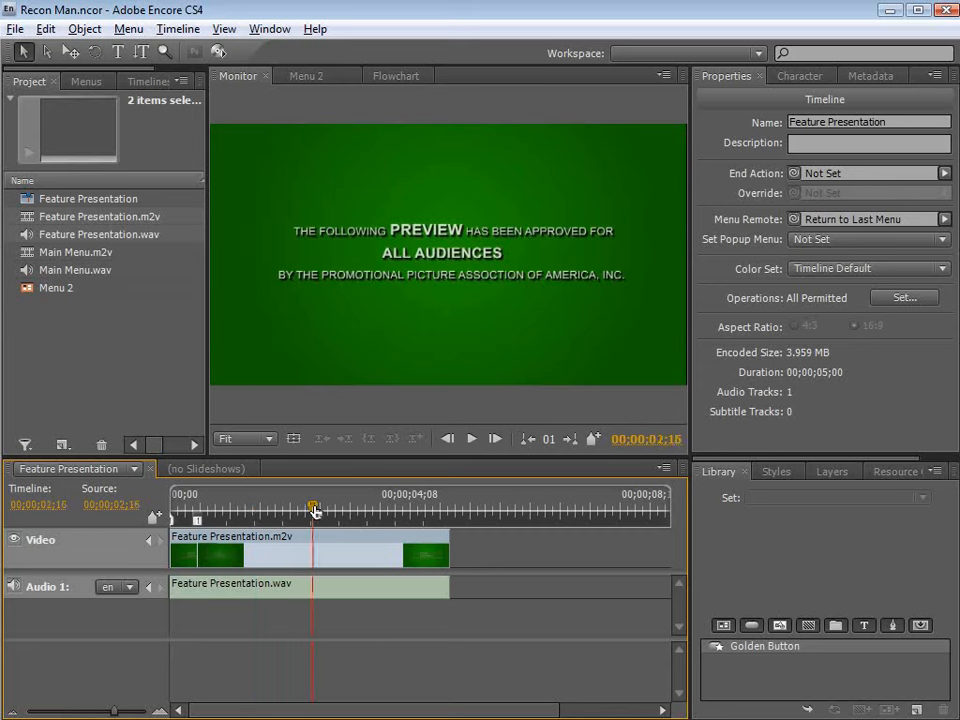
pyautogui.click(471, 438)
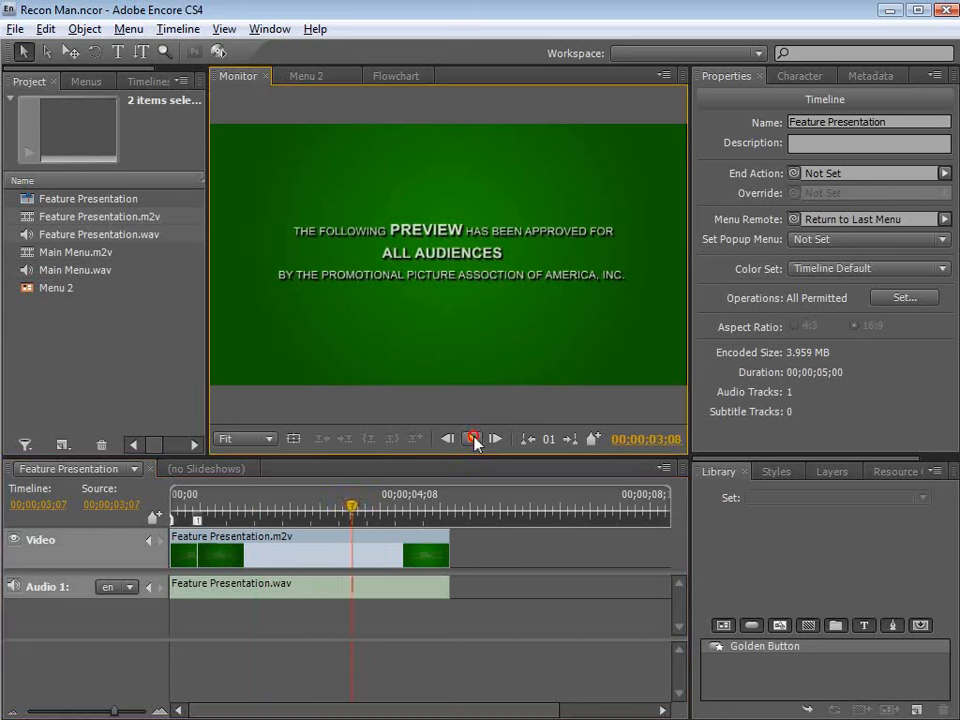
pyautogui.click(473, 439)
pyautogui.click(280, 512)
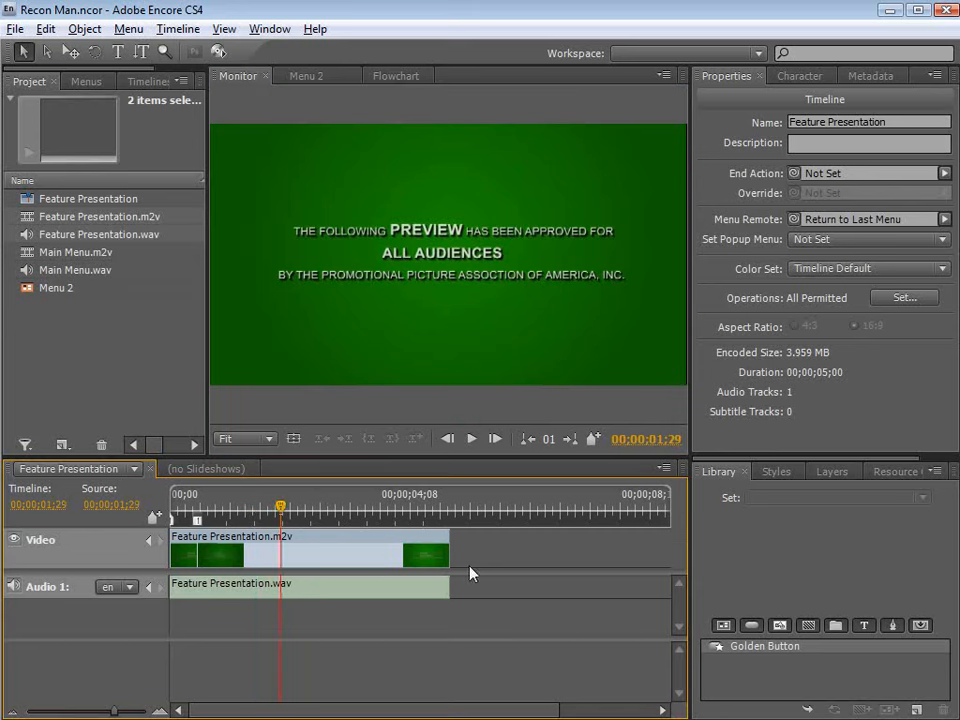
# Step: Add chapter points to the Feature Presentation timeline with the playhead at 00;00;02;11 and 00;00;03;25
pyautogui.moveTo(280, 510)
pyautogui.mouseDown()
pyautogui.moveTo(268, 512)
pyautogui.moveTo(303, 512)
pyautogui.mouseUp()
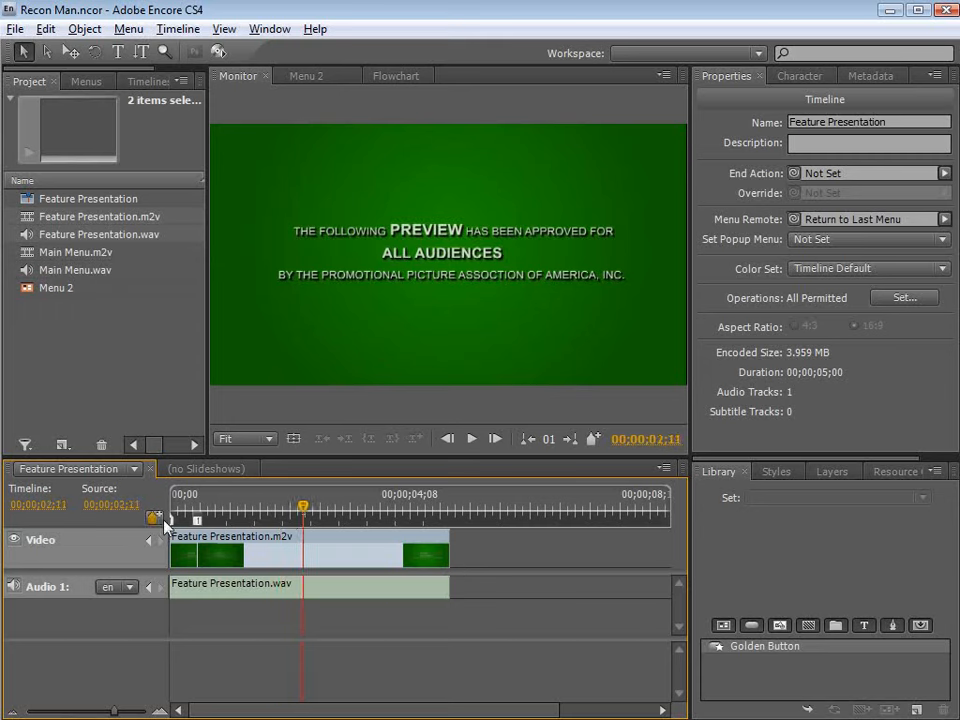
pyautogui.click(155, 519)
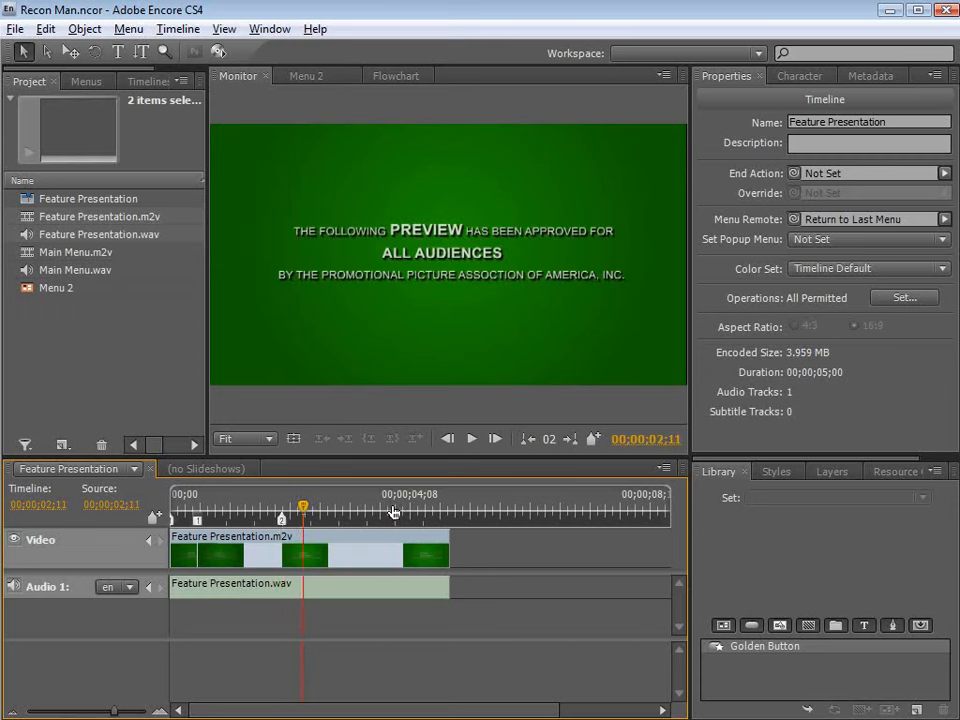
pyautogui.click(386, 512)
pyautogui.click(155, 518)
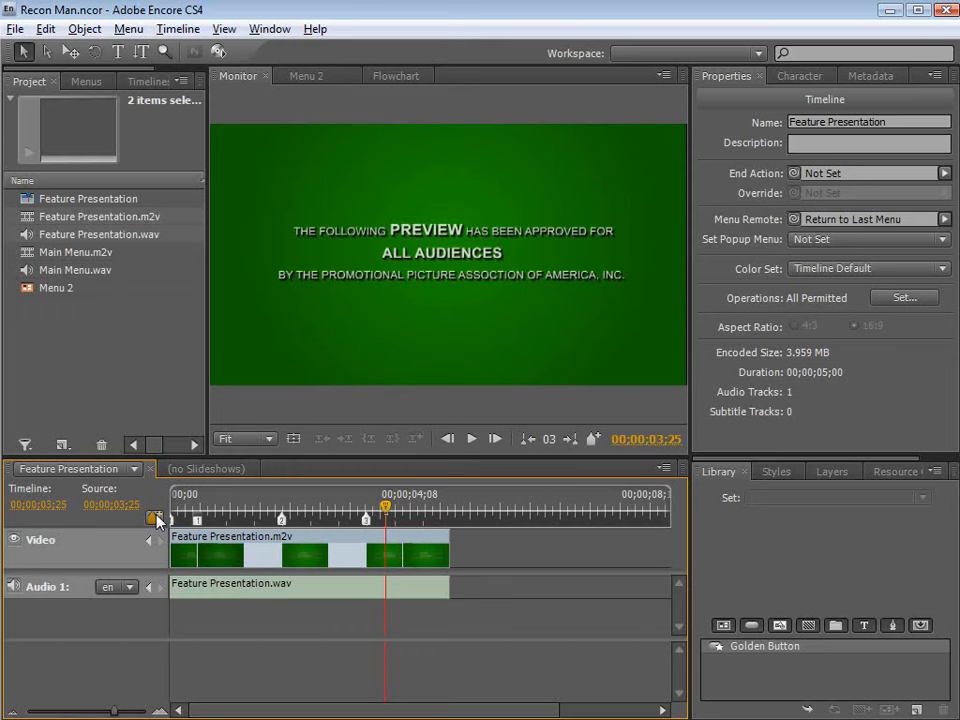
# Step: Set the Feature Presentation timeline's End Action to Menu 2 and check the end of the clip
pyautogui.click(450, 355)
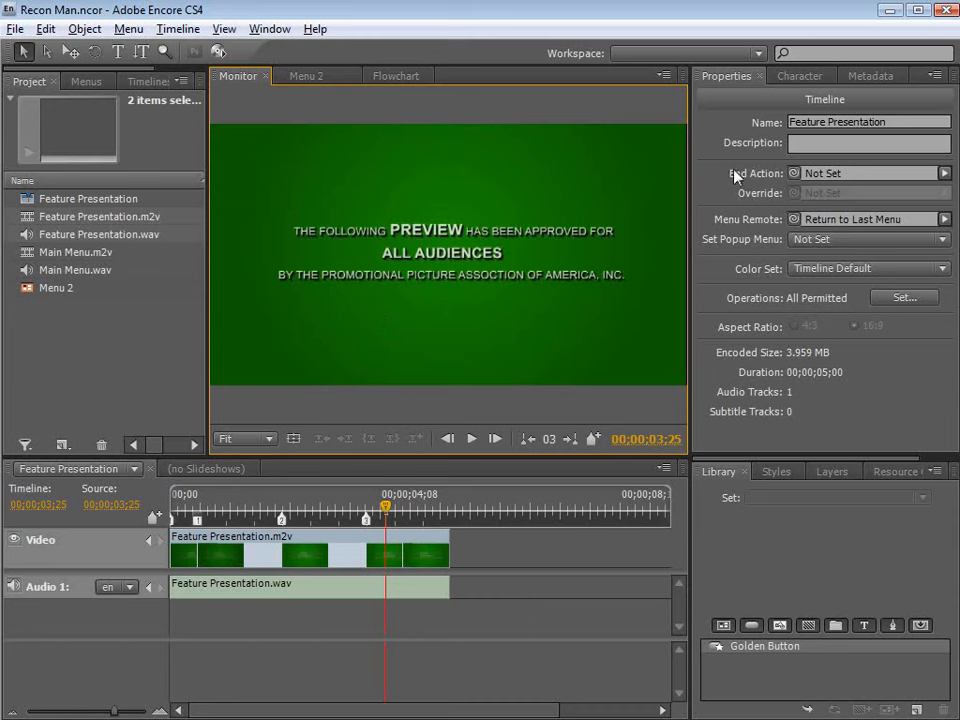
pyautogui.click(927, 177)
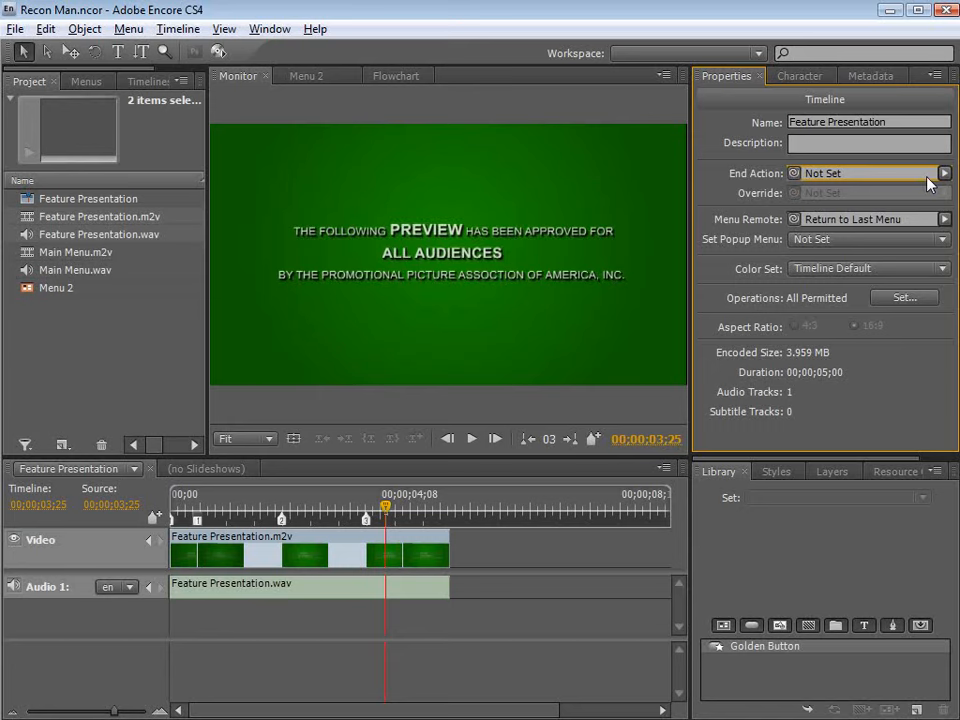
pyautogui.moveTo(795, 175); pyautogui.dragTo(41, 290)
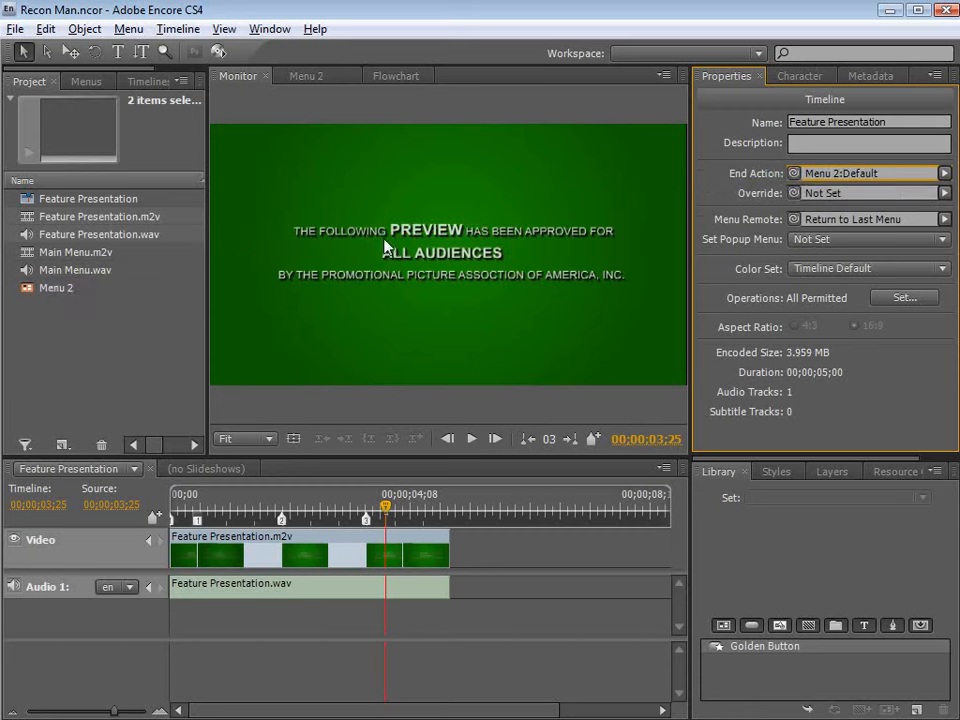
pyautogui.moveTo(413, 516); pyautogui.dragTo(430, 514)
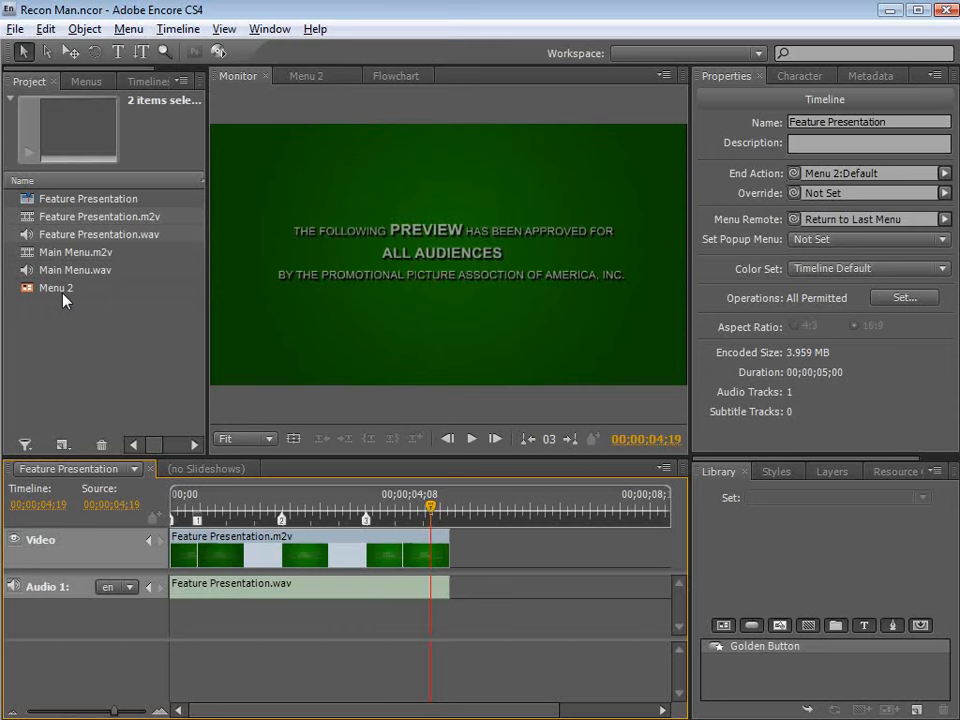
pyautogui.click(80, 346)
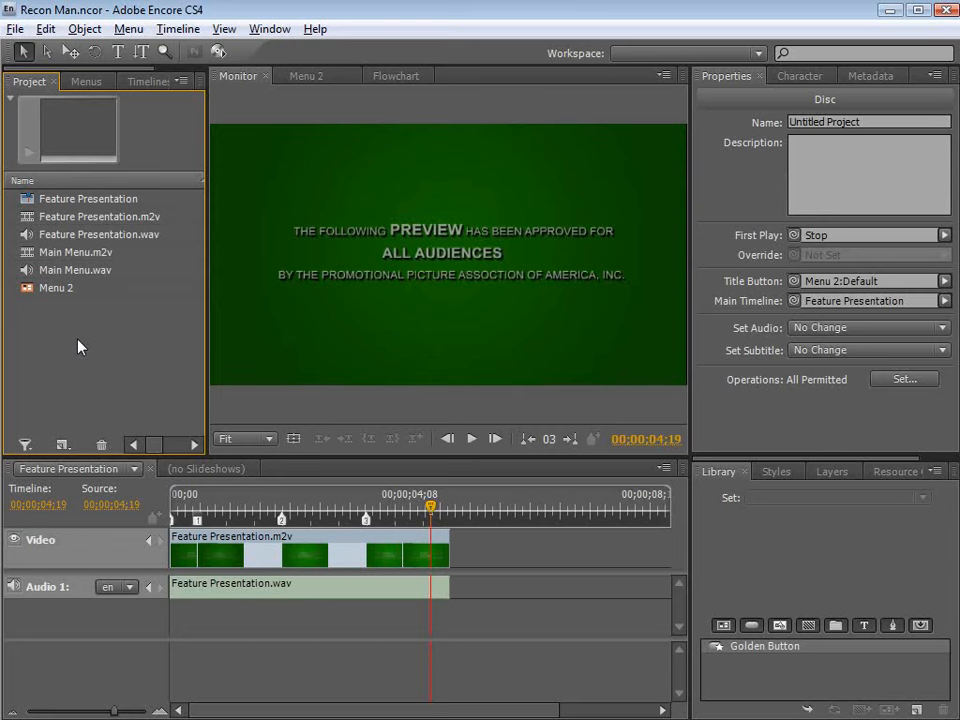
# Step: Return to Menu 2 and link the PLAY FEATURE button to the Feature Presentation timeline
pyautogui.click(300, 77)
pyautogui.click(382, 331)
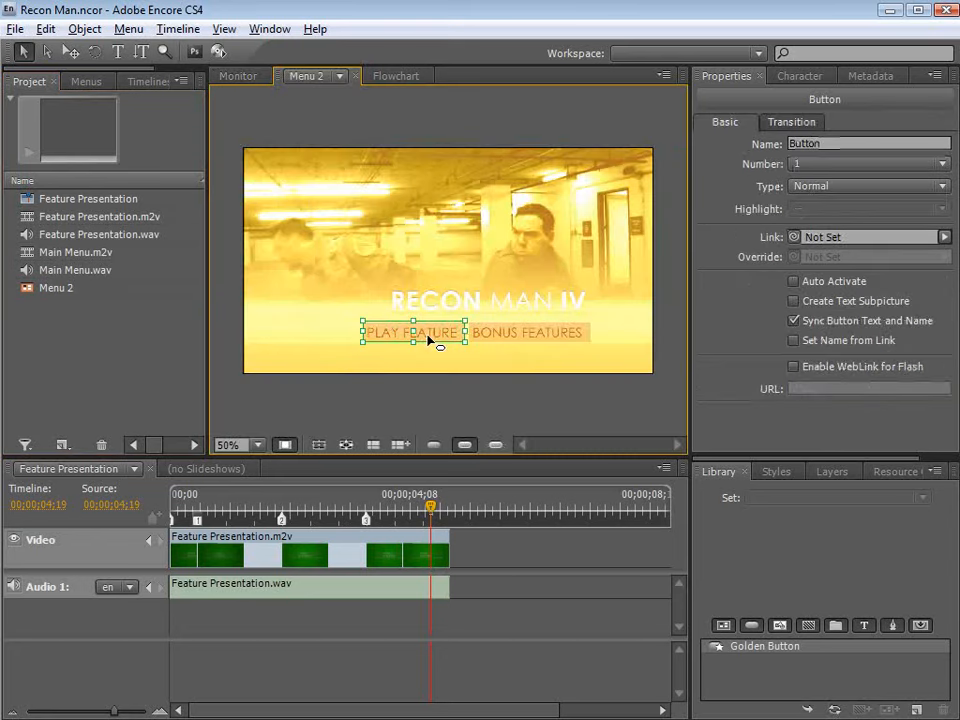
pyautogui.click(407, 396)
pyautogui.click(414, 332)
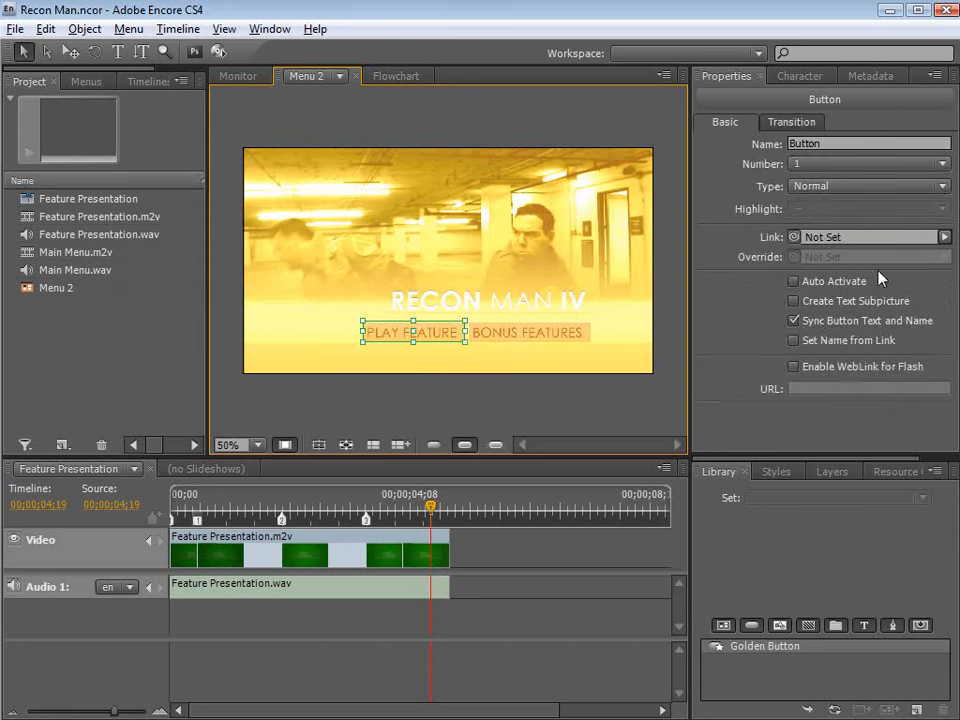
pyautogui.moveTo(795, 237); pyautogui.dragTo(100, 205)
# Step: Link the BONUS FEATURES button to the Feature Presentation timeline and deselect the button
pyautogui.click(512, 342)
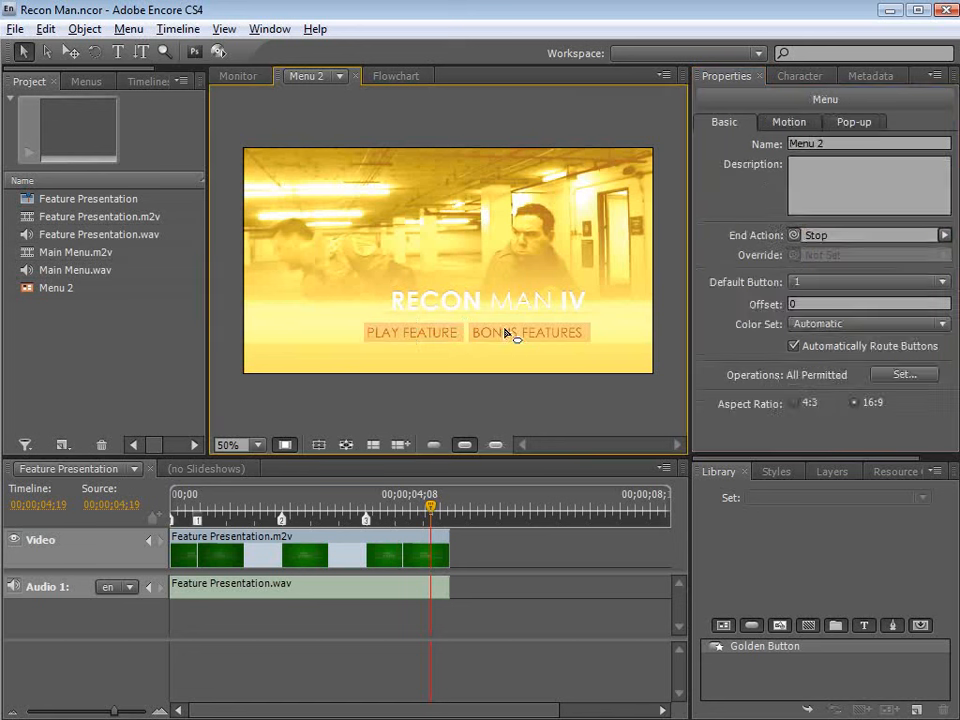
pyautogui.click(506, 331)
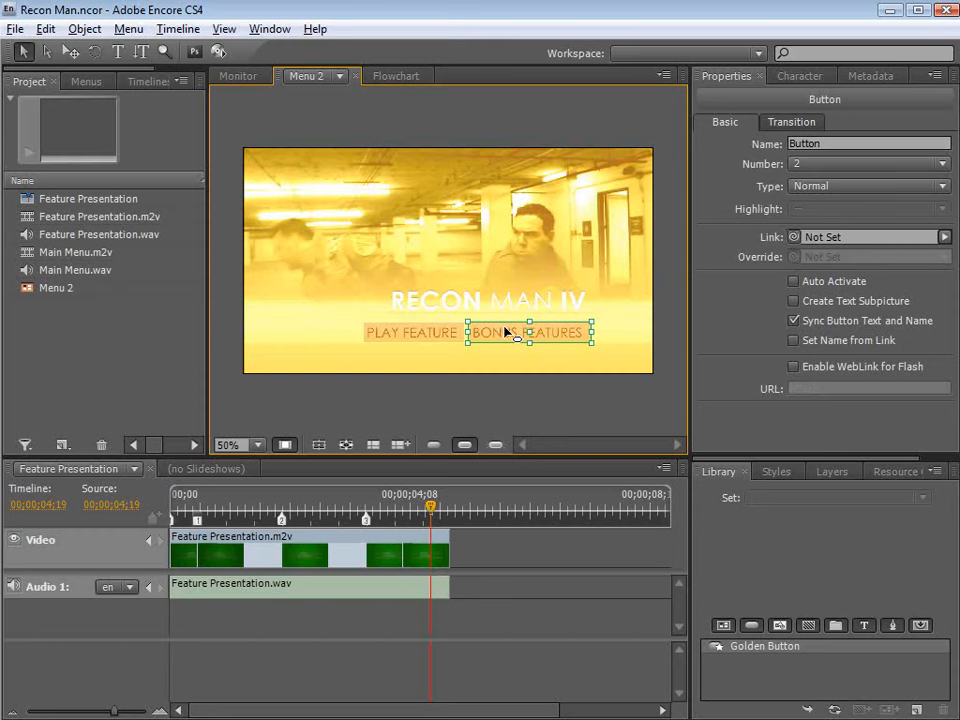
pyautogui.click(700, 331)
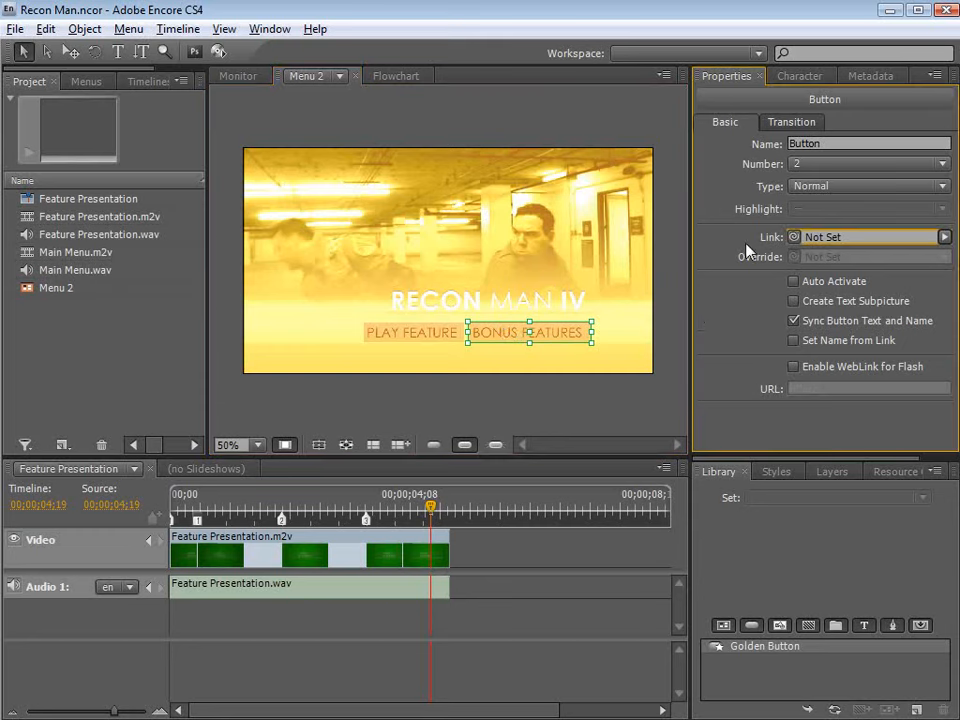
pyautogui.moveTo(795, 237); pyautogui.dragTo(107, 208)
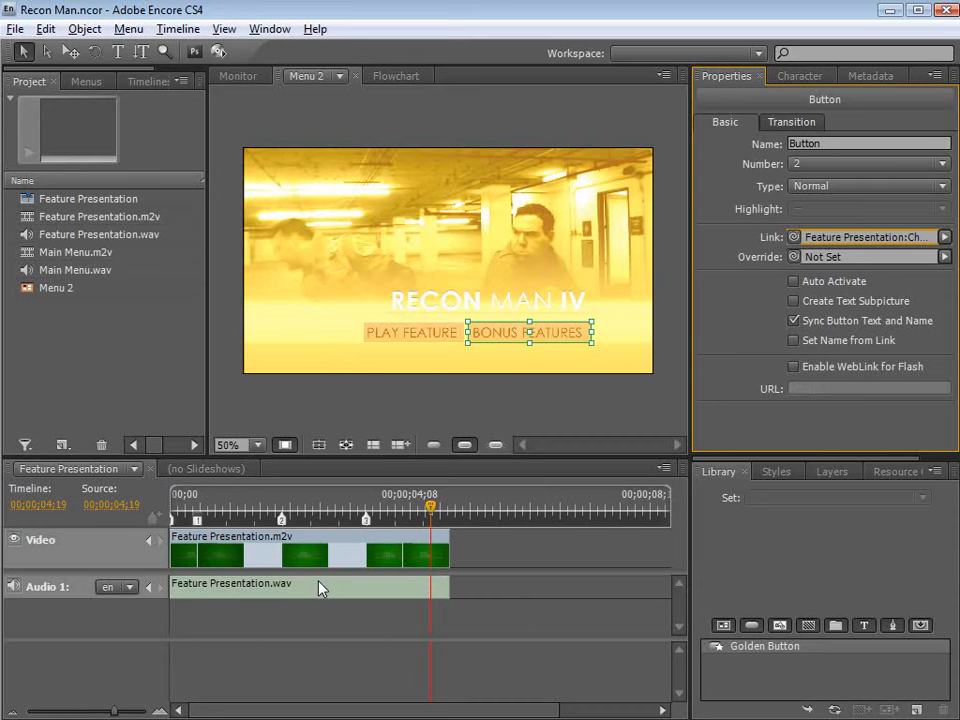
pyautogui.click(305, 408)
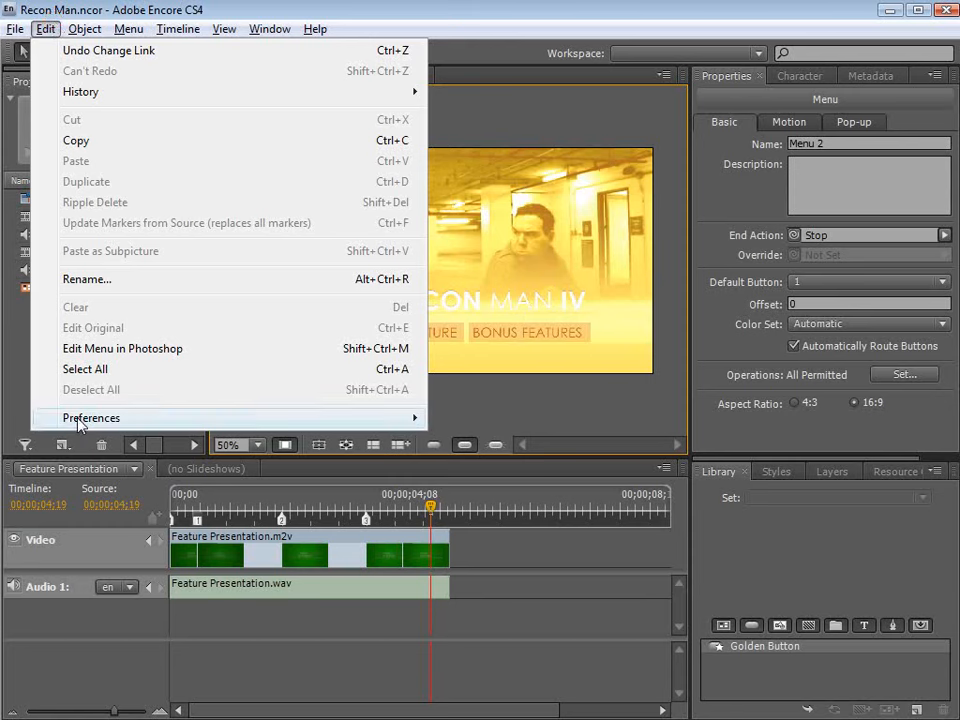
# Step: Set the preview default TV Mode to 16:9 in the preferences
pyautogui.moveTo(81, 418)
pyautogui.click(558, 416)
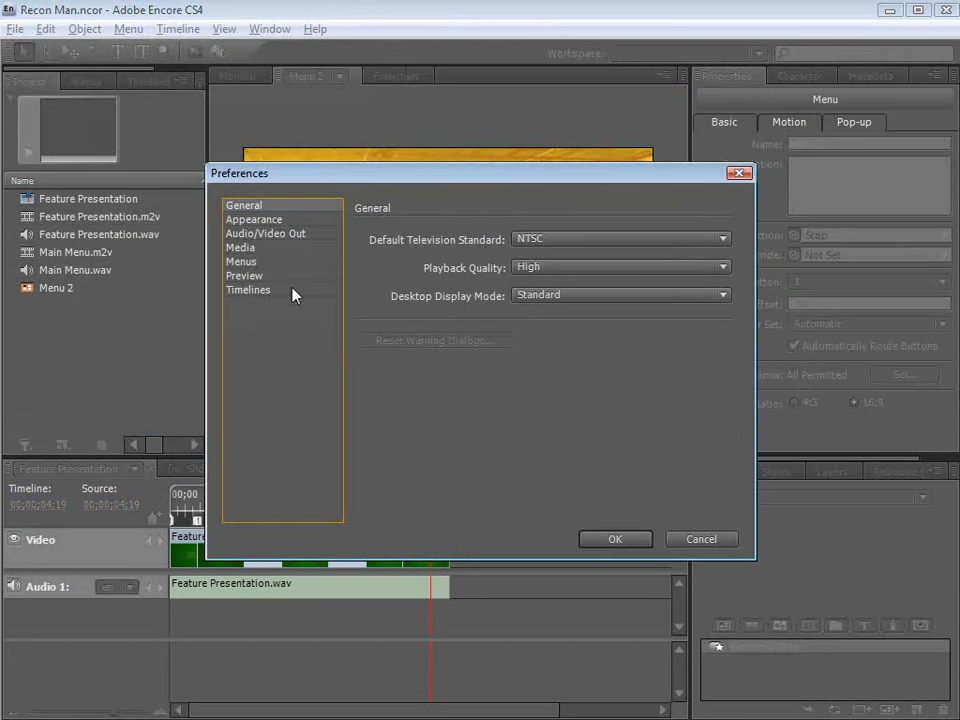
pyautogui.click(246, 276)
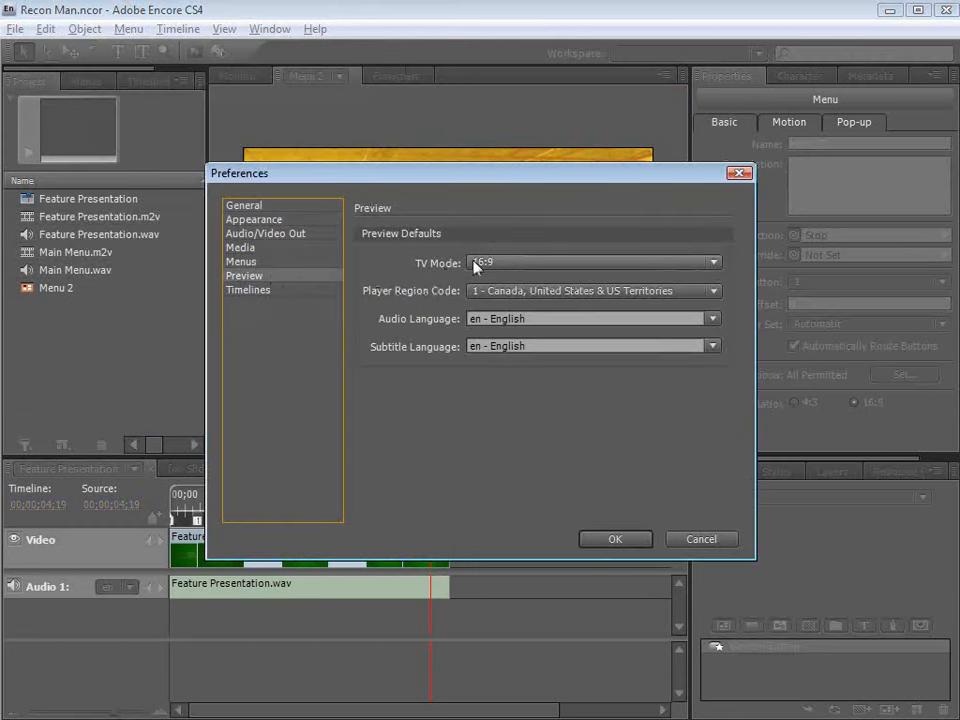
pyautogui.click(501, 265)
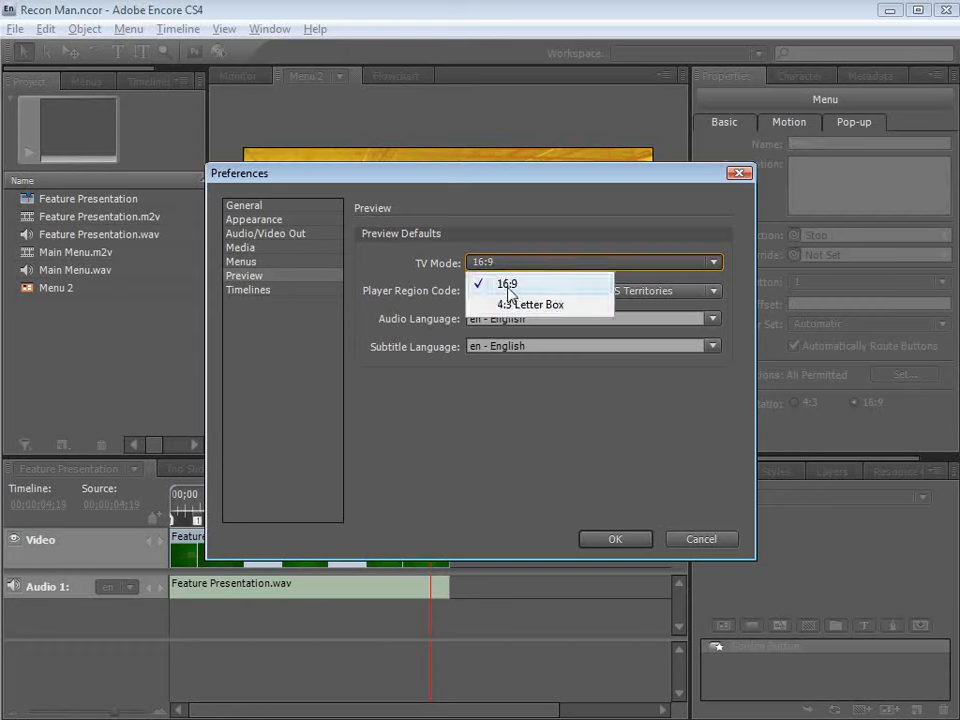
pyautogui.click(519, 291)
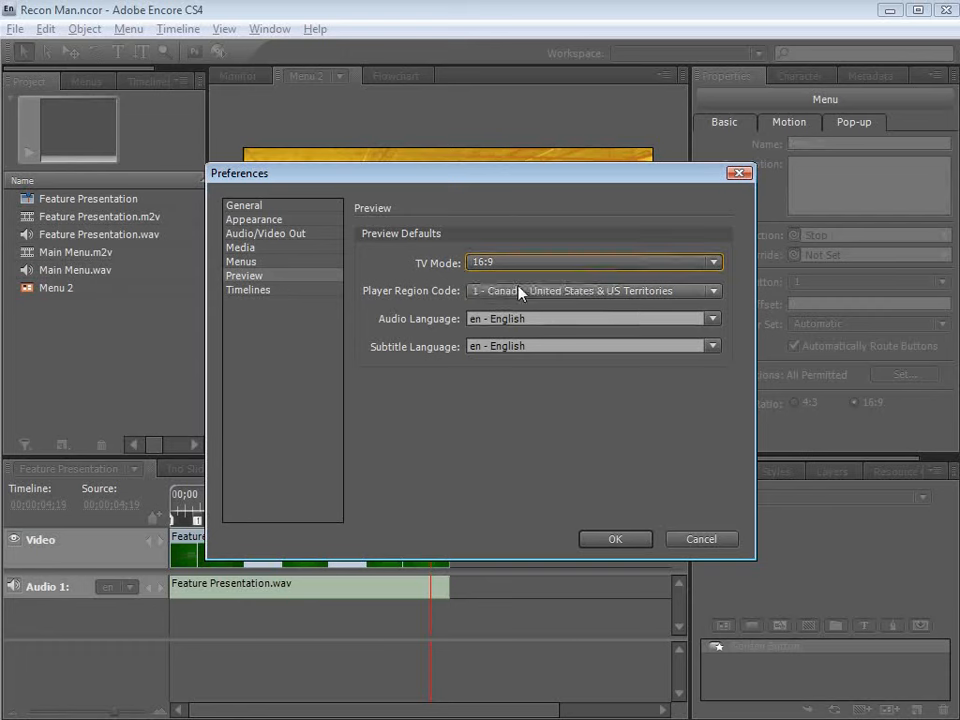
pyautogui.click(506, 265)
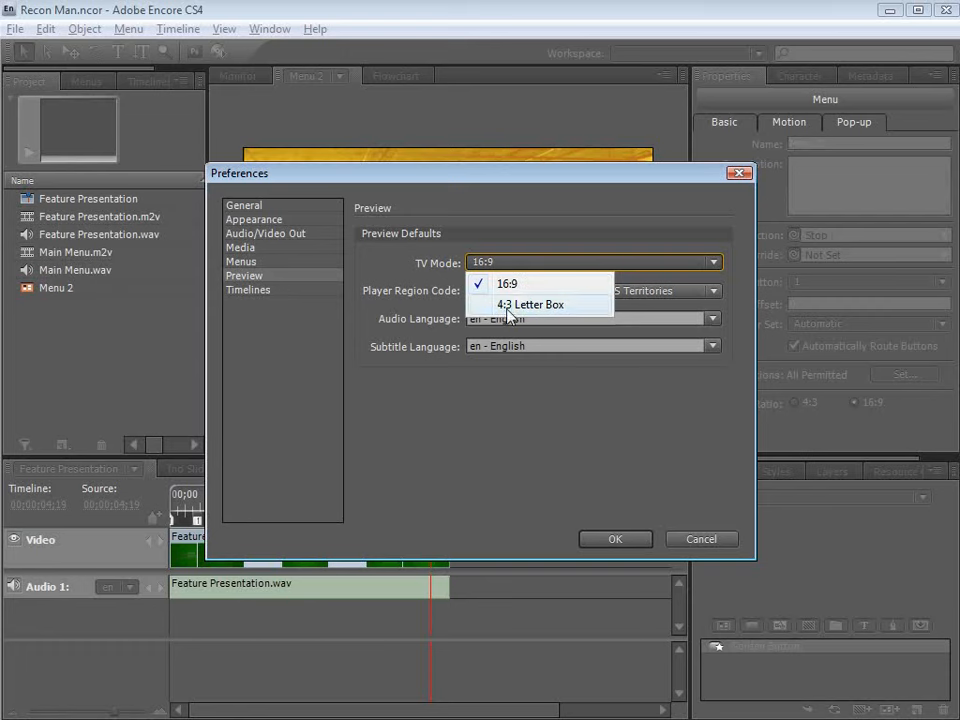
pyautogui.click(514, 285)
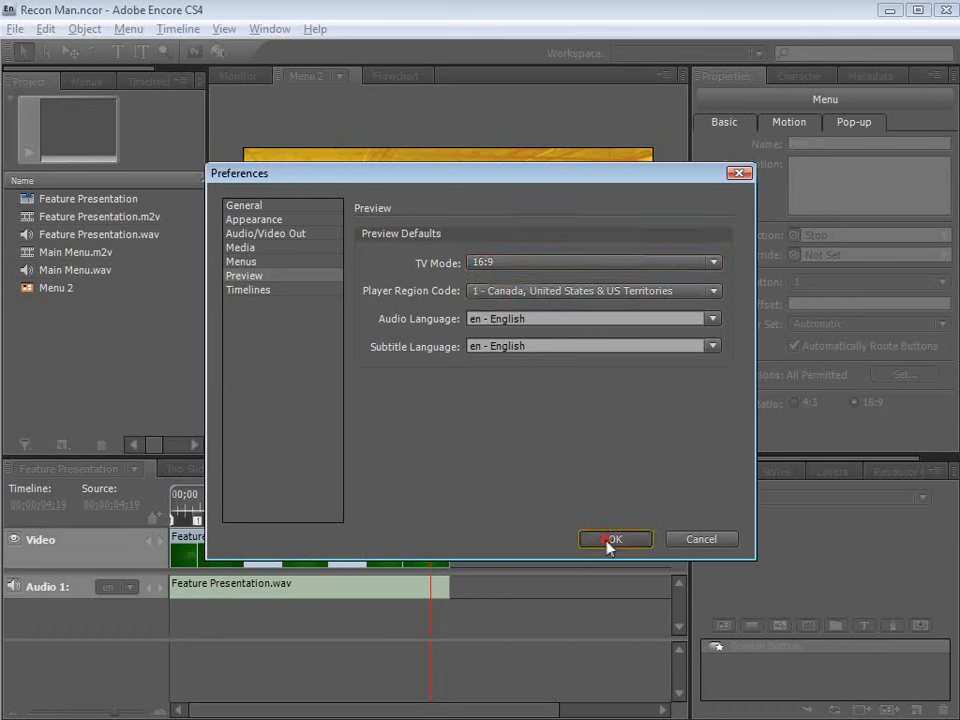
pyautogui.click(610, 545)
# Step: Deselect all project items to reach the disc properties, and rename the disc as Recon Man 4
pyautogui.click(339, 405)
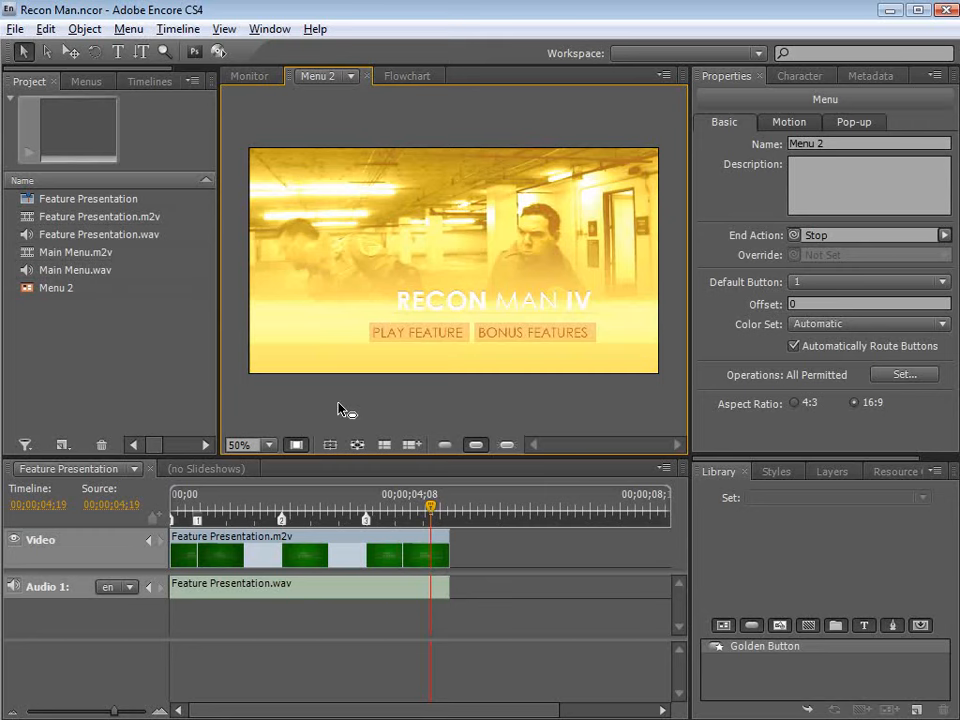
pyautogui.click(297, 406)
pyautogui.click(130, 396)
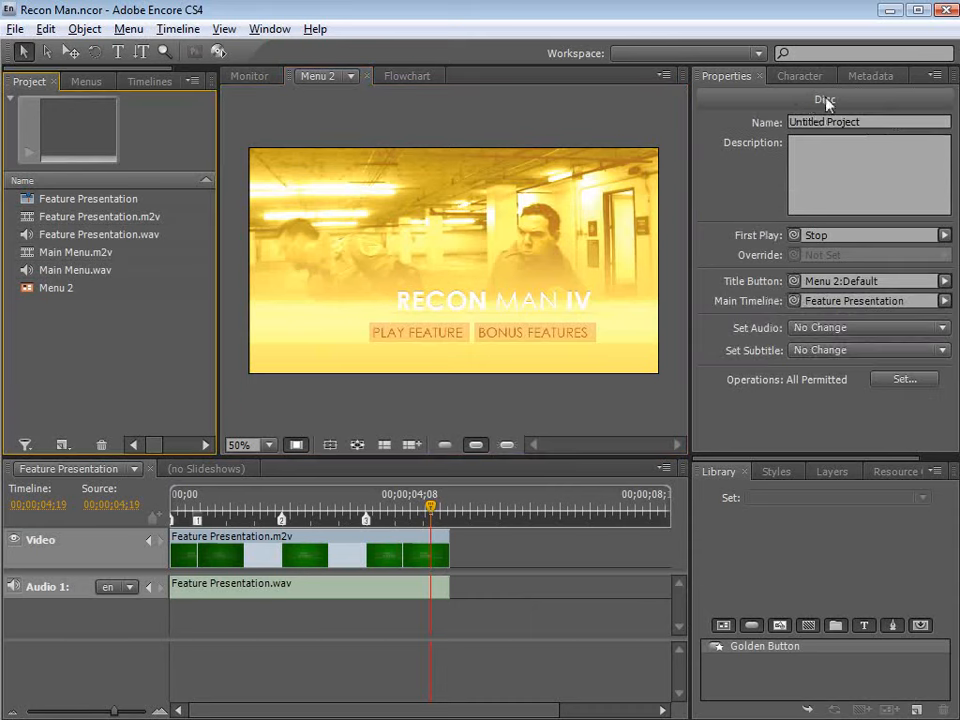
pyautogui.click(272, 393)
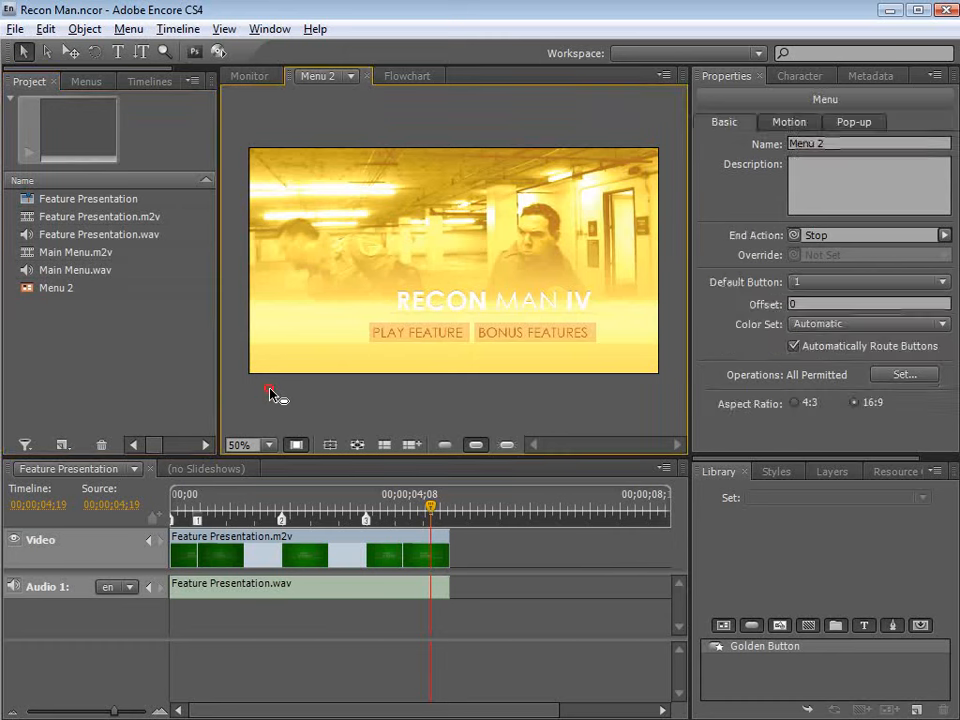
pyautogui.click(189, 388)
pyautogui.click(278, 404)
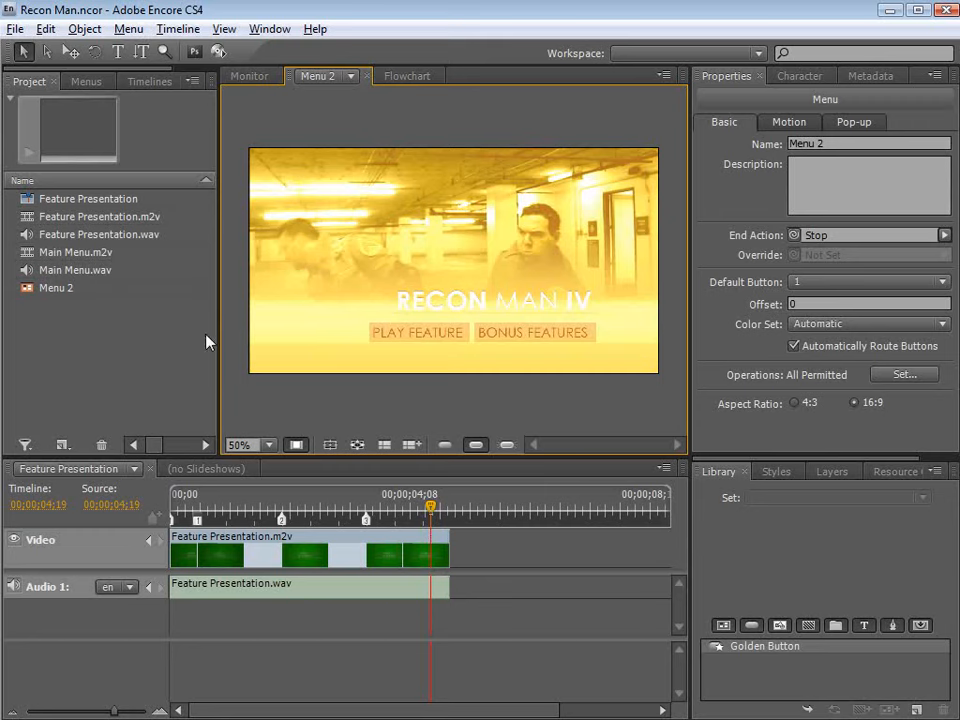
pyautogui.click(176, 257)
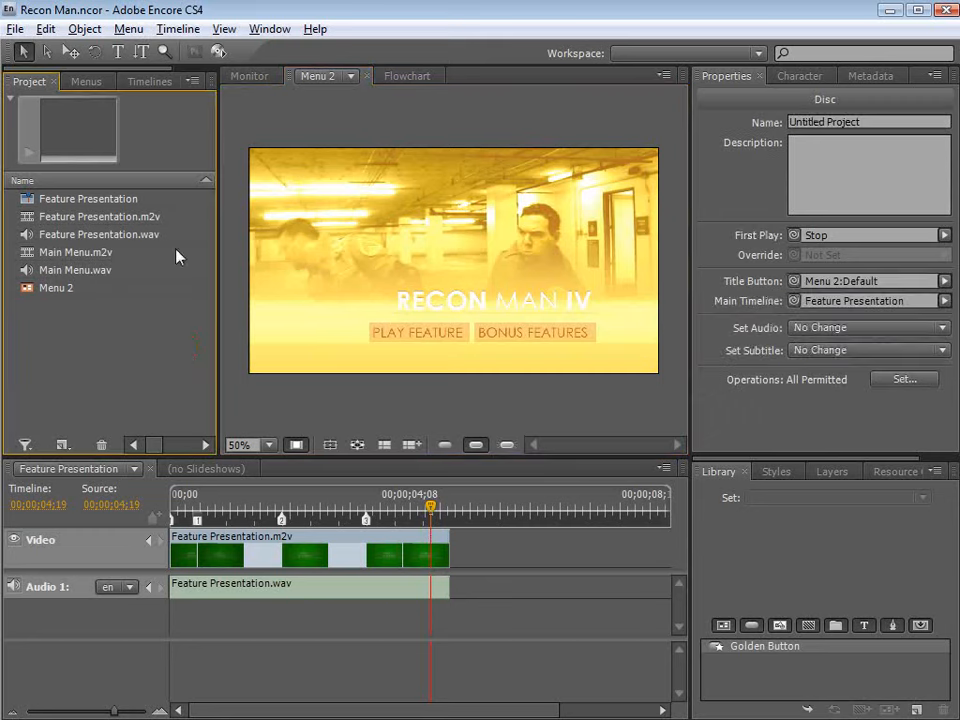
pyautogui.click(869, 122)
pyautogui.write('Rec')
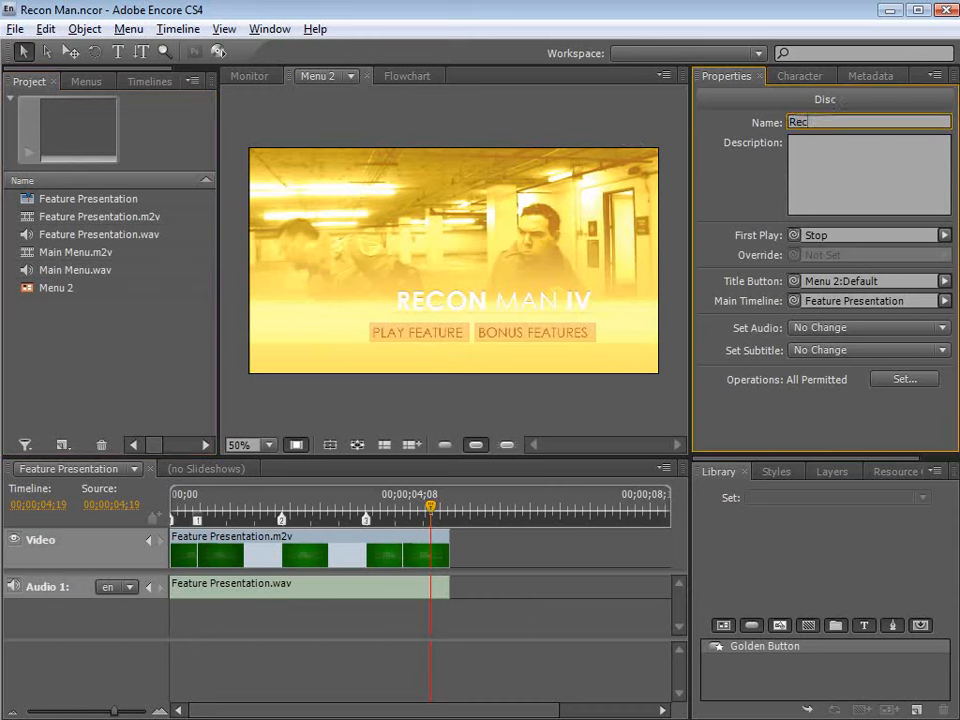
pyautogui.write('on Man 4')
# Step: Show the Feature Presentation timeline at 00;00;03;19 in the Monitor, and set the disc's First Play to Menu 2
pyautogui.moveTo(794, 235)
pyautogui.mouseDown()
pyautogui.moveTo(212, 379)
pyautogui.moveTo(103, 212)
pyautogui.moveTo(116, 212)
pyautogui.moveTo(57, 300)
pyautogui.moveTo(709, 262)
pyautogui.moveTo(793, 242)
pyautogui.moveTo(795, 231)
pyautogui.mouseUp()
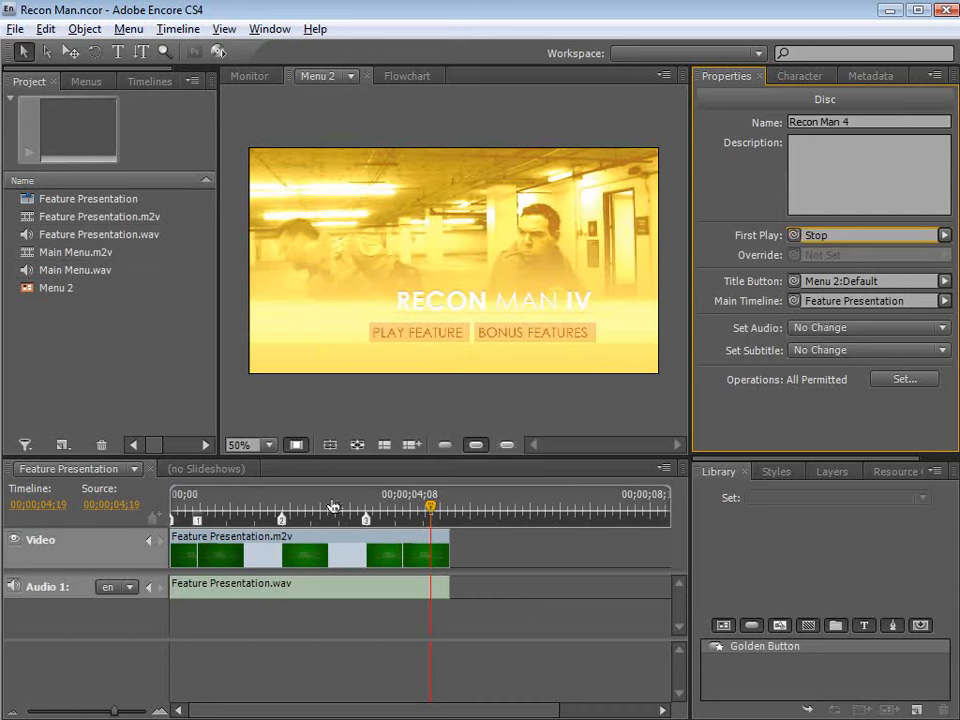
pyautogui.moveTo(332, 508); pyautogui.dragTo(367, 508)
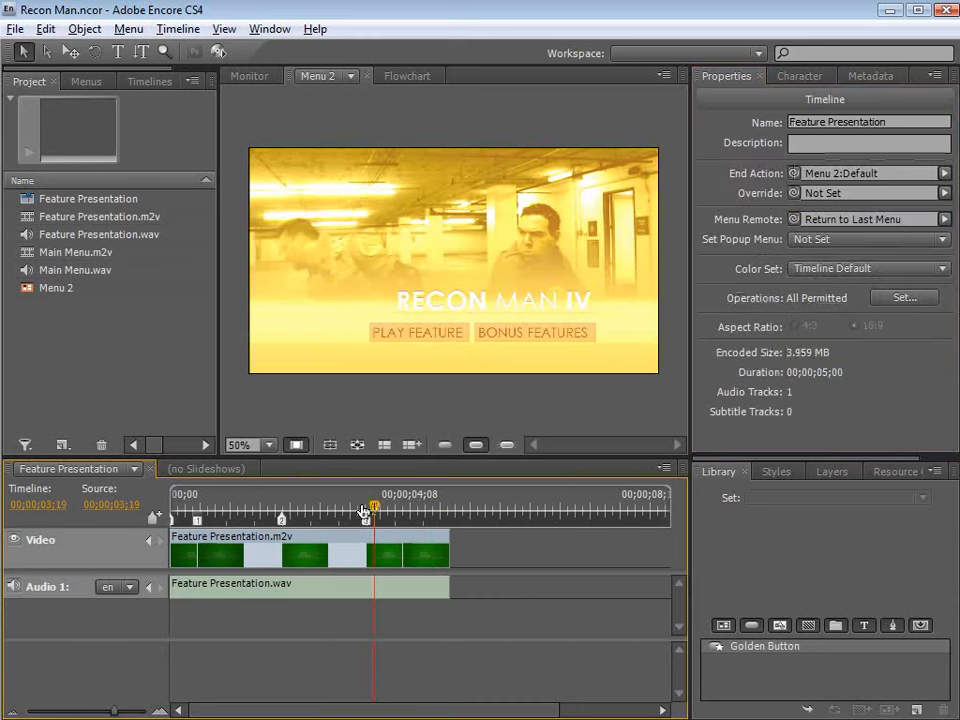
pyautogui.click(267, 79)
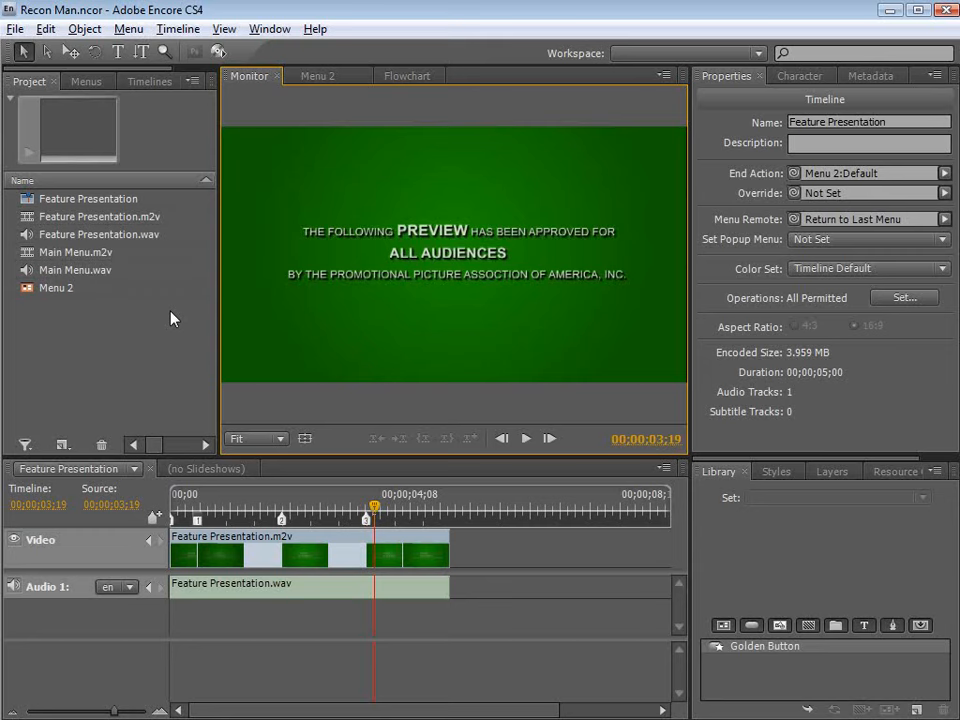
pyautogui.click(137, 334)
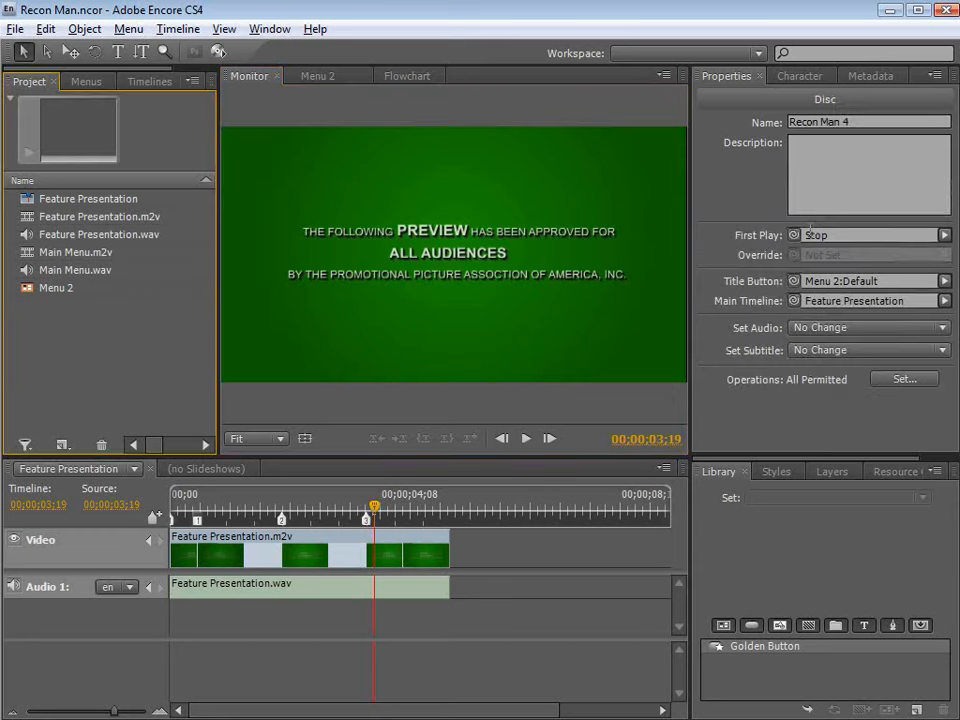
pyautogui.moveTo(795, 235); pyautogui.dragTo(57, 297)
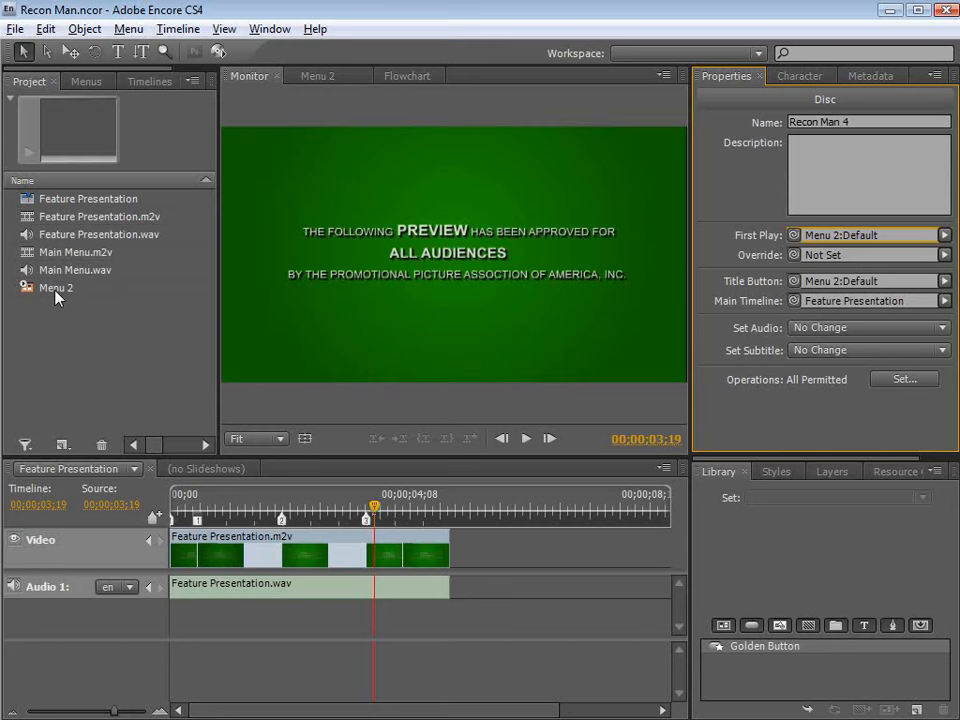
# Step: Preview the project, test the PLAY FEATURE button on the menu, and close the preview
pyautogui.click(219, 52)
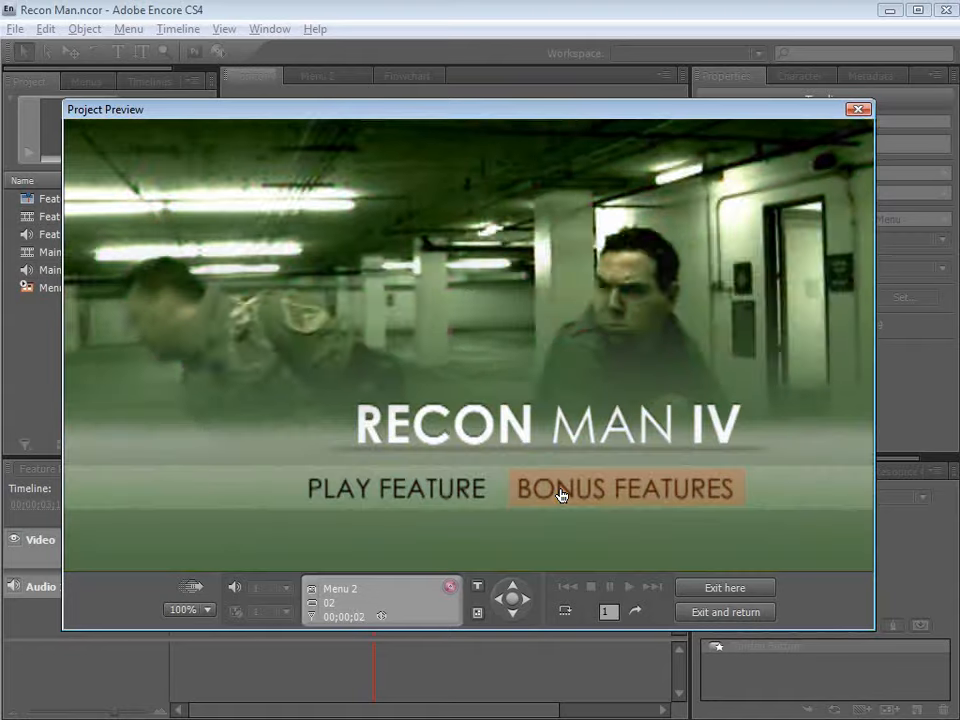
pyautogui.click(367, 492)
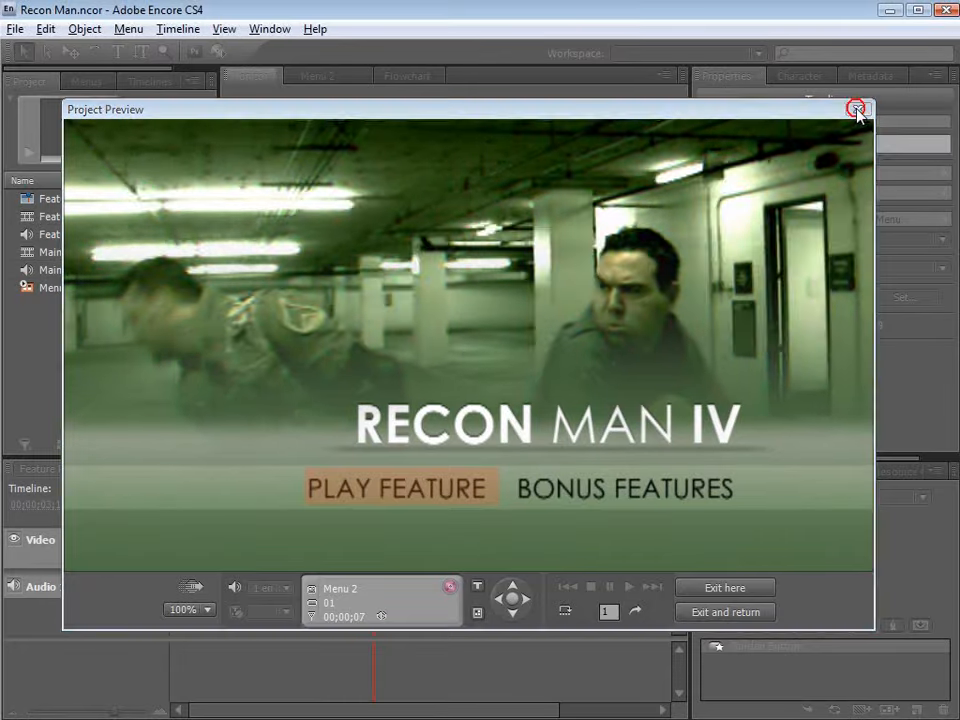
pyautogui.click(858, 109)
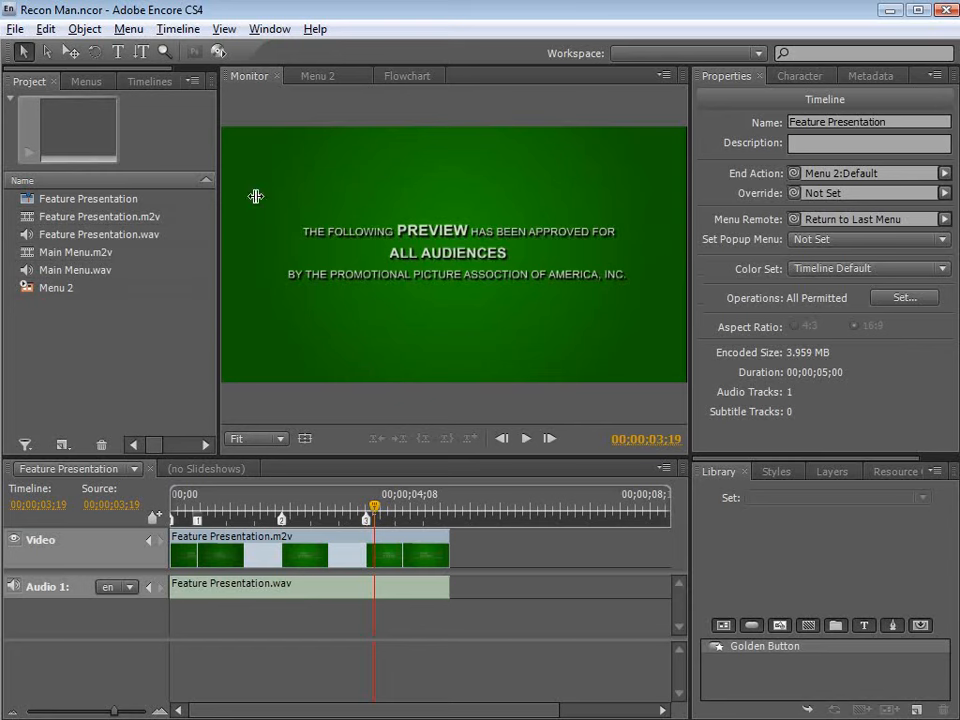
# Step: Enlarge the build settings area and review the DVD disc's source, destination and disc info
pyautogui.moveTo(218, 261); pyautogui.dragTo(627, 319)
pyautogui.click(209, 77)
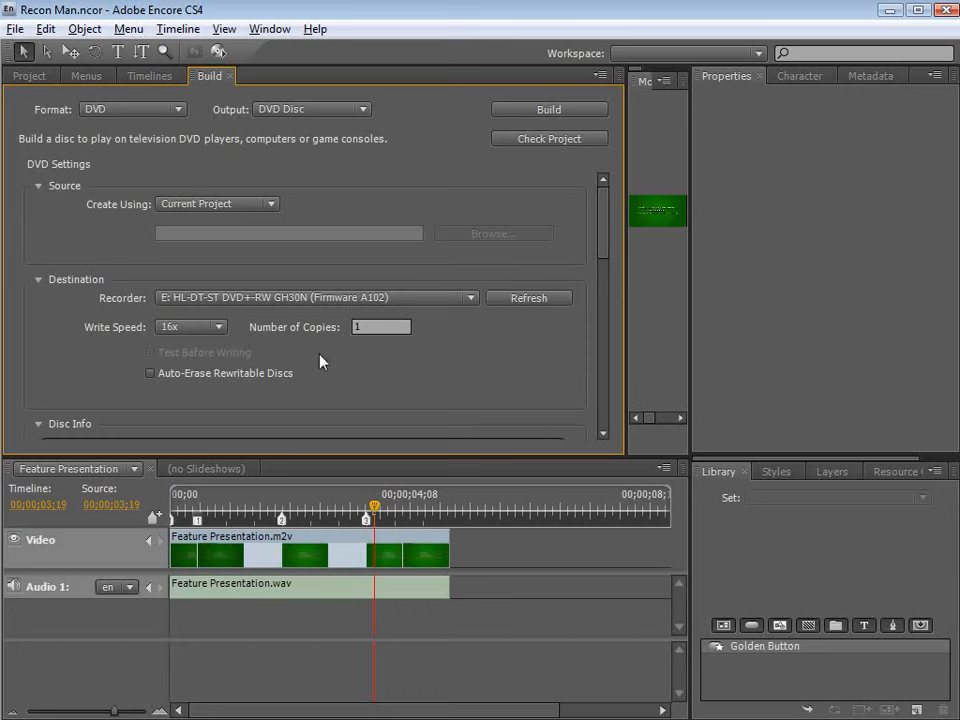
pyautogui.scroll(-5, 606, 235)
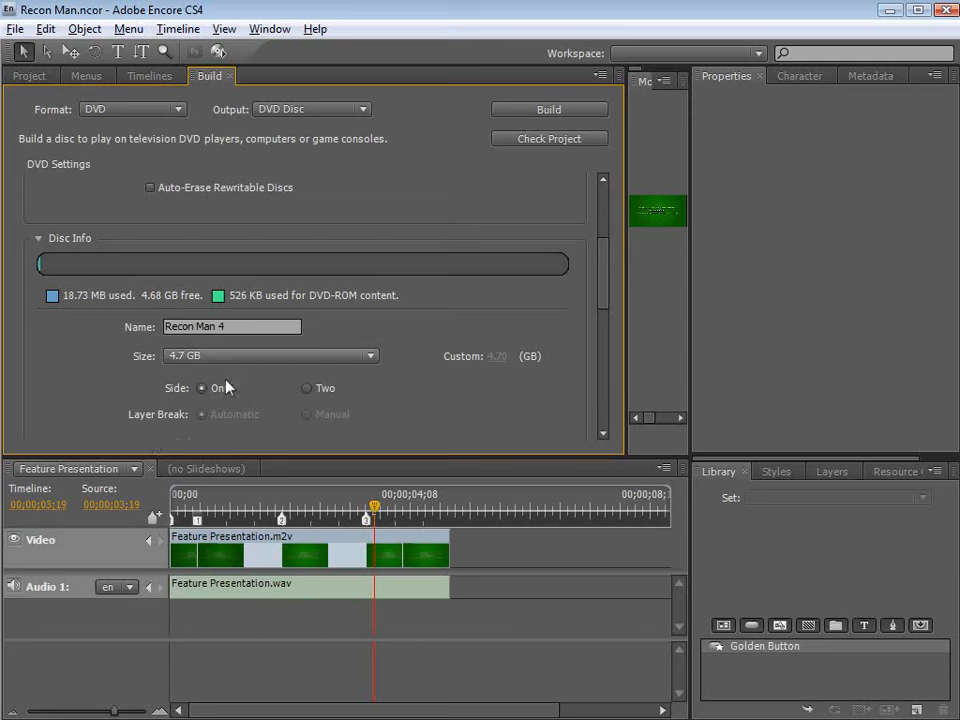
pyautogui.moveTo(602, 274); pyautogui.dragTo(604, 227)
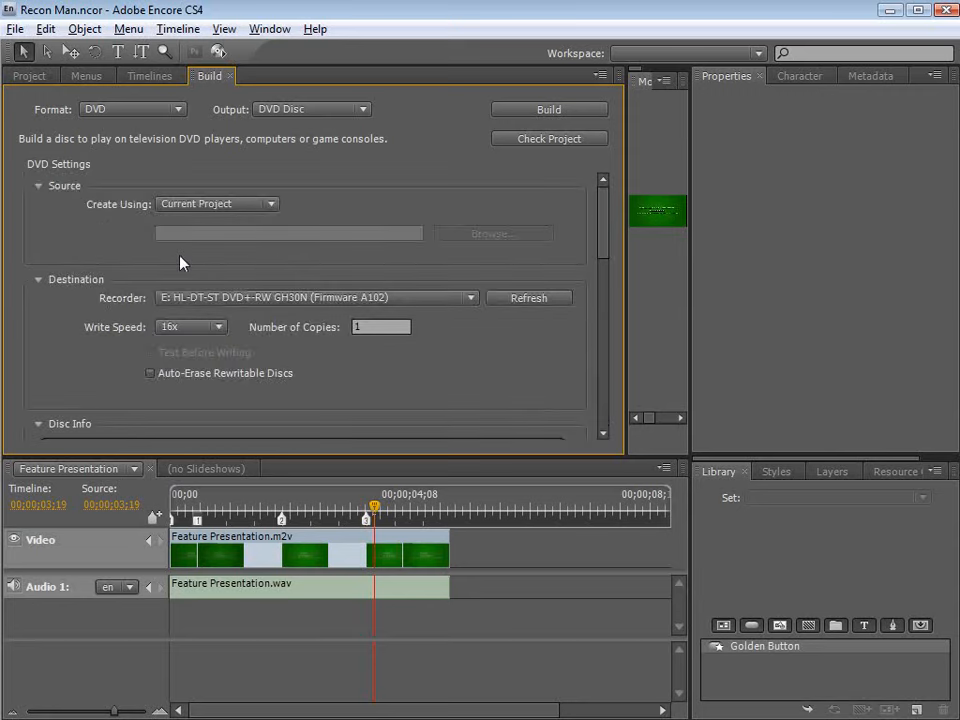
# Step: Try to build the DVD disc, and return to the project's asset list with the panel narrowed
pyautogui.click(545, 108)
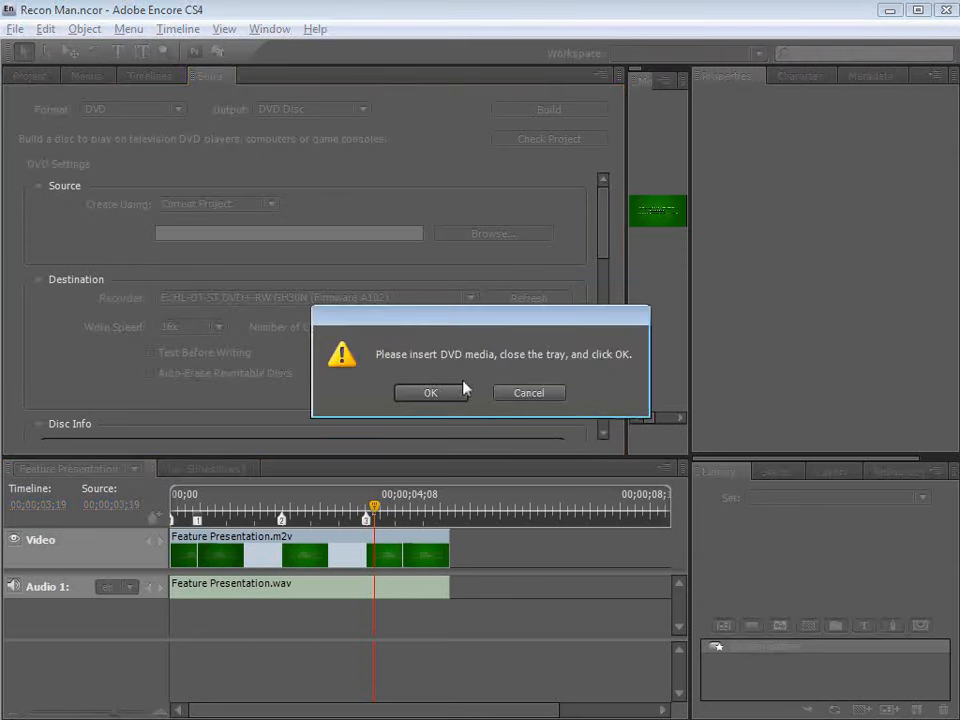
pyautogui.click(520, 399)
pyautogui.moveTo(625, 315); pyautogui.dragTo(291, 328)
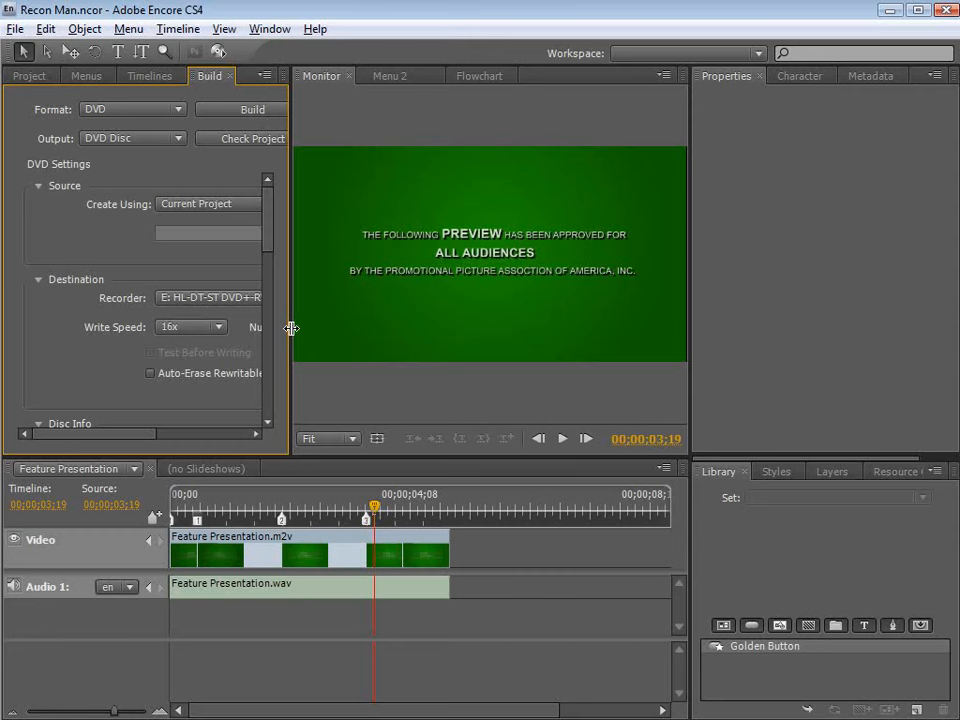
pyautogui.click(30, 75)
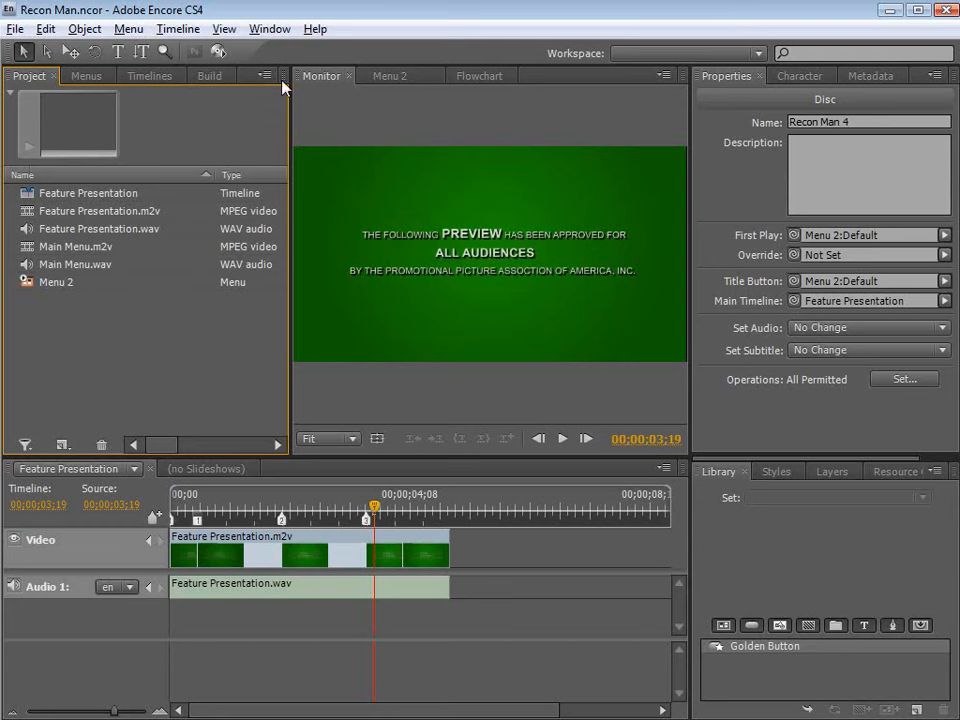
# Step: Switch to Firefox and look through the products on the Video Copilot products page
pyautogui.hotkey('alt', 'Tab')
pyautogui.click(534, 311)
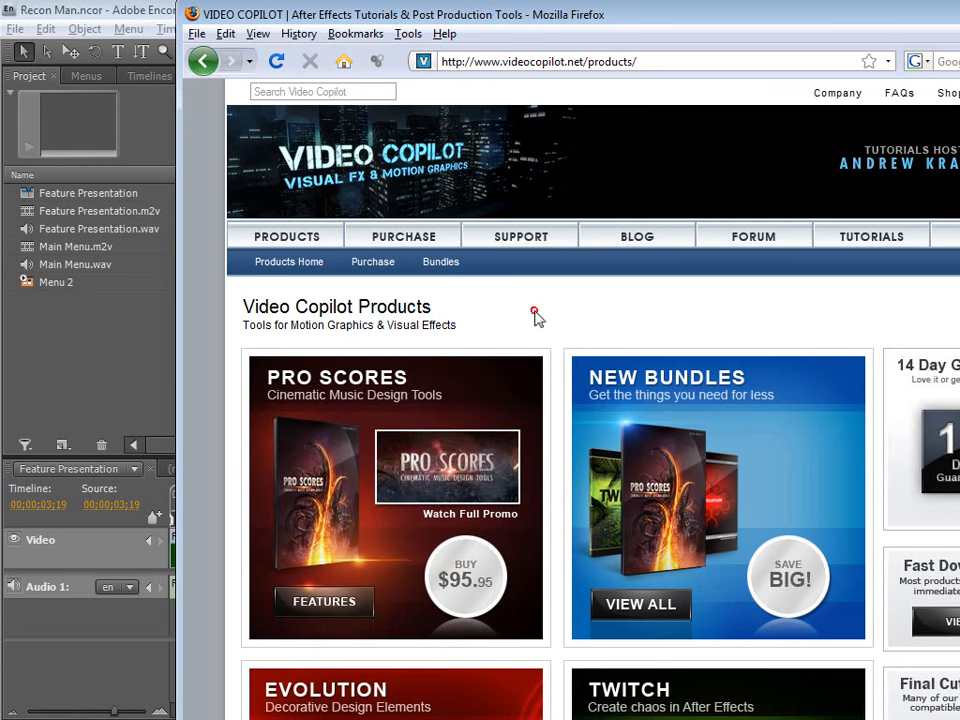
pyautogui.scroll(-2, 478, 490)
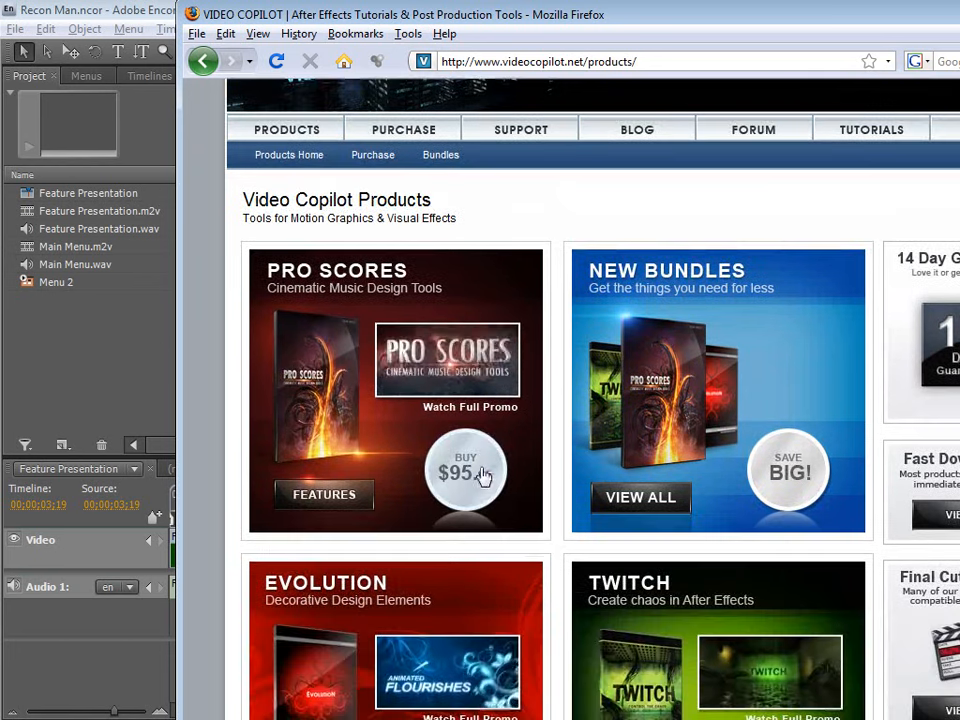
pyautogui.scroll(-6, 389, 410)
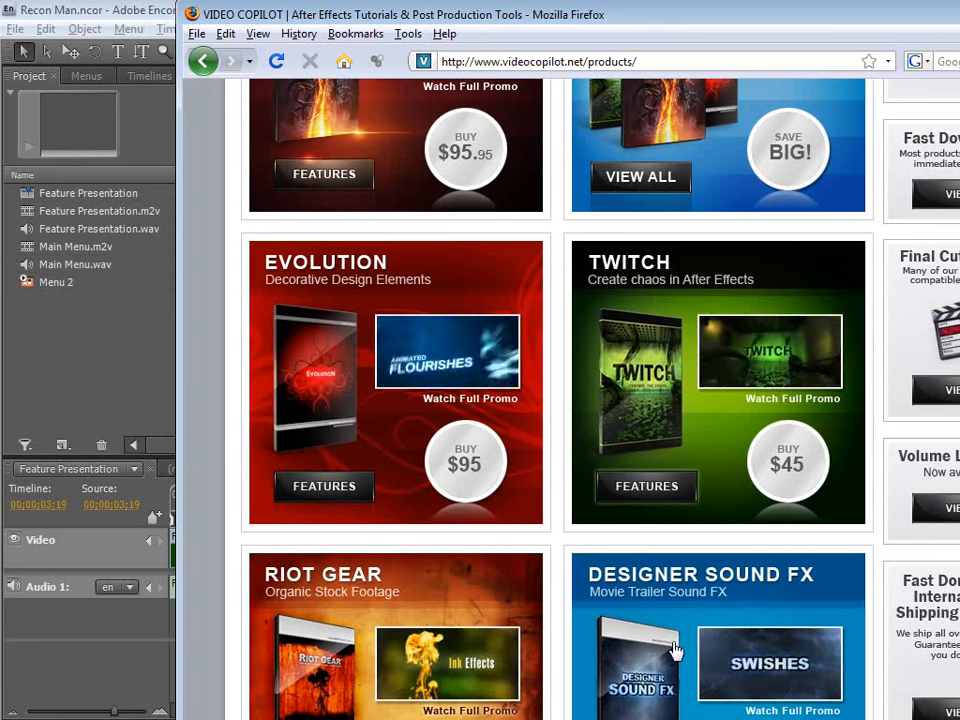
pyautogui.scroll(-1, 675, 650)
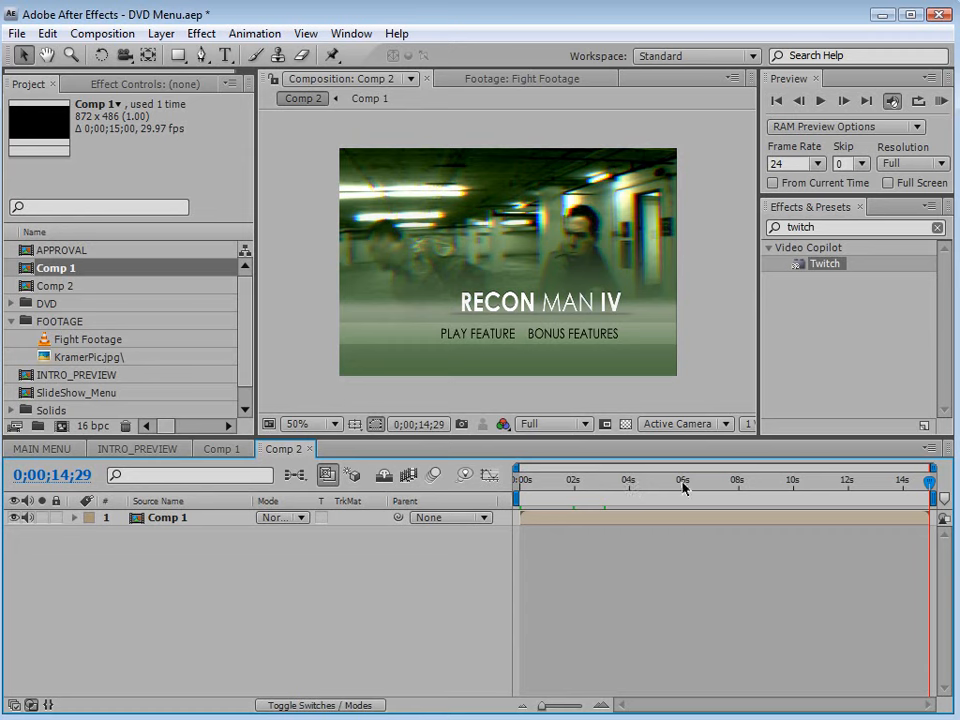
# Step: Switch to After Effects and review Comp 2 with the playhead at 0;00;02;24
pyautogui.moveTo(576, 486); pyautogui.dragTo(596, 487)
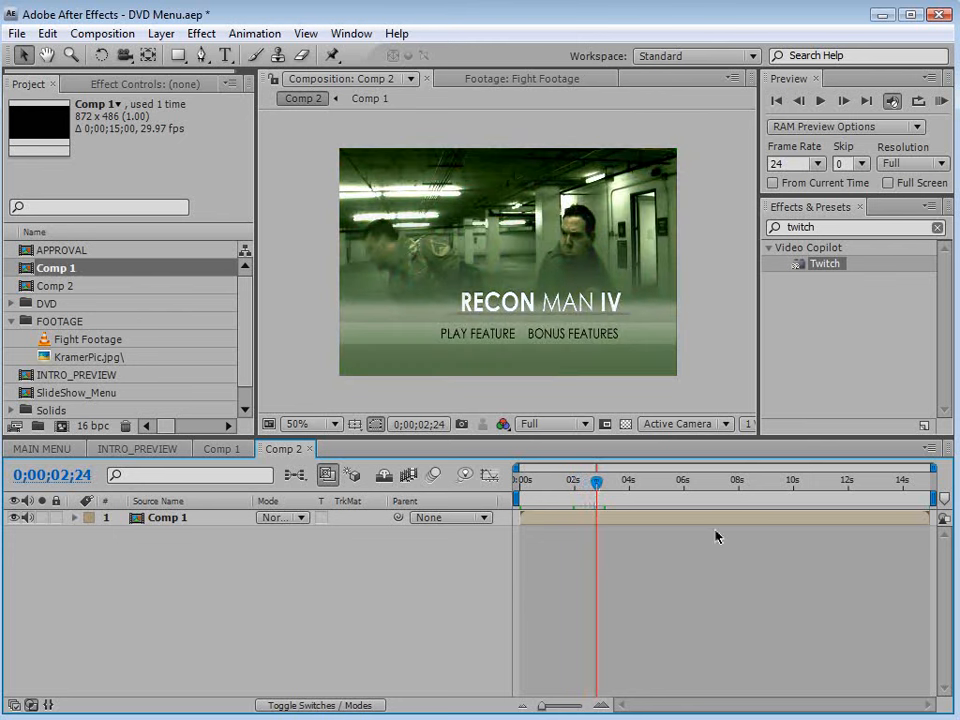